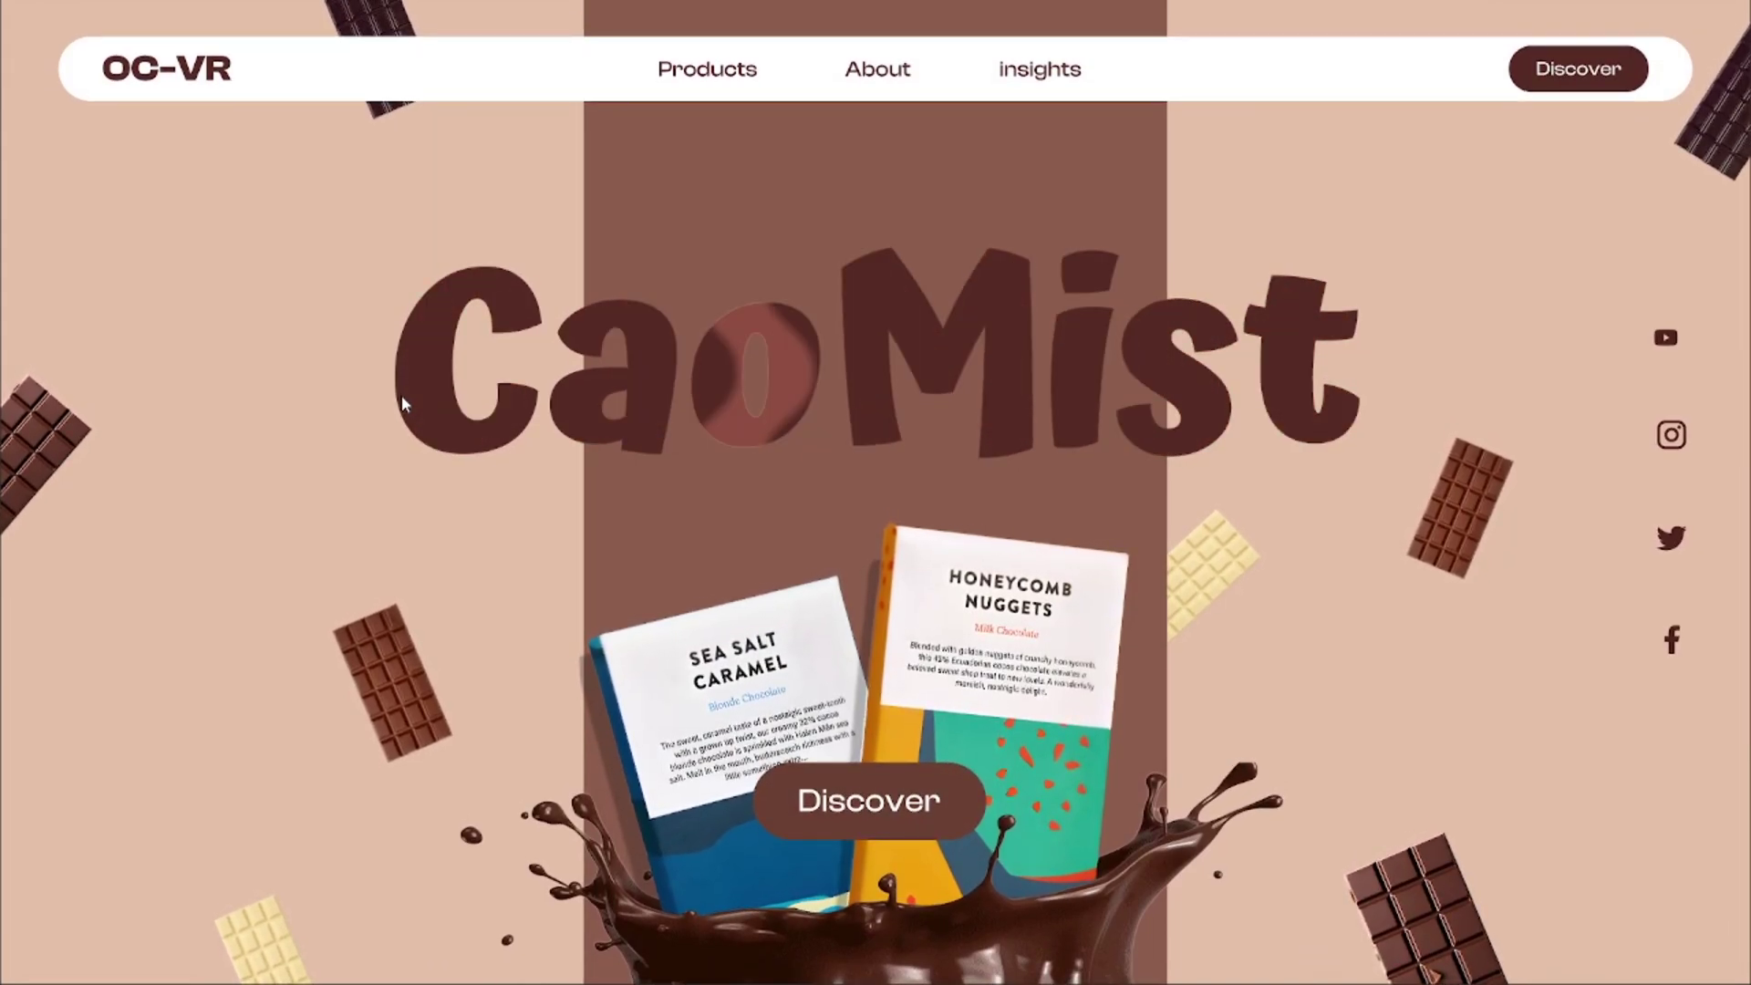
- Preview the finished chocolate landing page prototype, going through Discover to the collection and revealing the product cards' alternate images
click(817, 809)
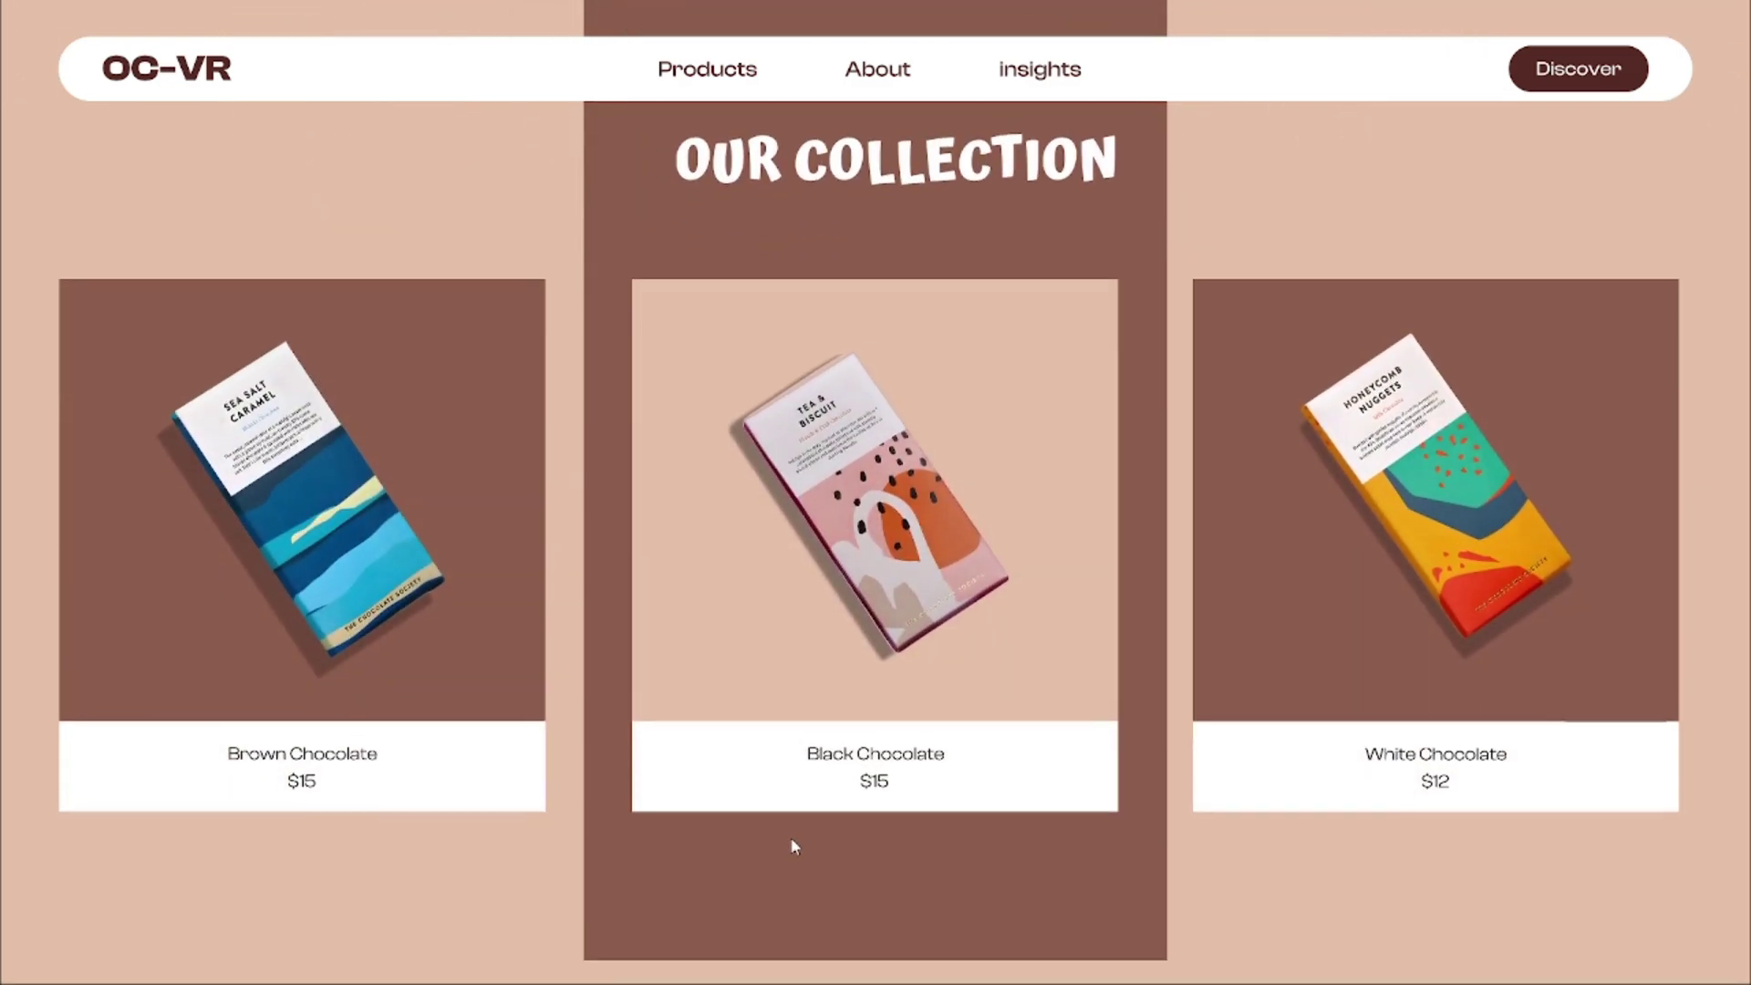
mouse_move(461, 610)
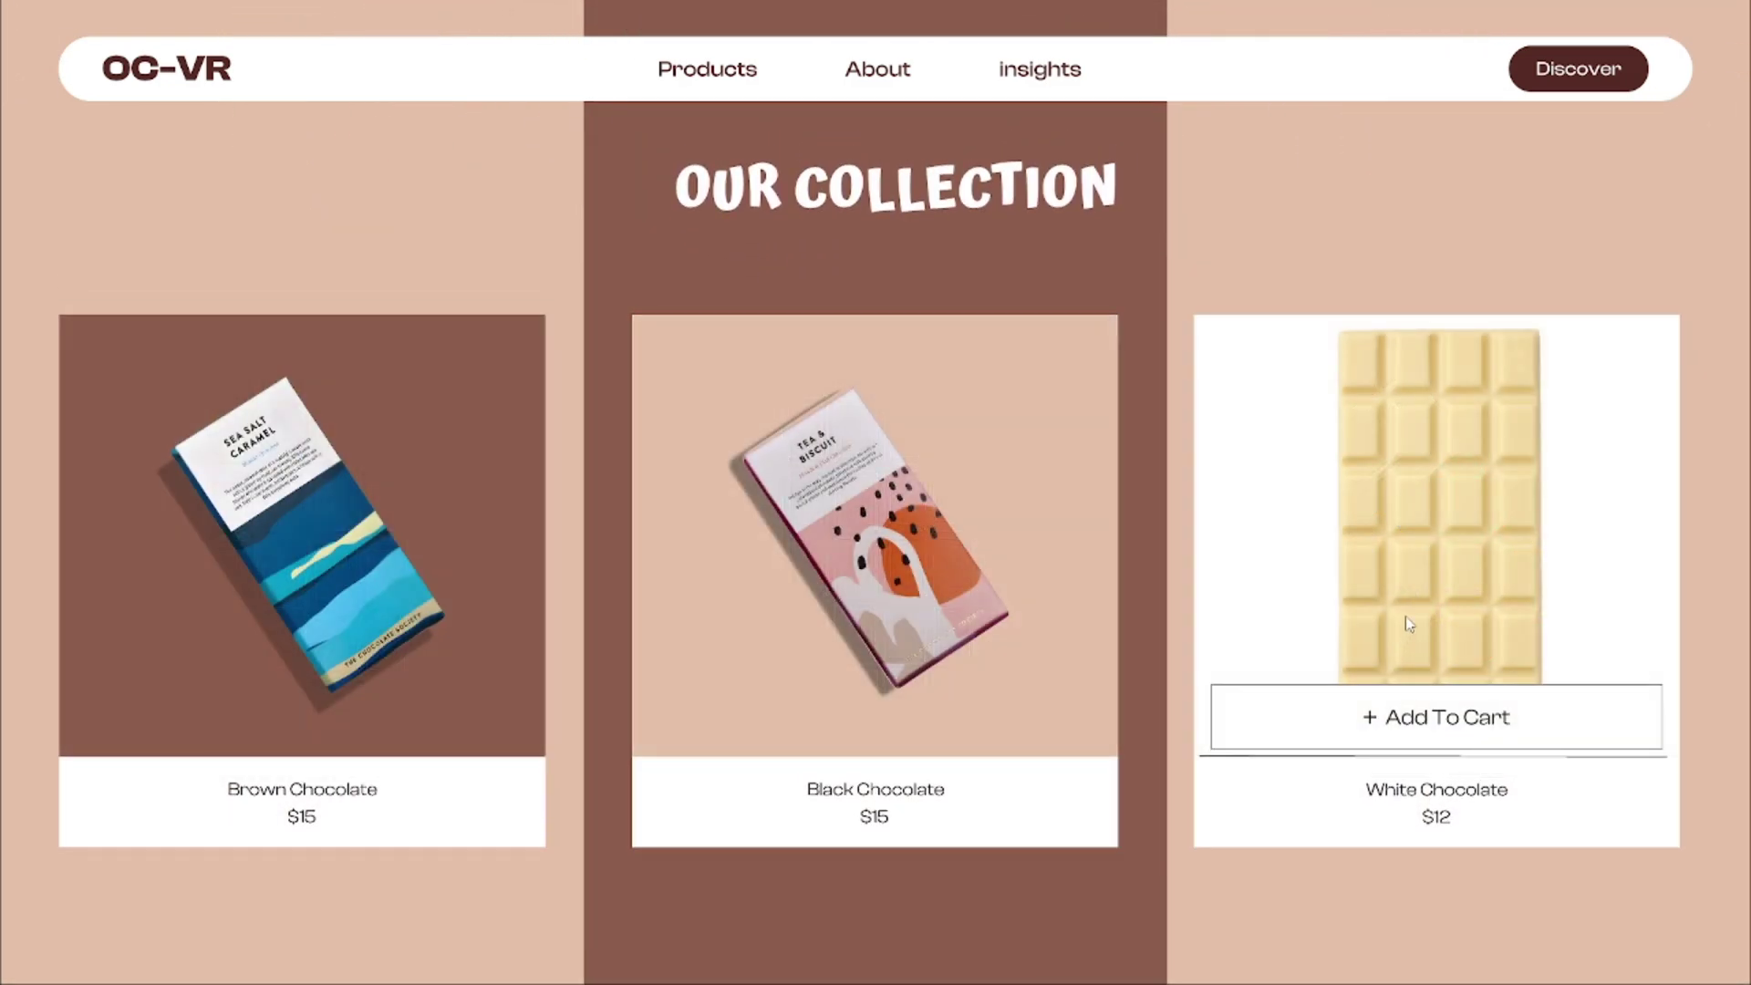
scroll(1541, 833, up, 5)
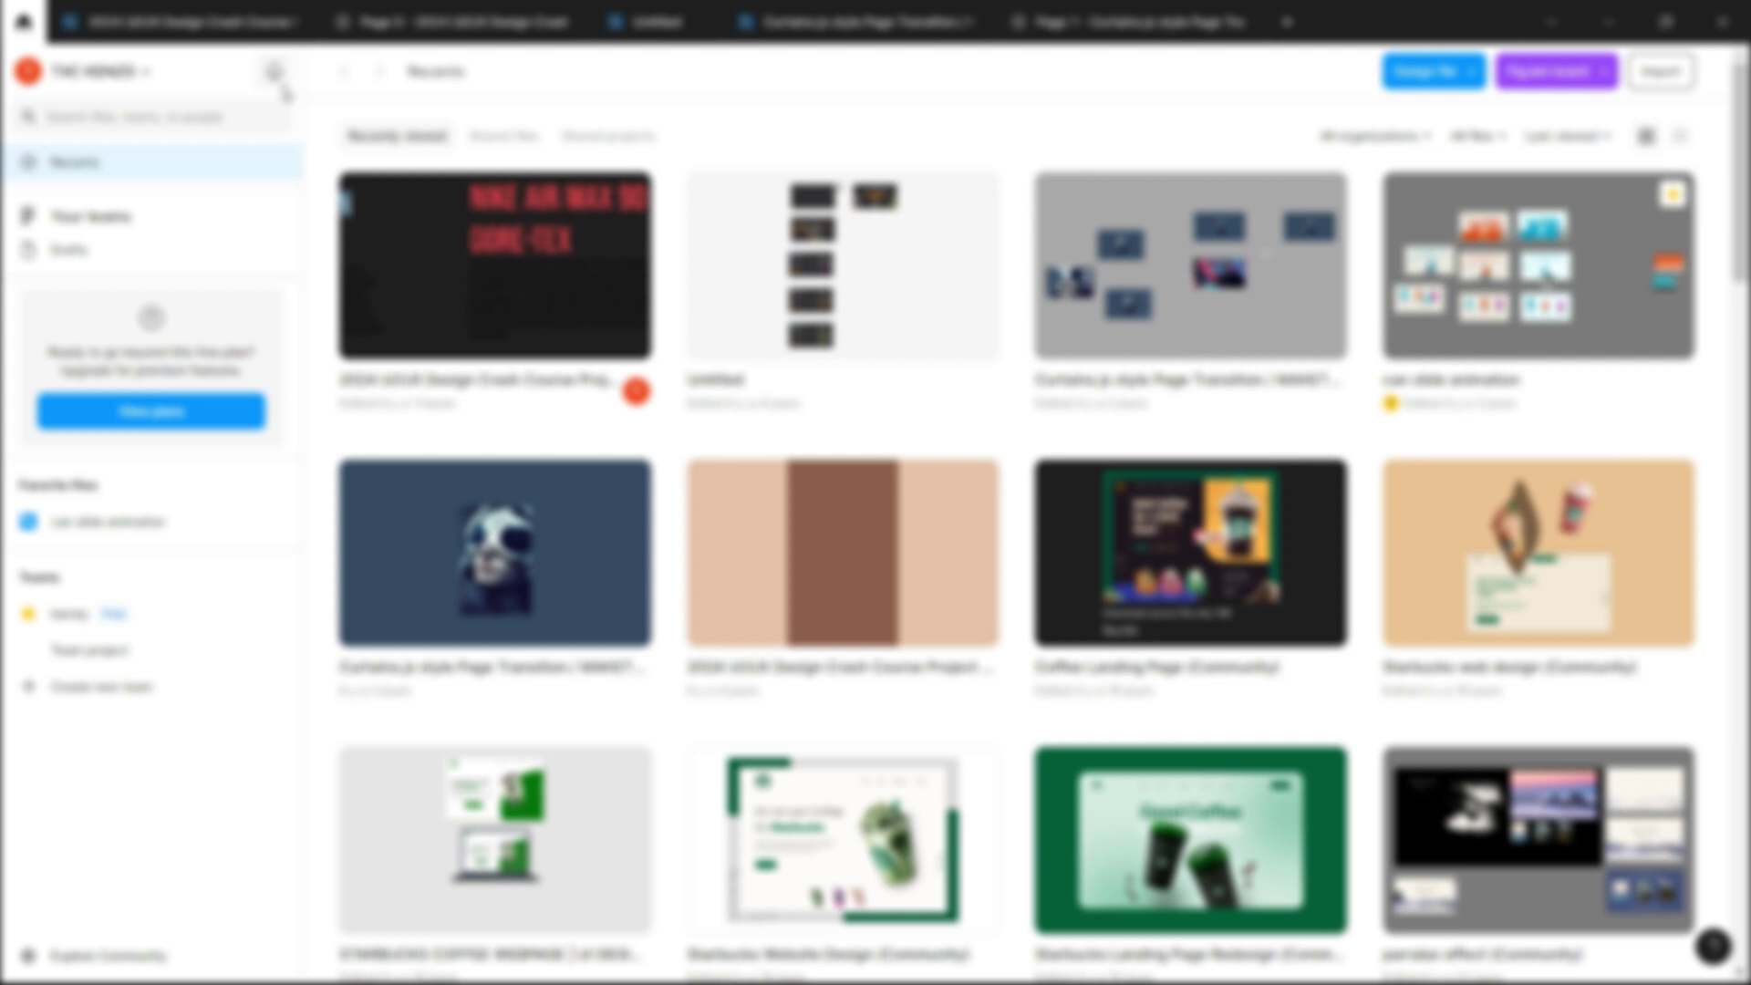
click(275, 73)
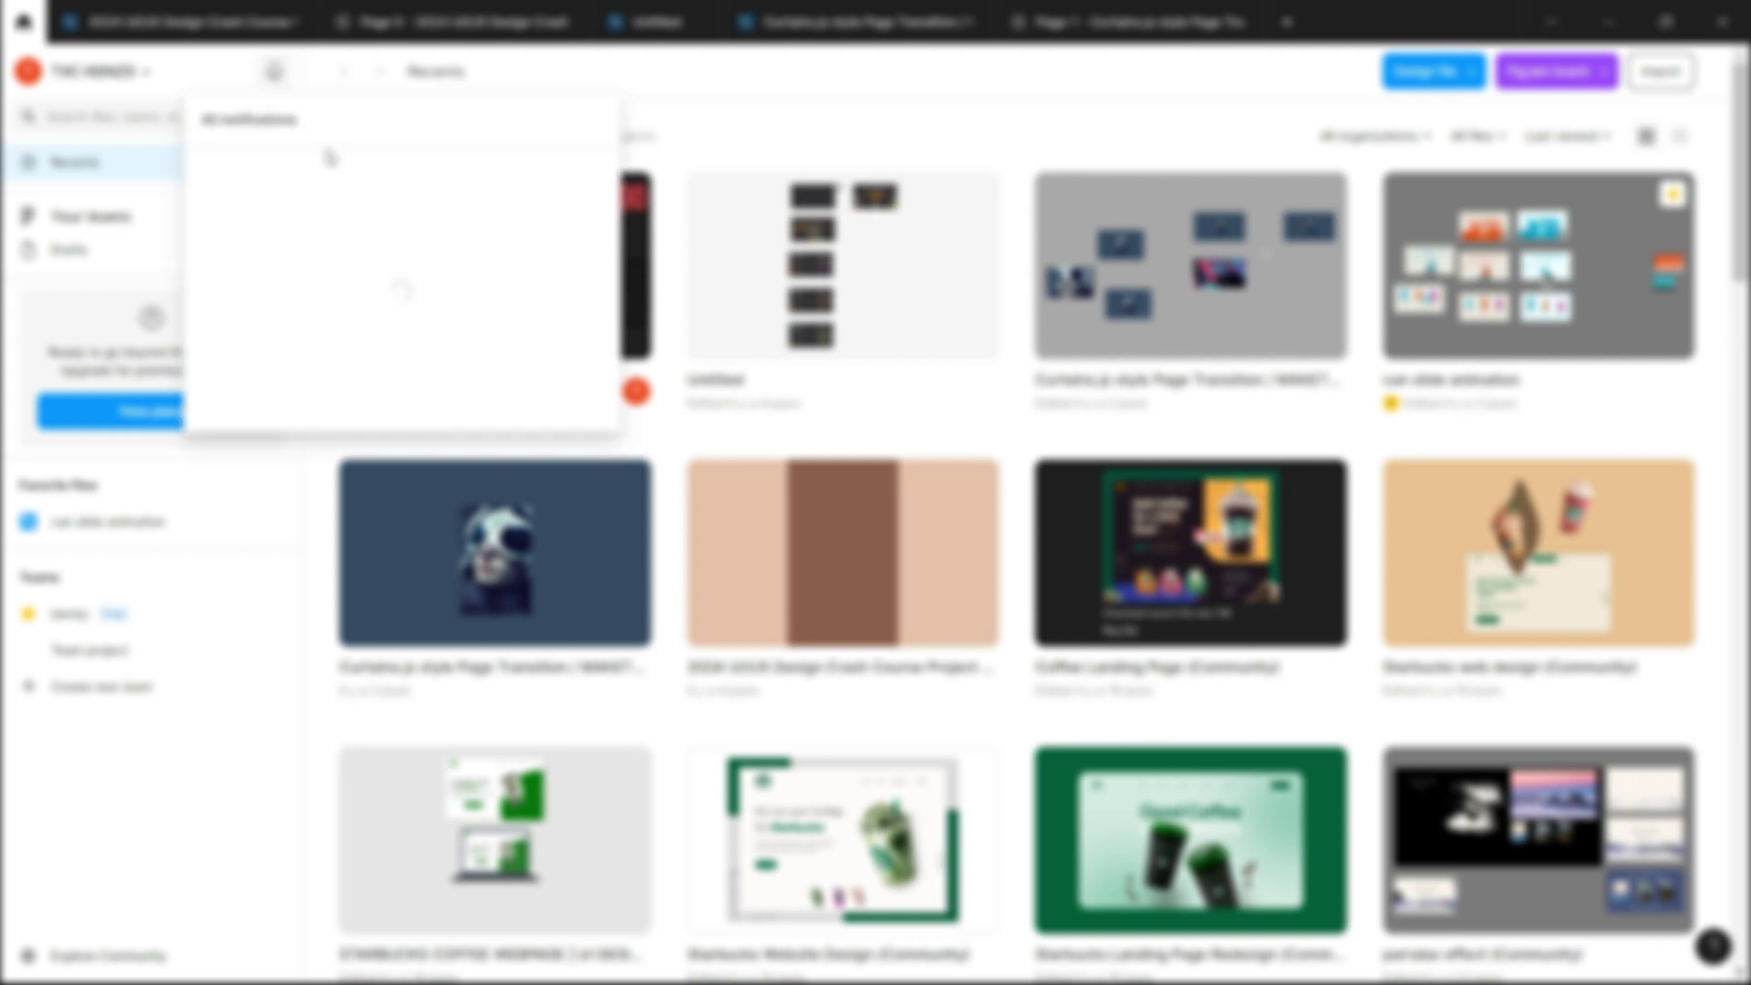
click(283, 85)
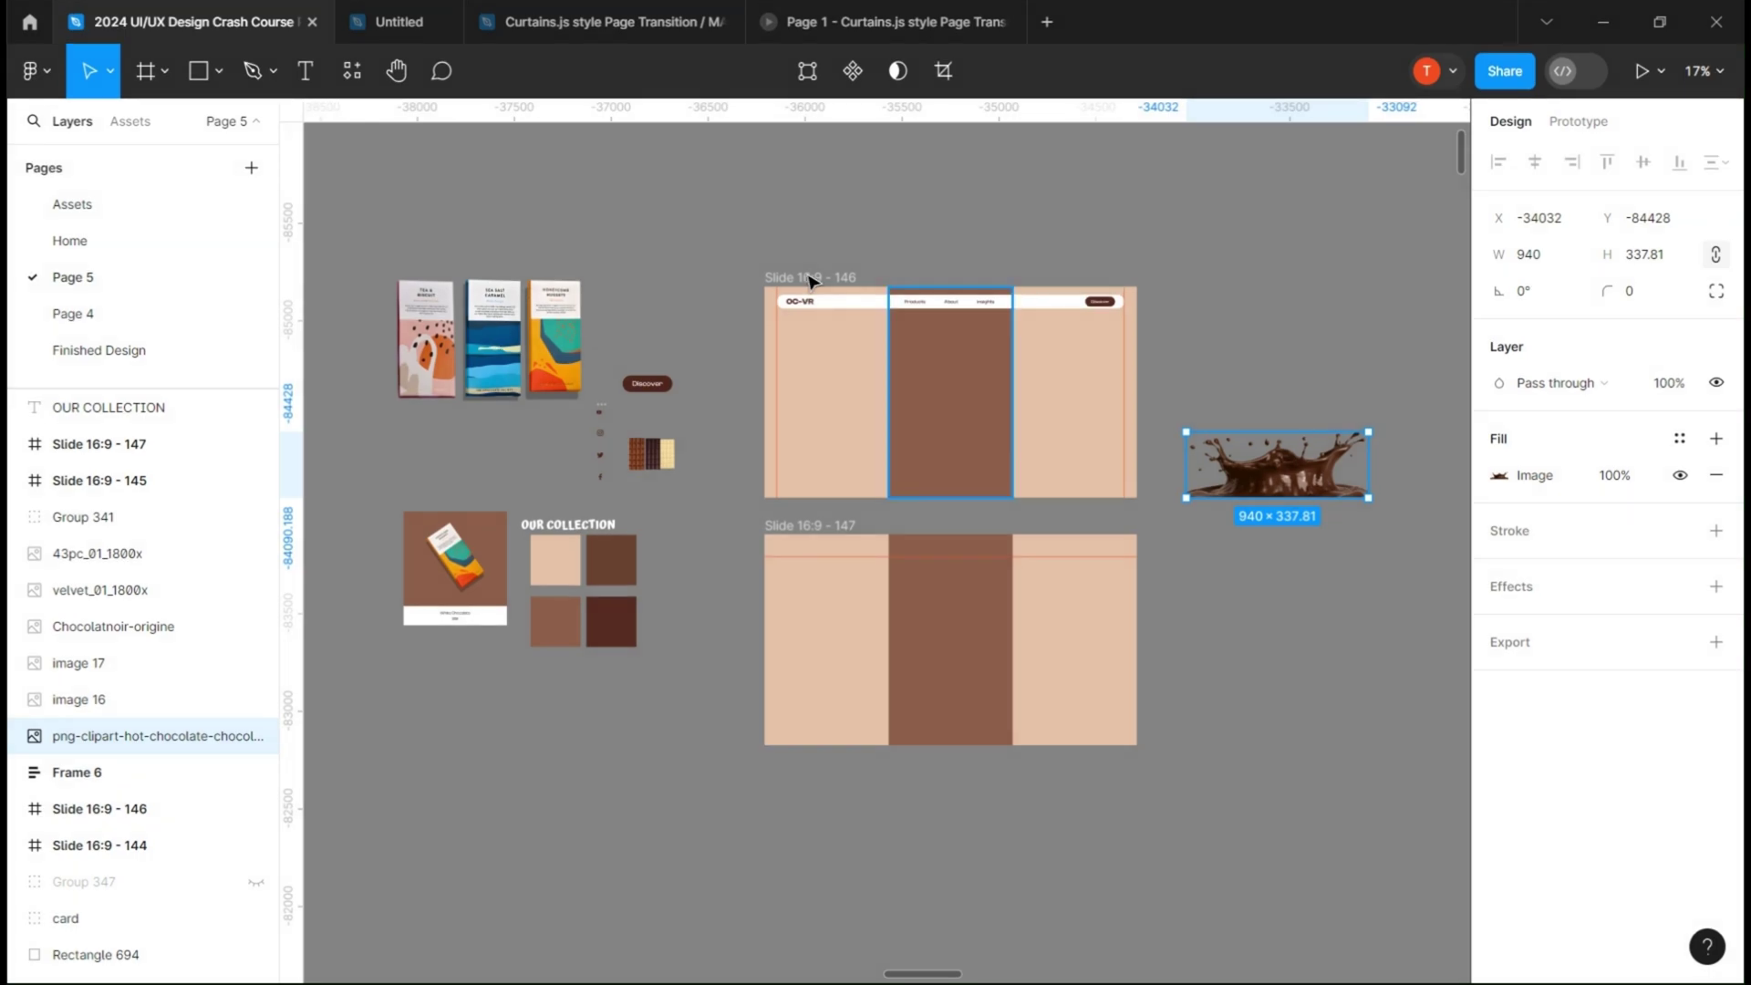
click(810, 279)
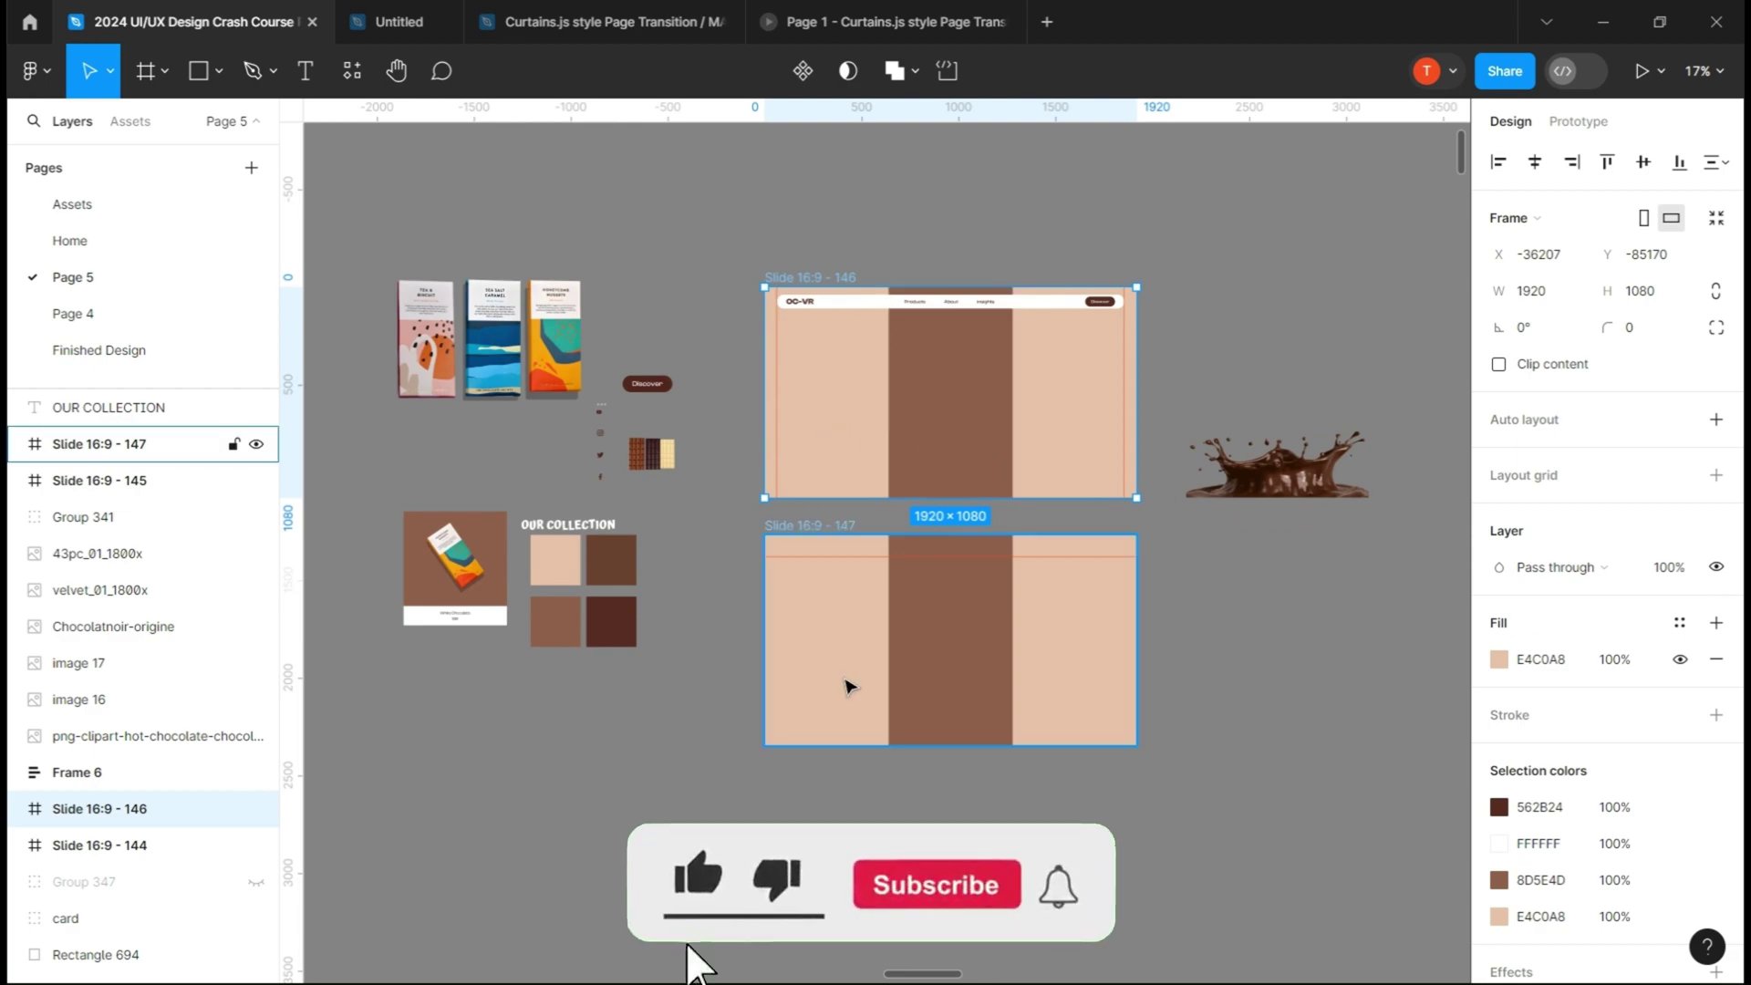
click(978, 663)
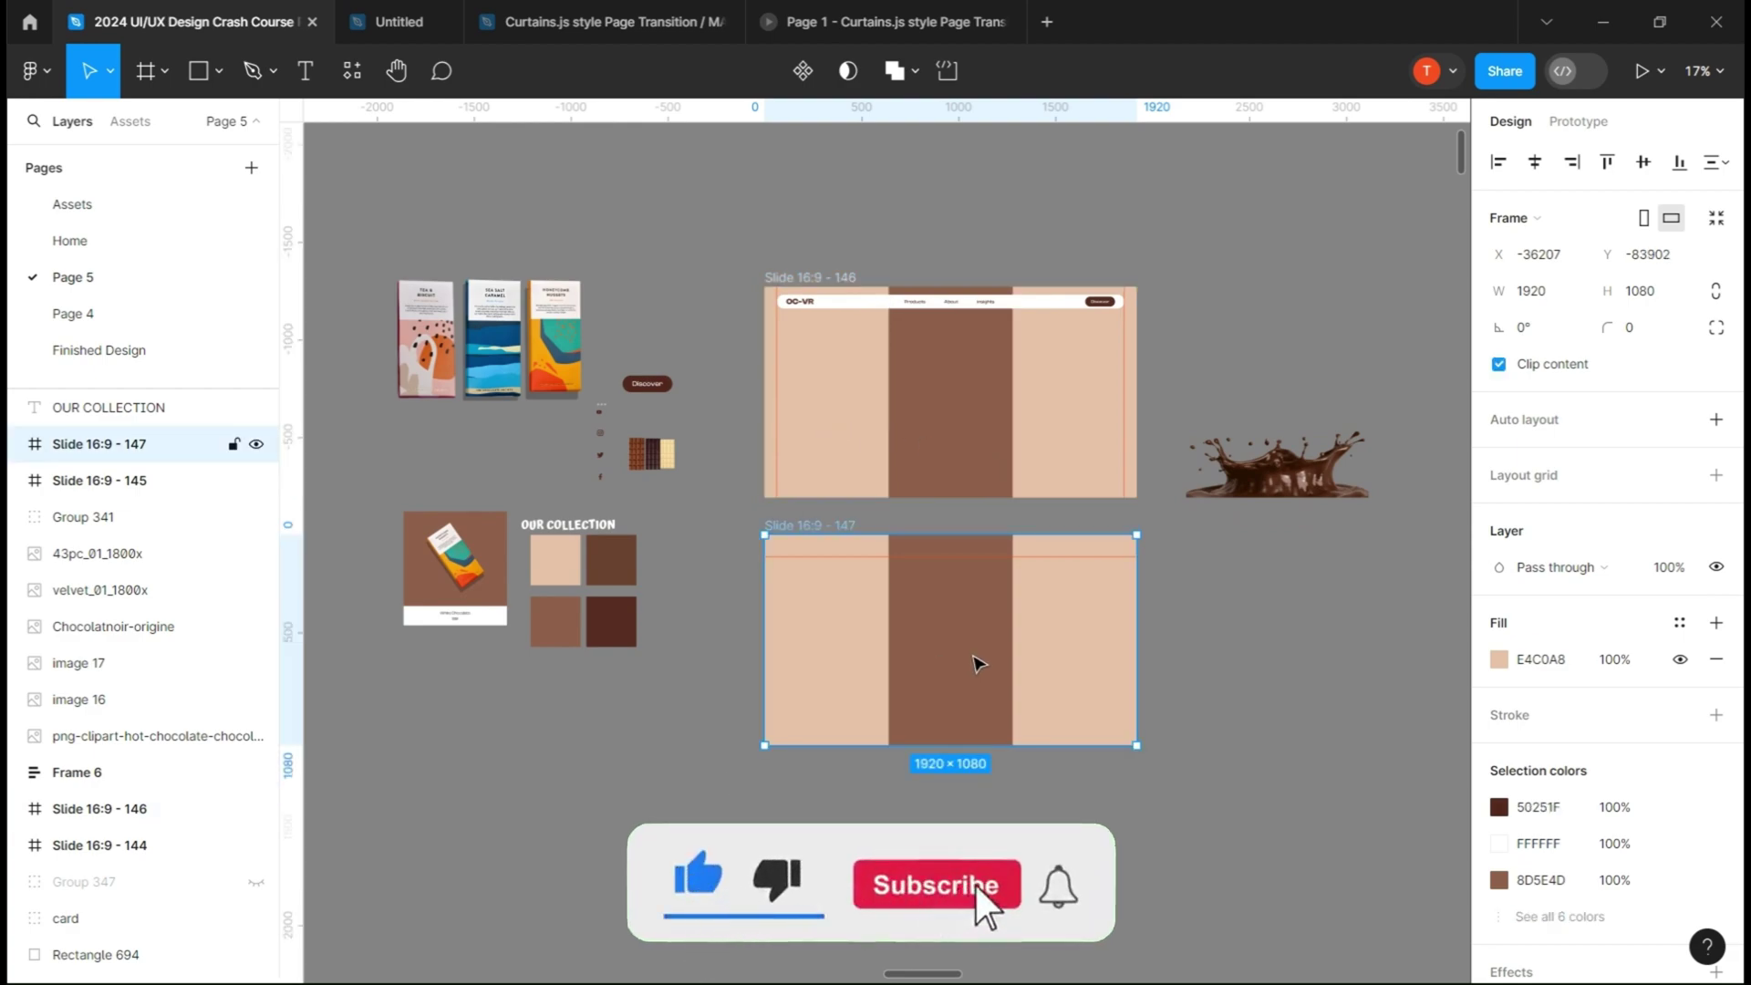
double_click(977, 663)
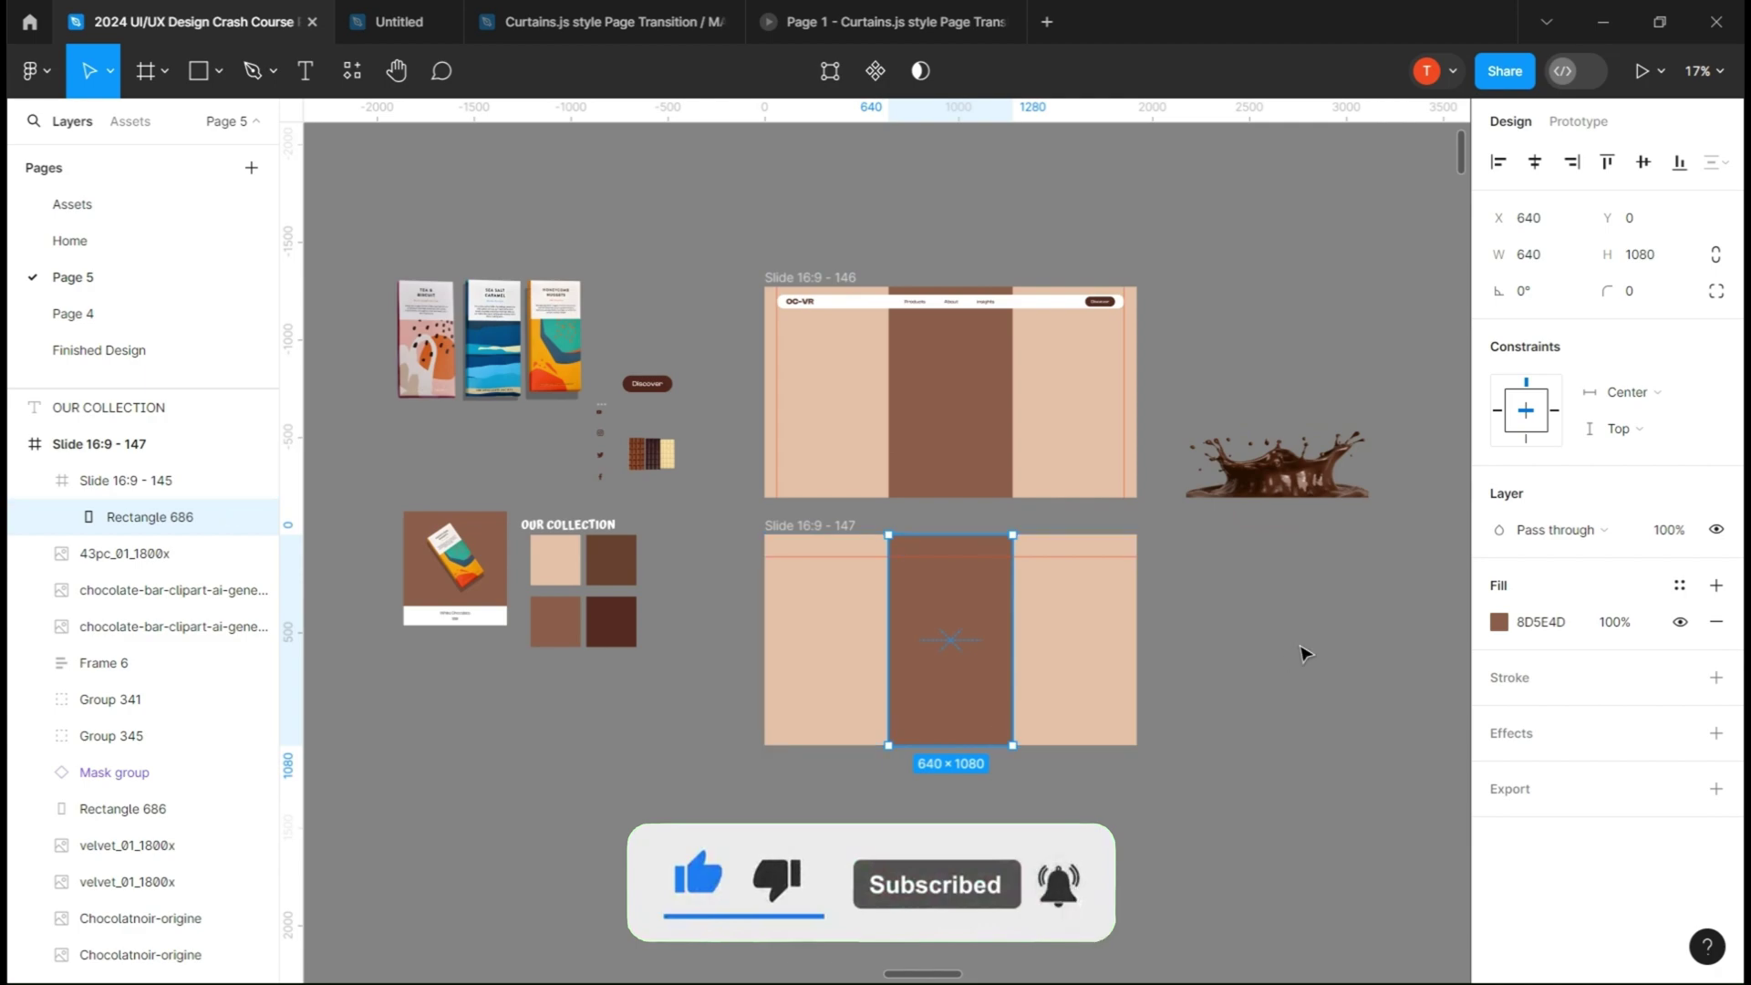
click(1289, 618)
- Start a Pen path at the chocolate splash's left arm and trace along the front rim of its left half
scroll(1321, 493, up, 1)
scroll(1319, 493, up, 6)
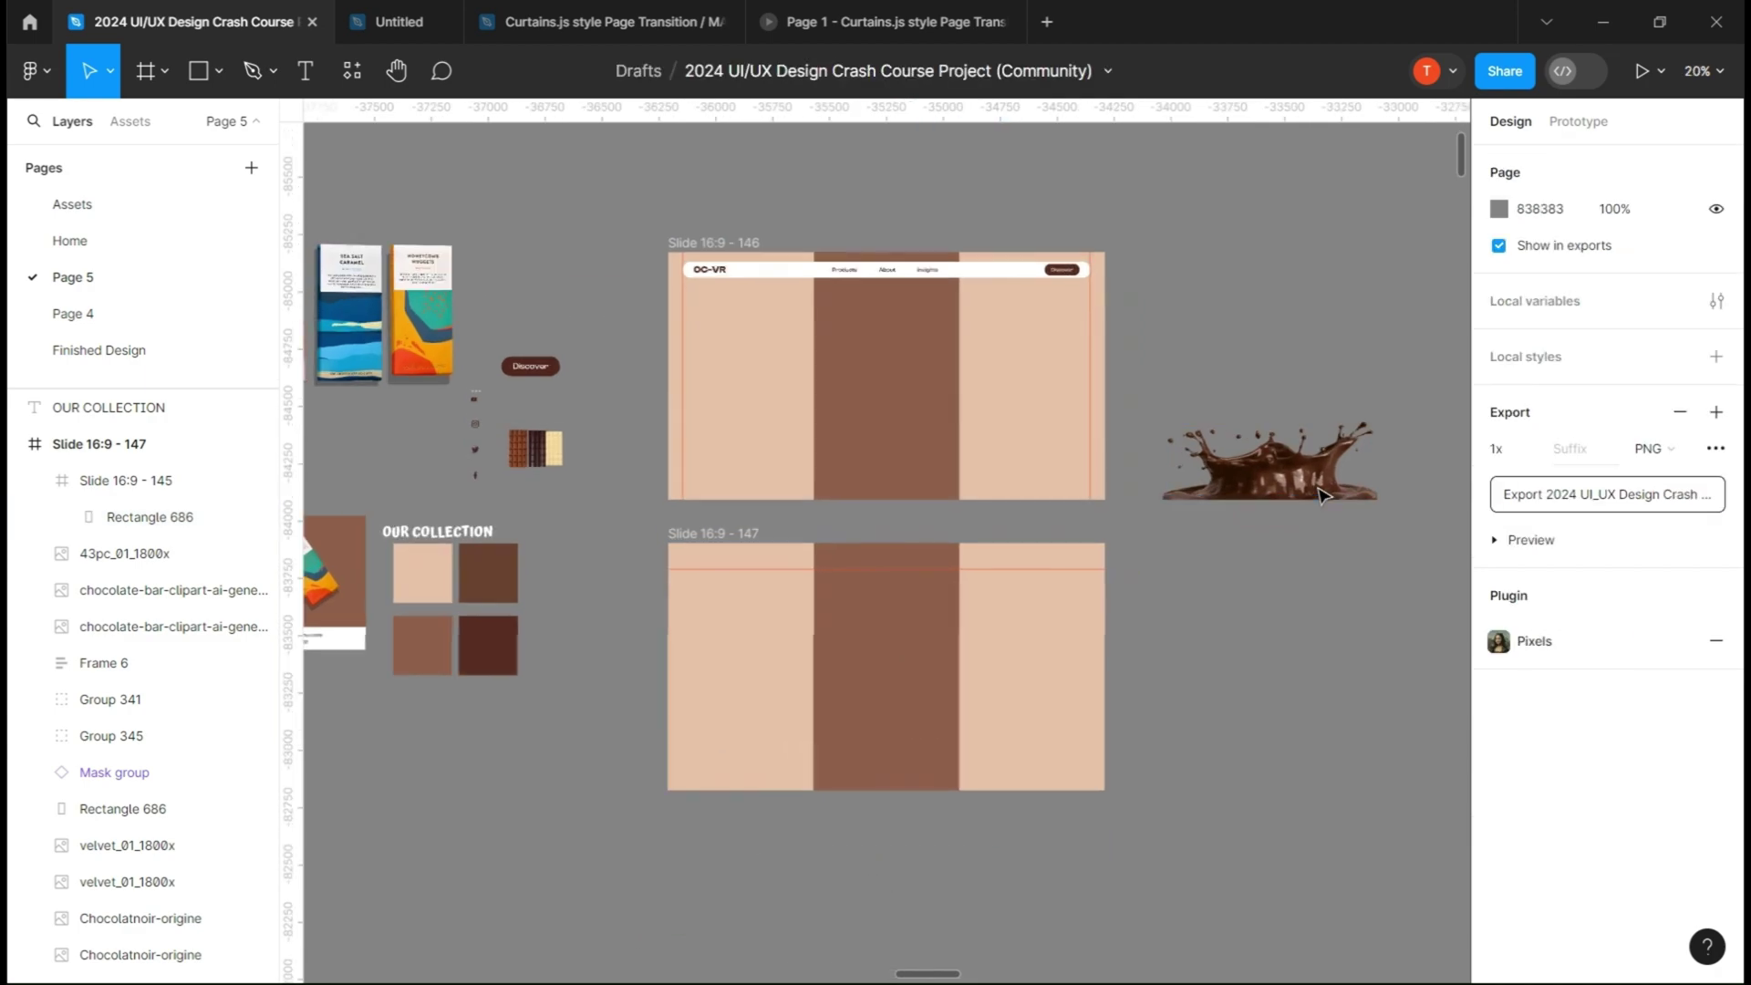
scroll(1355, 498, up, 3)
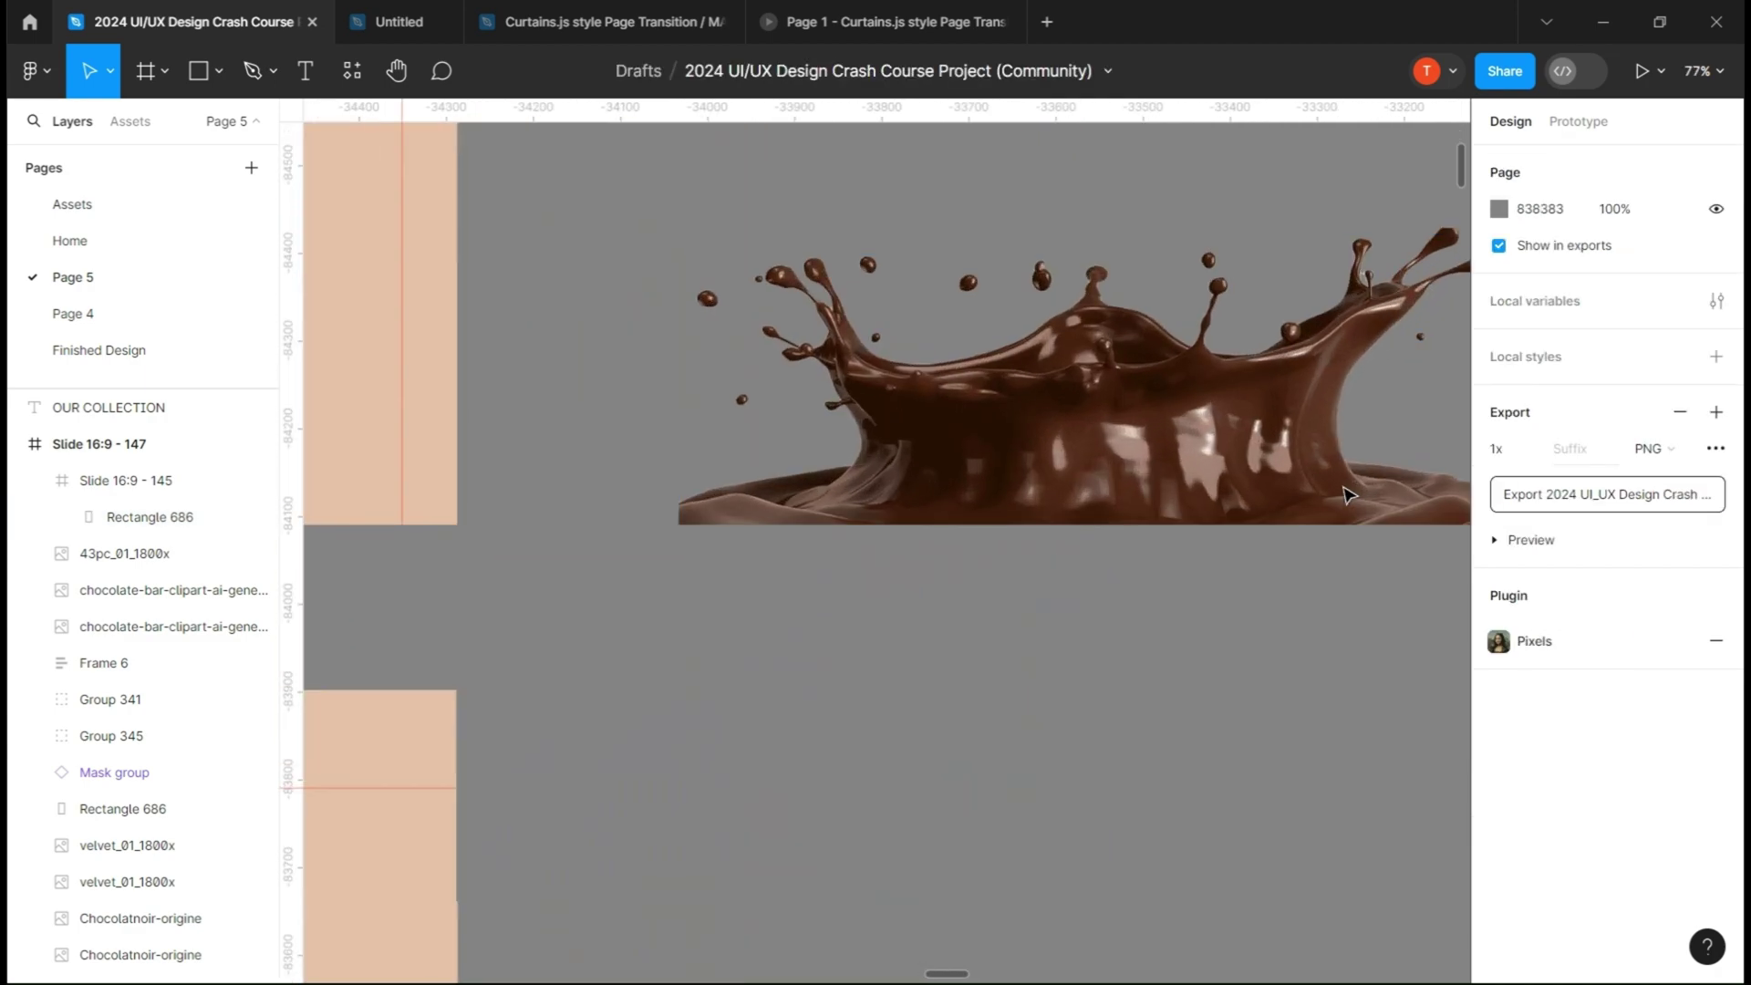
scroll(1307, 449, up, 3)
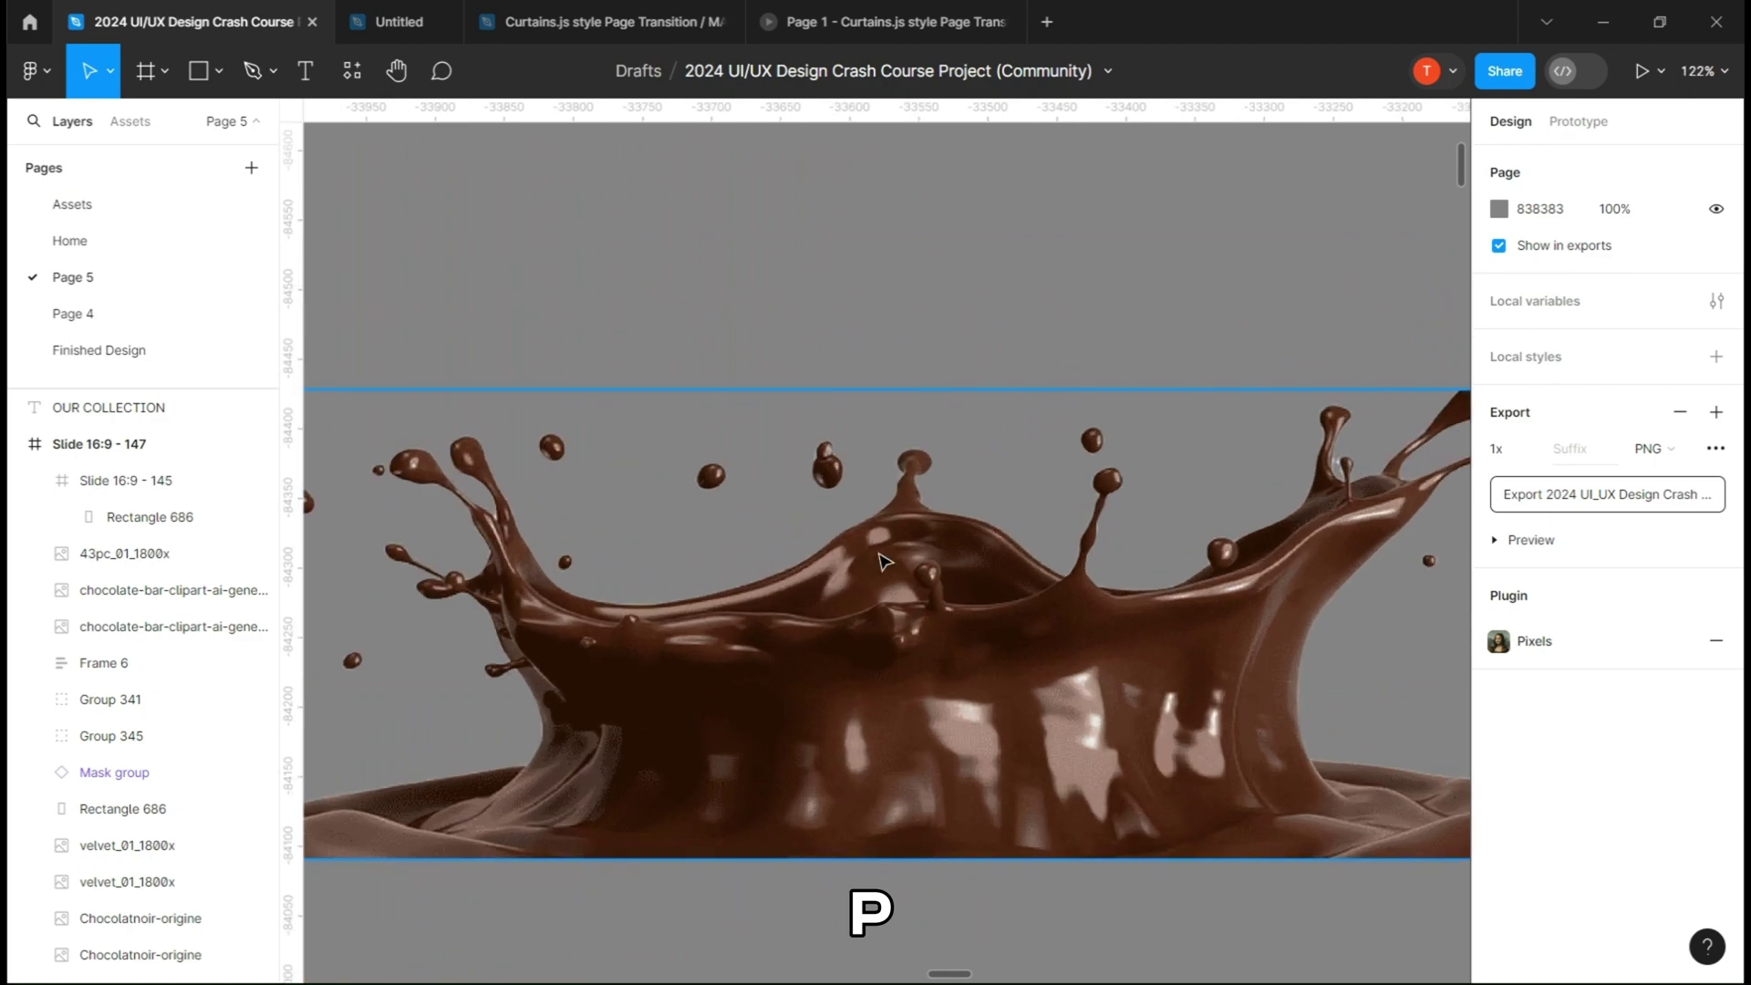
scroll(576, 564, up, 5)
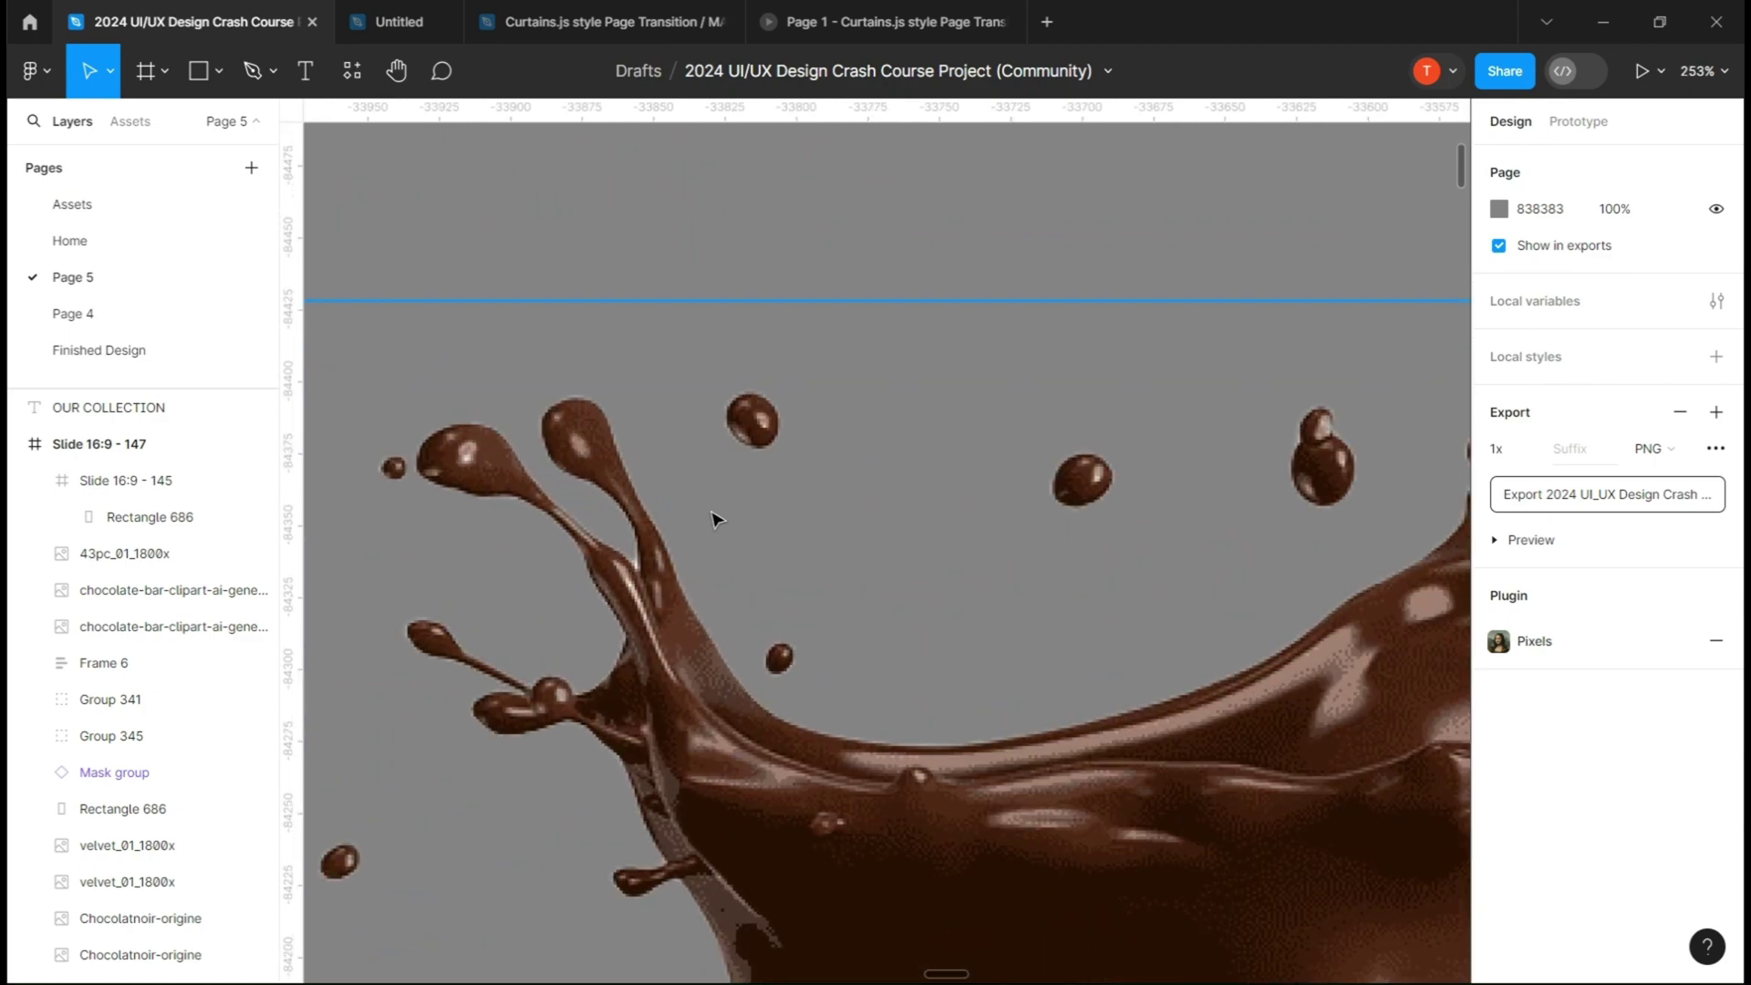
key(p)
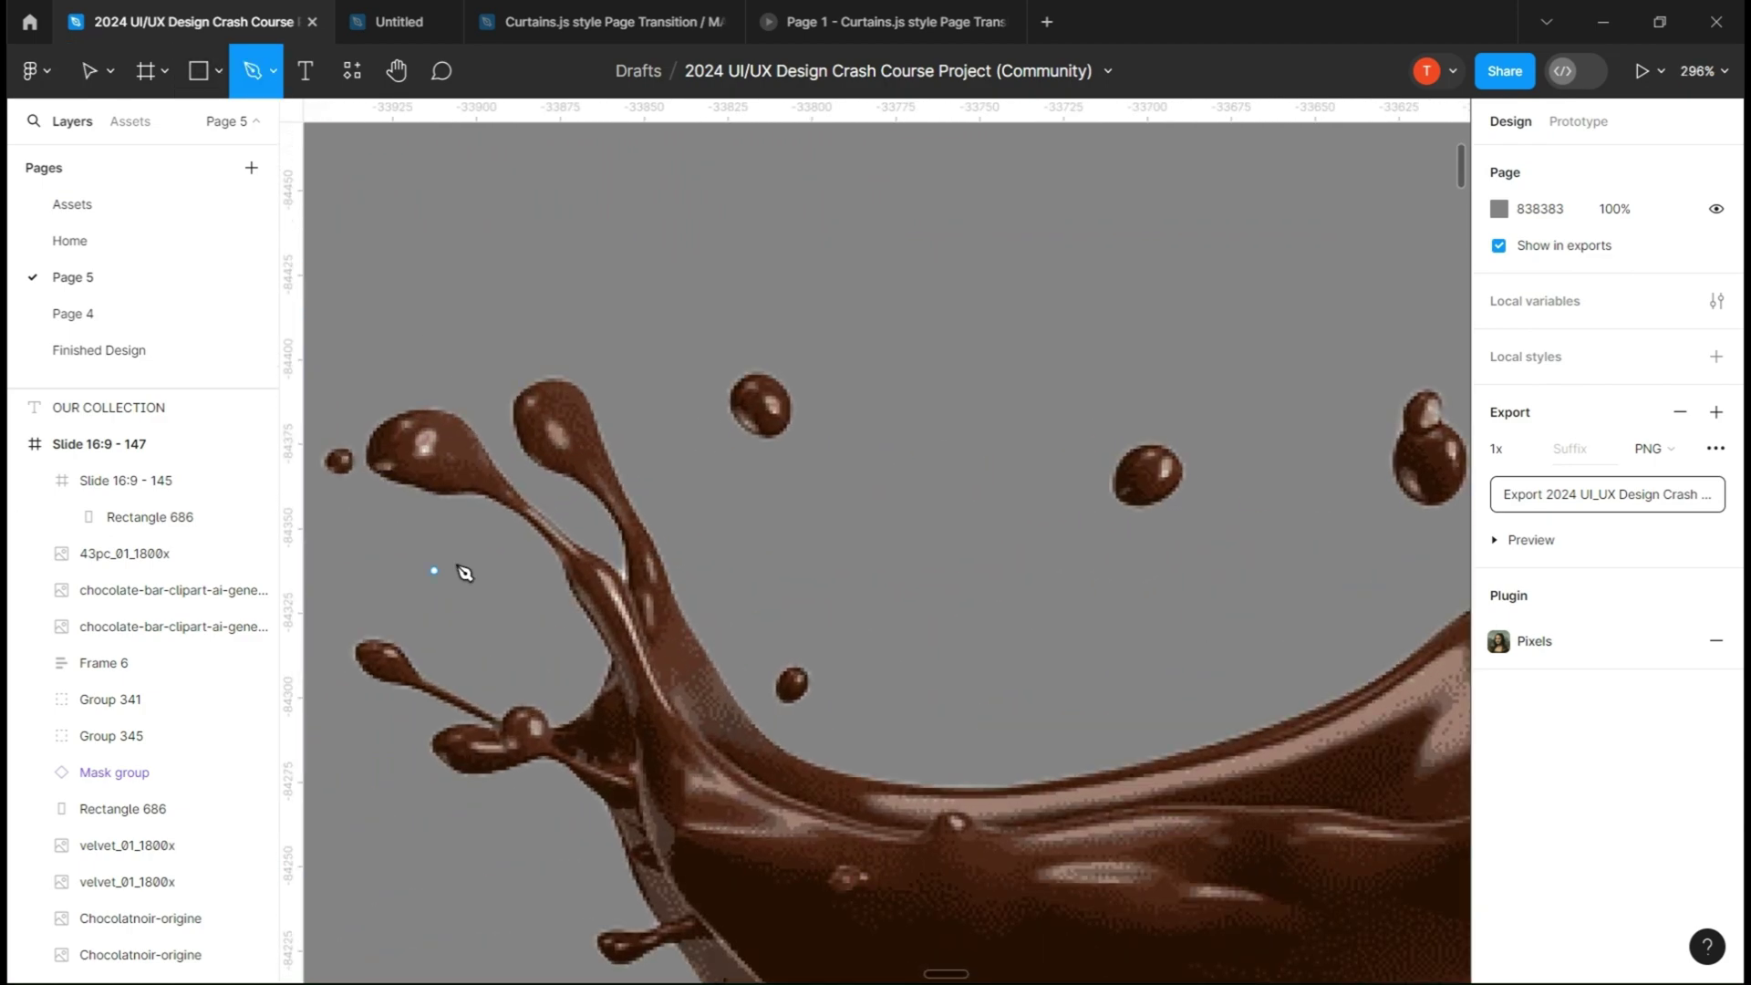
click(551, 519)
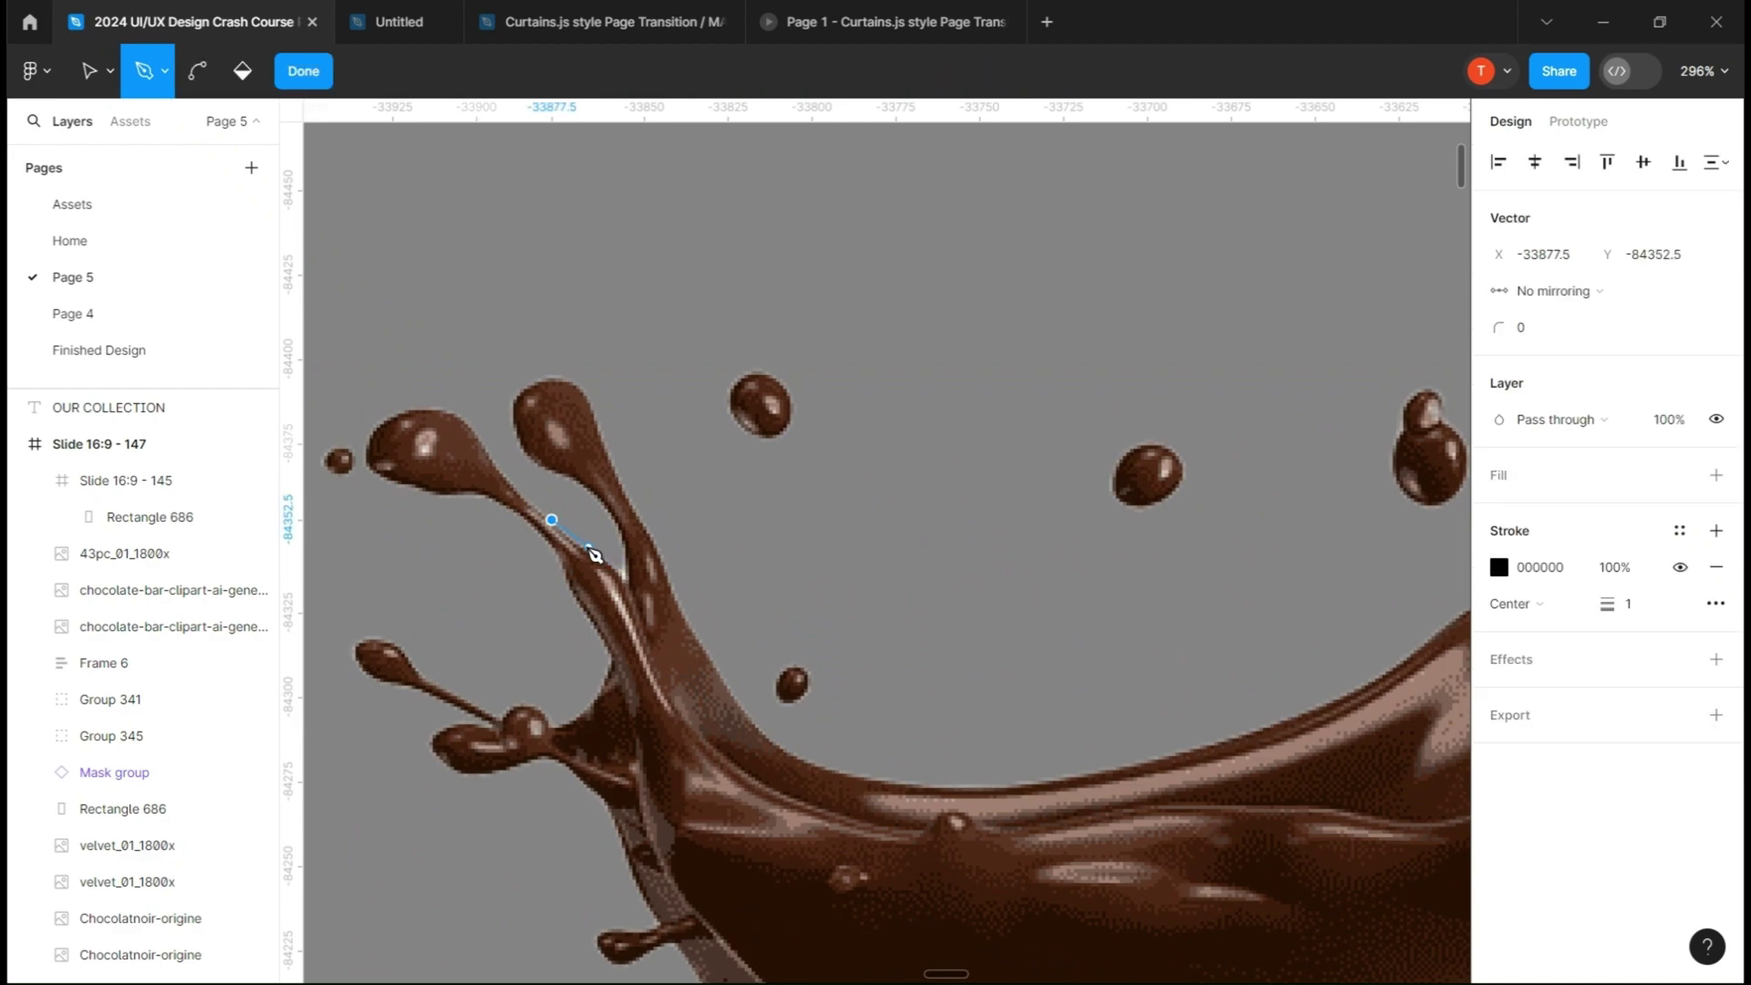
drag(838, 812, 882, 825)
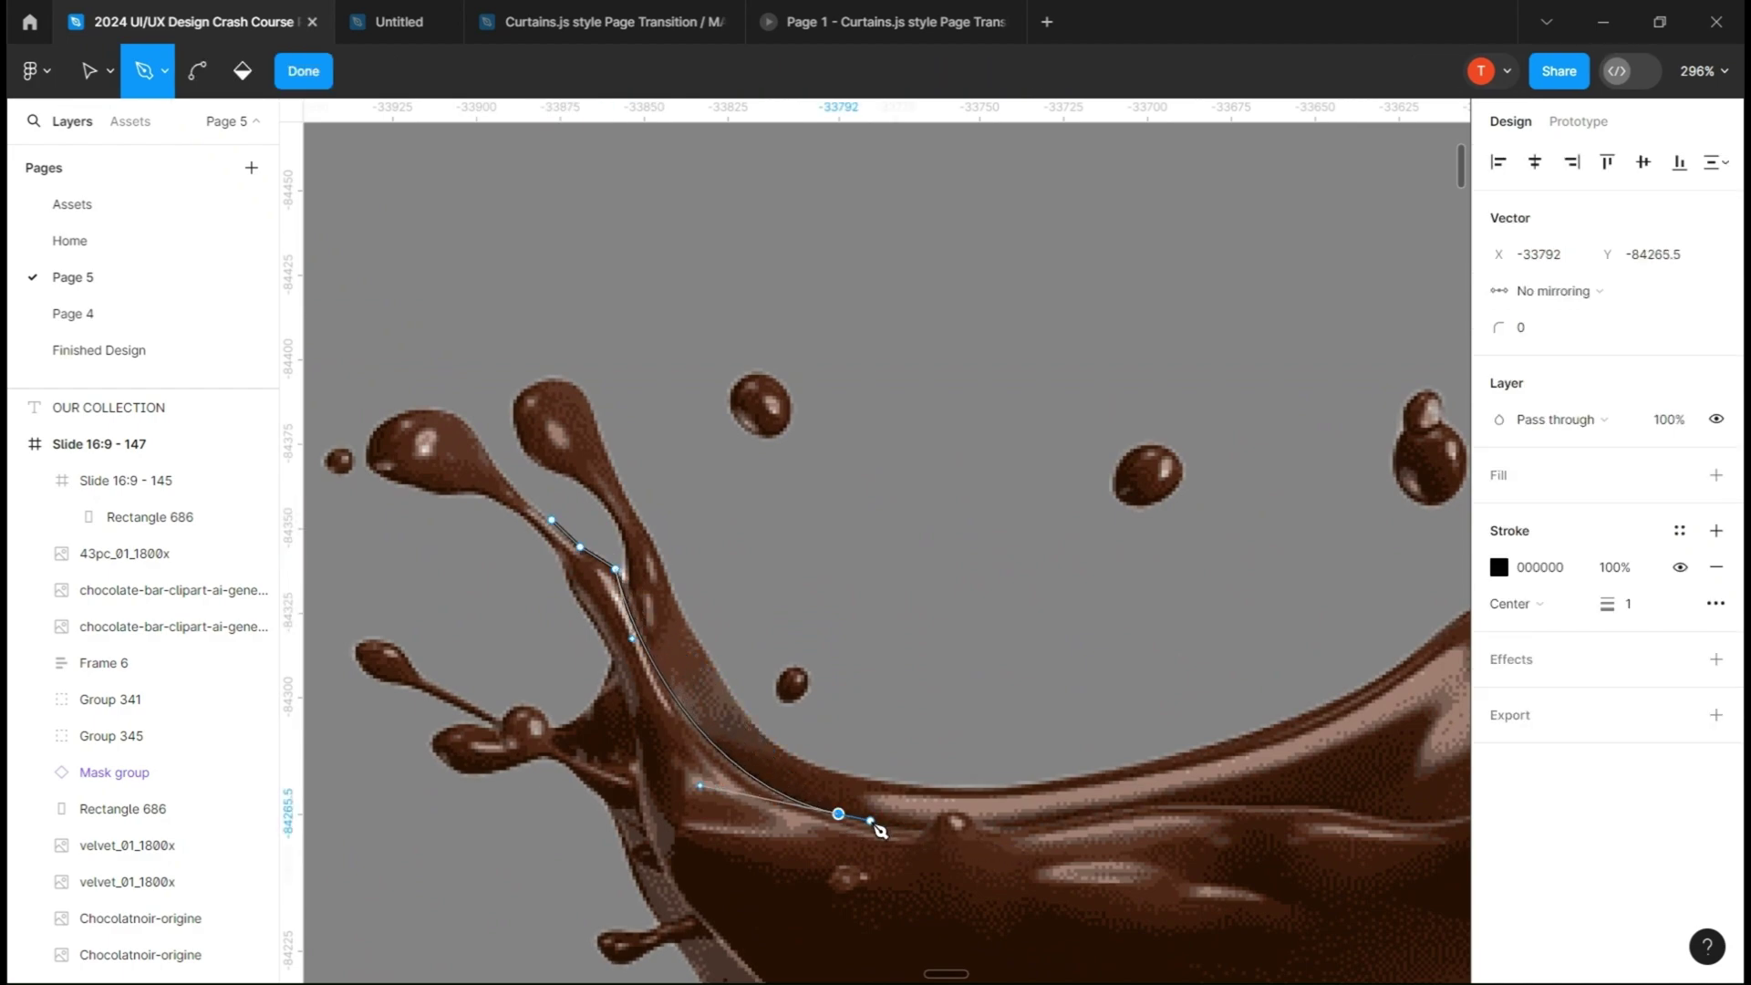
drag(980, 833, 1029, 823)
drag(1210, 803, 950, 730)
drag(1209, 707, 1292, 677)
- Continue the path along the splash's front rim, outlining the small centre droplet and the tall droplet to its right
scroll(924, 691, right, 5)
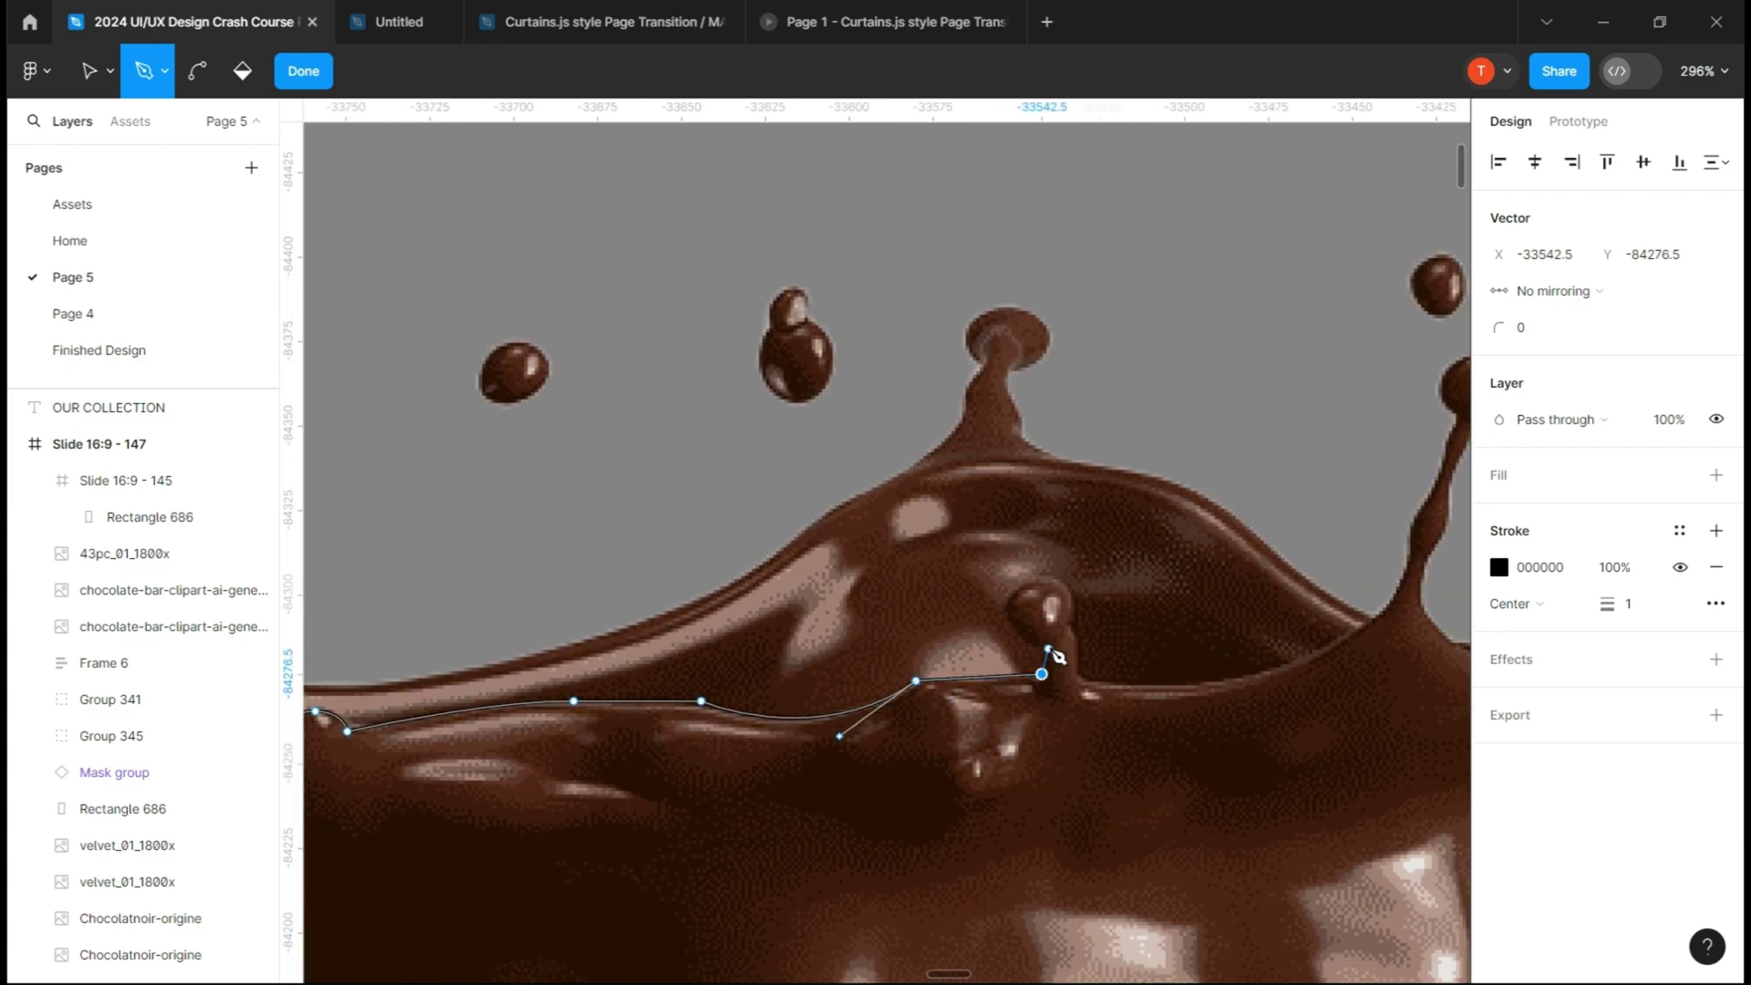
drag(1073, 681, 1145, 694)
drag(1398, 584, 1047, 448)
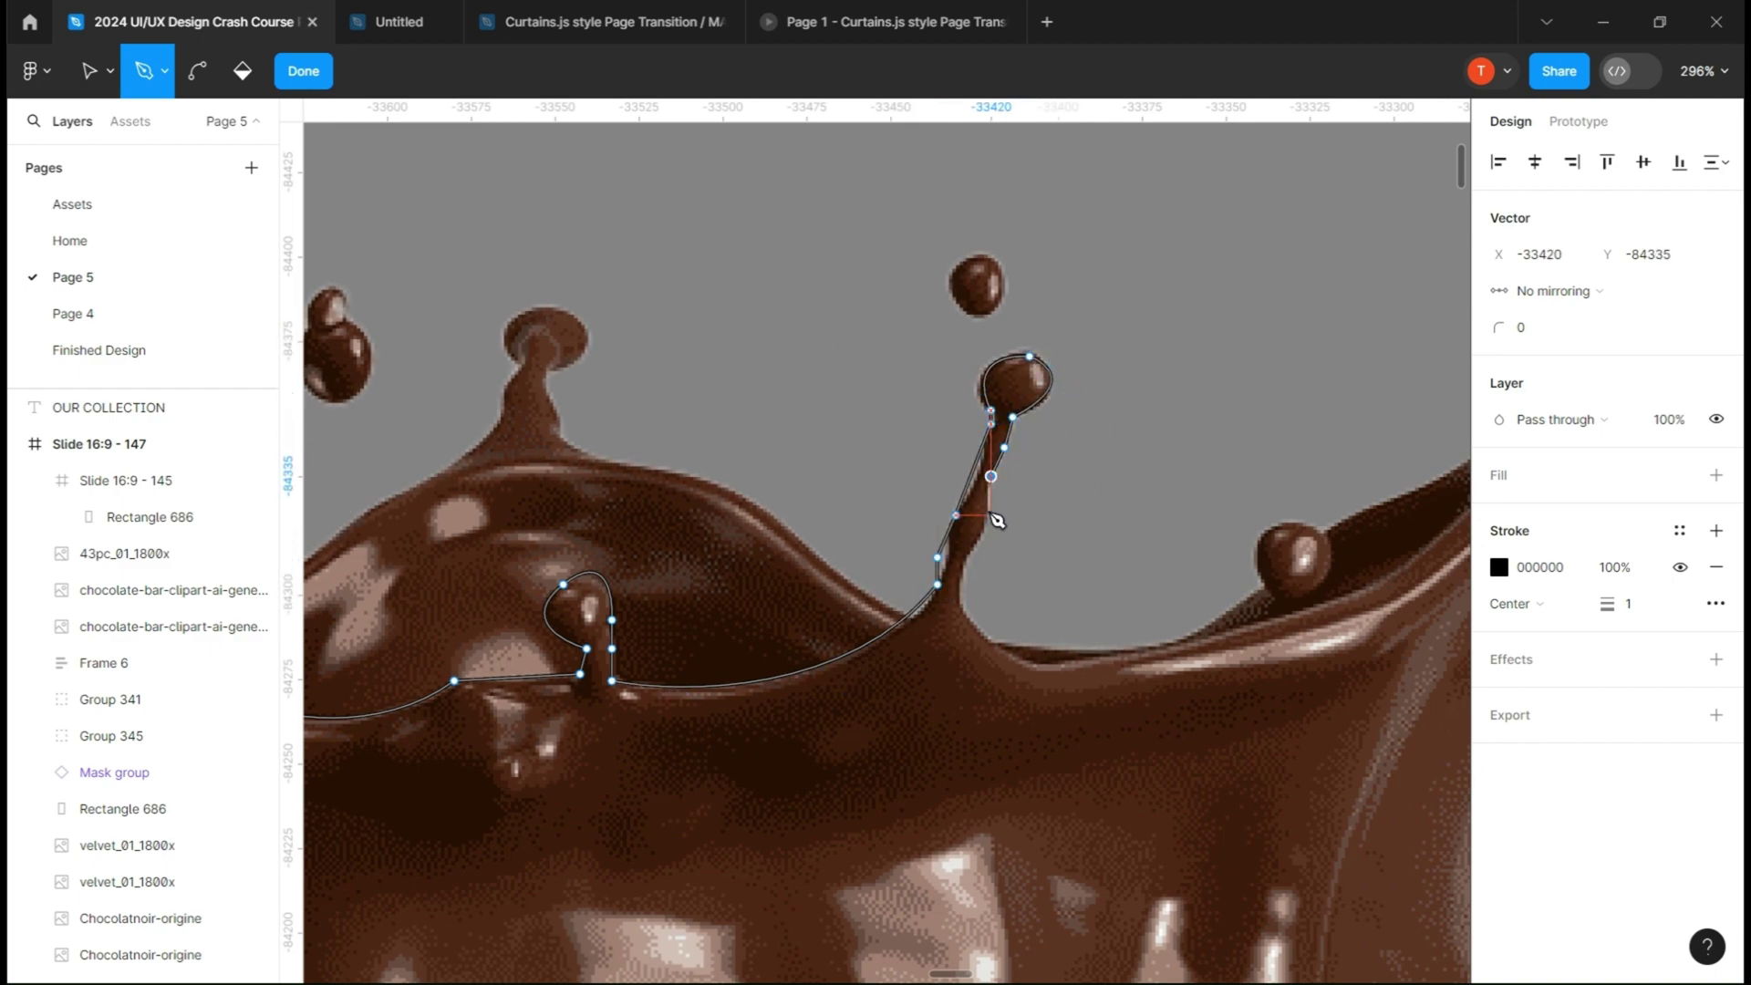
drag(1030, 662, 1108, 674)
drag(1108, 674, 662, 719)
- Trace the rim up to the splash's right arm and close the path with a large rectangular outline above the splash
drag(912, 641, 975, 620)
click(952, 617)
drag(1139, 480, 1181, 472)
scroll(1181, 473, up, 1)
click(1132, 476)
scroll(1129, 378, down, 15)
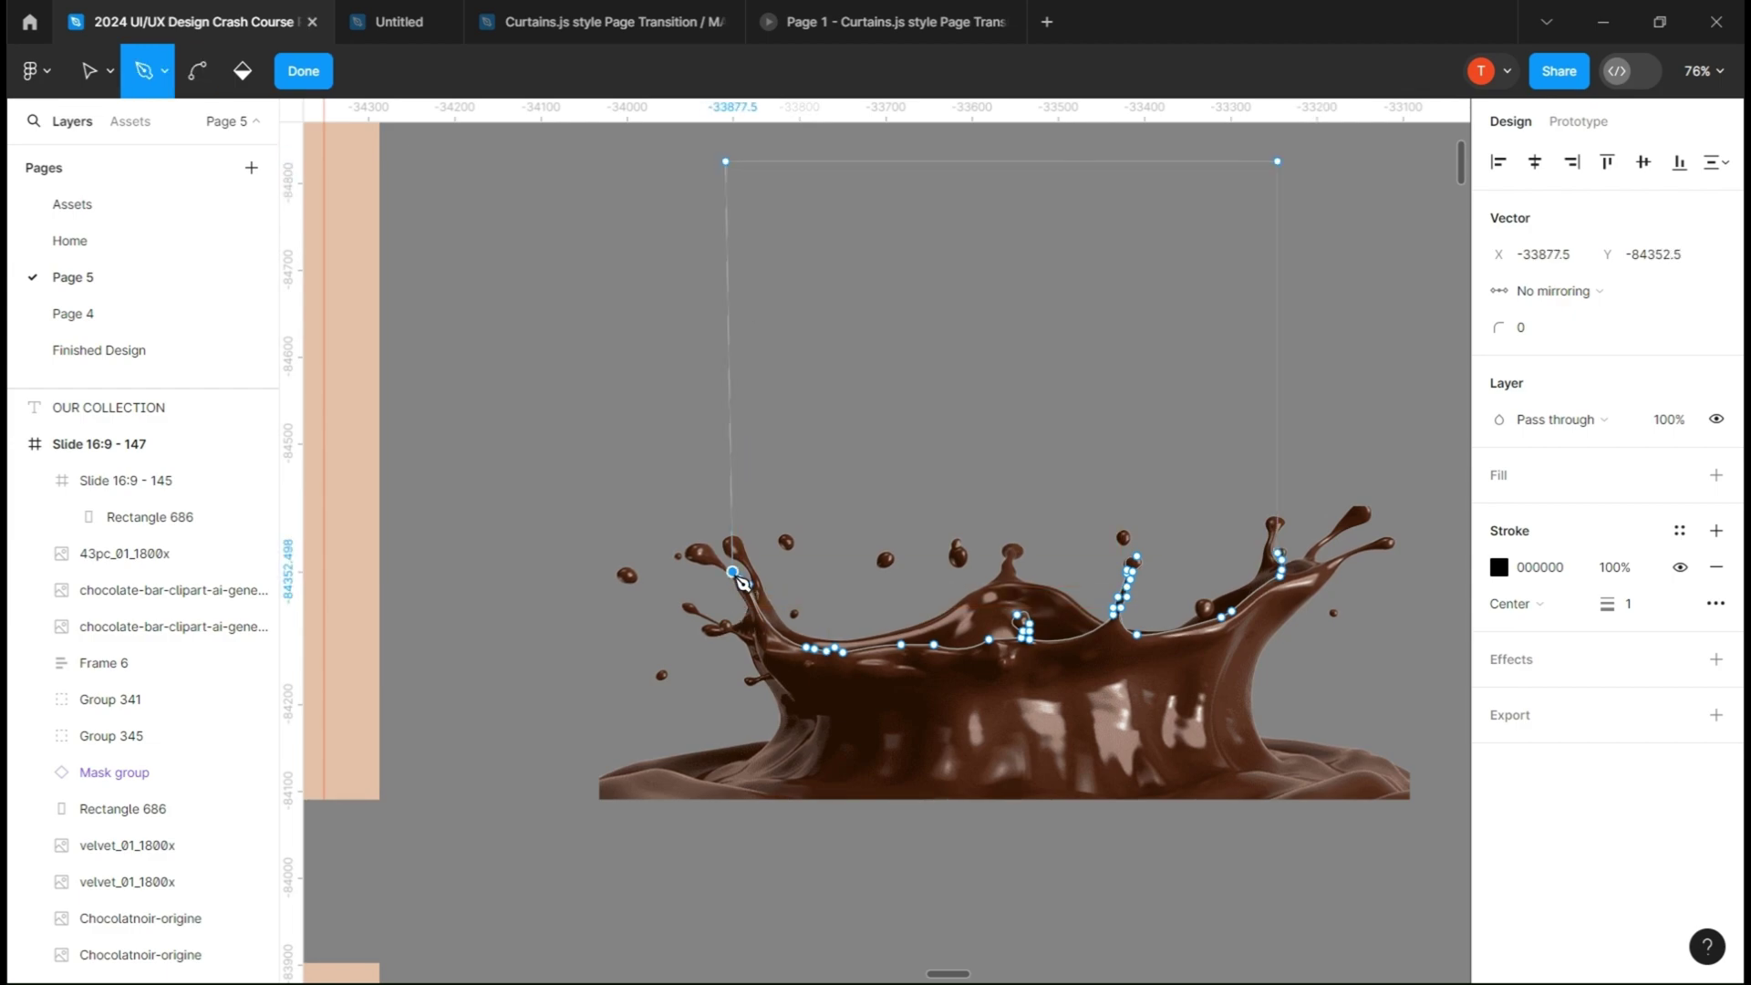
- Give the traced shape a D9D9D9 fill and remove all of its strokes
click(1716, 475)
click(1716, 566)
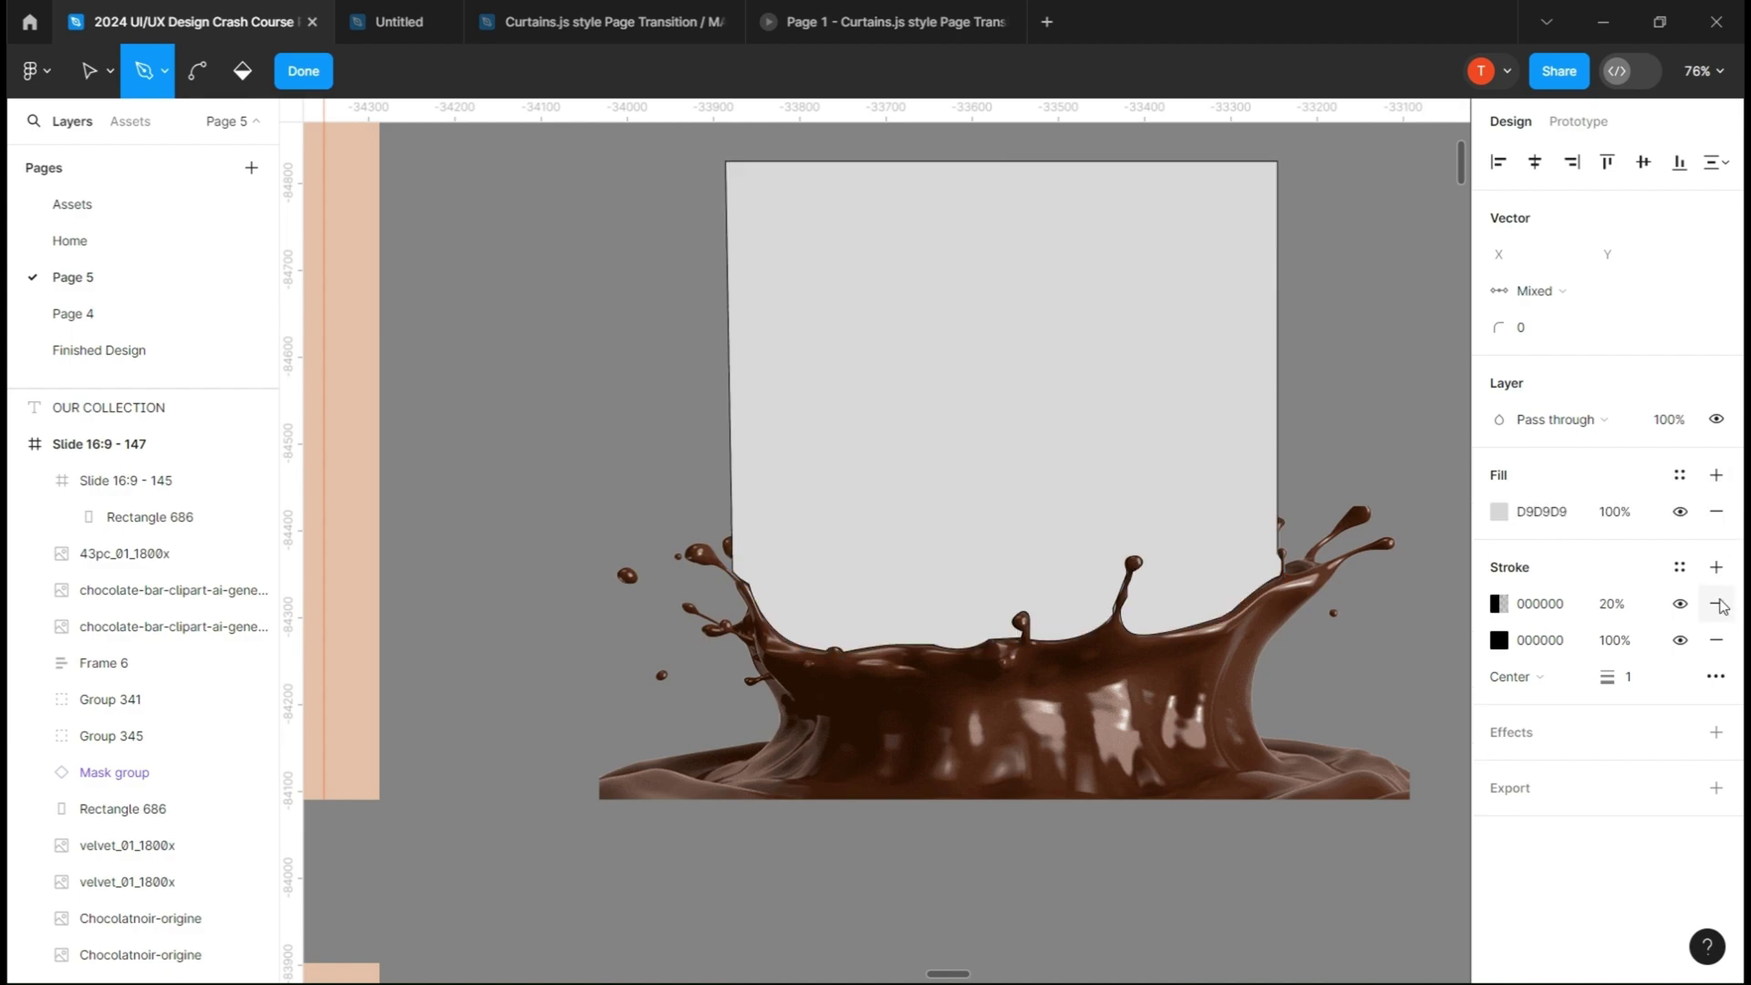
click(1716, 639)
click(1716, 603)
- Place the Sea Salt Caramel and Honeycomb Nuggets bar images over the splash, stacked in front of the traced shape
scroll(892, 601, down, 10)
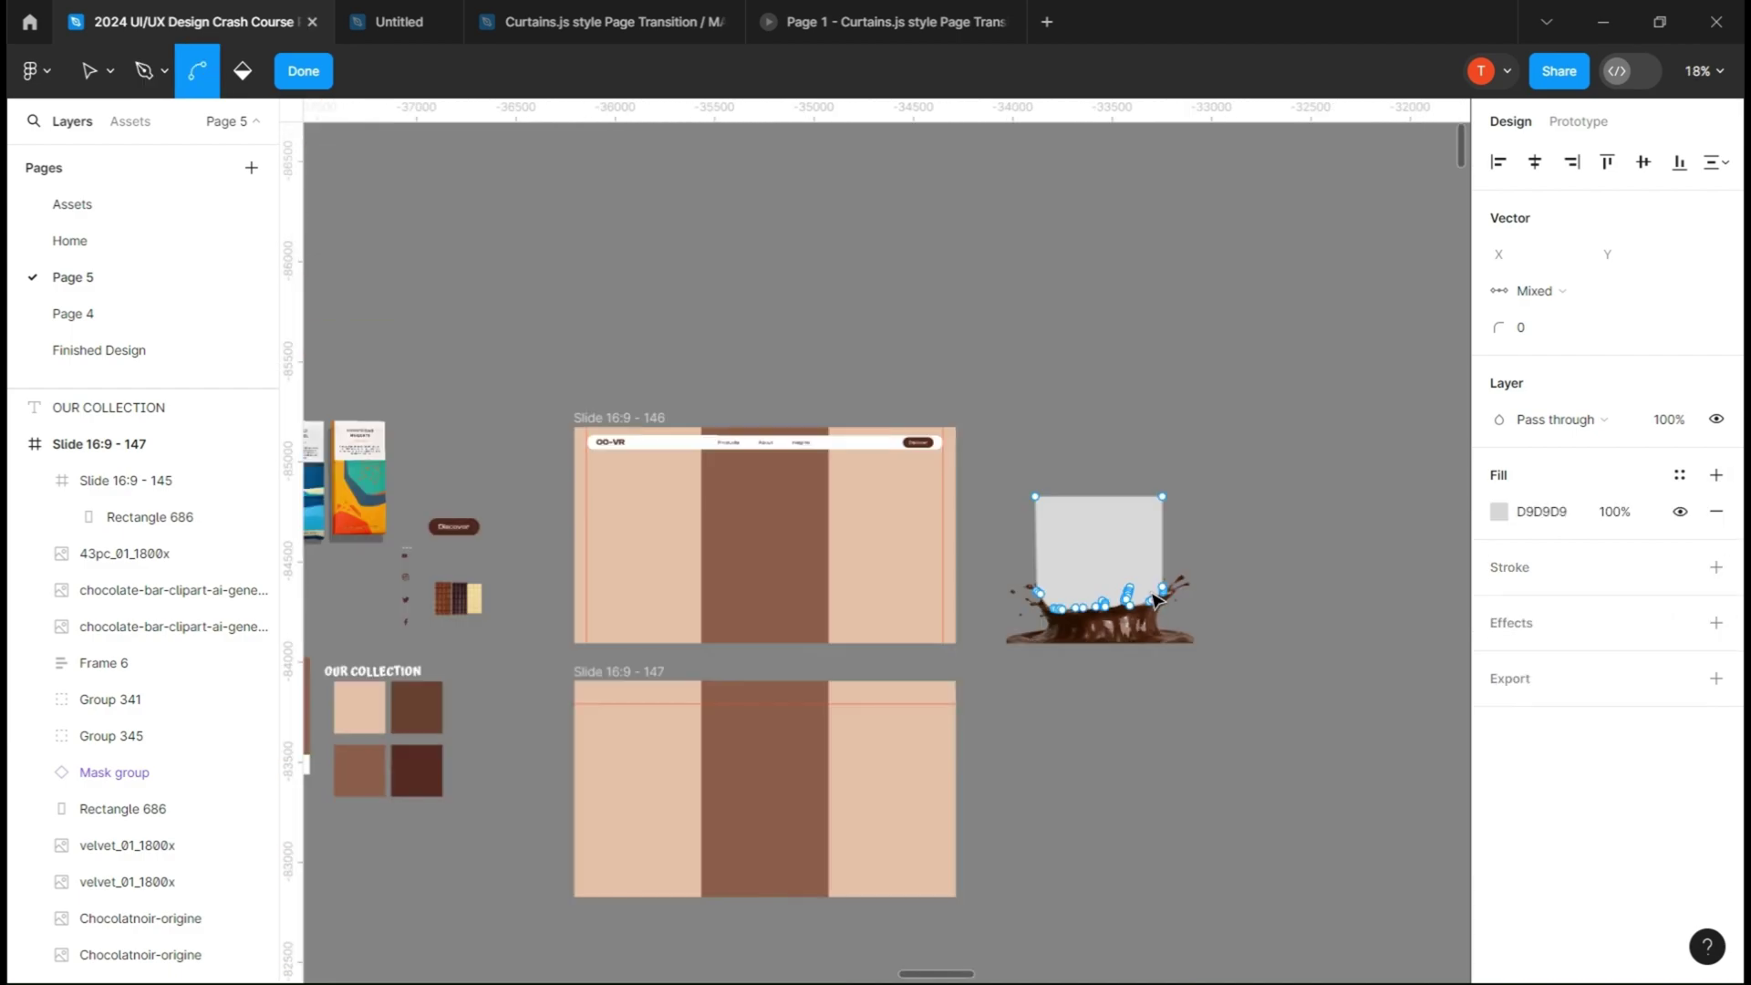
drag(478, 550, 684, 554)
click(566, 491)
key(Escape)
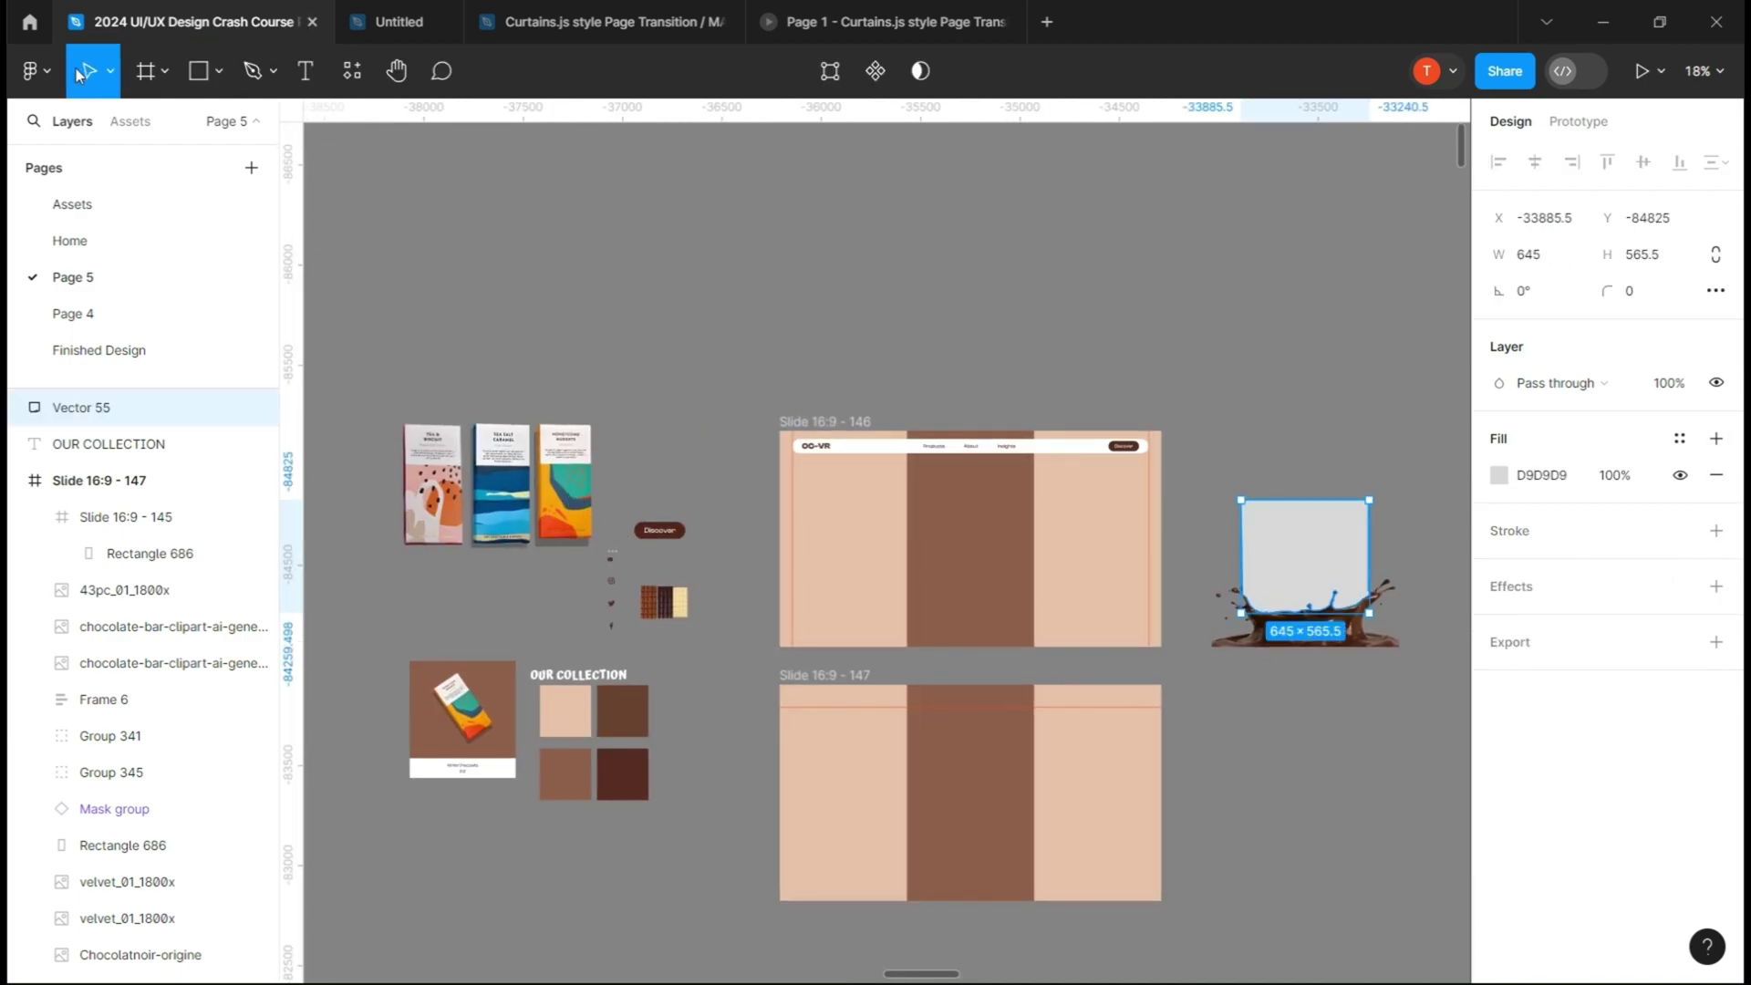
click(564, 491)
shift+click(525, 490)
key(shift+2)
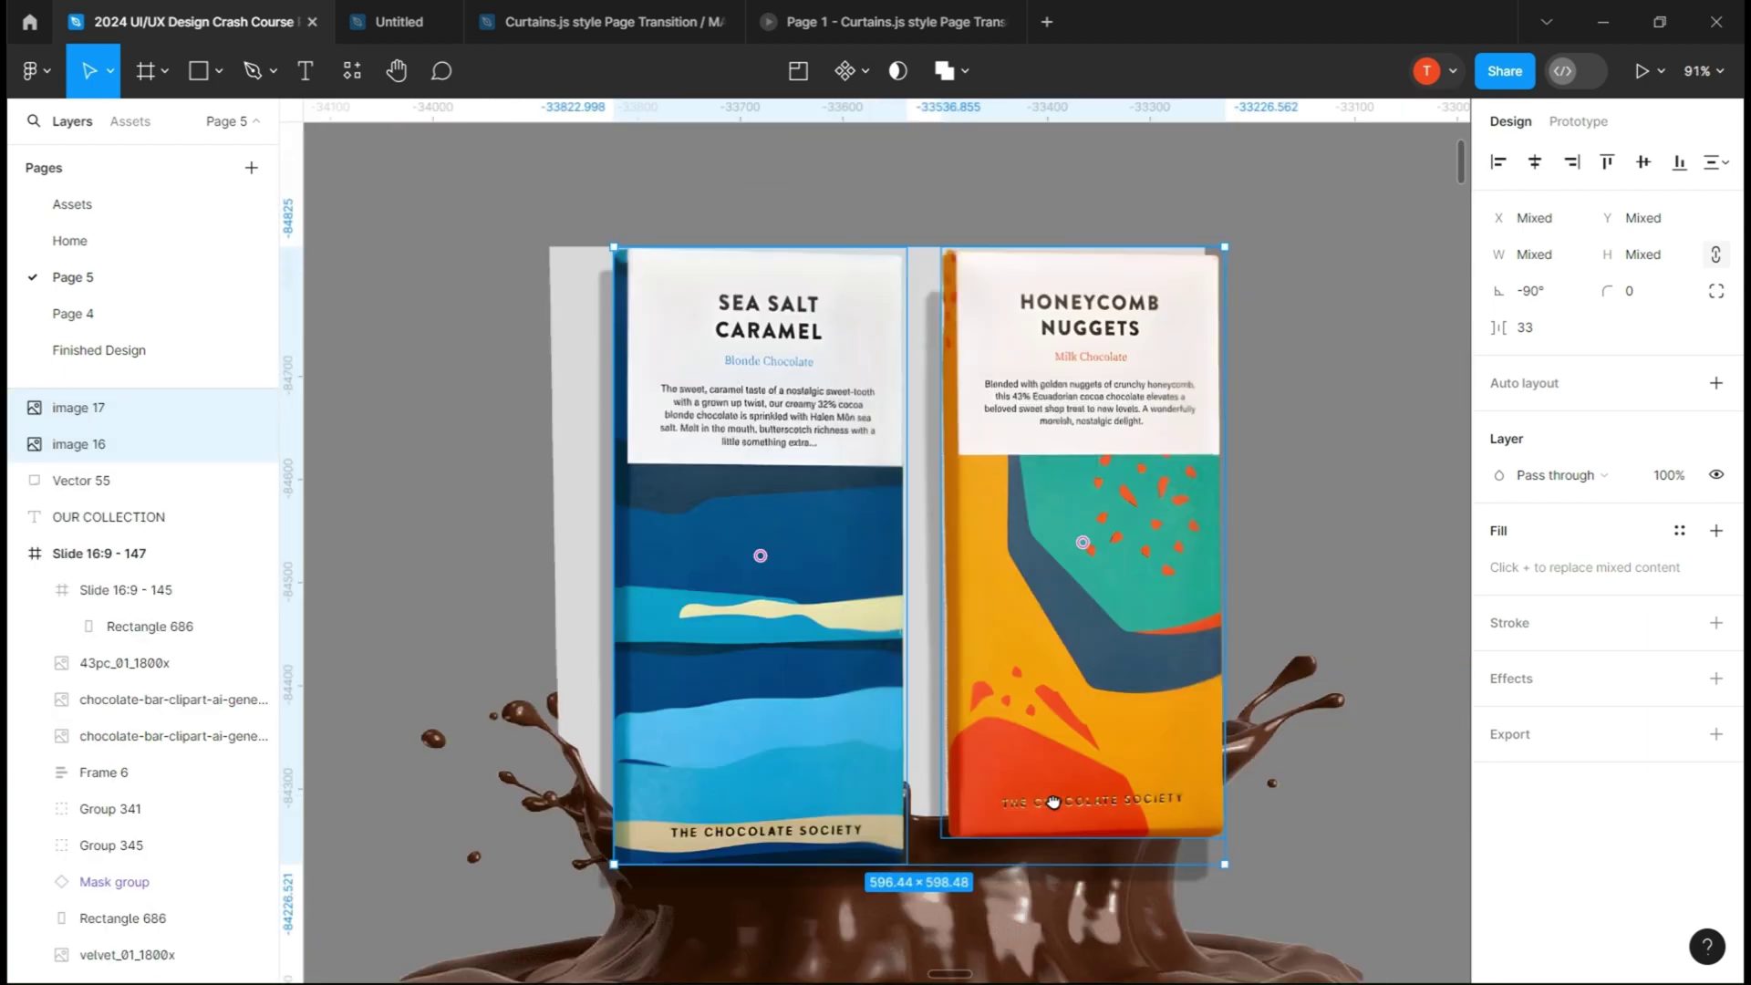
- Mask the two chocolate bar images with the traced shape so they appear dipped into the splash
shift+click(635, 567)
click(898, 71)
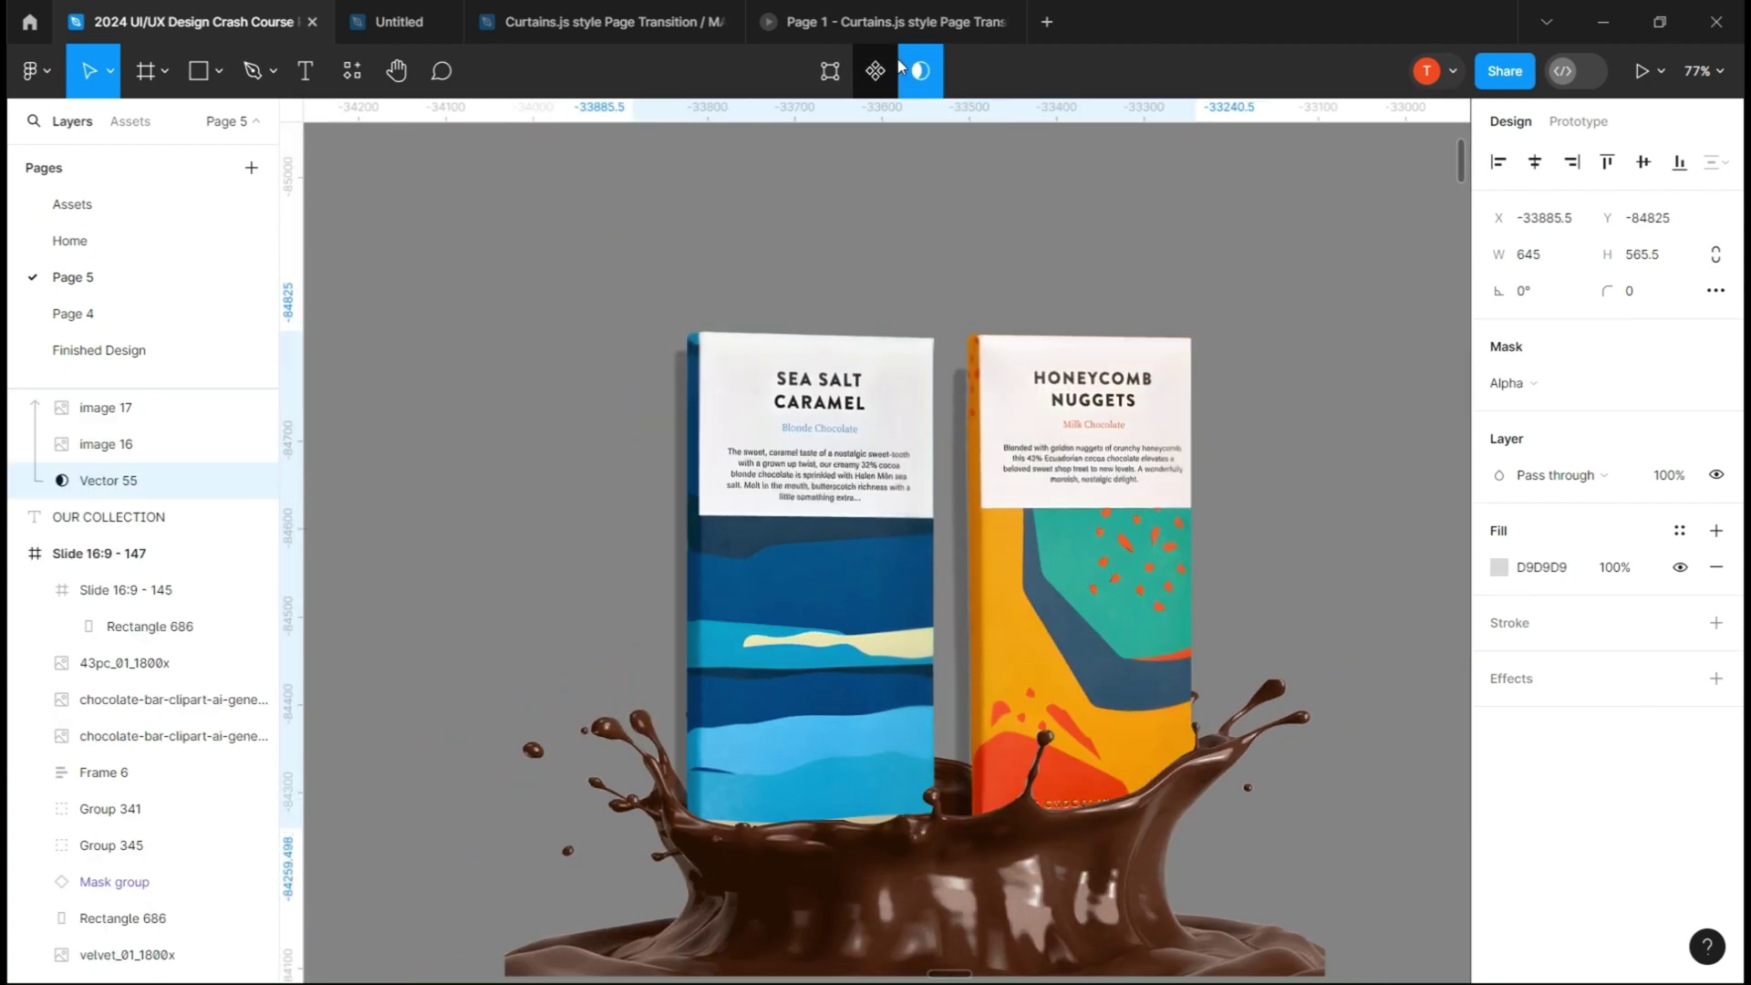
key(shift+2)
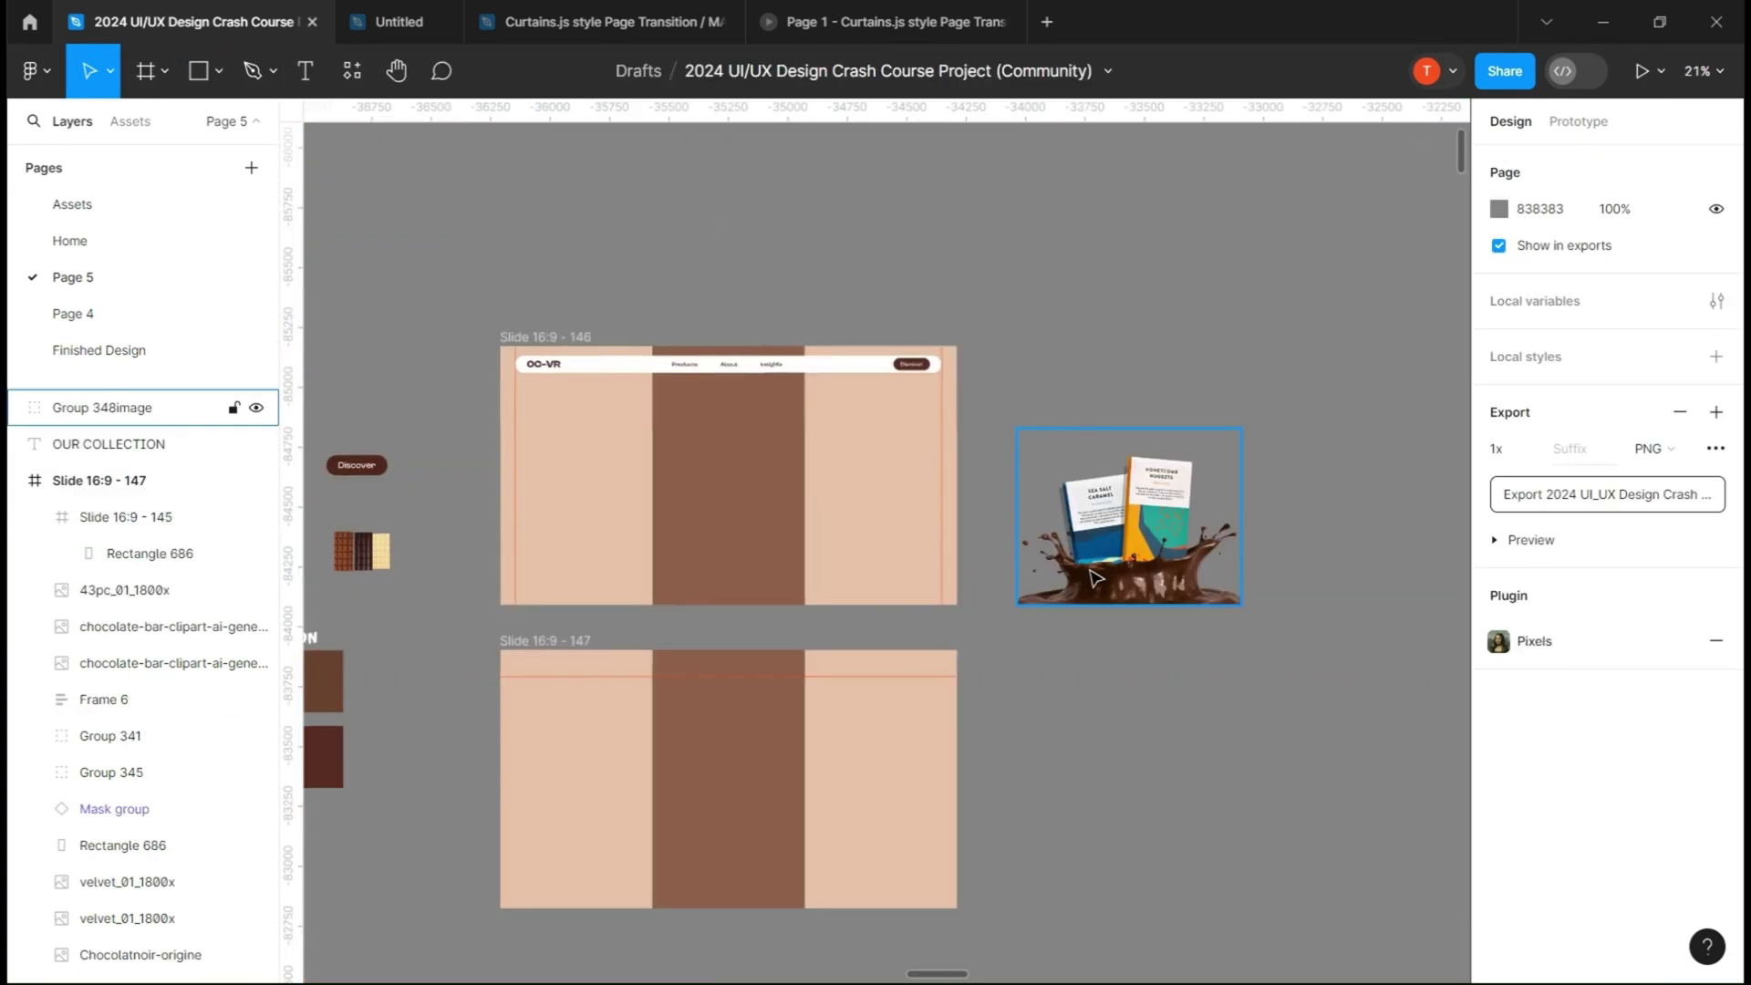
- Move the splash-and-bars group into the slide with the navigation bar, clip the frame's content, and position the group at X 484, Y 440
drag(1015, 575, 715, 597)
mouse_move(754, 497)
mouse_down()
mouse_move(753, 455)
mouse_move(744, 527)
mouse_up()
click(883, 488)
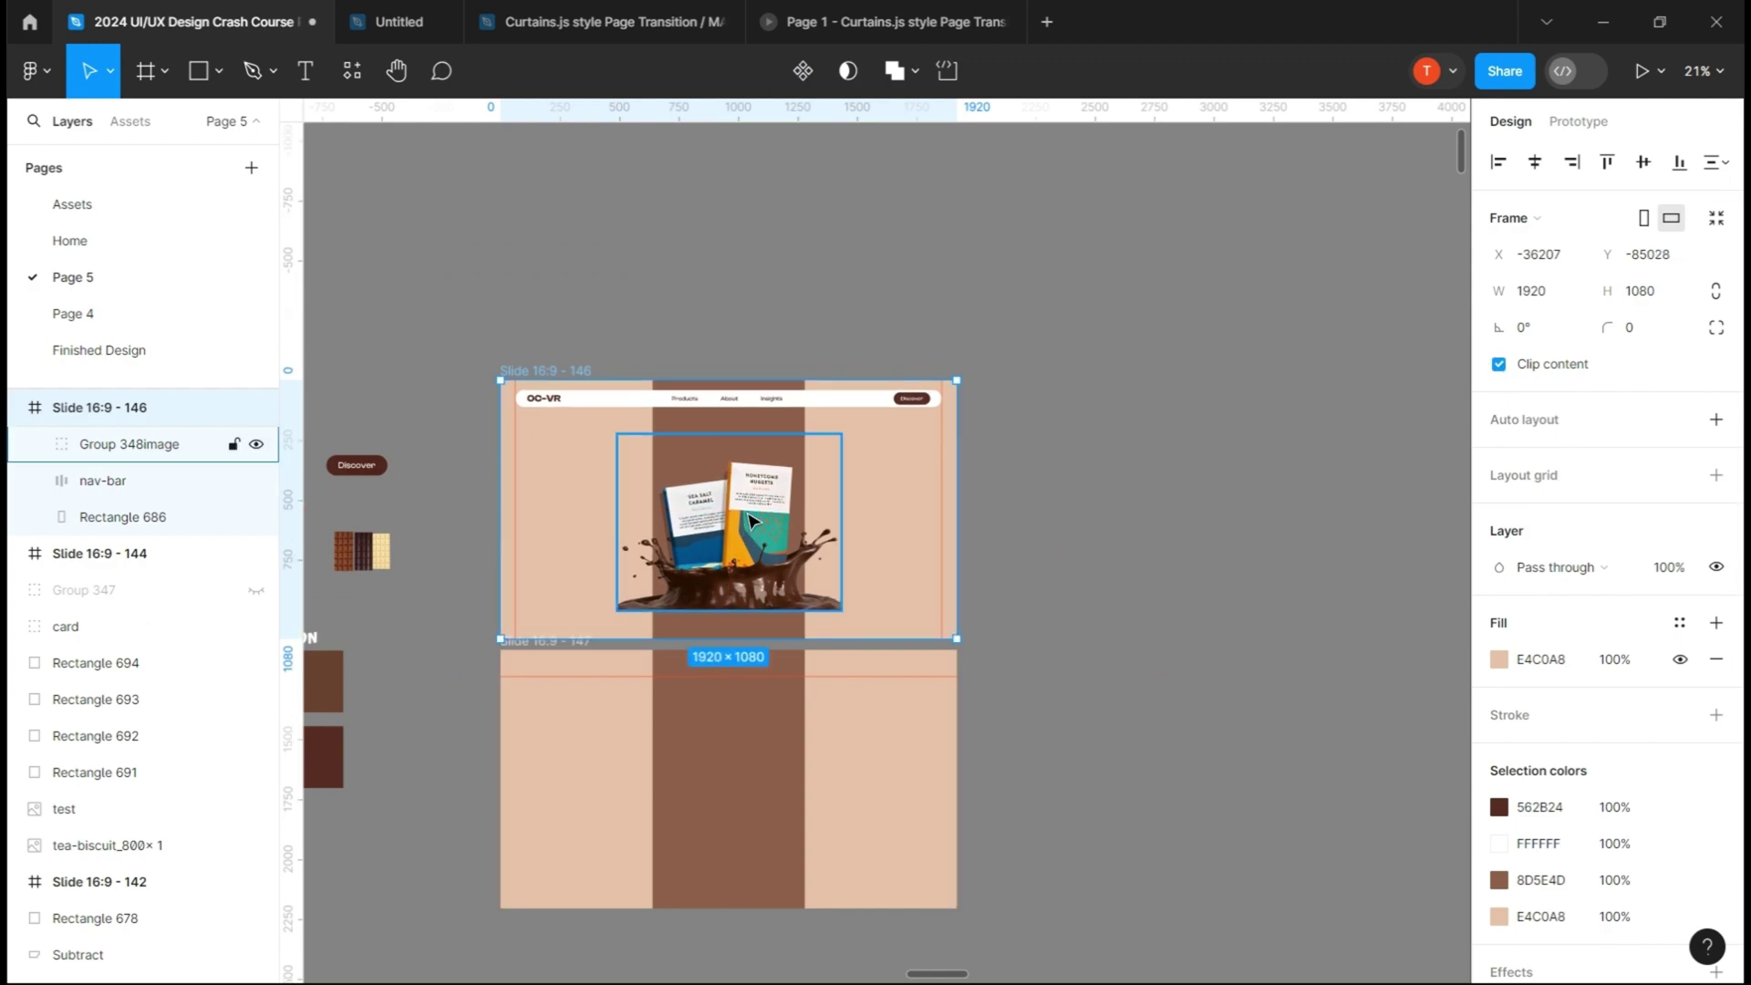
drag(872, 438, 881, 351)
drag(758, 417, 756, 465)
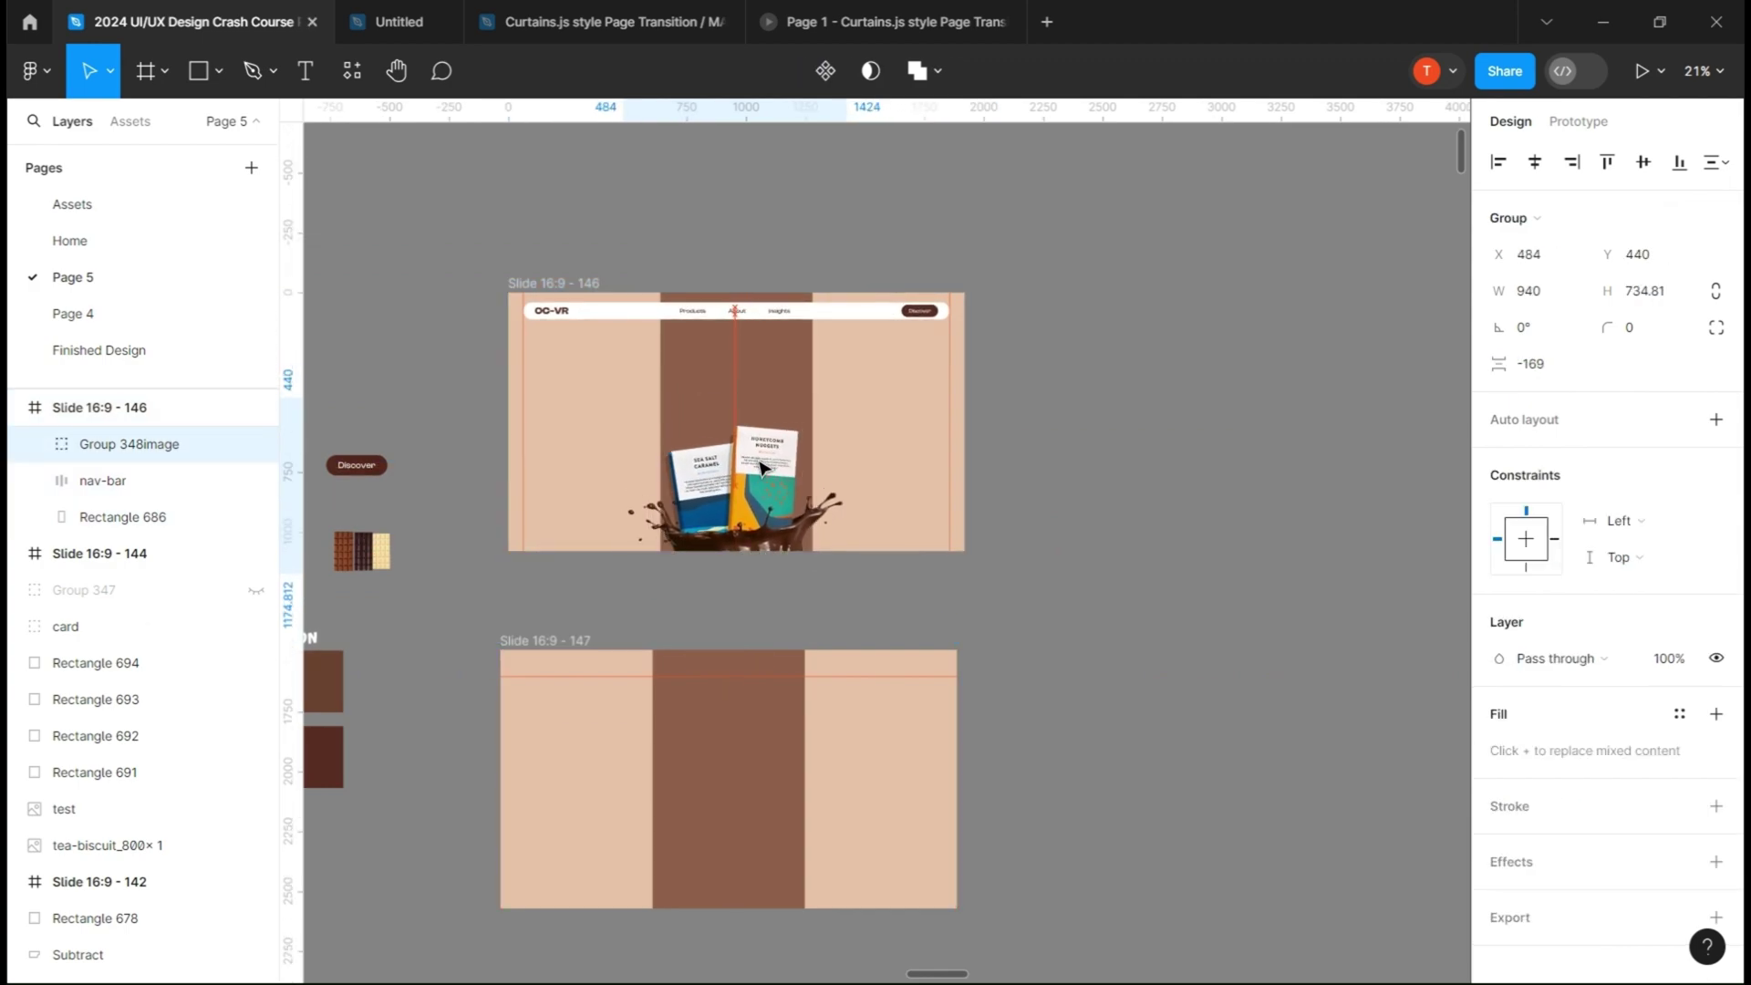
- Add the text "CaoMist" on the empty canvas beside the slides at font size 280
click(1217, 397)
key(t)
click(1225, 396)
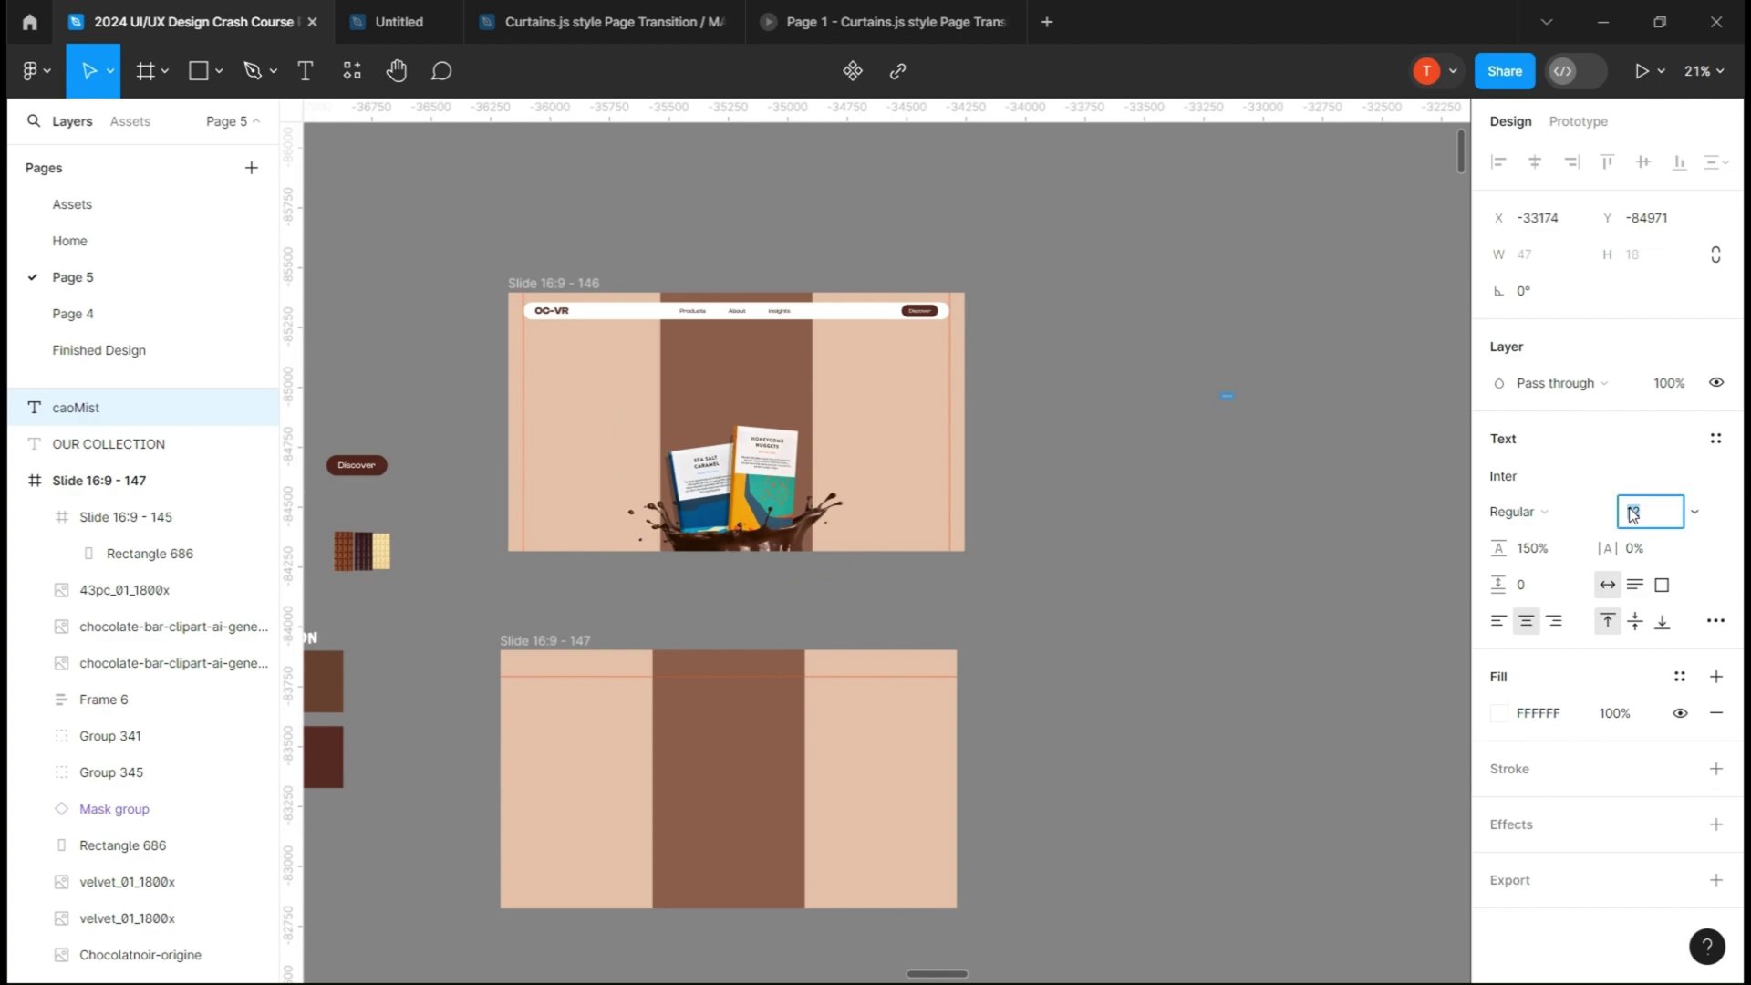
key(Return)
- Set the CaoMist text's font to Atma Bold
click(1532, 479)
text(atm)
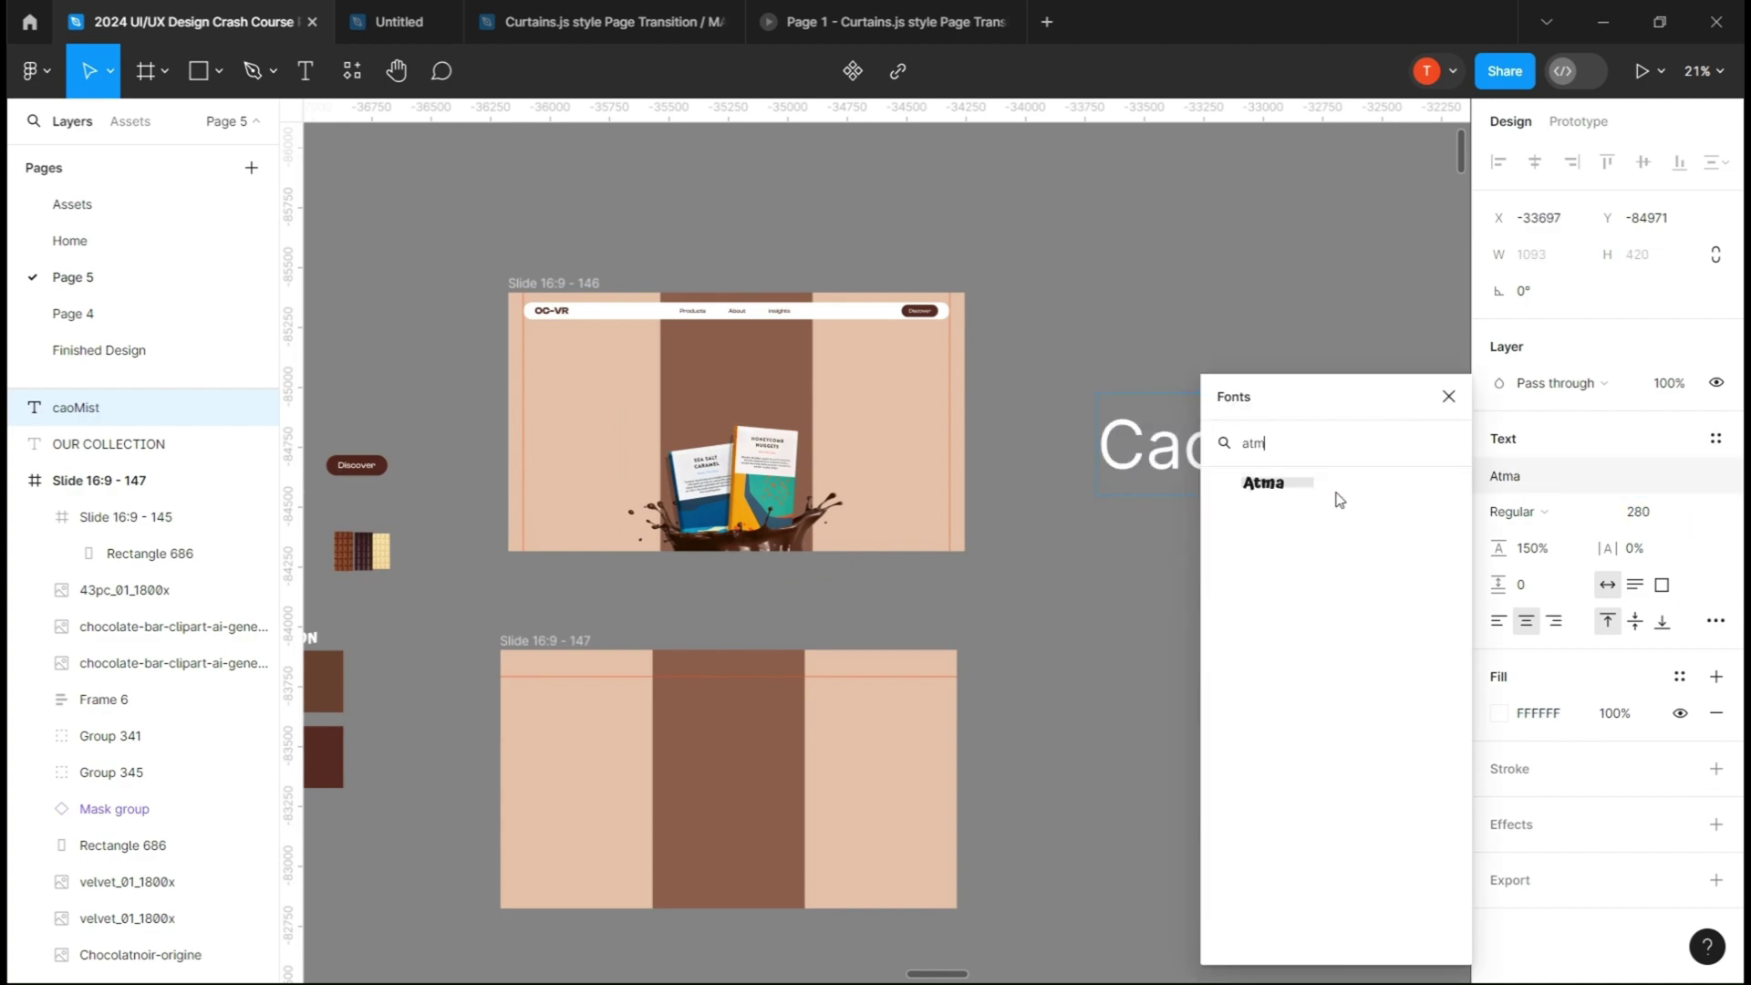
click(1324, 489)
click(1514, 512)
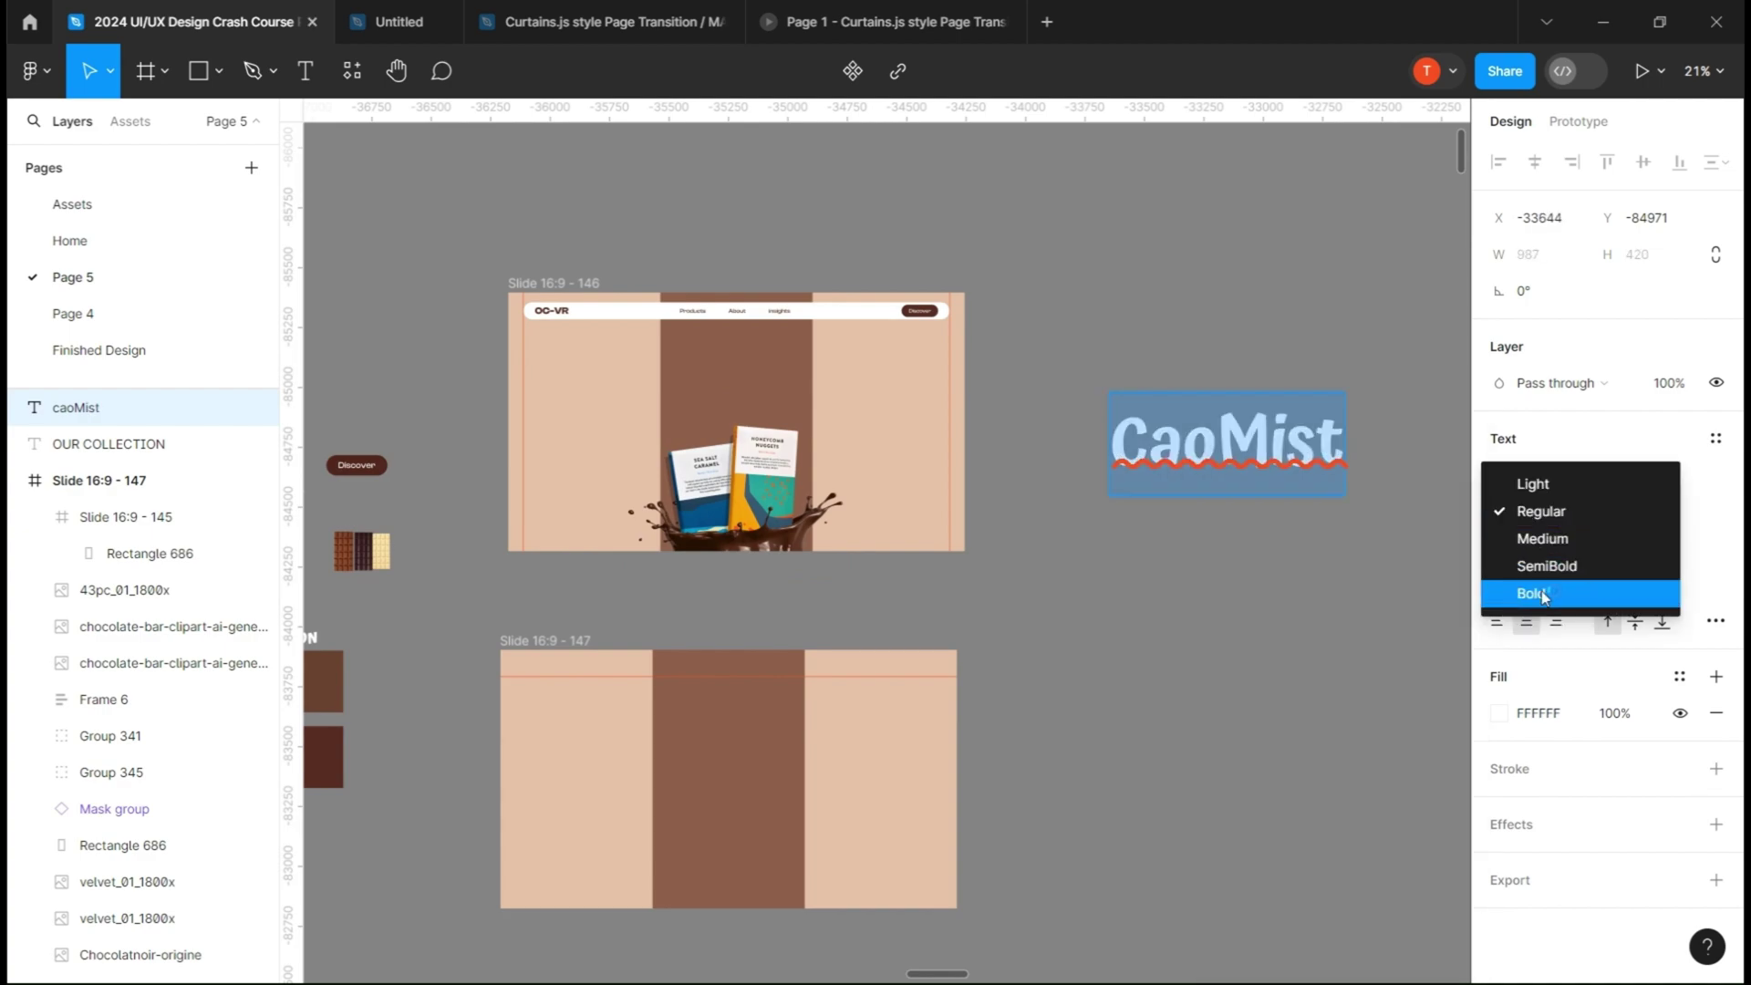
click(1516, 593)
- Fill the CaoMist text with the dark brown 562B24 sampled from the palette swatches
click(1063, 479)
click(1499, 713)
drag(1168, 617, 1488, 567)
click(1231, 710)
click(635, 708)
drag(820, 684, 498, 673)
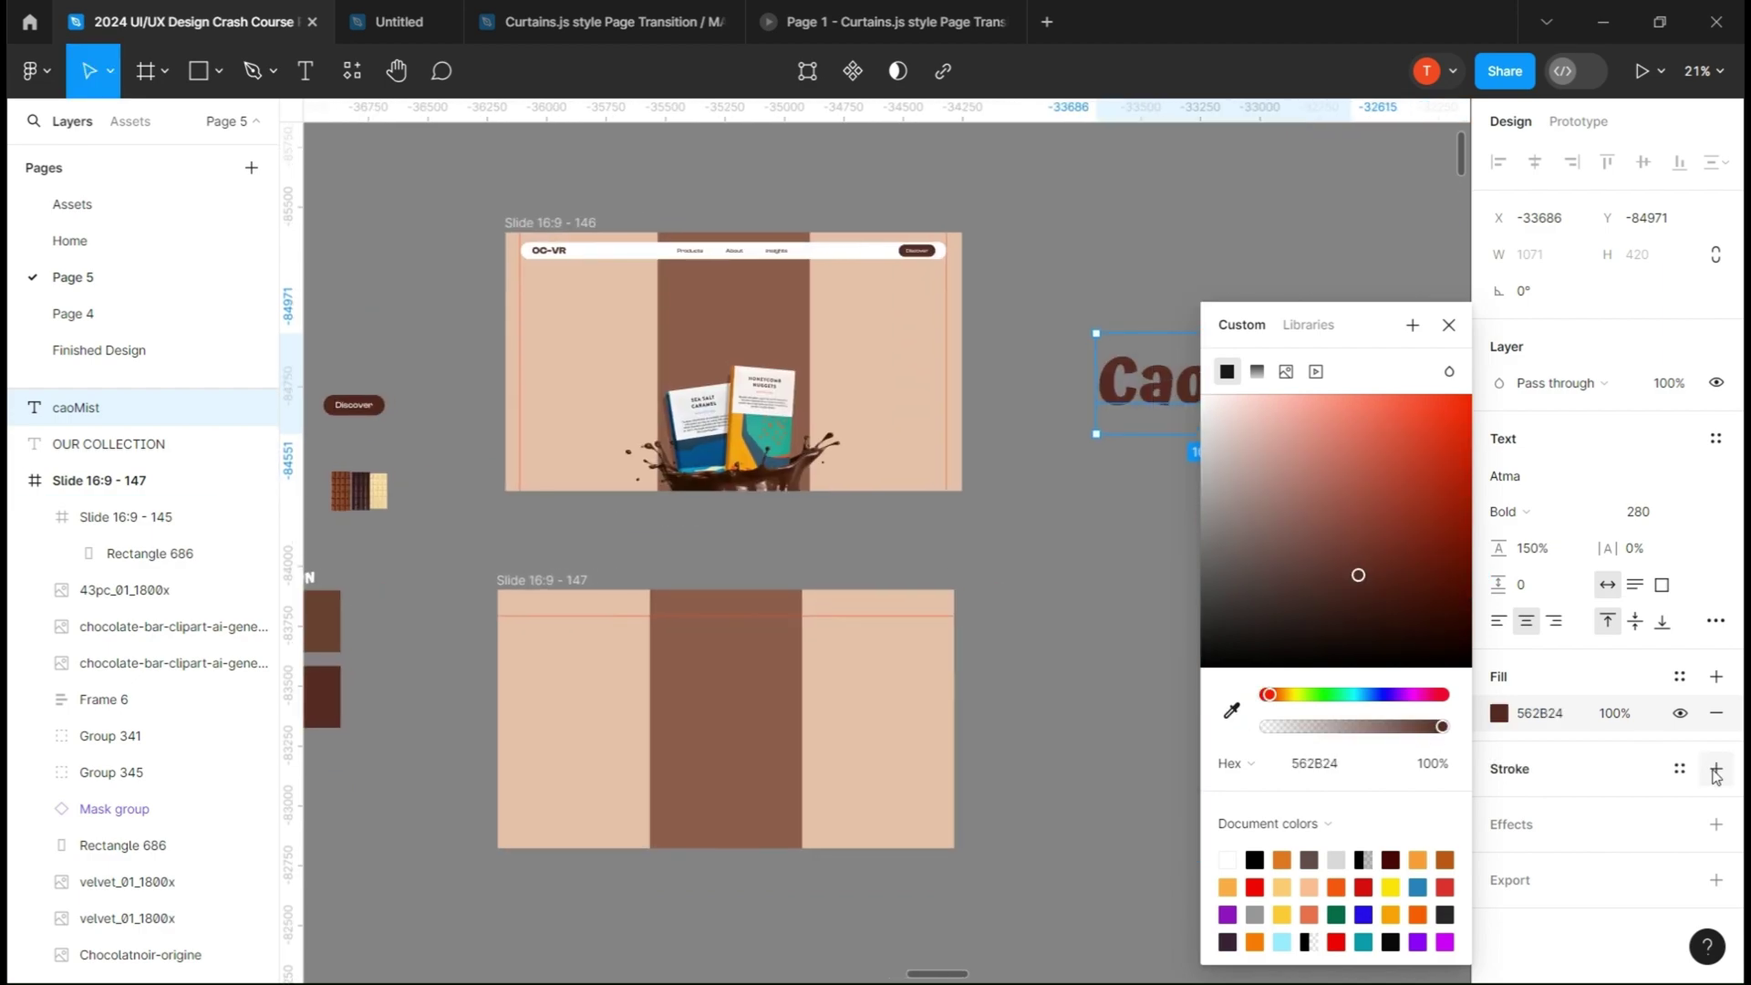
- Add an outside stroke of width 1 to the CaoMist text in brown 694032 sampled from the palette swatches
click(1716, 769)
click(1499, 805)
click(1231, 710)
drag(911, 638, 1158, 611)
click(555, 594)
- Draw a tall narrow rectangle of about 99 × 413 just past the end of the CaoMist text
drag(1098, 434, 698, 454)
scroll(1079, 398, up, 7)
scroll(1079, 398, down, 1)
drag(1349, 372, 1094, 480)
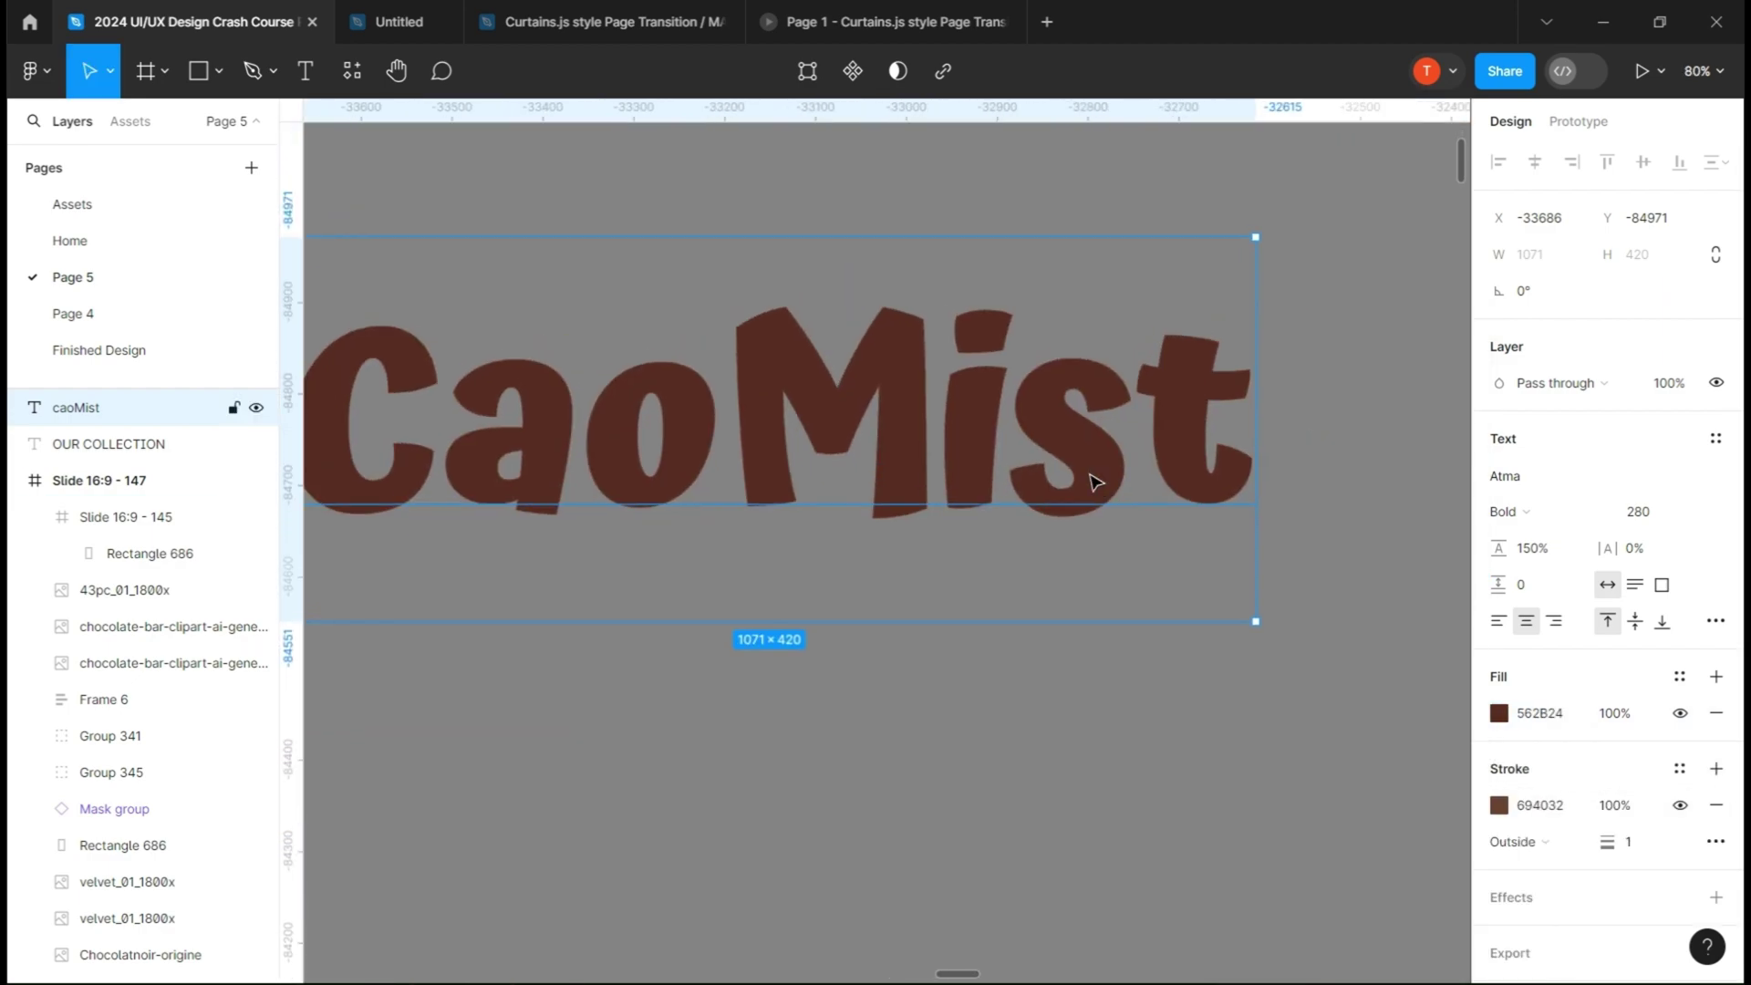
key(r)
drag(1256, 236, 1346, 613)
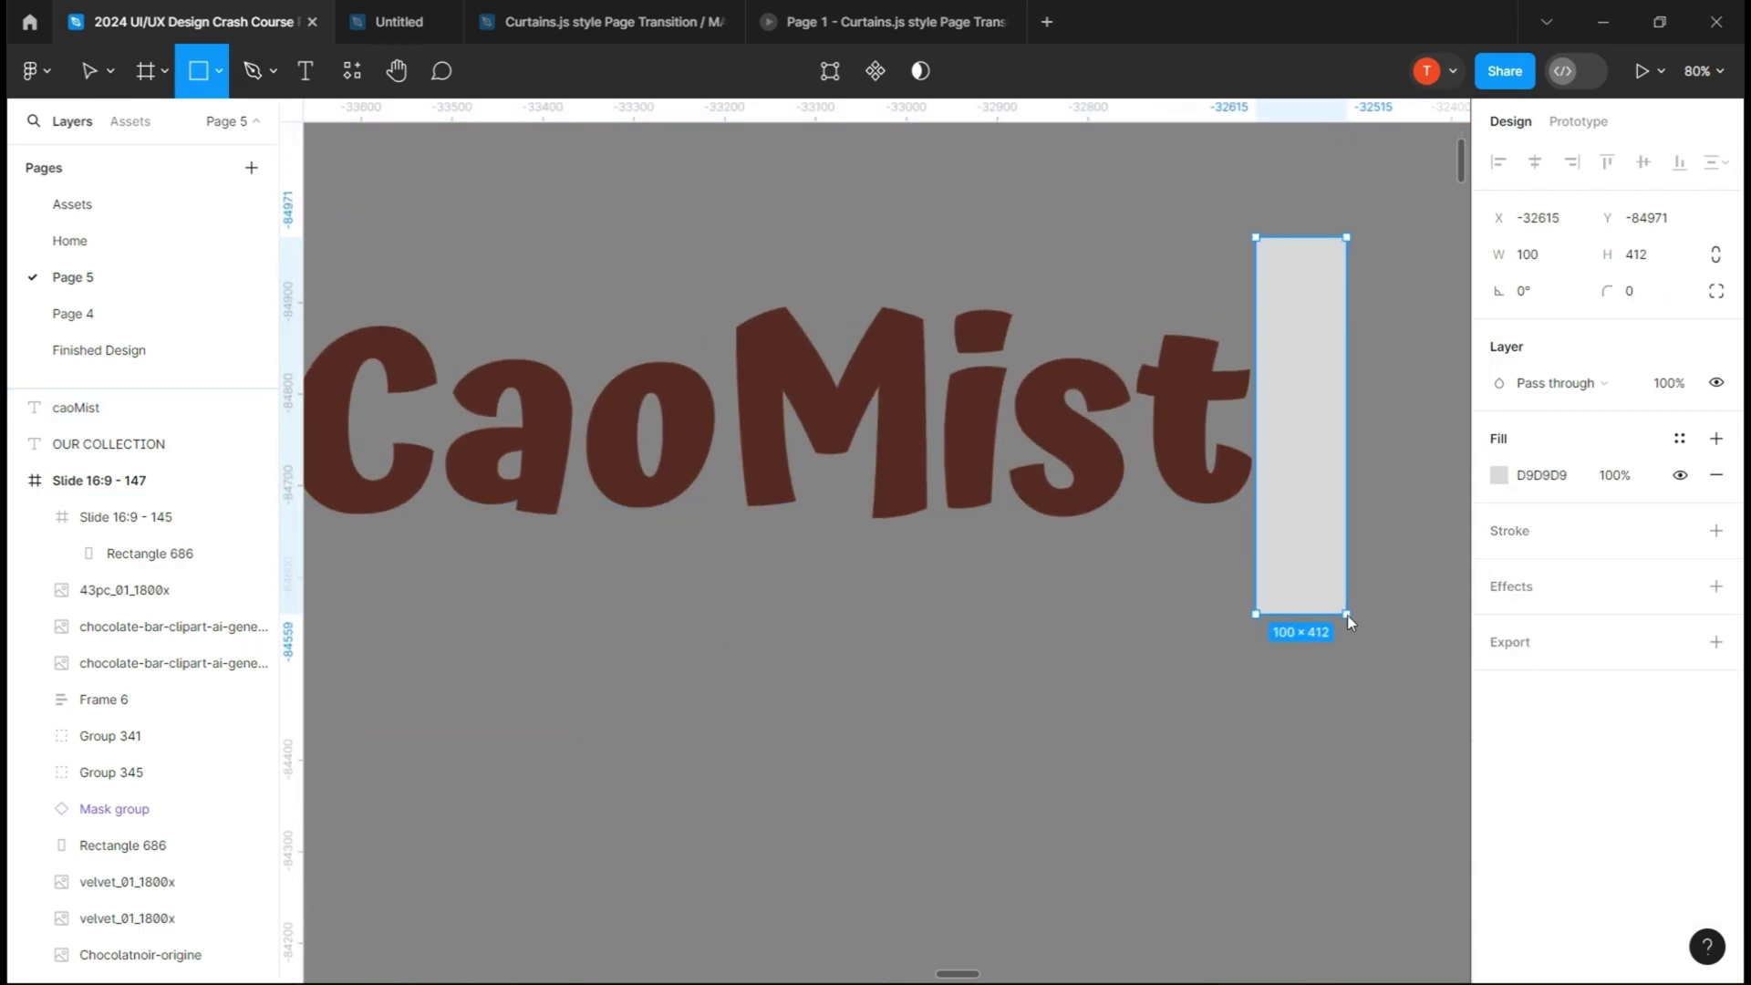
drag(1080, 553, 739, 584)
drag(959, 436, 1027, 422)
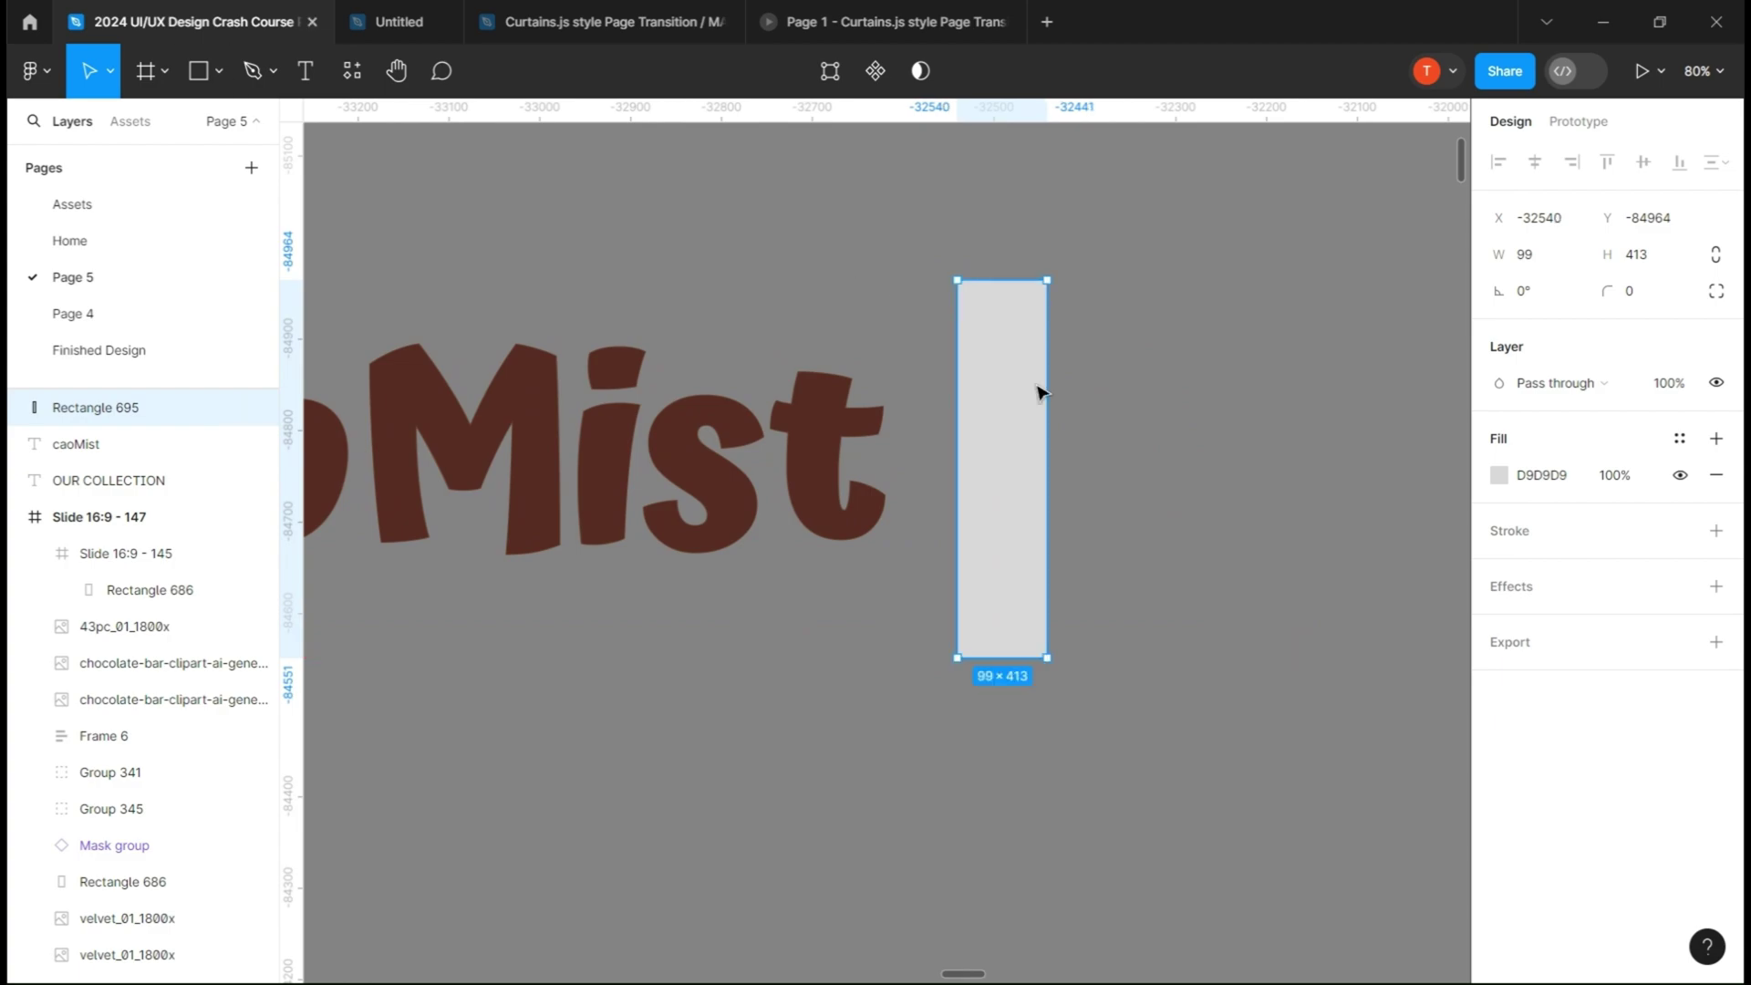
- Edit the rectangle's vector points, adding matching anchor points at intervals along both long edges
double_click(1001, 351)
click(957, 469)
click(1047, 468)
drag(957, 469, 964, 390)
key(ctrl+z)
click(1047, 563)
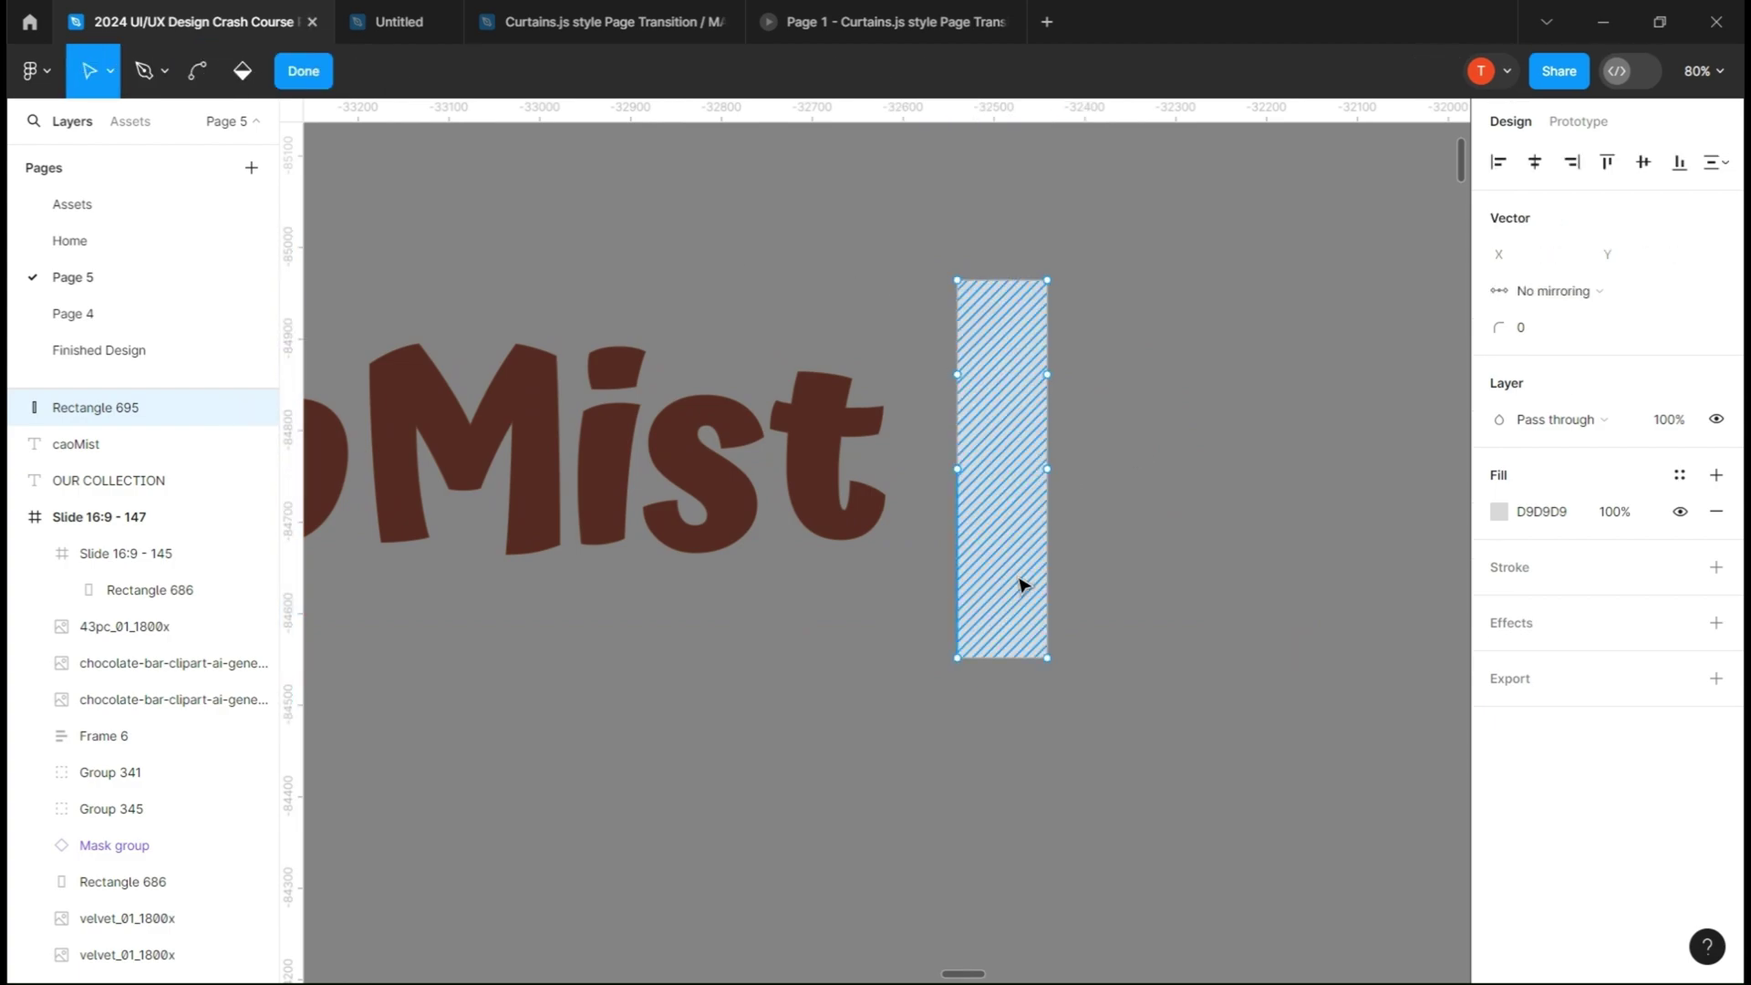
- Bend the rectangle into a zigzag by shifting its upper pair of side points left and its middle pair right
drag(1030, 376, 924, 385)
key(ctrl+z)
shift+click(1047, 375)
click(957, 375)
shift+click(1047, 374)
click(957, 469)
shift+click(1048, 469)
drag(960, 470, 992, 472)
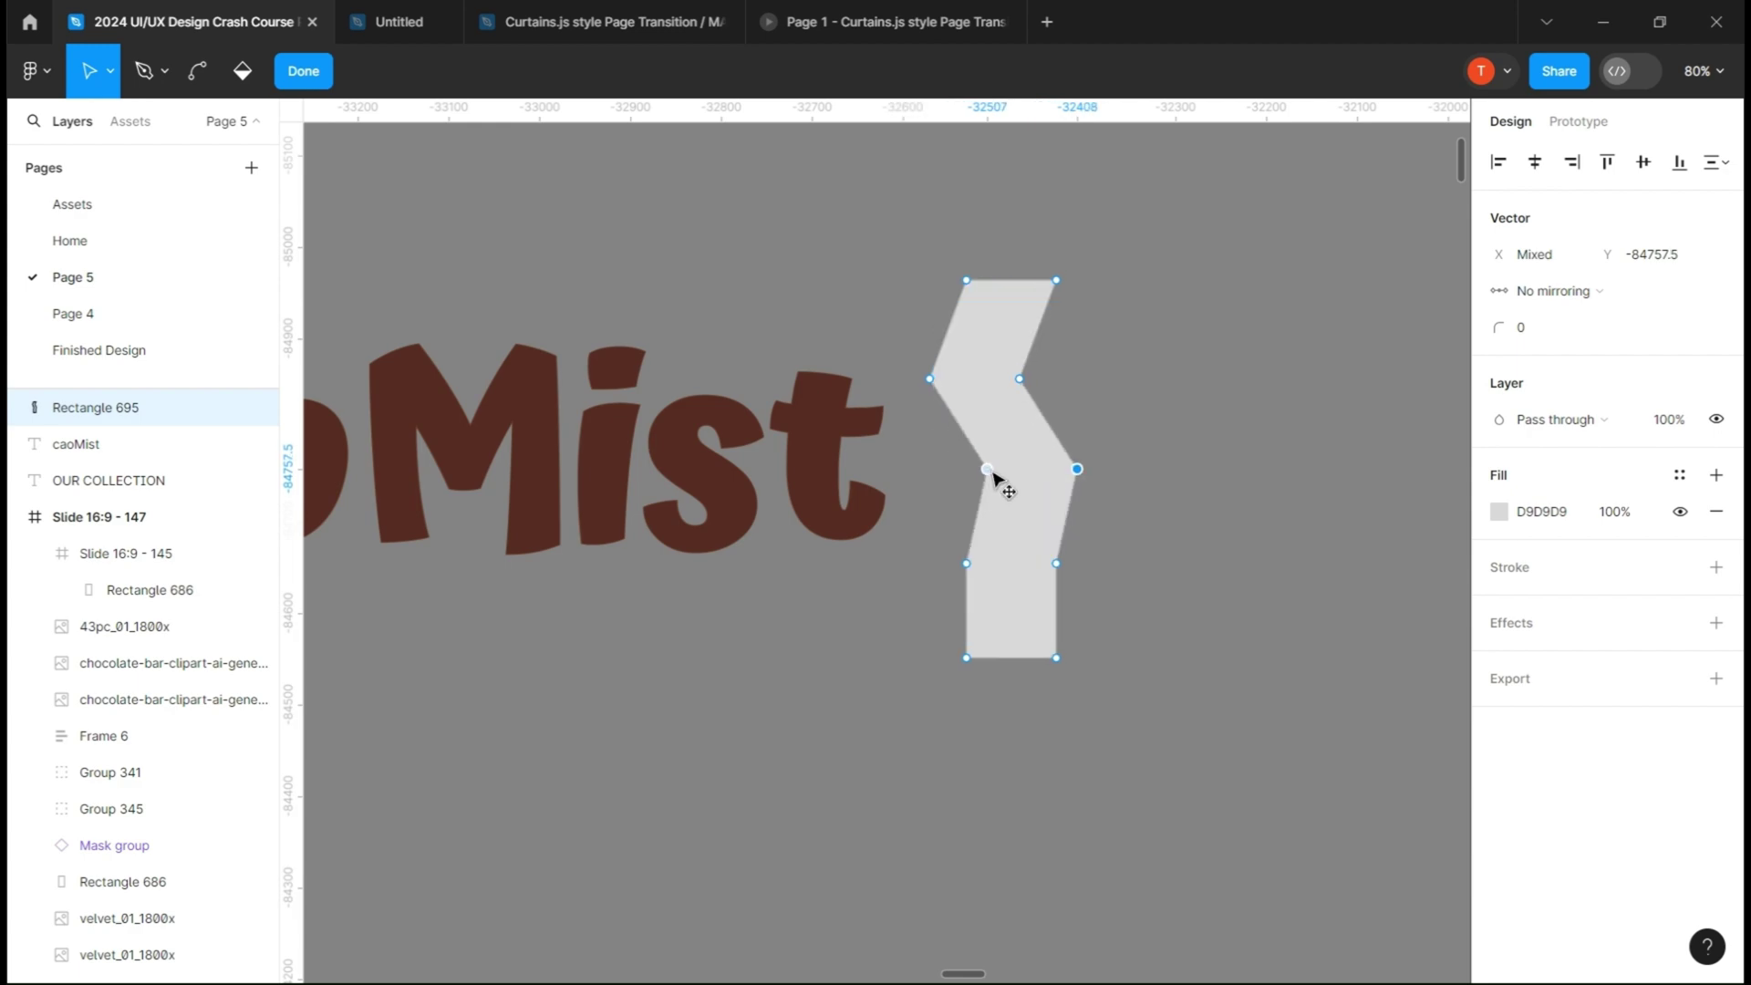
- Shift the lower pair of side points left to complete the zigzag and line up its end points
click(966, 564)
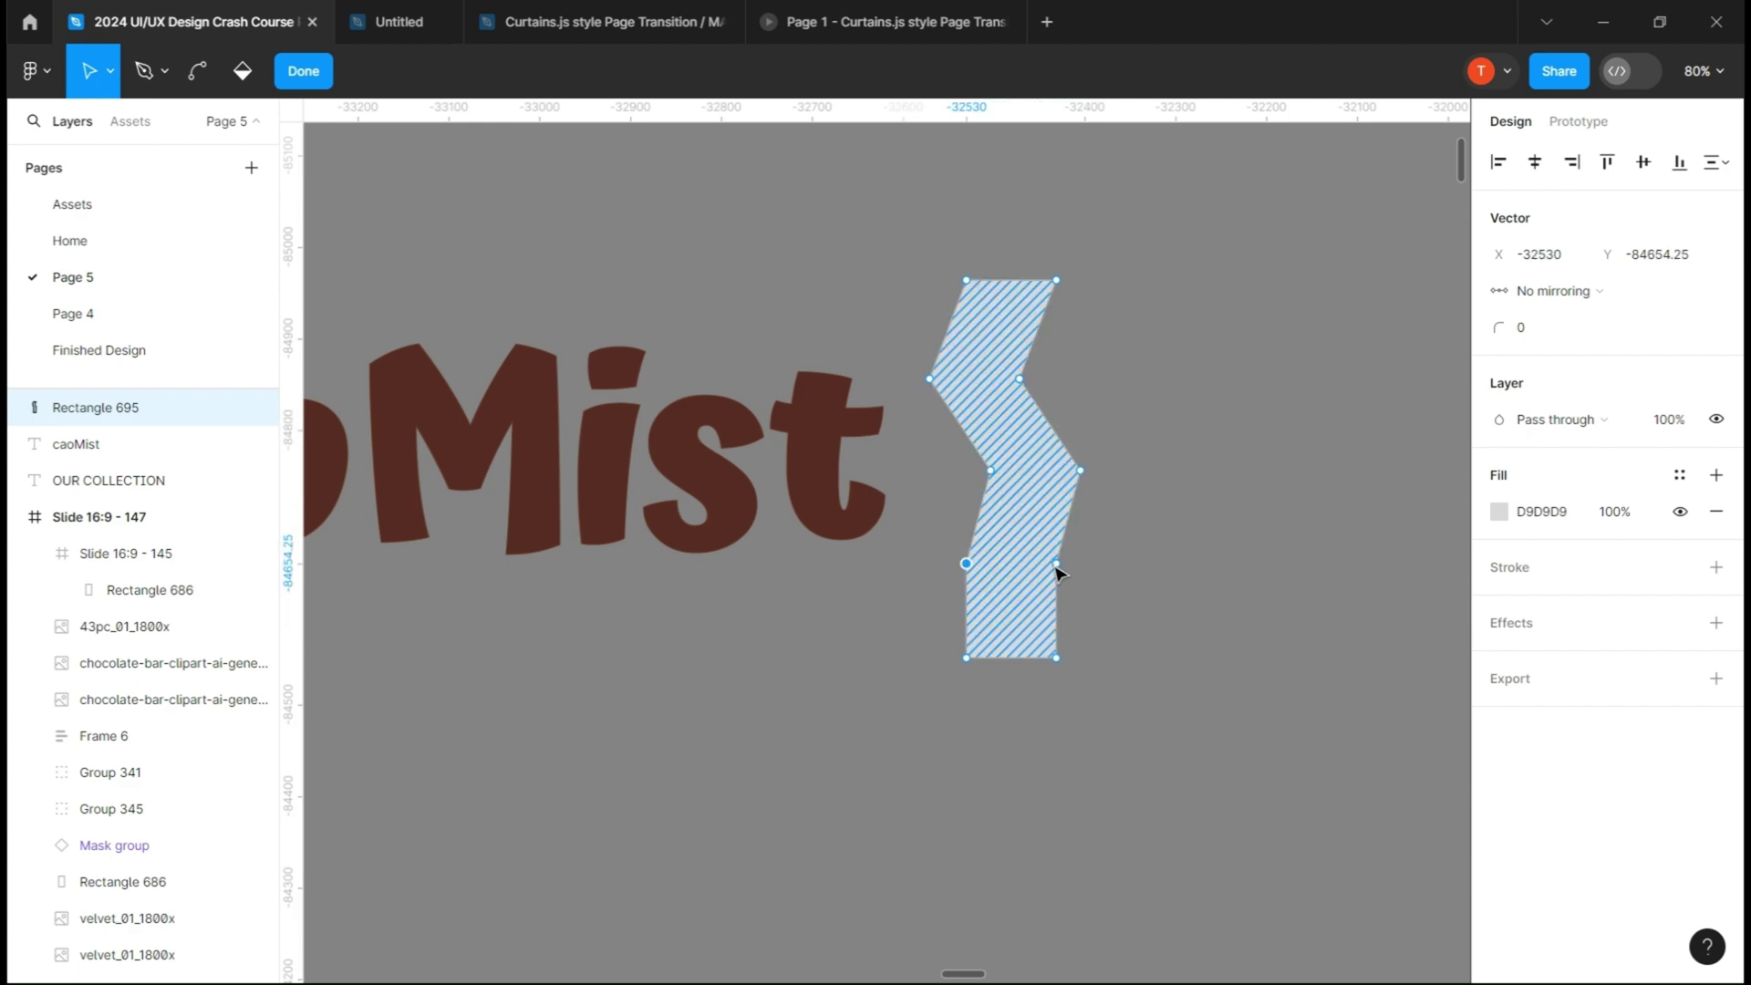
shift+click(1057, 565)
drag(966, 564, 913, 558)
click(947, 657)
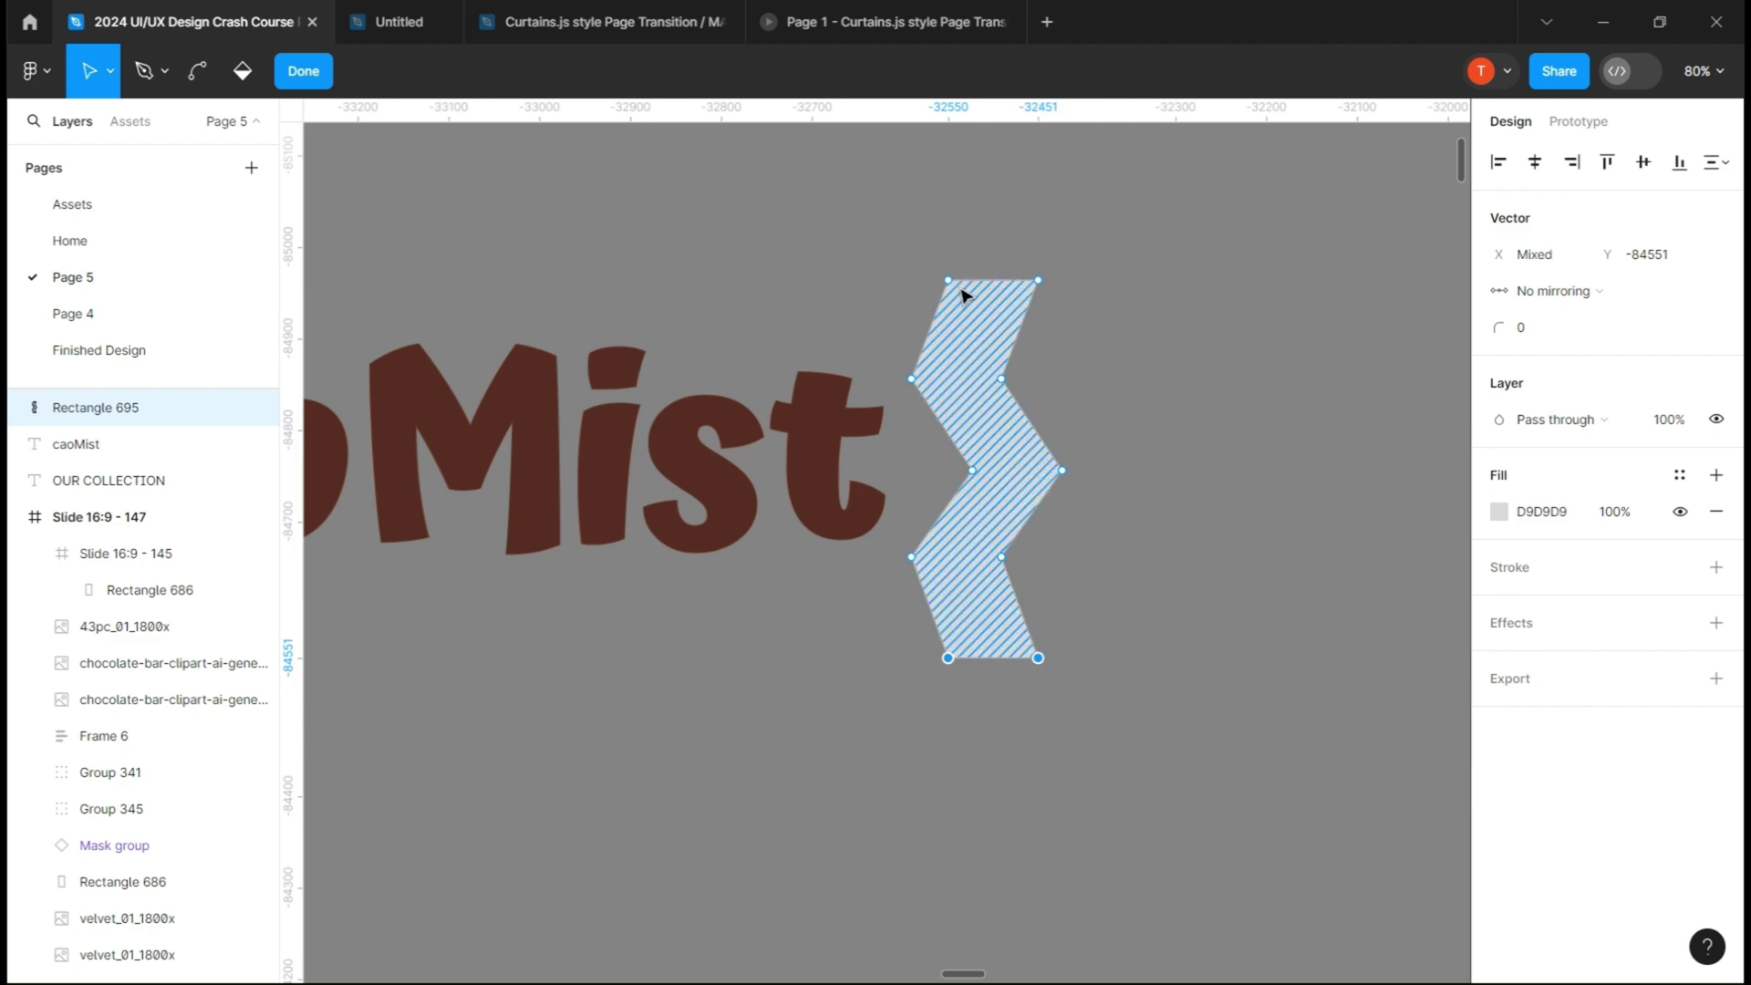
- Curve the zigzag's side anchor points with the Bend tool to form a smooth wavy strip, and finish vector editing
key(ctrl)
drag(911, 379, 1008, 394)
click(1002, 380)
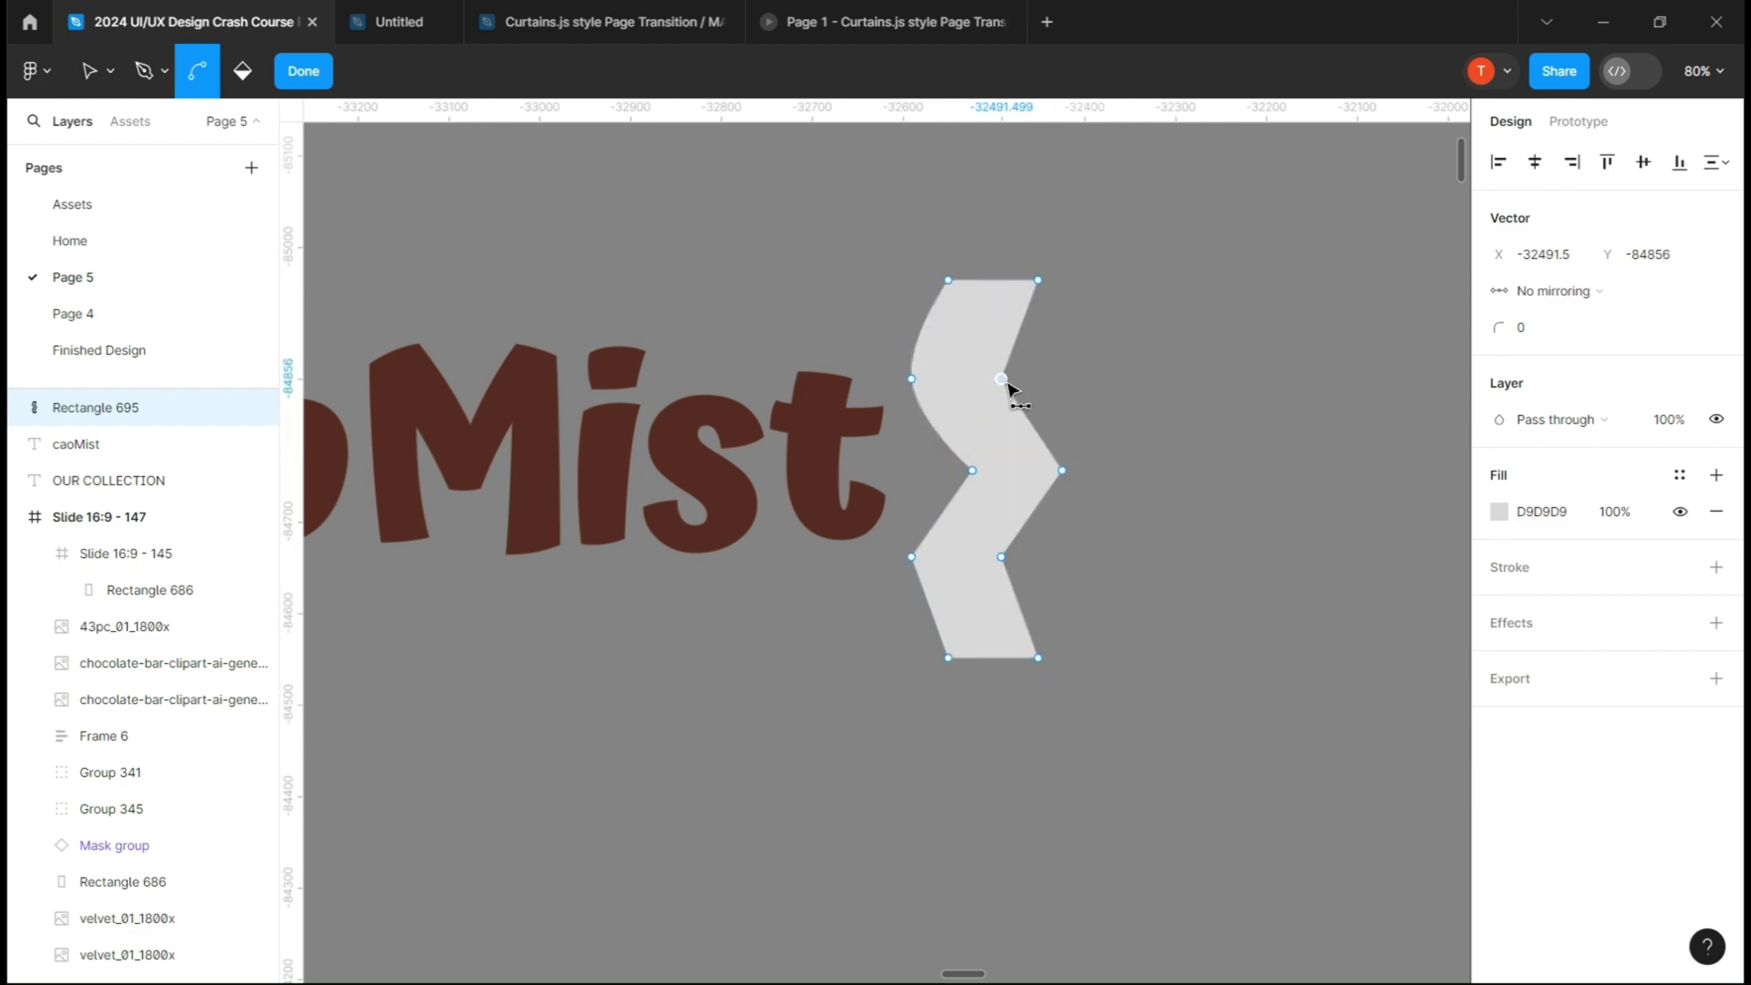
click(972, 471)
click(1061, 470)
click(911, 558)
click(1001, 558)
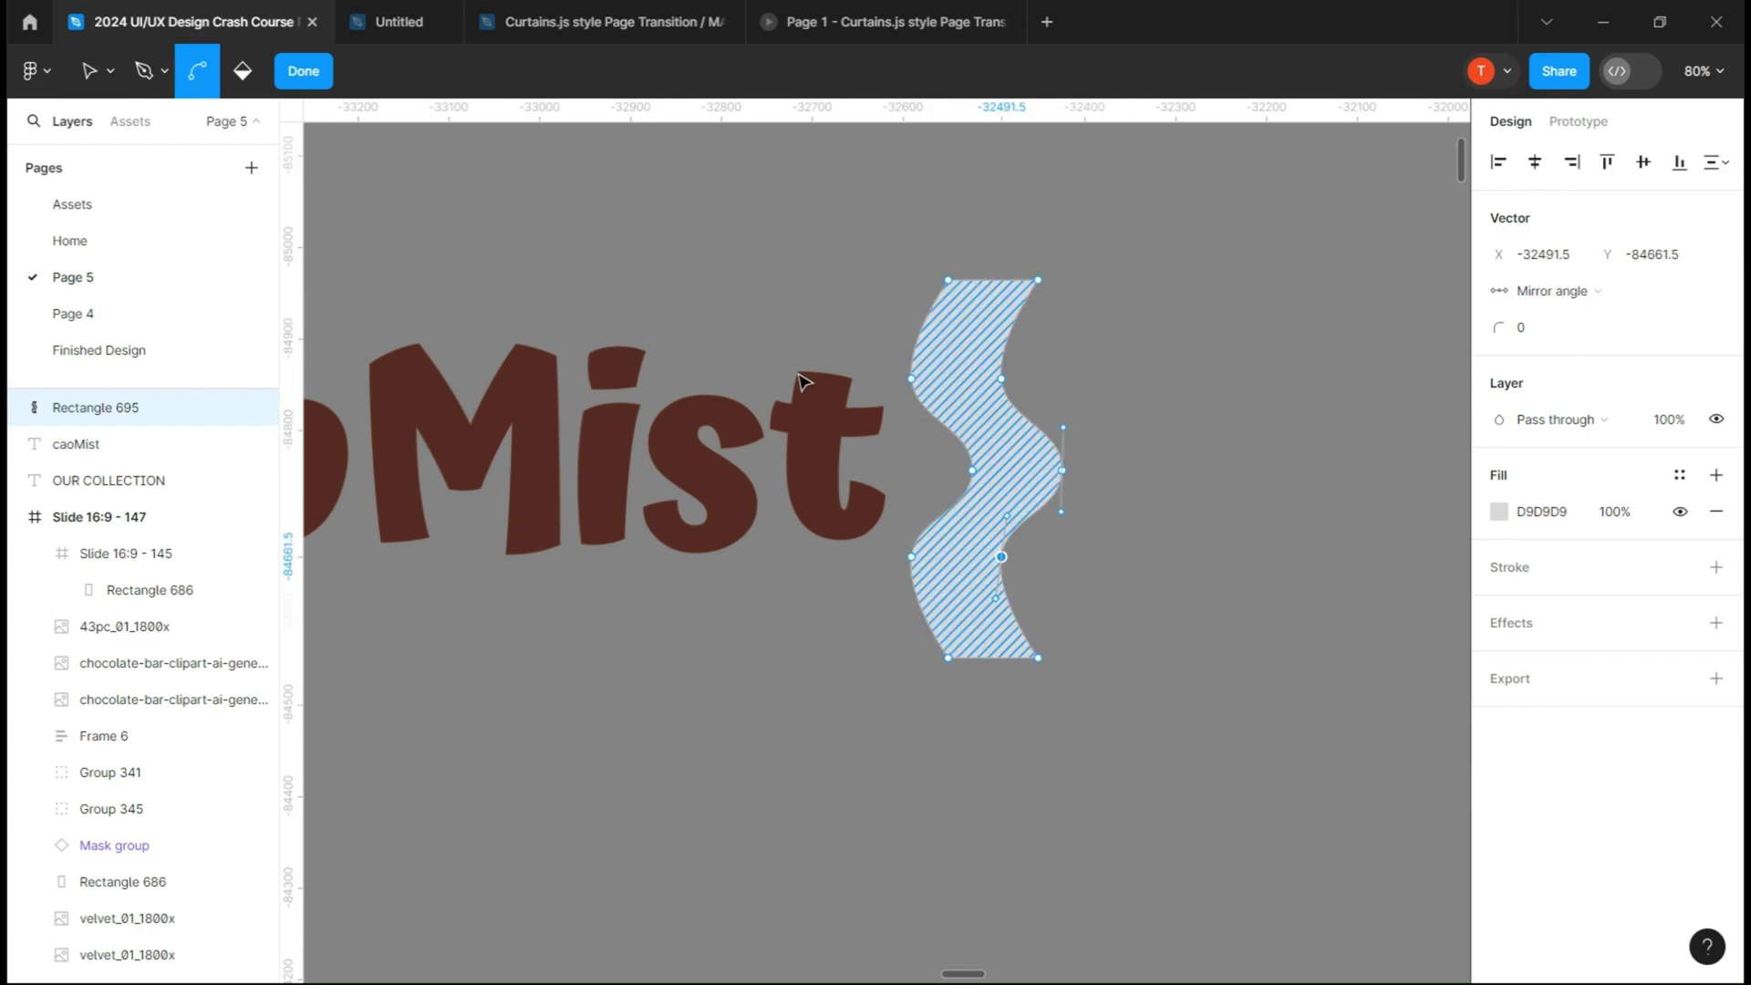
click(303, 71)
- Fill the wavy strip with white FFFFFF and set its blend mode to Soft light
click(1499, 475)
drag(1296, 583, 1096, 270)
click(1580, 449)
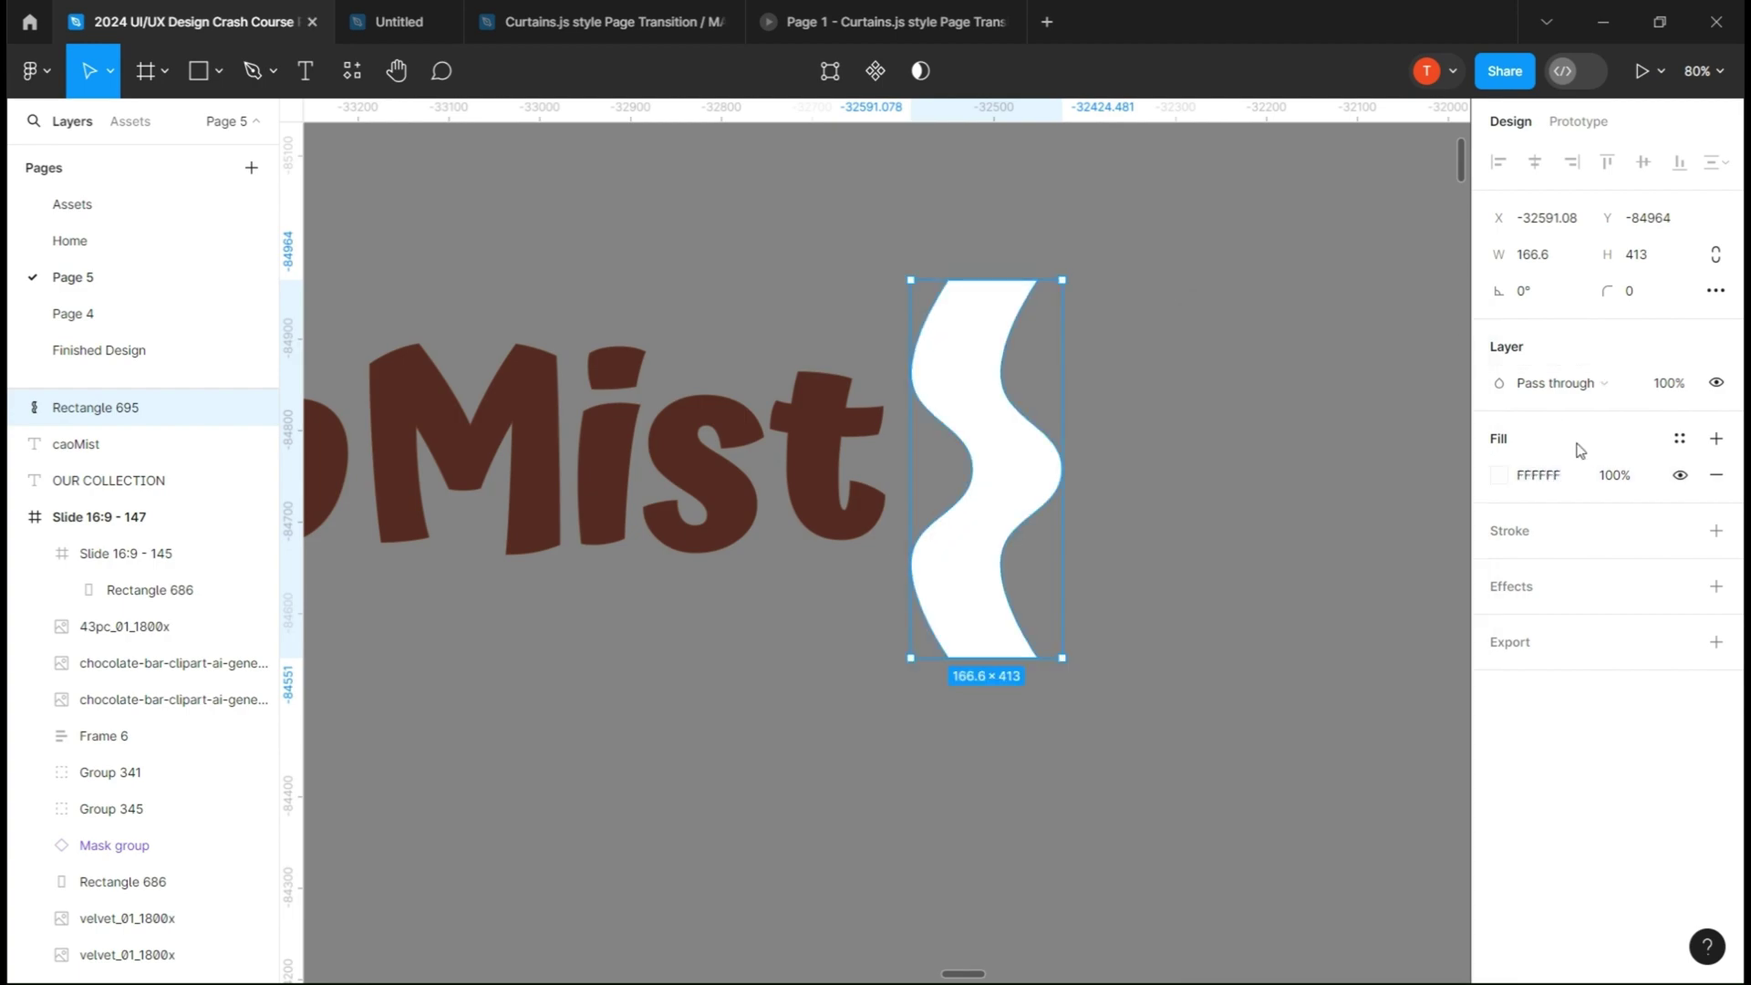
click(1563, 390)
click(1541, 722)
- Add a Layer blur effect of about 6.7 to the wavy strip
click(1716, 586)
click(1500, 623)
click(1568, 622)
click(1600, 648)
click(1498, 624)
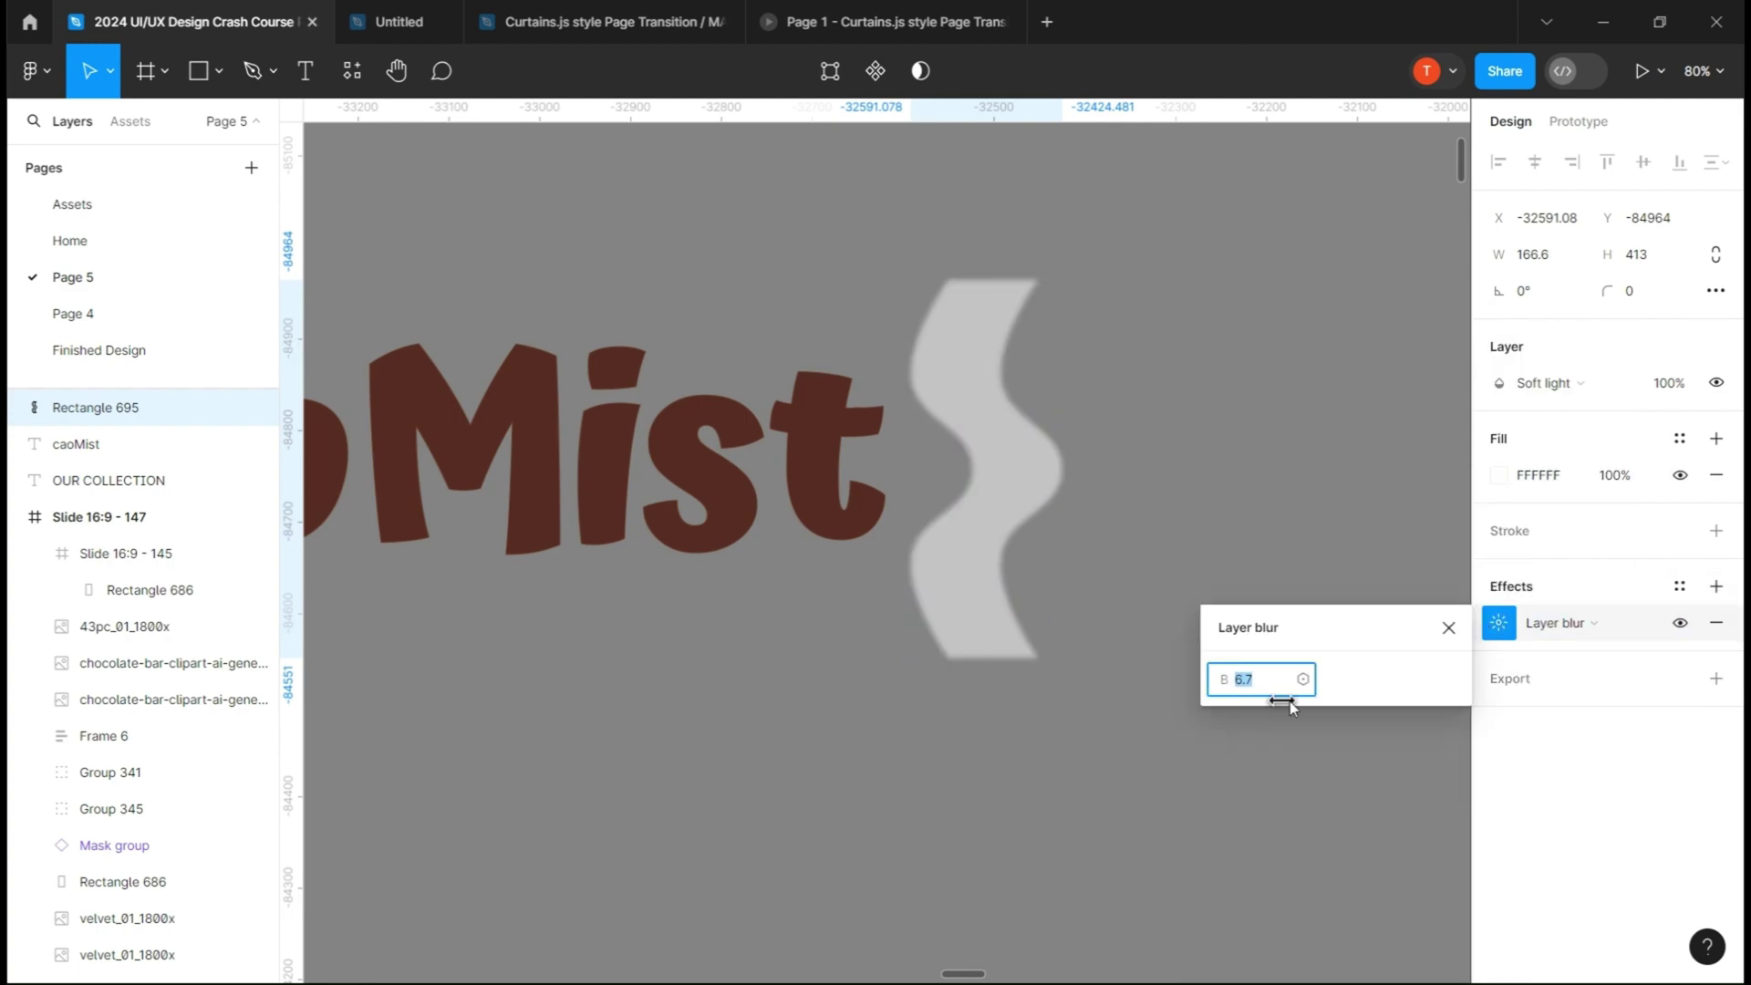
- Duplicate the CaoMist text and the wavy strip, placing one wave across the letter o and the other past the t
click(867, 337)
scroll(942, 399, down, 2)
mouse_move(942, 399)
mouse_down()
mouse_move(1224, 434)
mouse_move(1222, 408)
mouse_move(1137, 402)
mouse_move(1220, 419)
mouse_move(702, 447)
mouse_move(781, 442)
mouse_up()
click(789, 398)
key(shift+c)
key(shift+v)
key(ctrl+z)
key(ctrl+c)
key(ctrl+v)
- Group the two wavy strips and mask the group with the upper CaoMist text copy
shift+click(1213, 390)
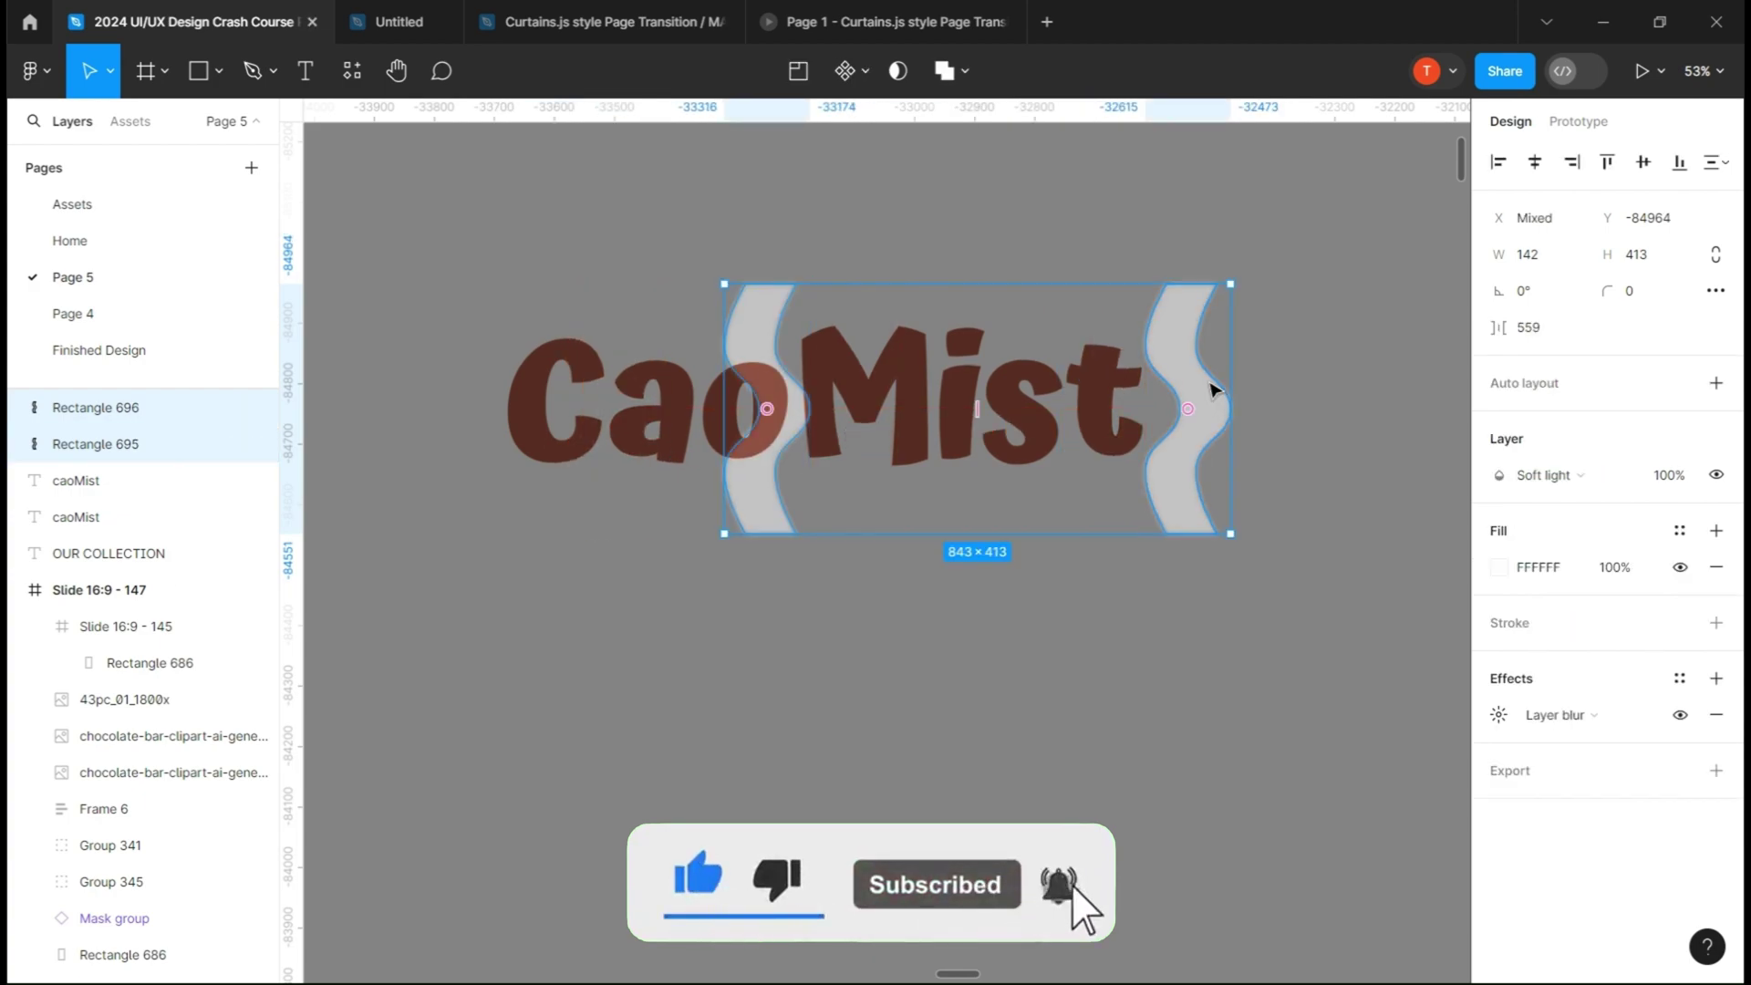
key(ctrl+g)
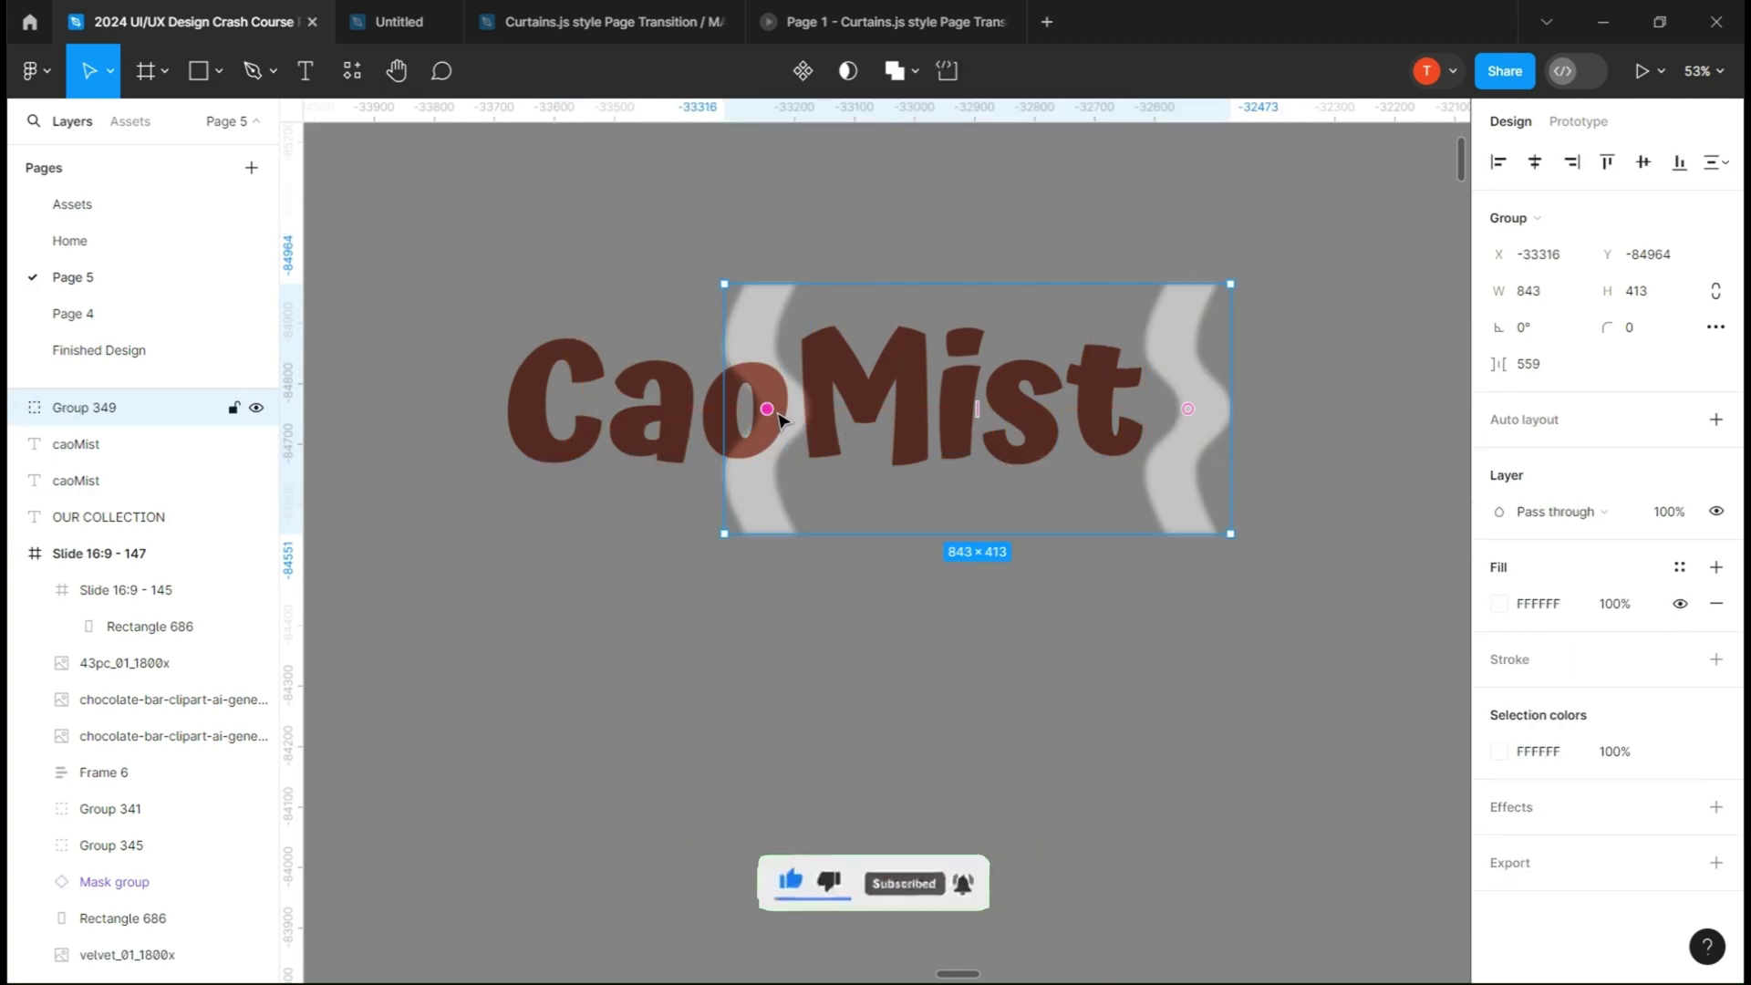
shift+click(650, 418)
click(904, 71)
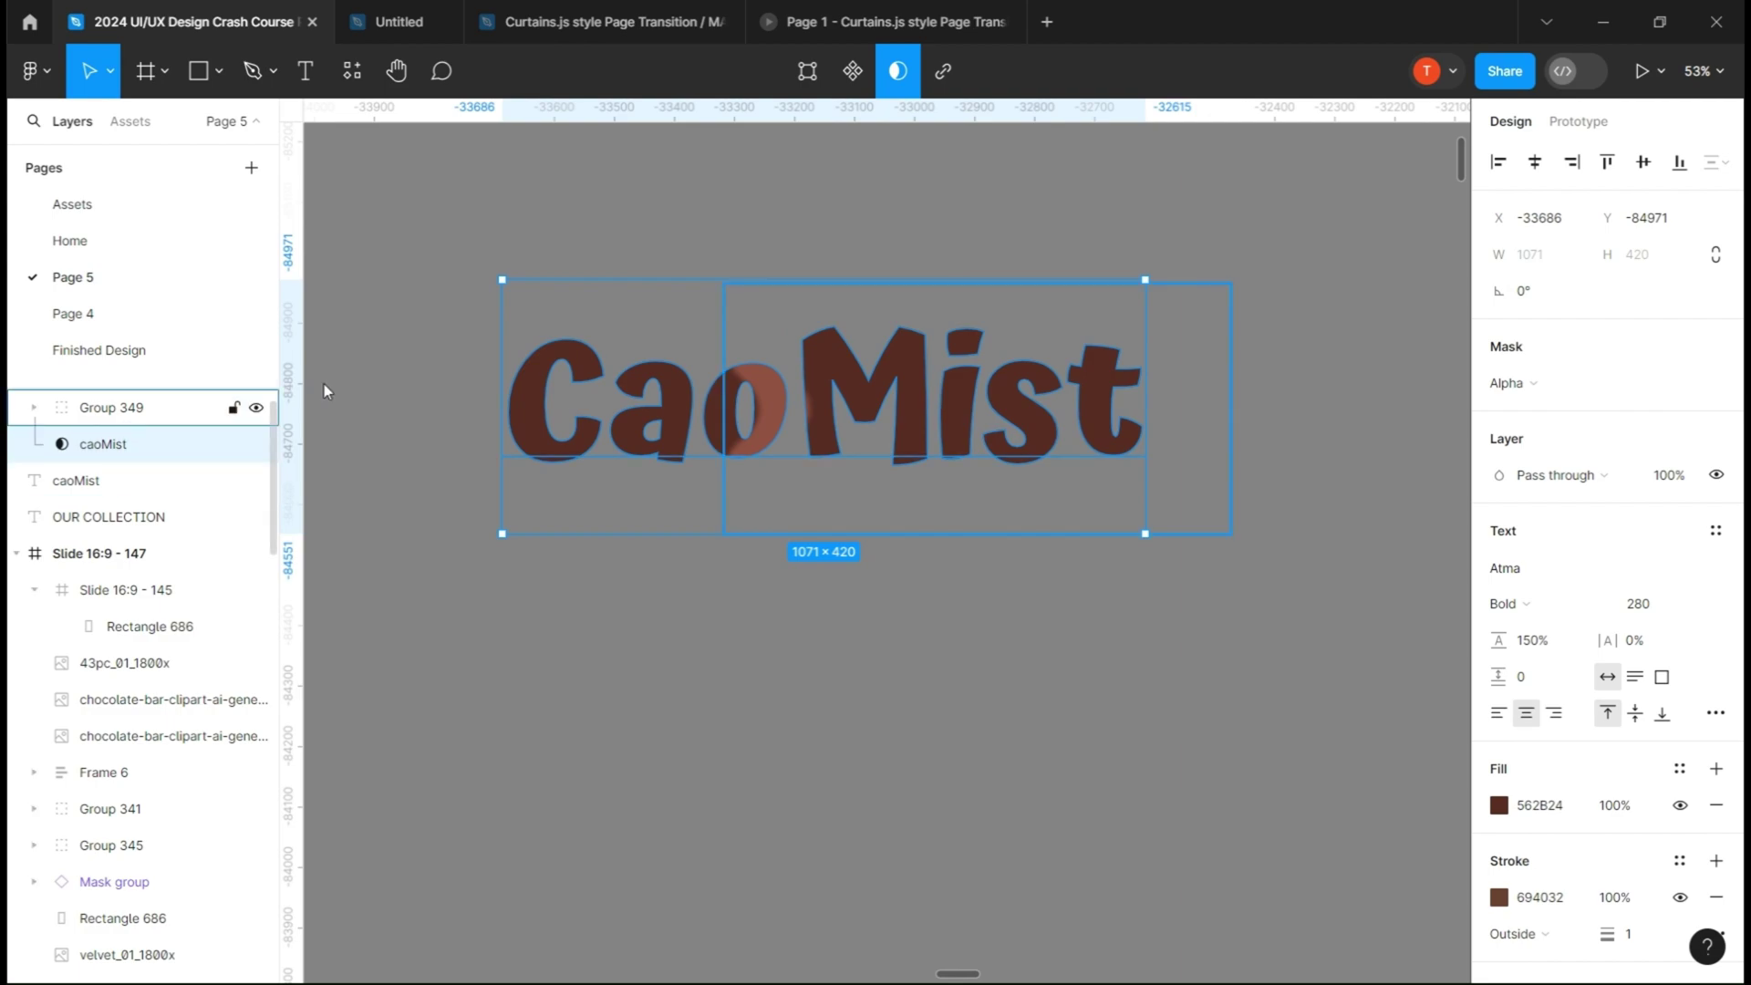
- Move the masked wave group just past the end of the title, and group the mask group with the base CaoMist text
click(164, 408)
drag(1498, 255, 1427, 276)
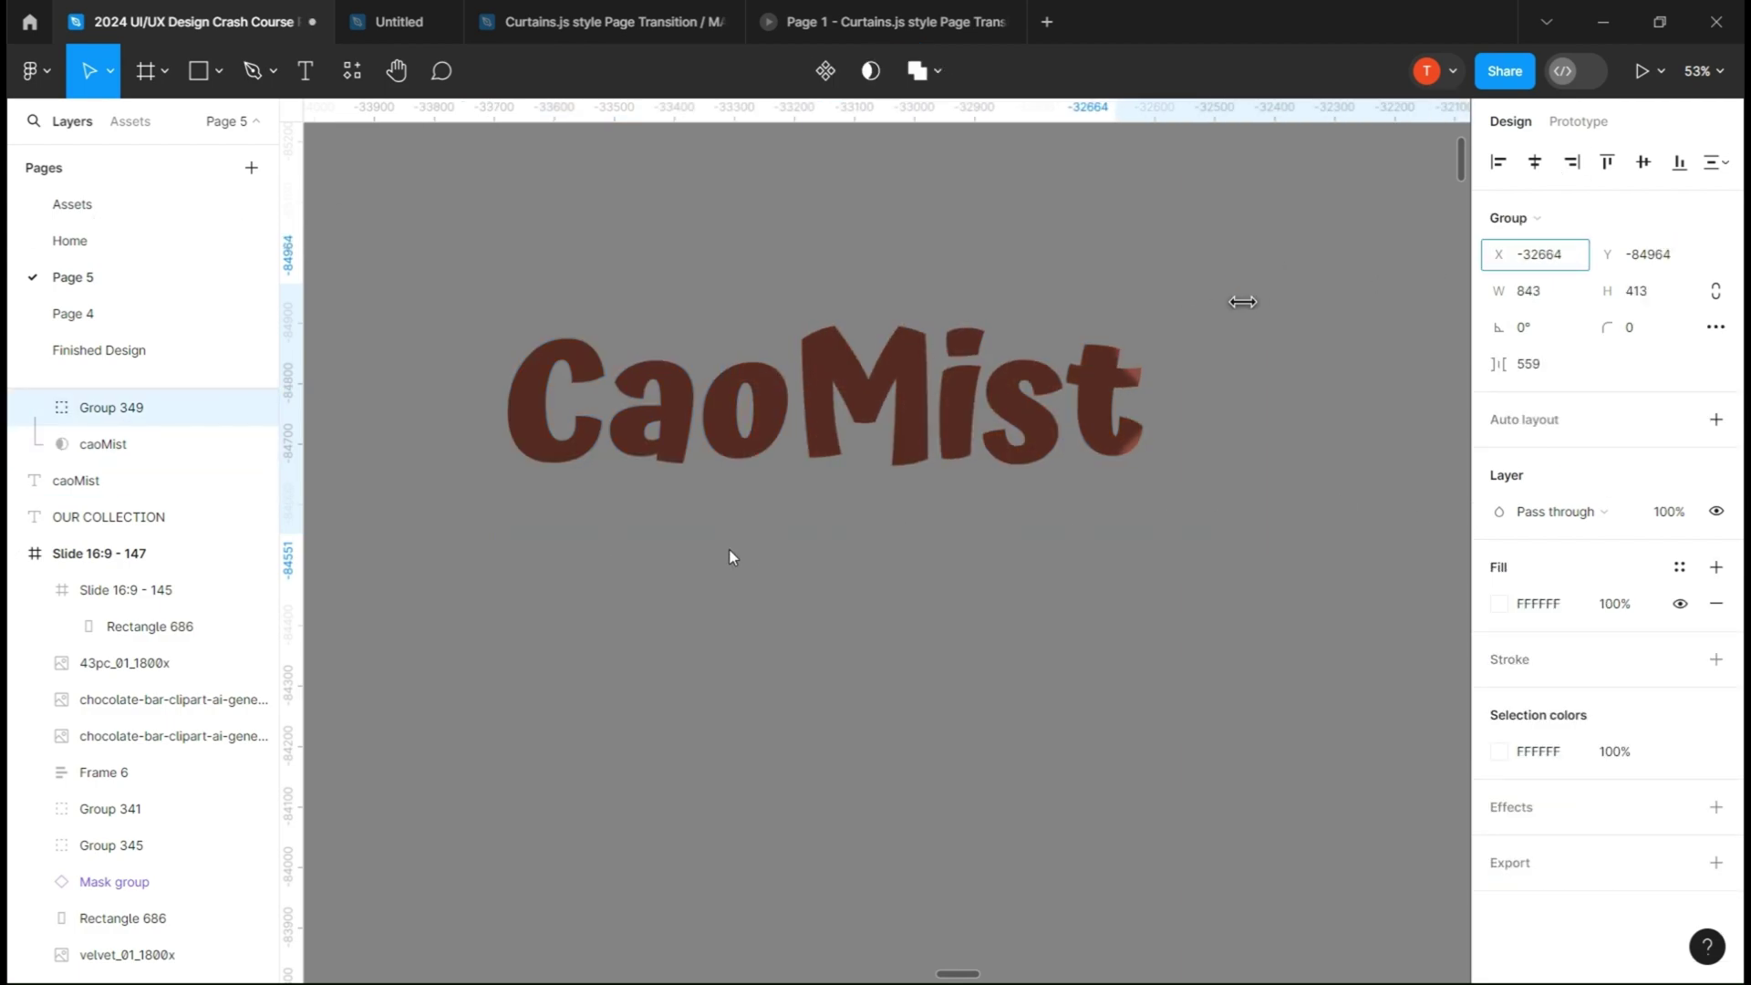
ctrl+scroll(1123, 511, down, 2)
click(78, 480)
scroll(100, 465, up, 1)
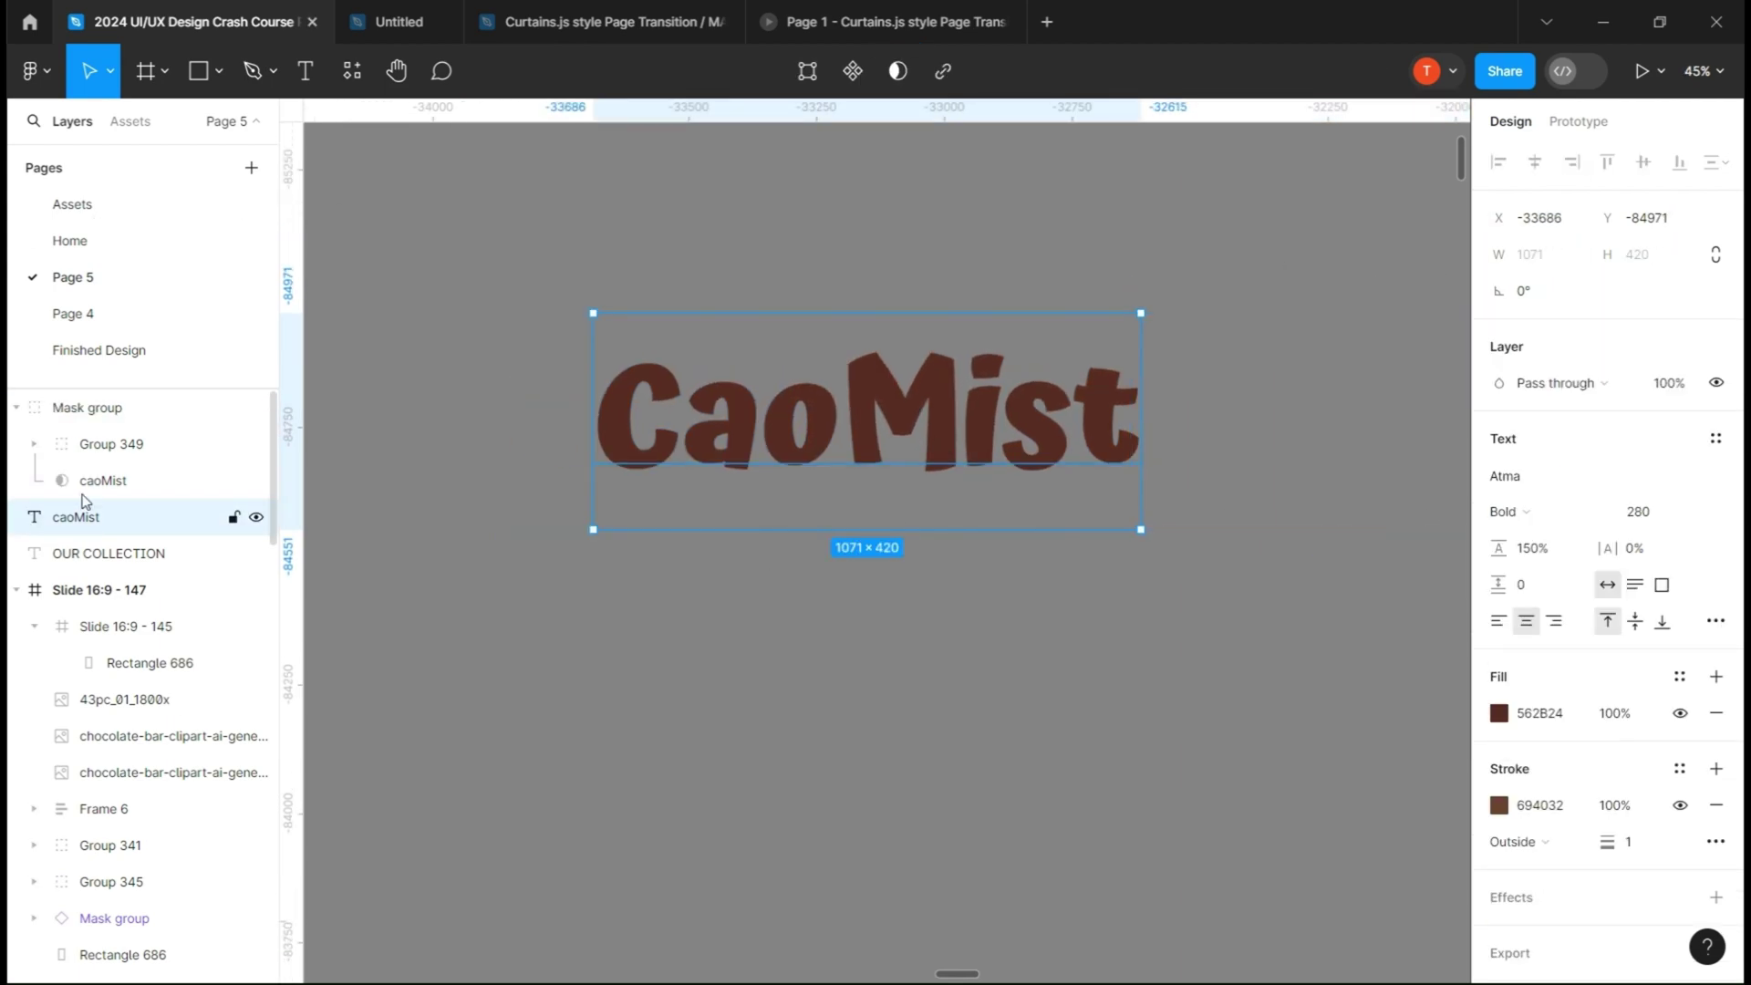
key(ctrl+g)
- Turn the CaoMist group into a component and add a second variant below the default one
alt+drag(939, 441, 942, 664)
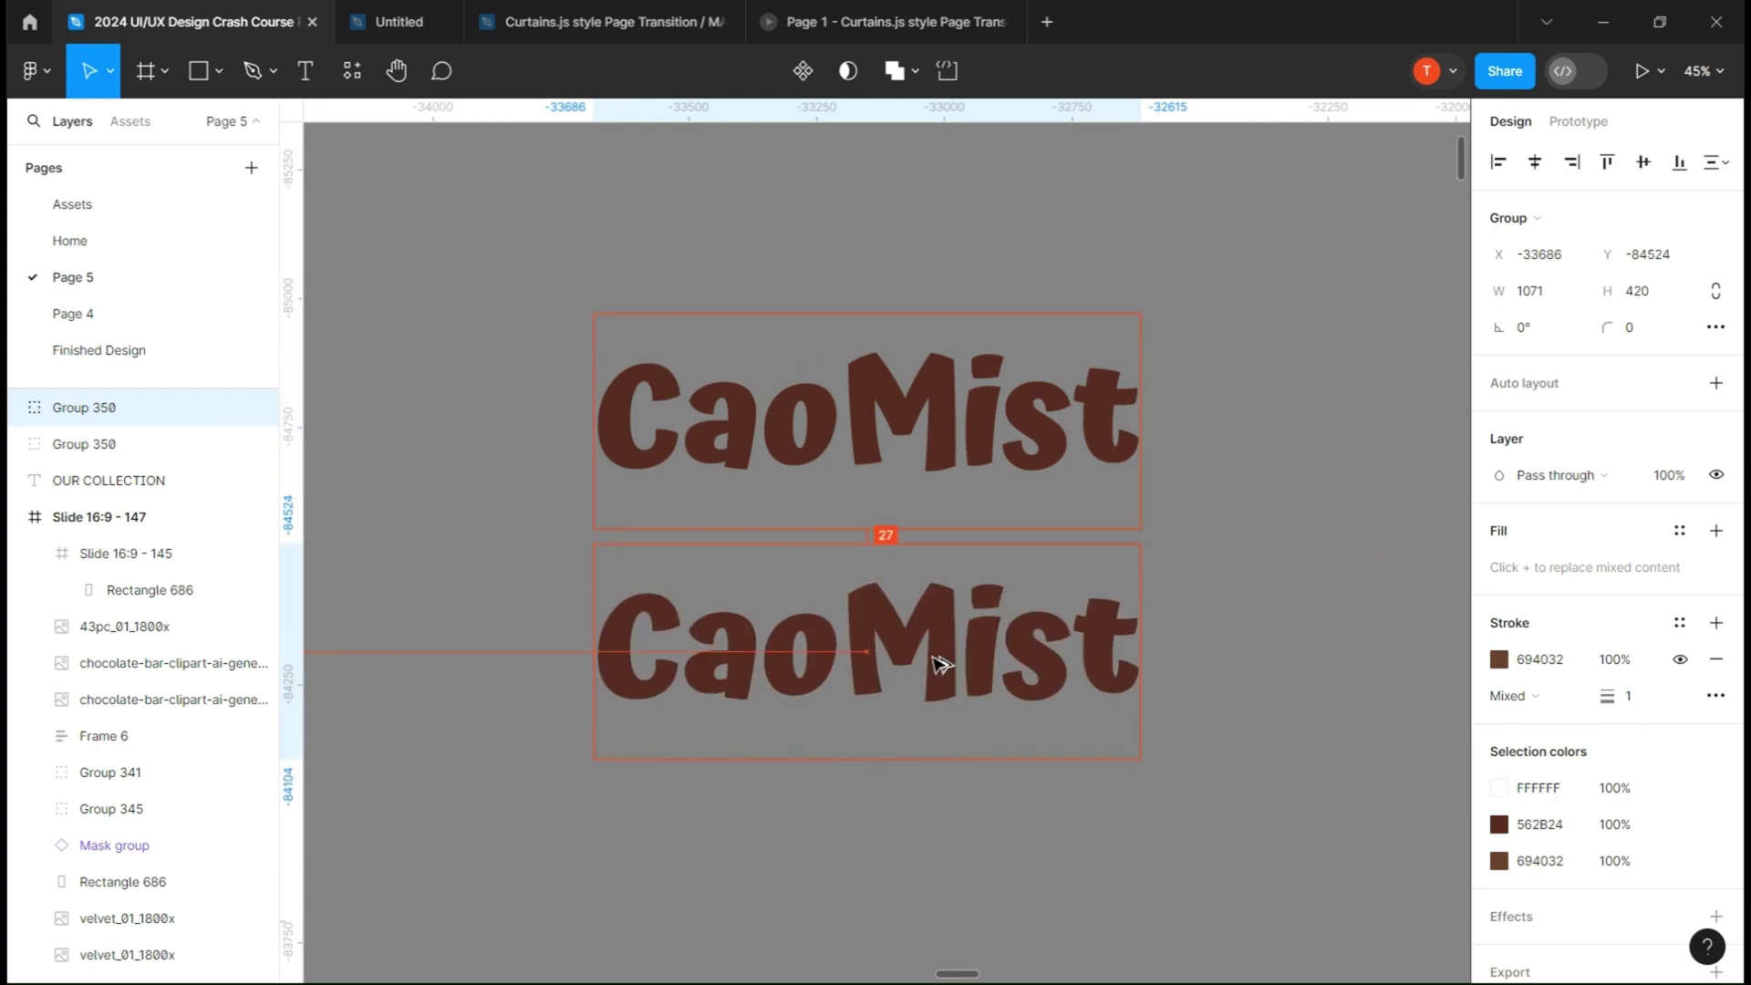
key(ctrl+z)
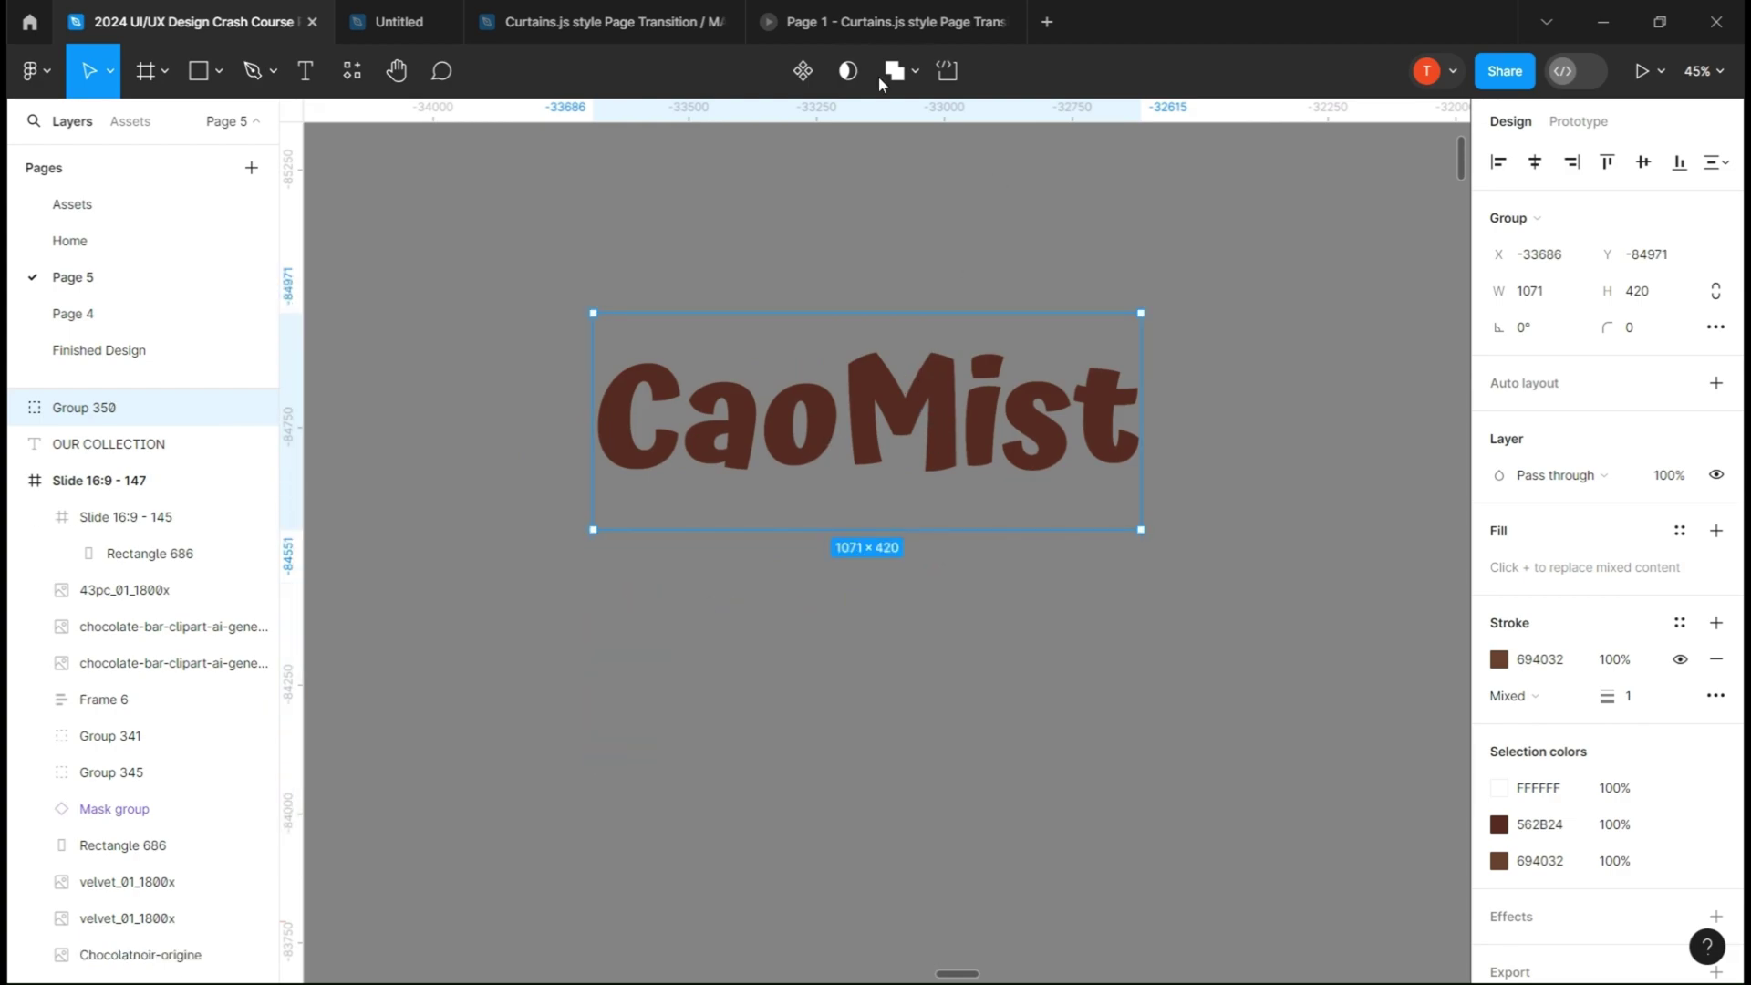
double_click(804, 72)
click(34, 443)
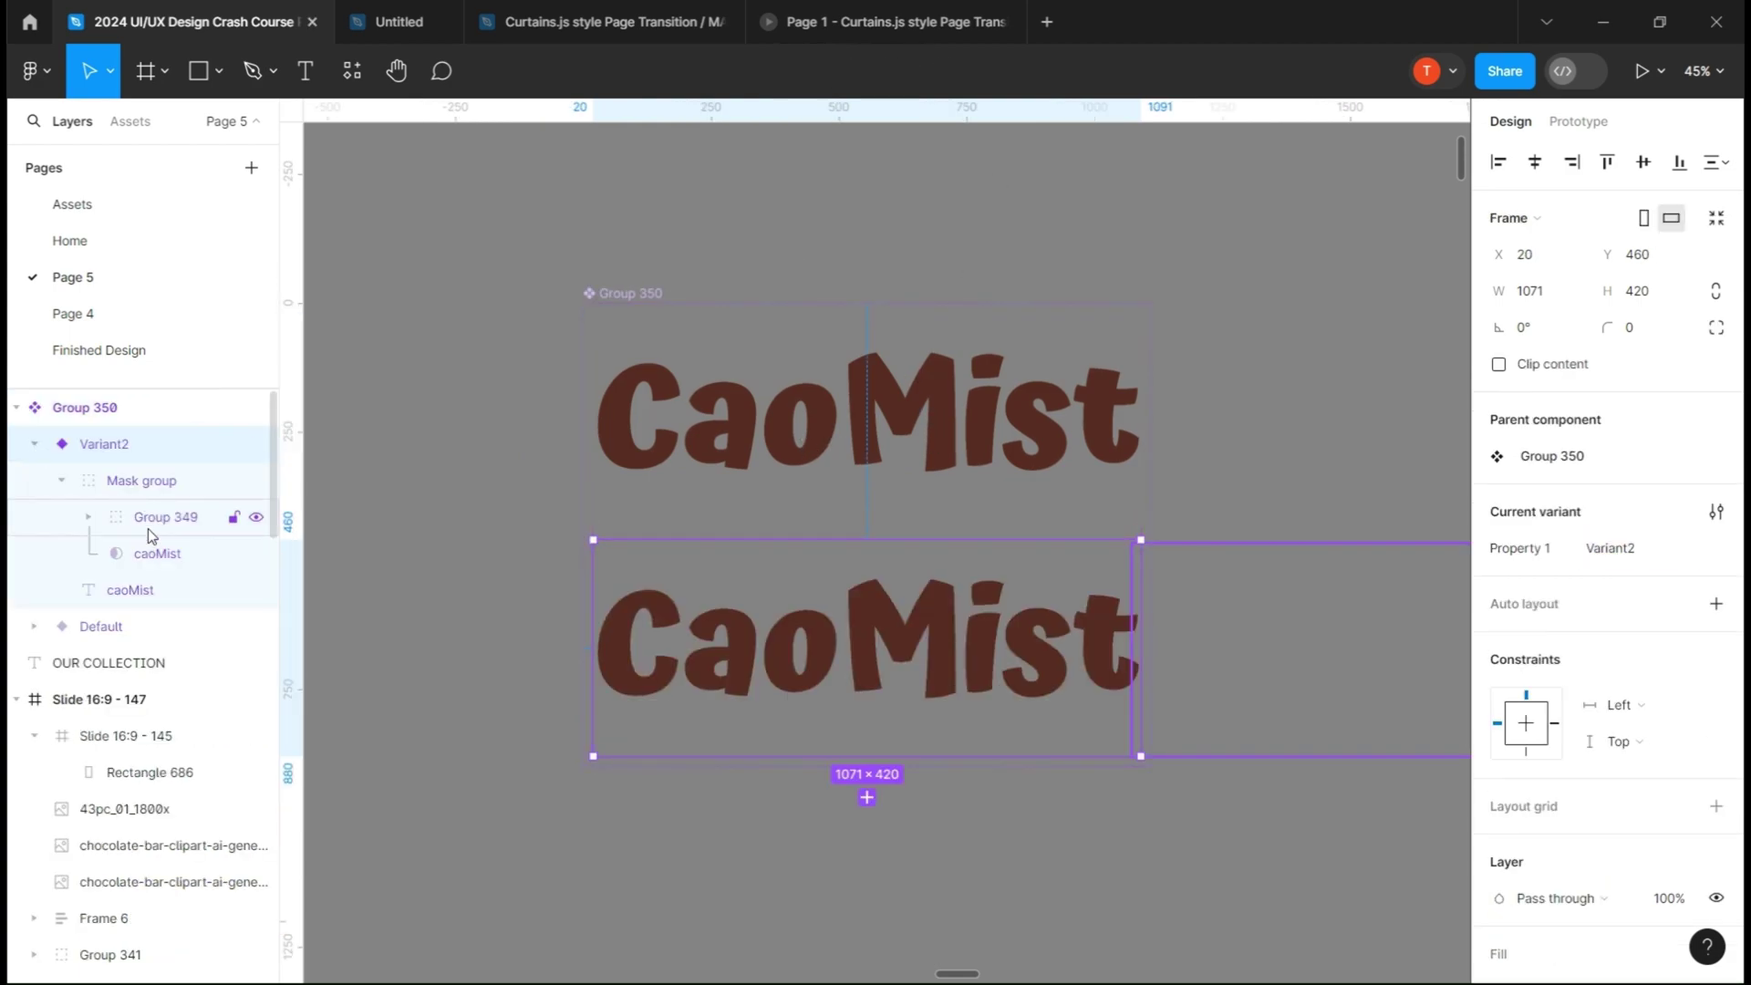
- In Variant2, move the wave group horizontally to just before the start of the CaoMist text
click(148, 520)
drag(1306, 256, 1210, 261)
drag(918, 306, 1188, 305)
- Add a prototype interaction from the Default variant to Variant2, triggered after a 300 ms delay with Smart animate
click(1578, 121)
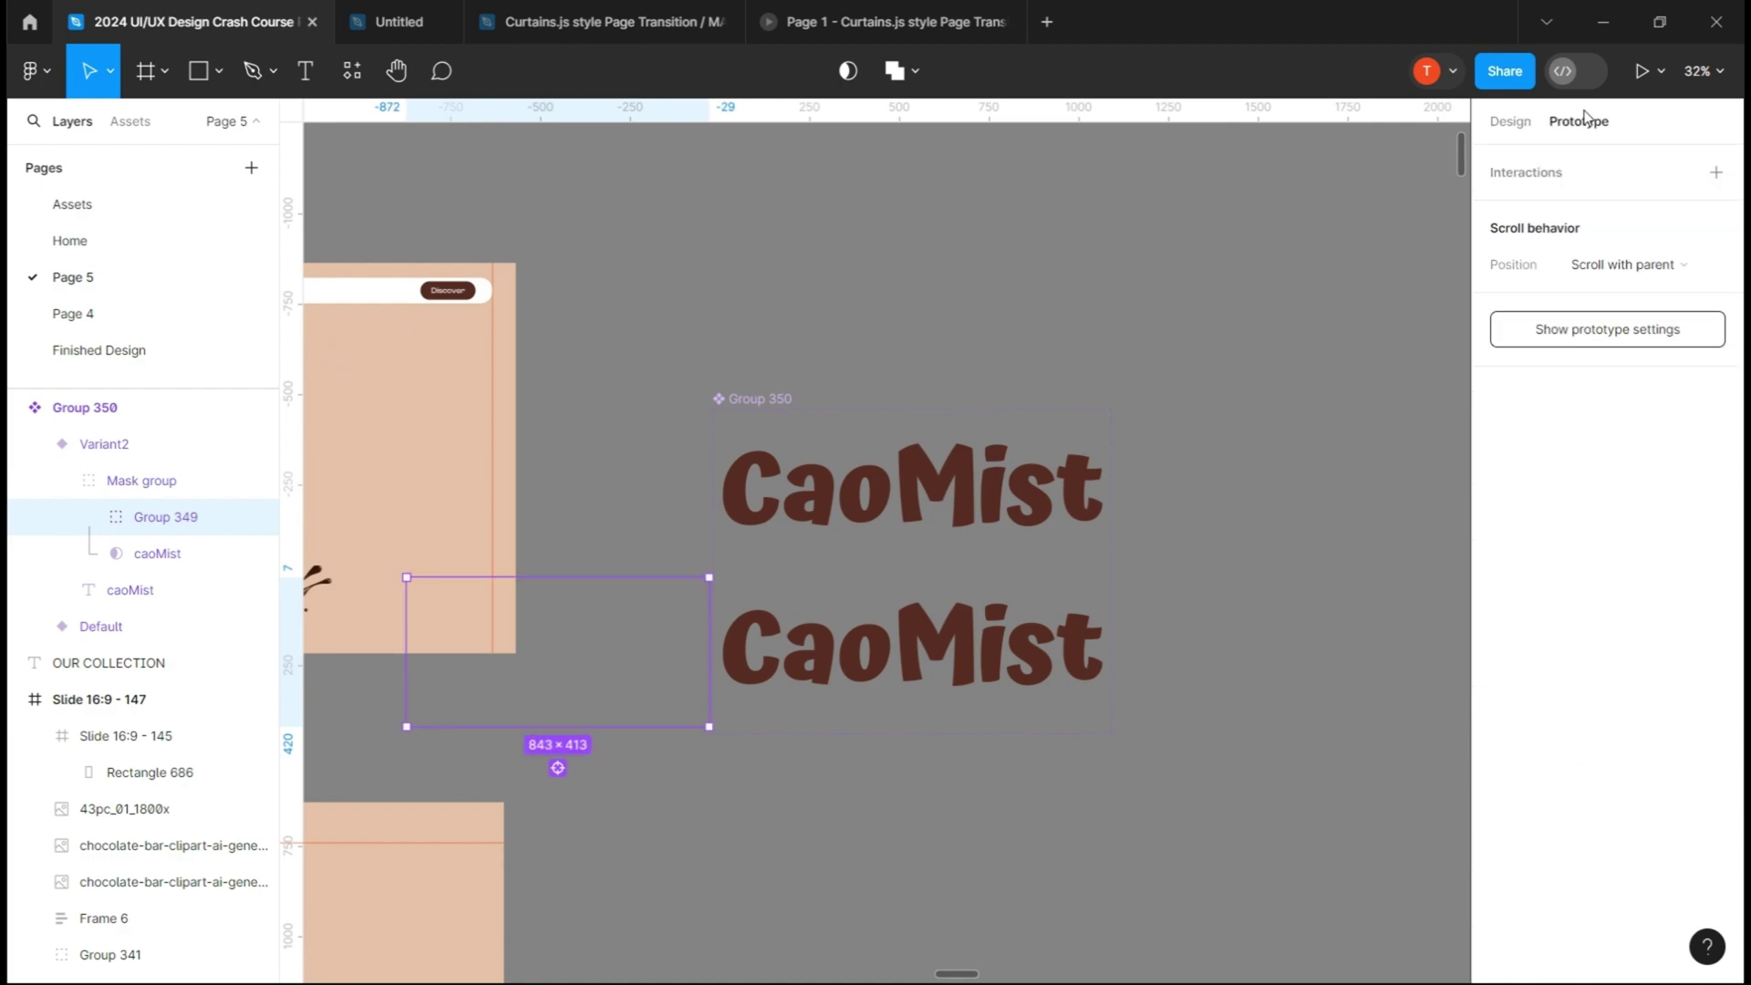
click(931, 513)
click(911, 609)
click(821, 631)
click(826, 916)
click(828, 658)
text(300)
click(871, 792)
click(871, 795)
click(867, 828)
click(867, 769)
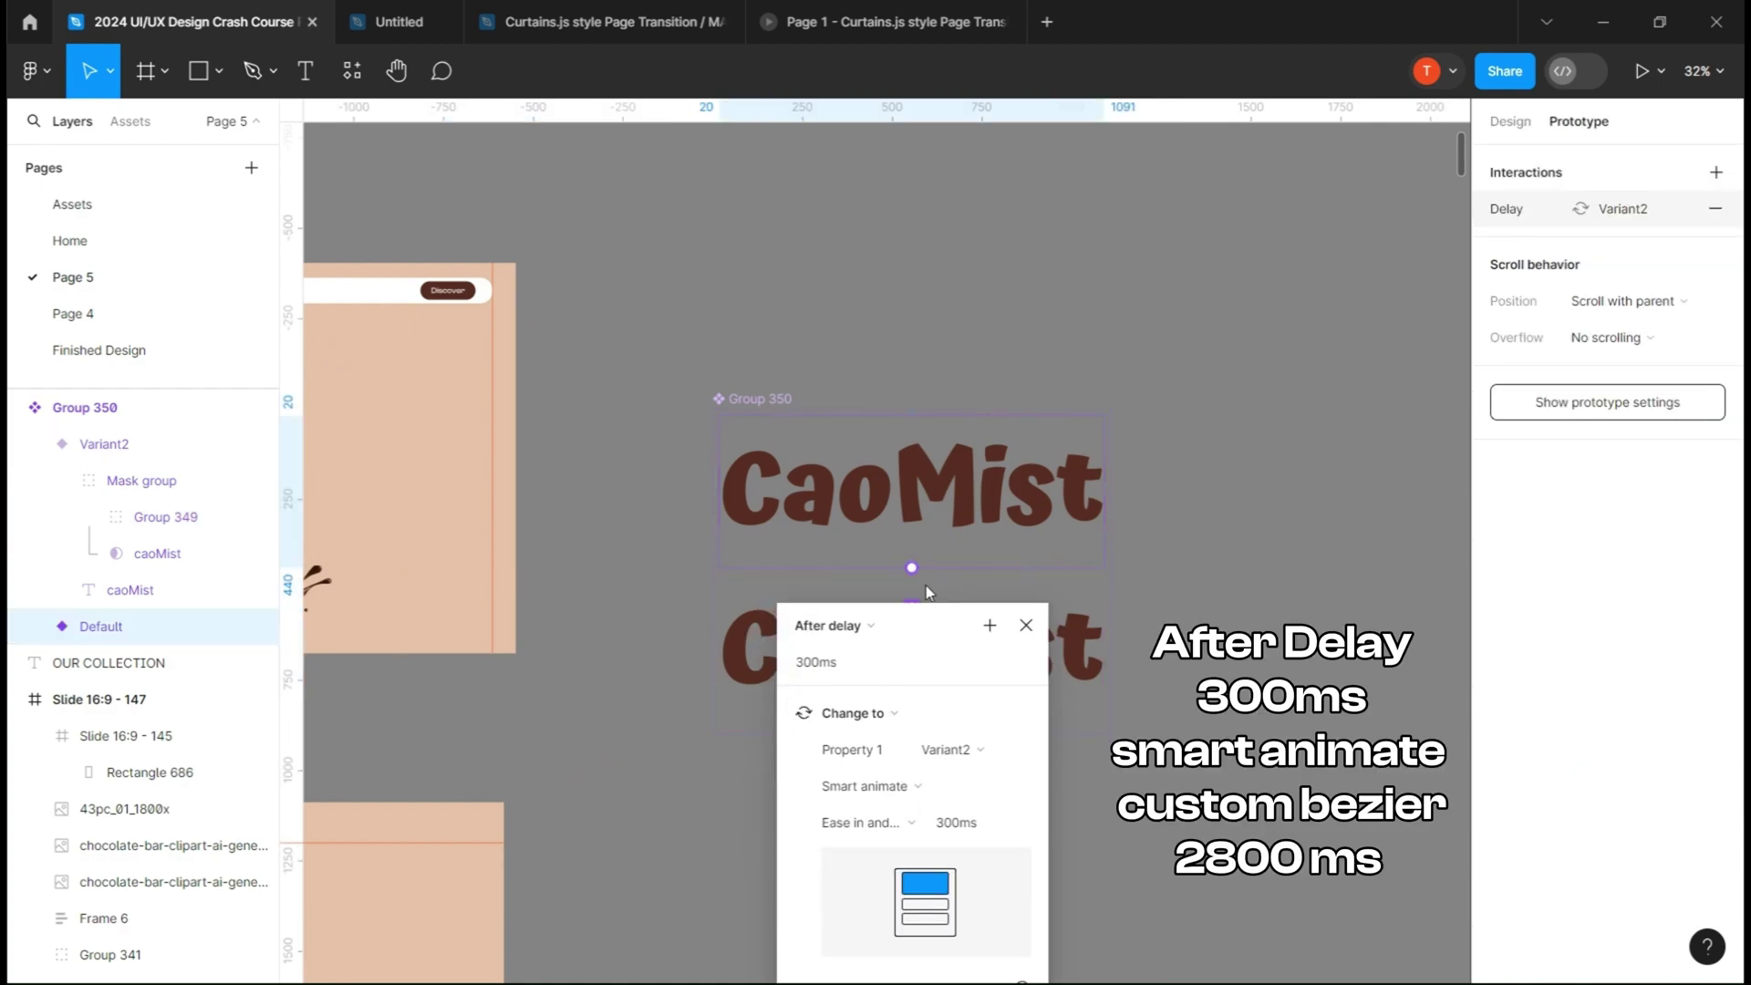
- Set the transition to a Custom bezier with its first handle at 0.83, -0.02 and a duration of 2800 ms
drag(926, 627, 927, 438)
click(867, 639)
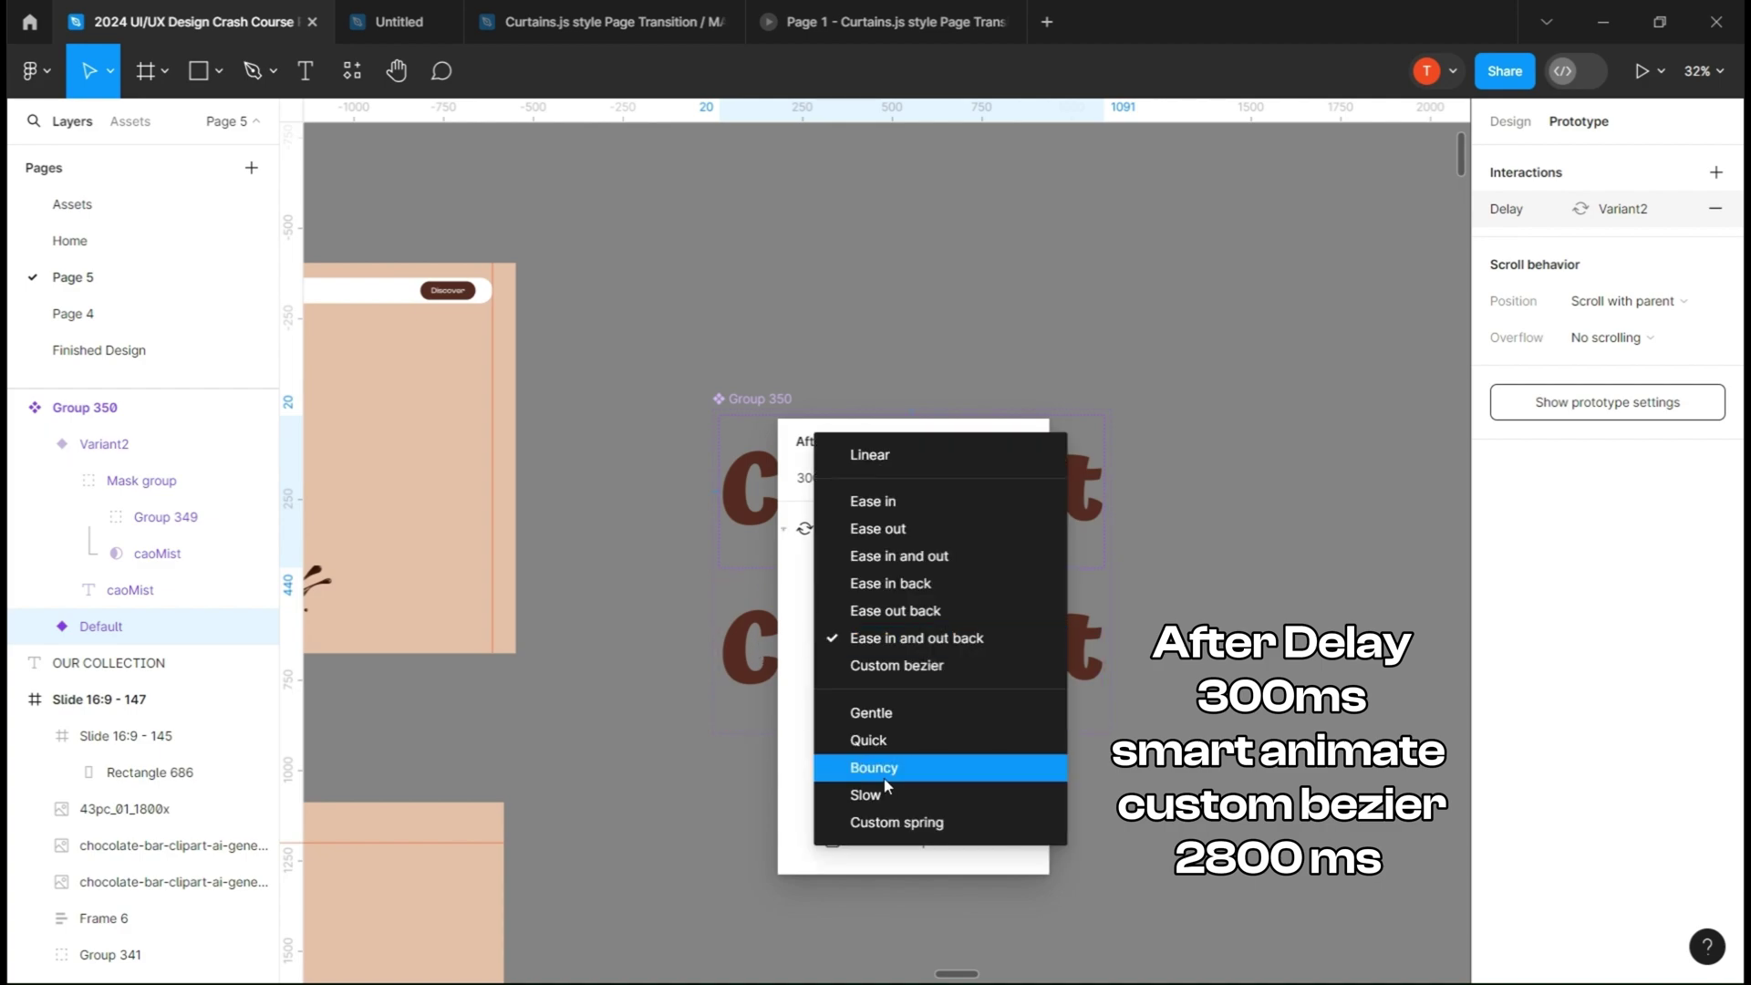
click(892, 820)
click(864, 637)
click(891, 455)
click(873, 639)
click(887, 665)
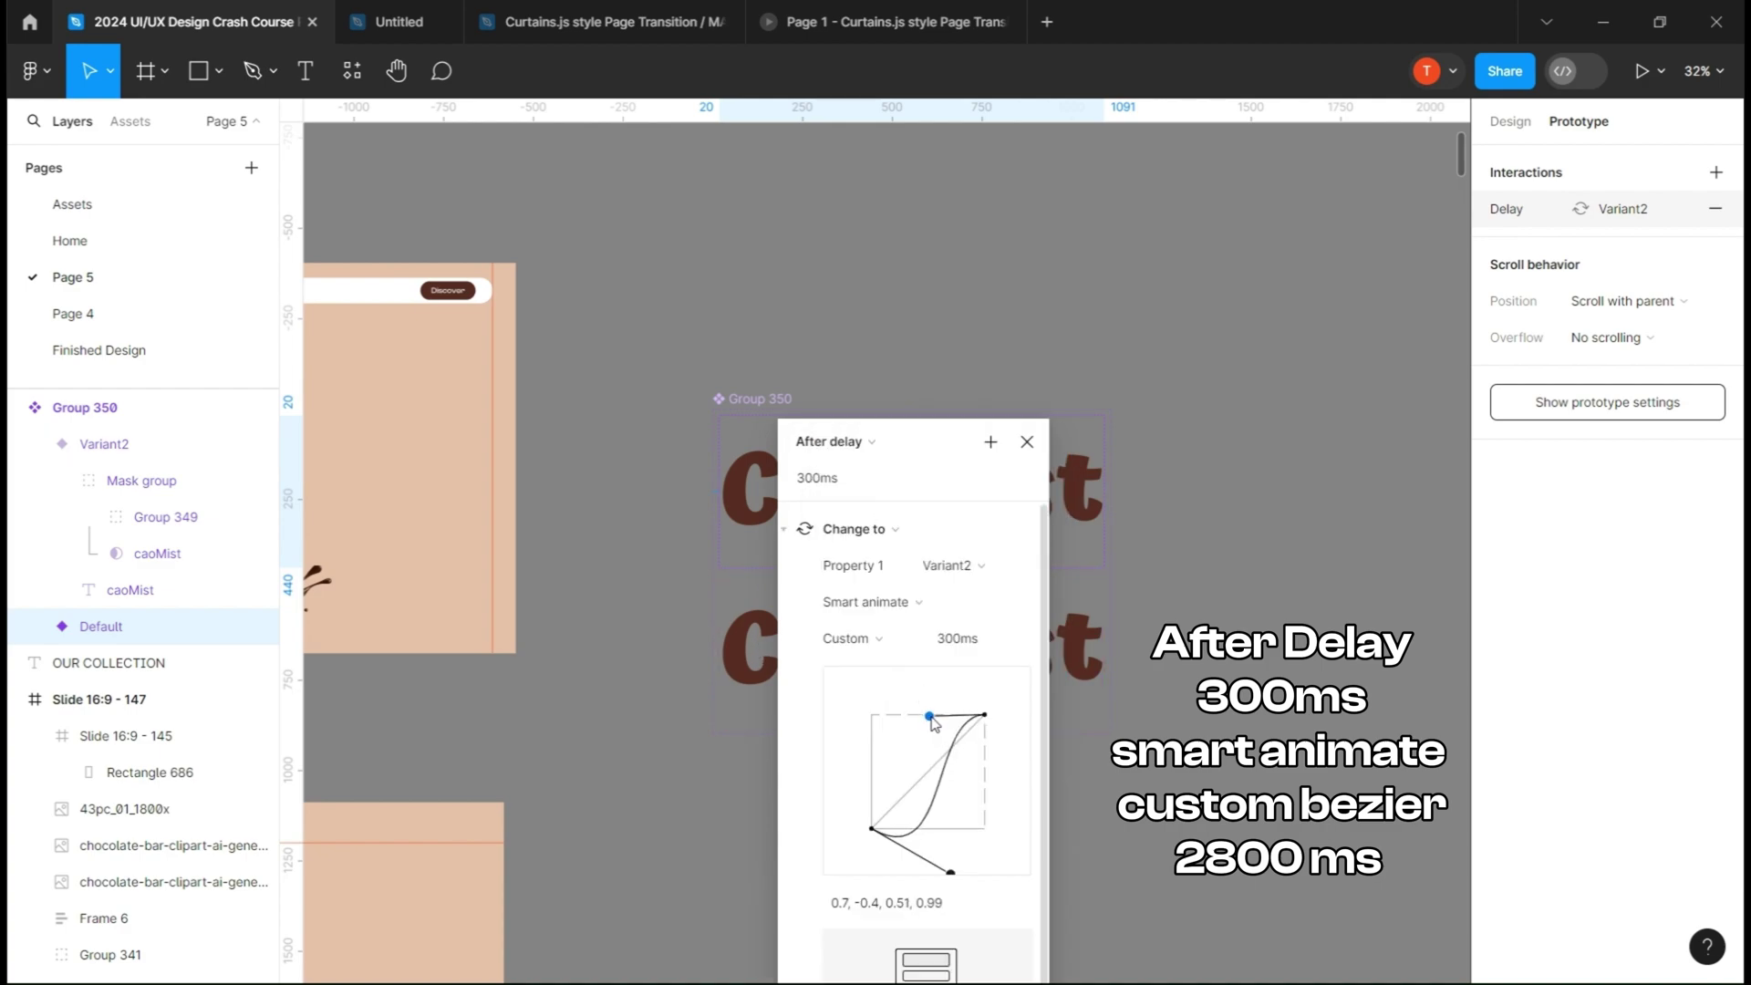
drag(948, 841, 966, 832)
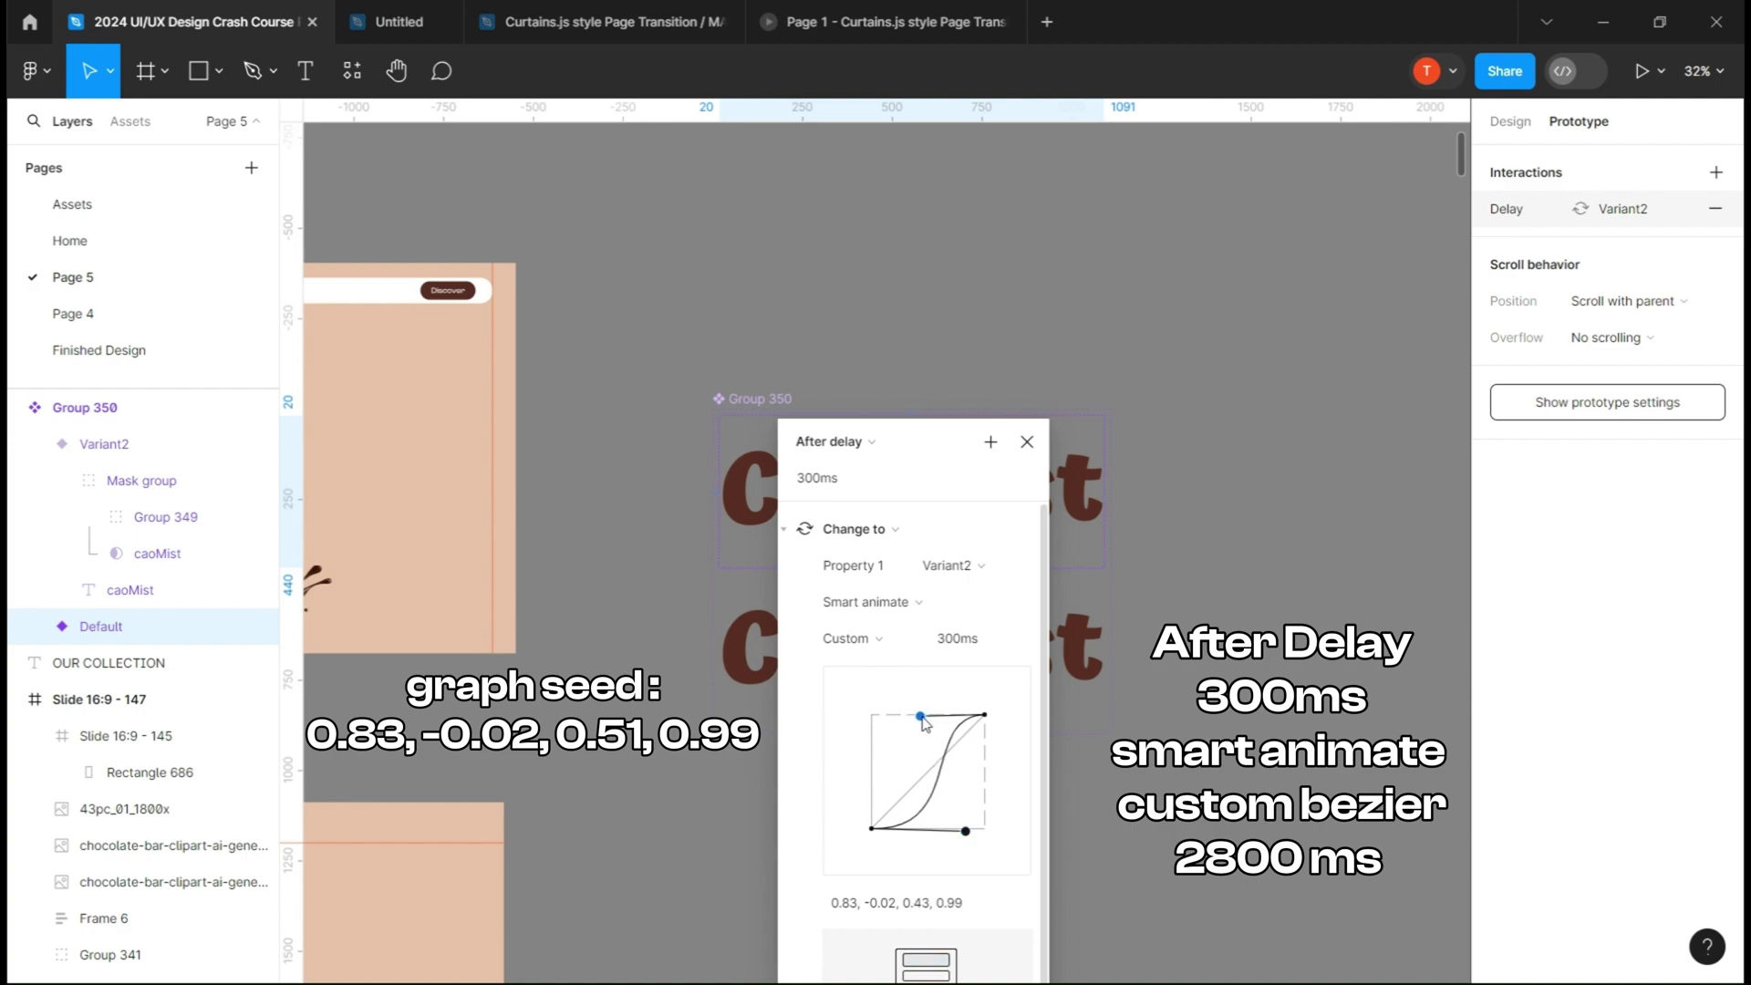
text(800)
click(1016, 611)
click(1004, 465)
click(1027, 442)
- Draw a frame around the two CaoMist variants
key(f)
drag(682, 359, 1139, 708)
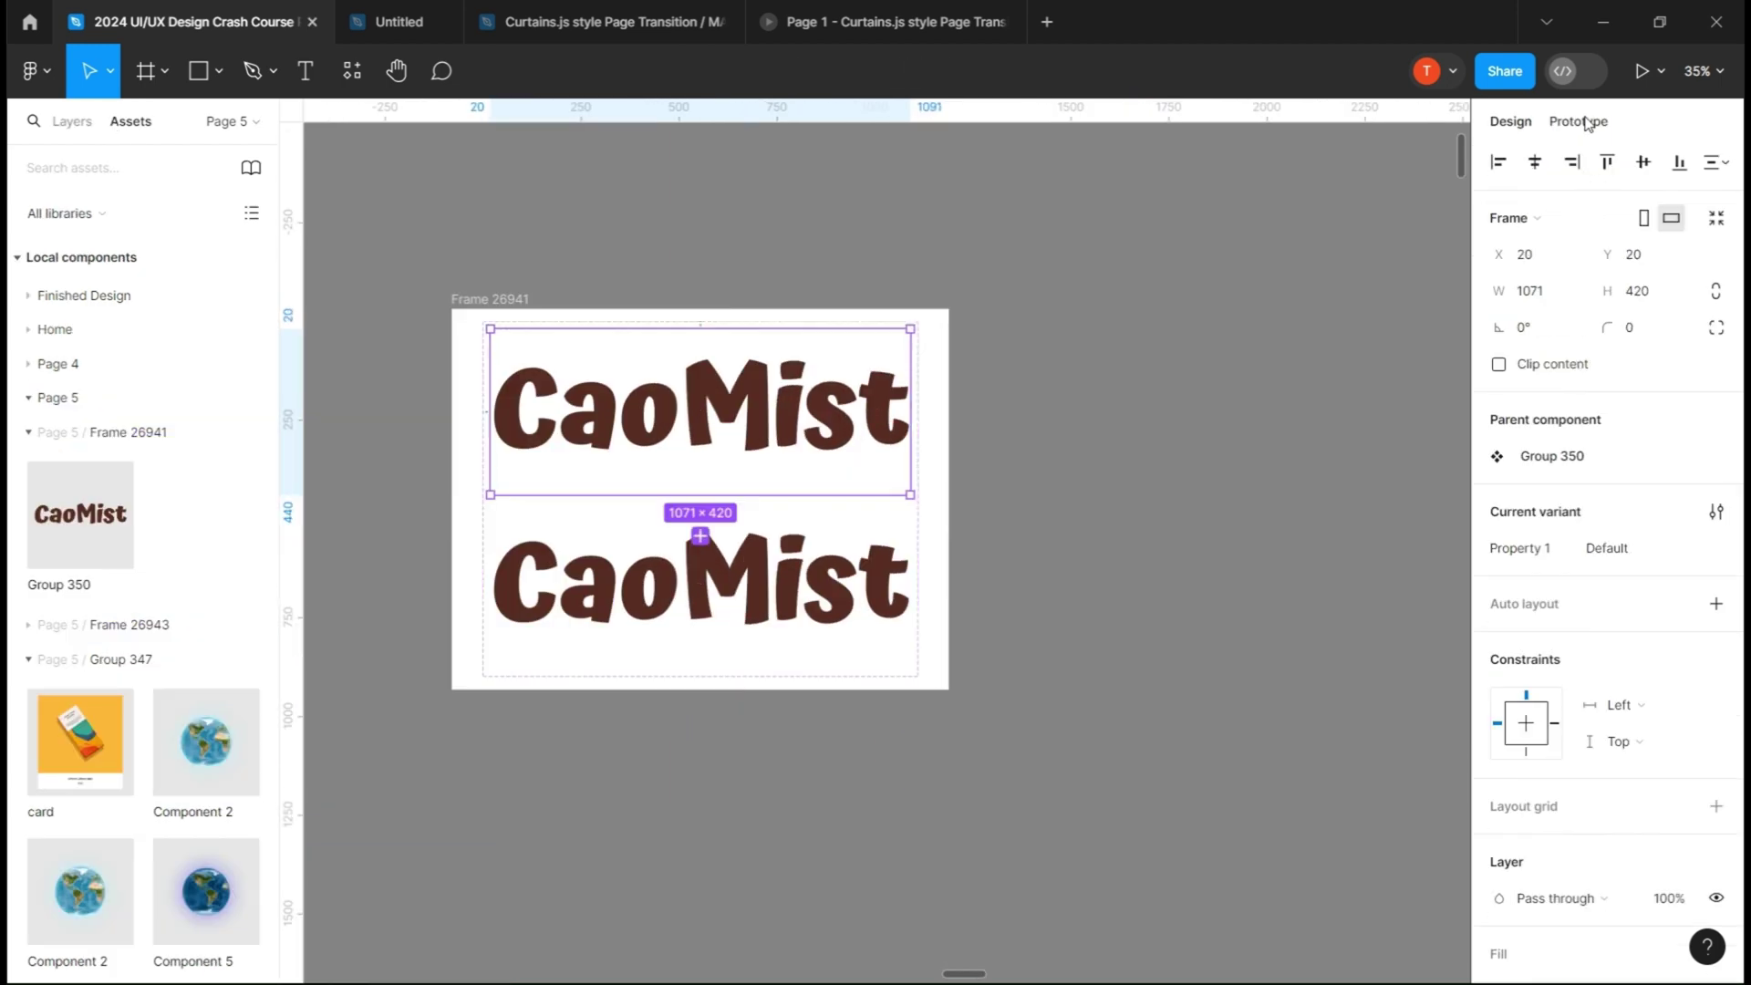
- Add an interaction from Variant2 back to Default, triggered after a 1 ms delay with an Instant transition
click(1587, 123)
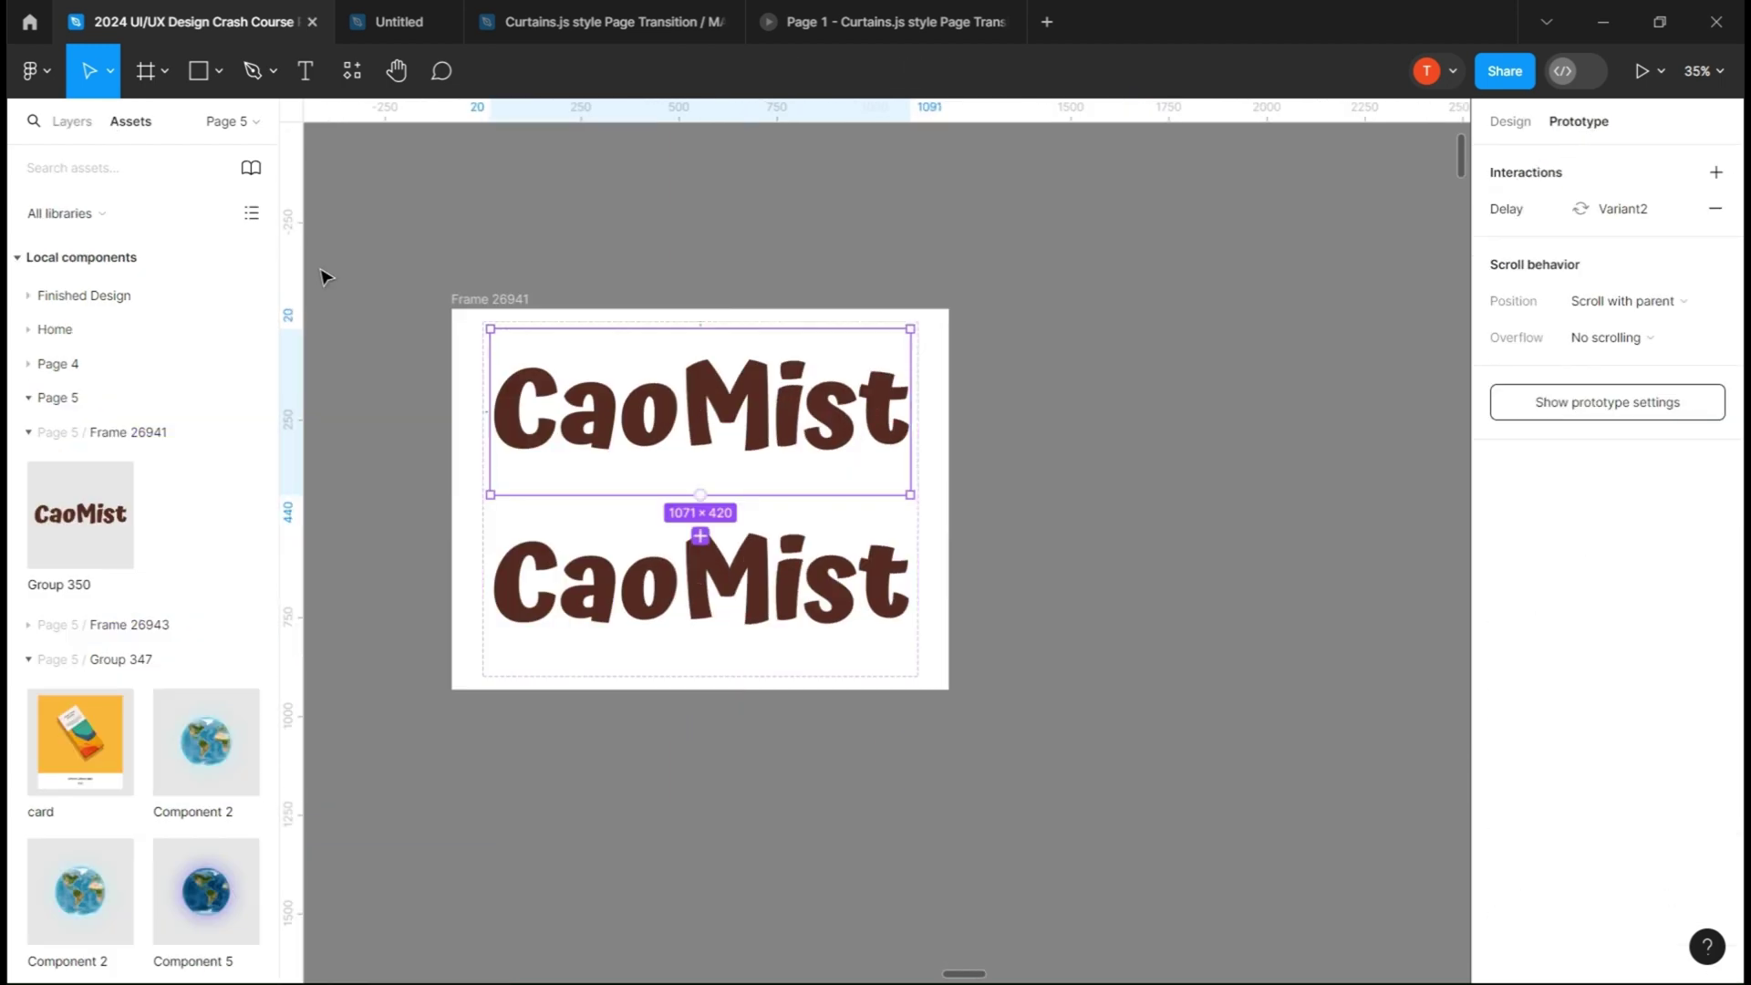
key(alt+1)
click(802, 560)
drag(911, 585, 859, 438)
click(593, 552)
click(624, 854)
click(652, 712)
click(645, 657)
click(628, 591)
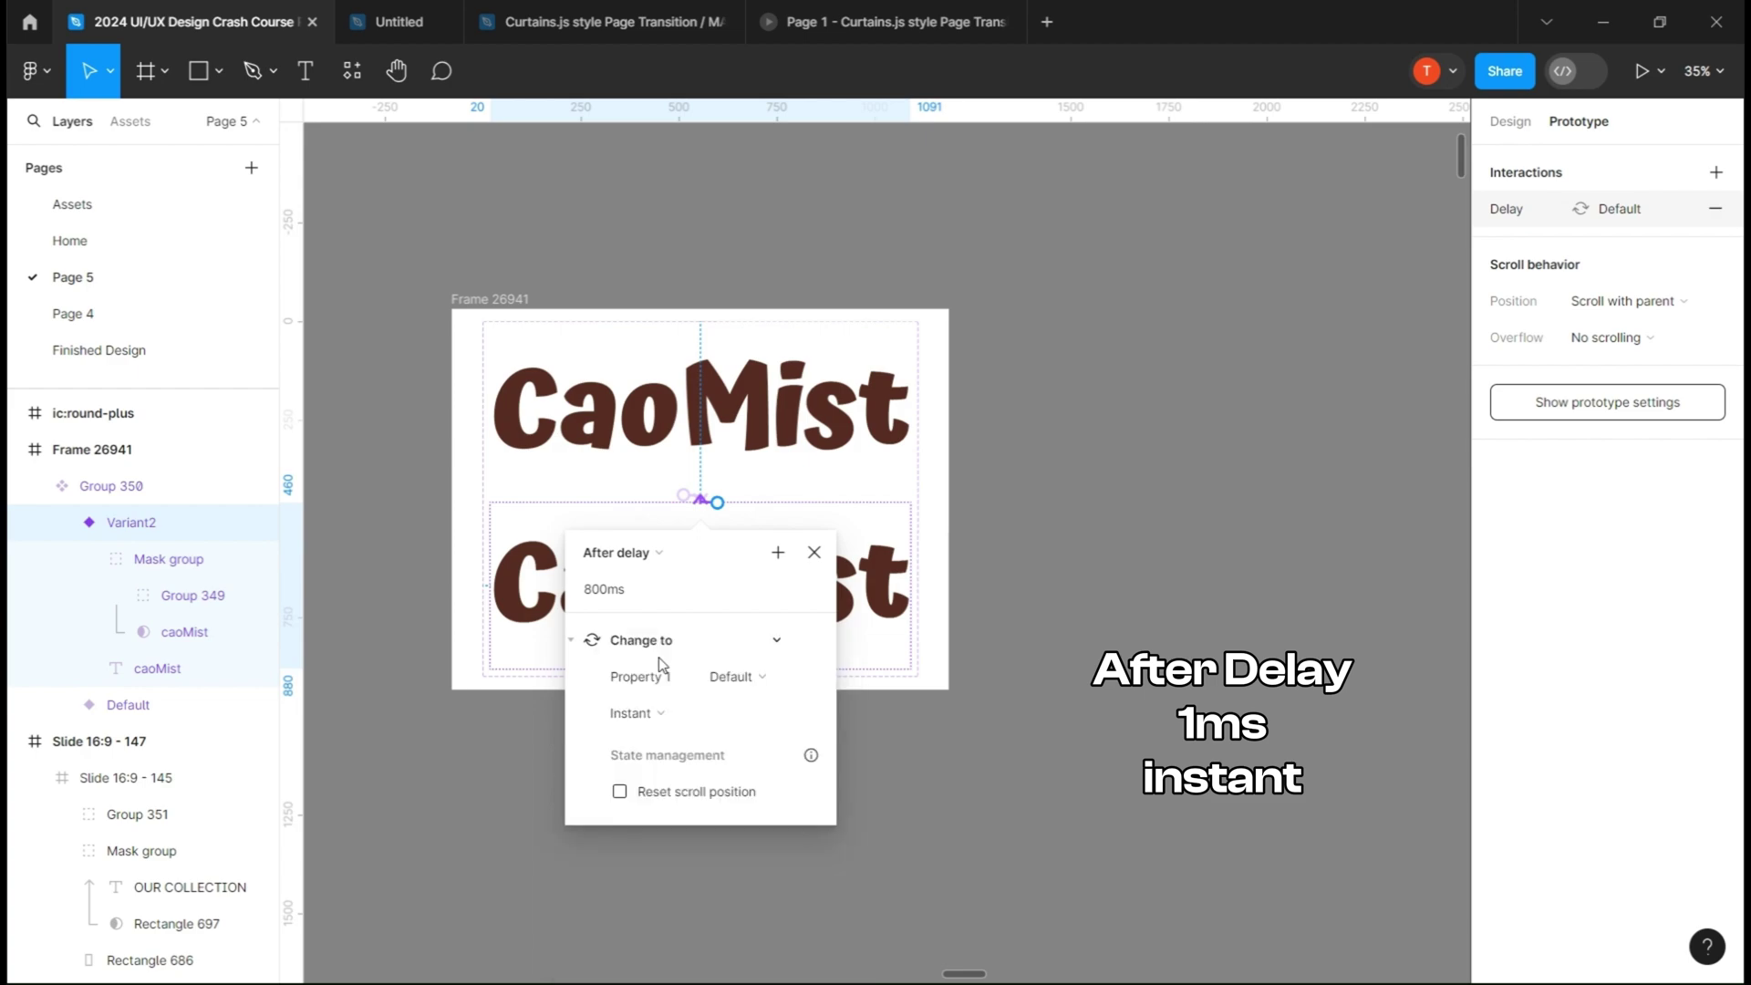
- Place an instance of the CaoMist component above the wrappers on the hero slide and centre it horizontally
click(130, 123)
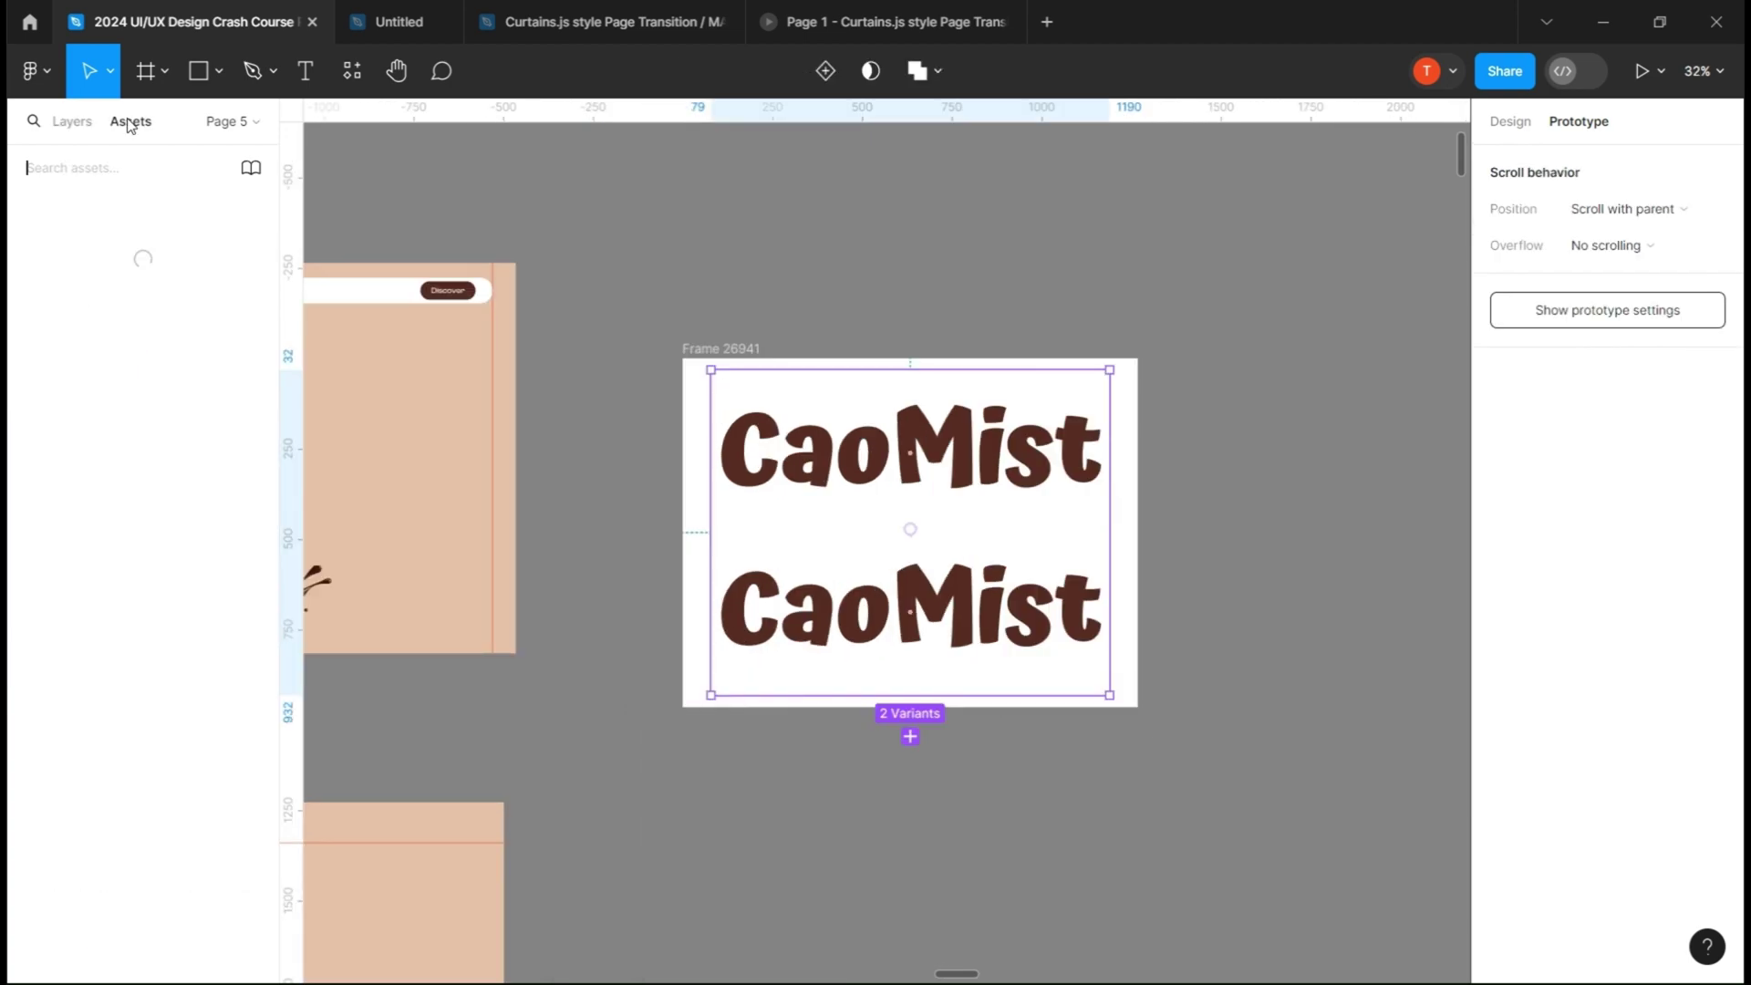
click(27, 433)
drag(479, 657, 968, 586)
drag(647, 387, 649, 388)
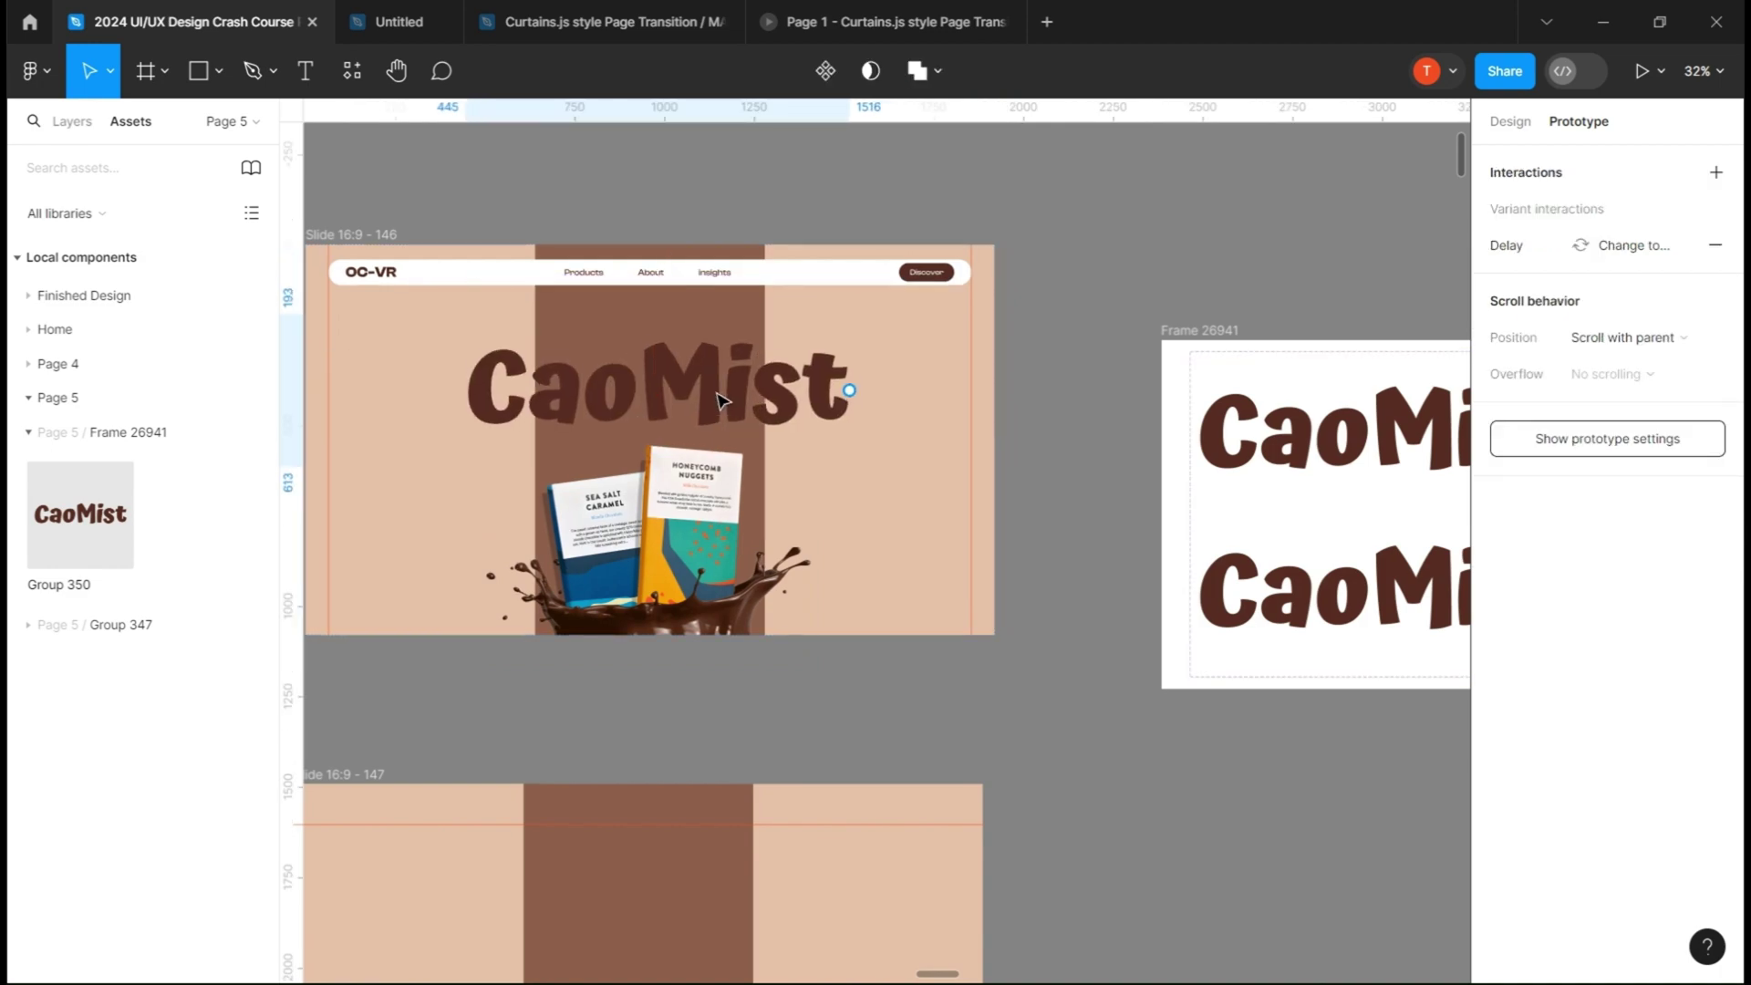
key(alt+h)
- Rename the CaoMist instance layer as text and move the nav-bar layer above it
click(352, 235)
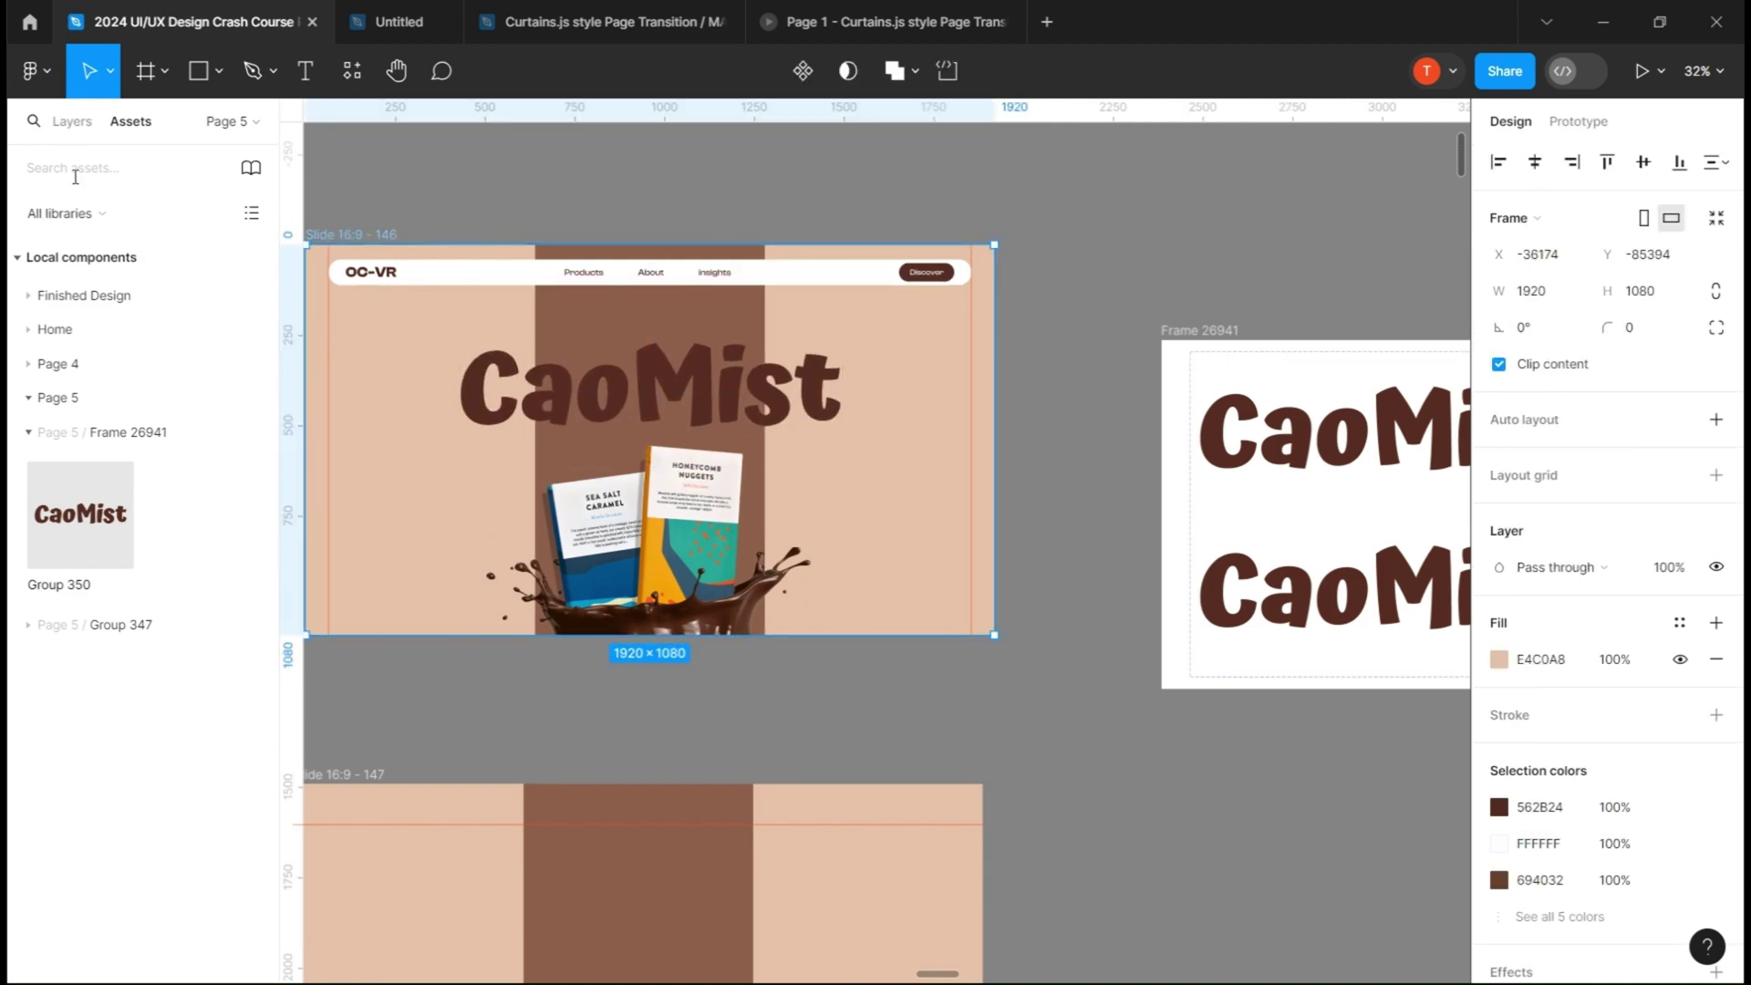
click(72, 122)
double_click(119, 743)
text(tex)
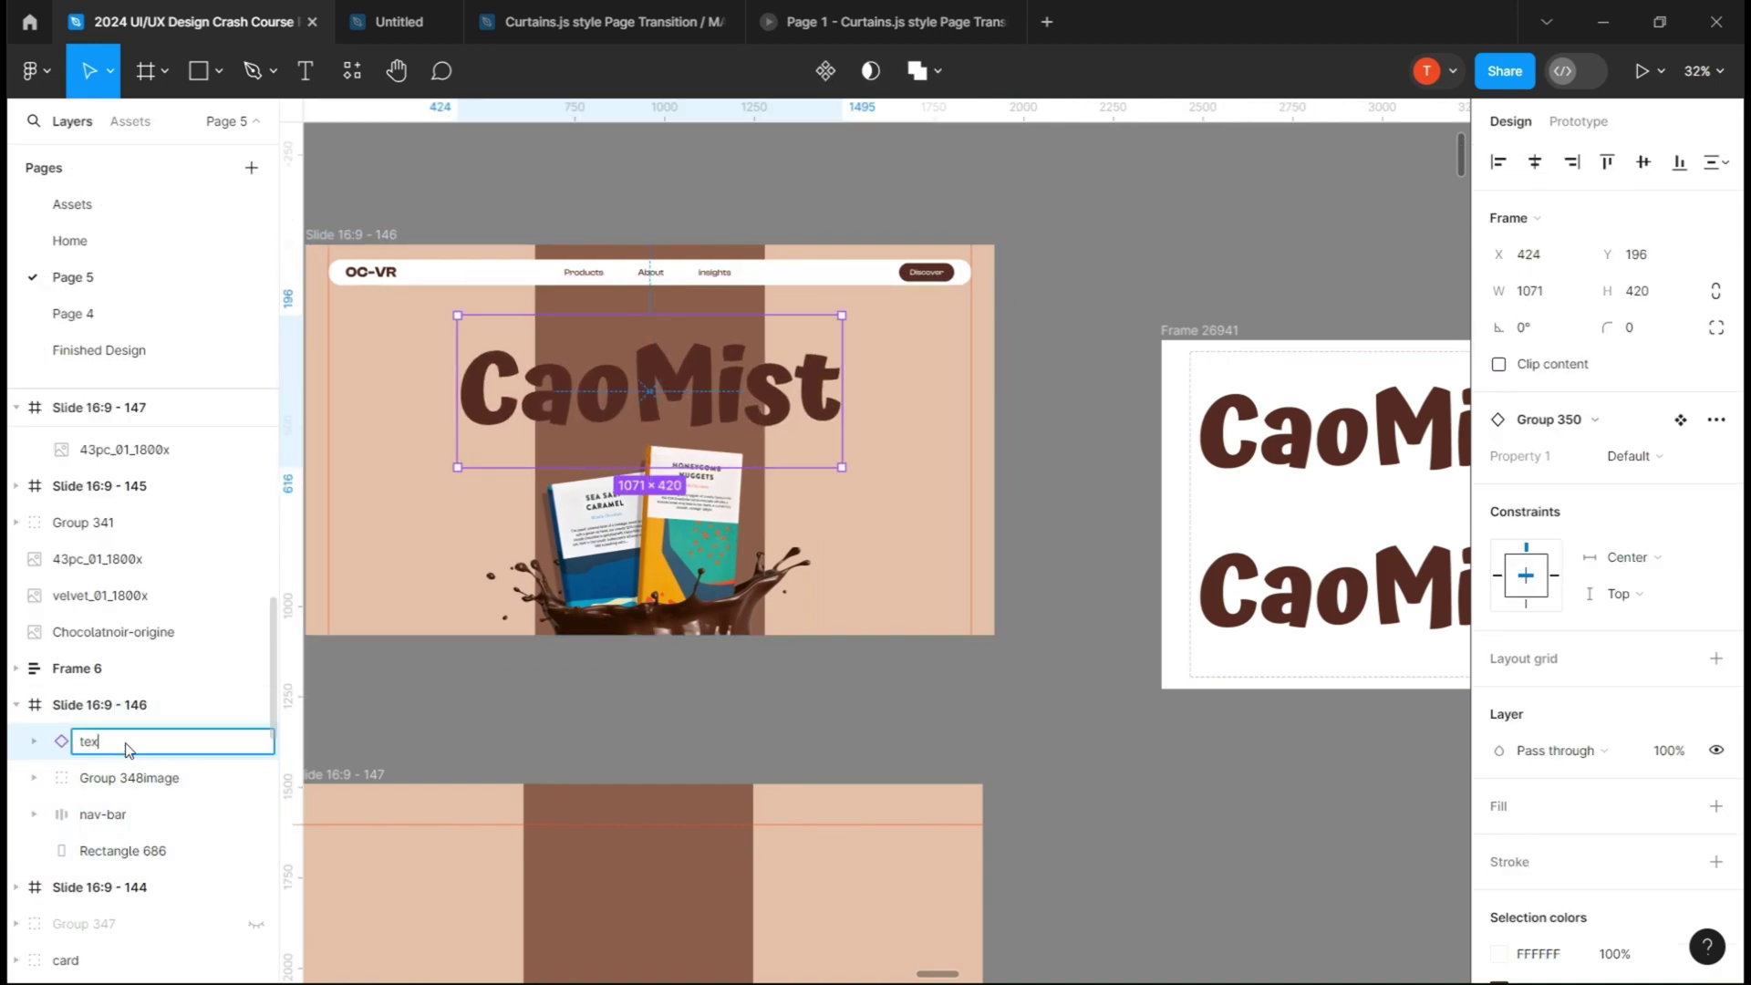
text(t)
drag(117, 815, 117, 727)
- Add "images" to the chocolate splash group's layer name and rename the background rectangle layer as Rec bg
double_click(117, 817)
text(images)
double_click(136, 857)
text(Rec bg)
- Place the social icons group along the right edge of the hero slide
click(1295, 325)
drag(401, 524, 1054, 405)
drag(521, 572, 566, 603)
click(432, 564)
scroll(571, 590, down, 5)
scroll(570, 590, down, 4)
scroll(567, 603, up, 4)
scroll(566, 603, down, 1)
click(566, 602)
- Place the Discover button over the chocolate splash and recolour it with brown sampled from the palette swatches
drag(602, 441, 1059, 488)
click(1499, 862)
click(1231, 710)
click(448, 693)
click(1231, 711)
click(448, 784)
click(1048, 574)
click(1041, 477)
click(1499, 861)
click(1059, 562)
- Place a chocolate bar image at the hero slide's left edge, rotated and partly cut off by the frame
drag(317, 529, 815, 389)
drag(786, 372, 841, 332)
drag(843, 399, 789, 381)
- Place a tilted white chocolate bar near the hero's lower left and a rotated copy beside the upper right of the wrappers
drag(638, 549, 878, 520)
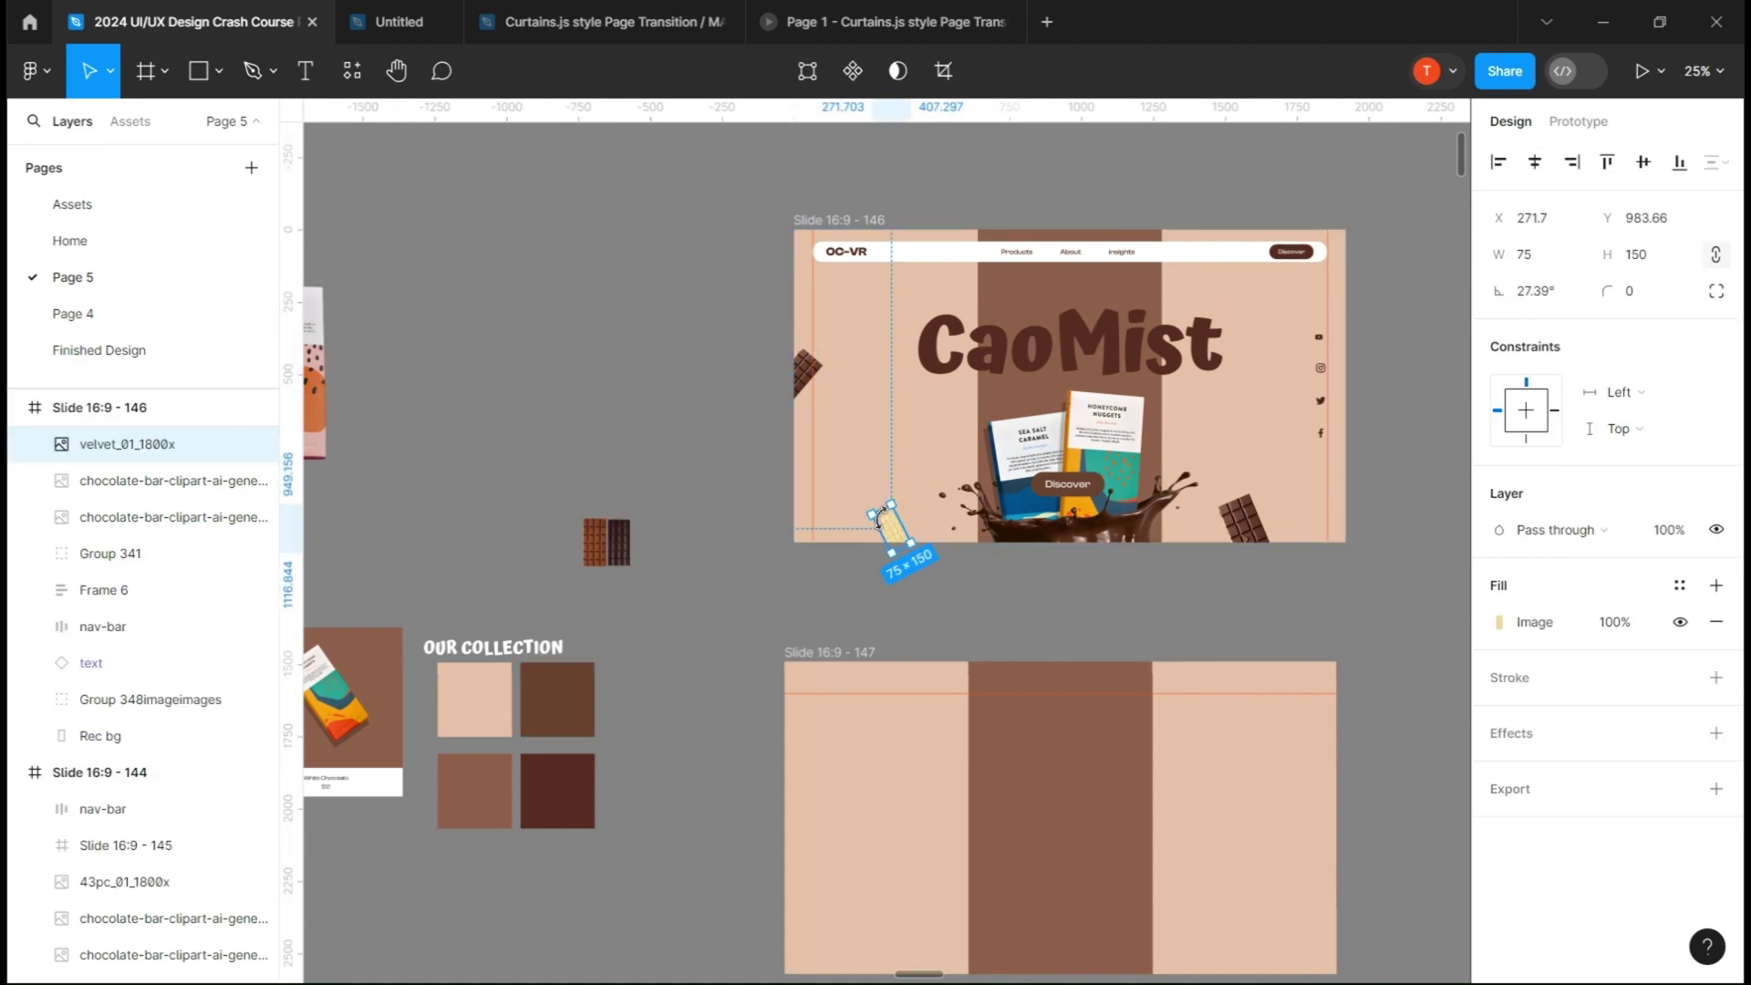
drag(1183, 410, 1187, 410)
drag(1156, 384, 1202, 367)
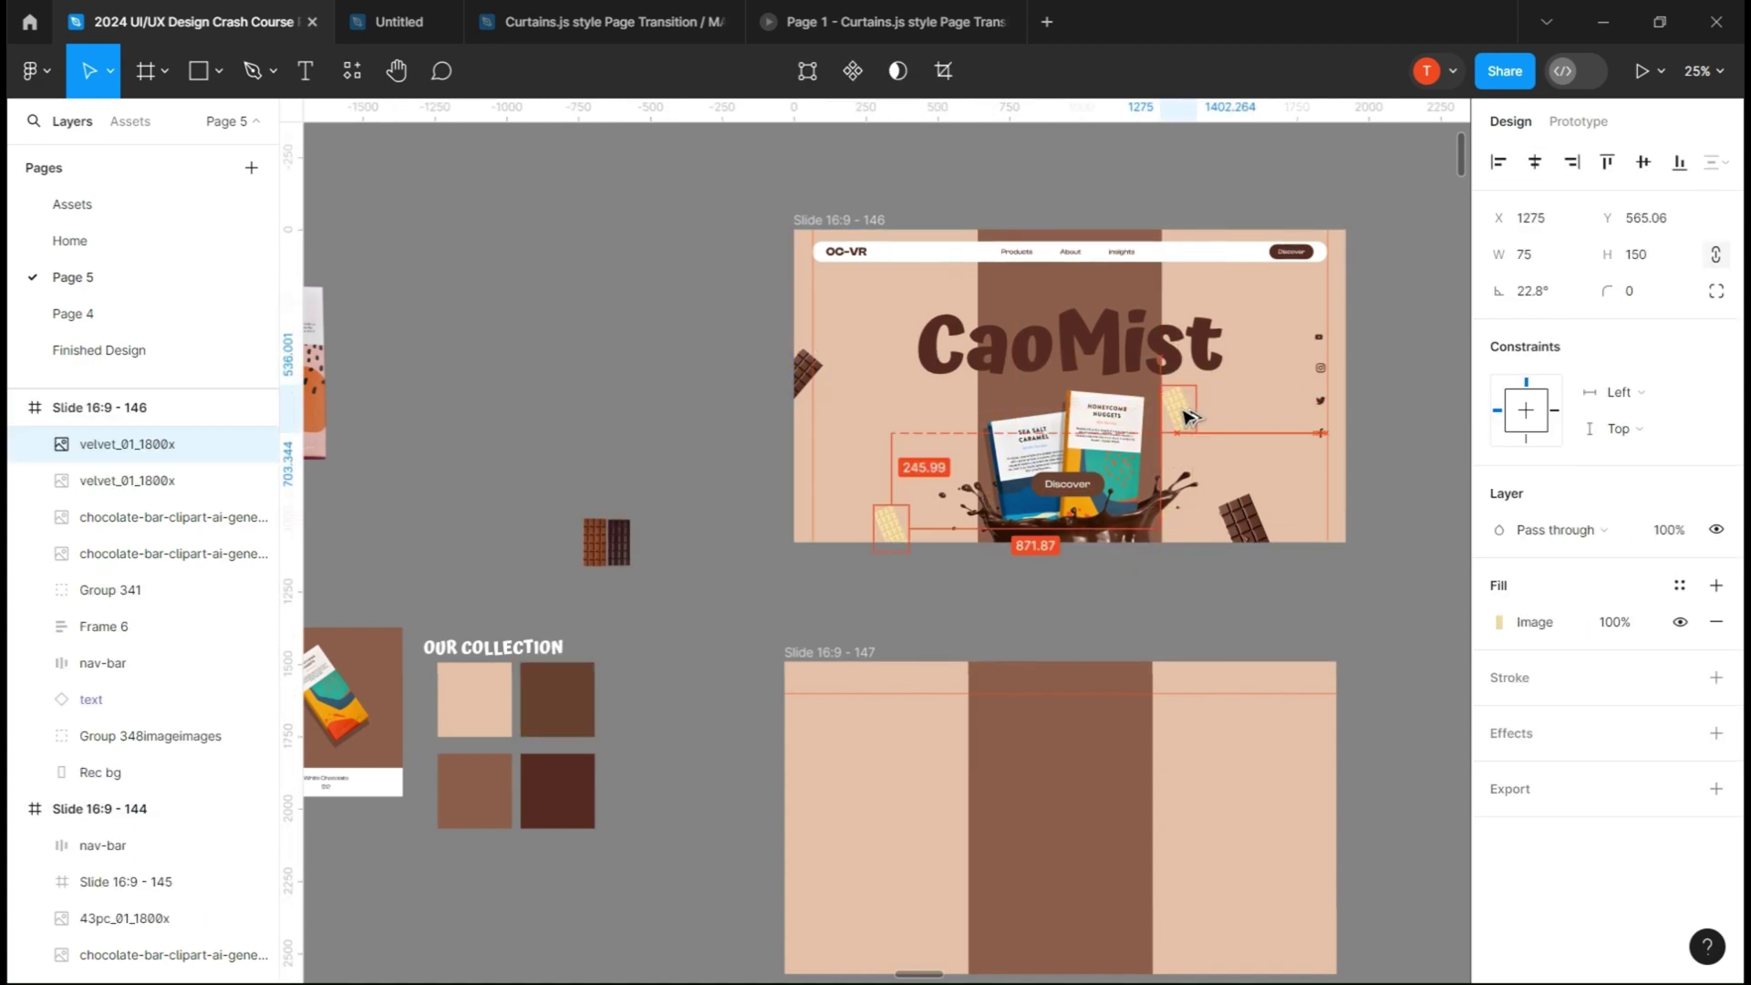
- Place tilted milk chocolate bars on both sides of the wrappers and a rotated dark bar in the hero's upper-right corner
drag(594, 553, 909, 444)
click(618, 543)
click(1254, 391)
click(913, 392)
click(913, 423)
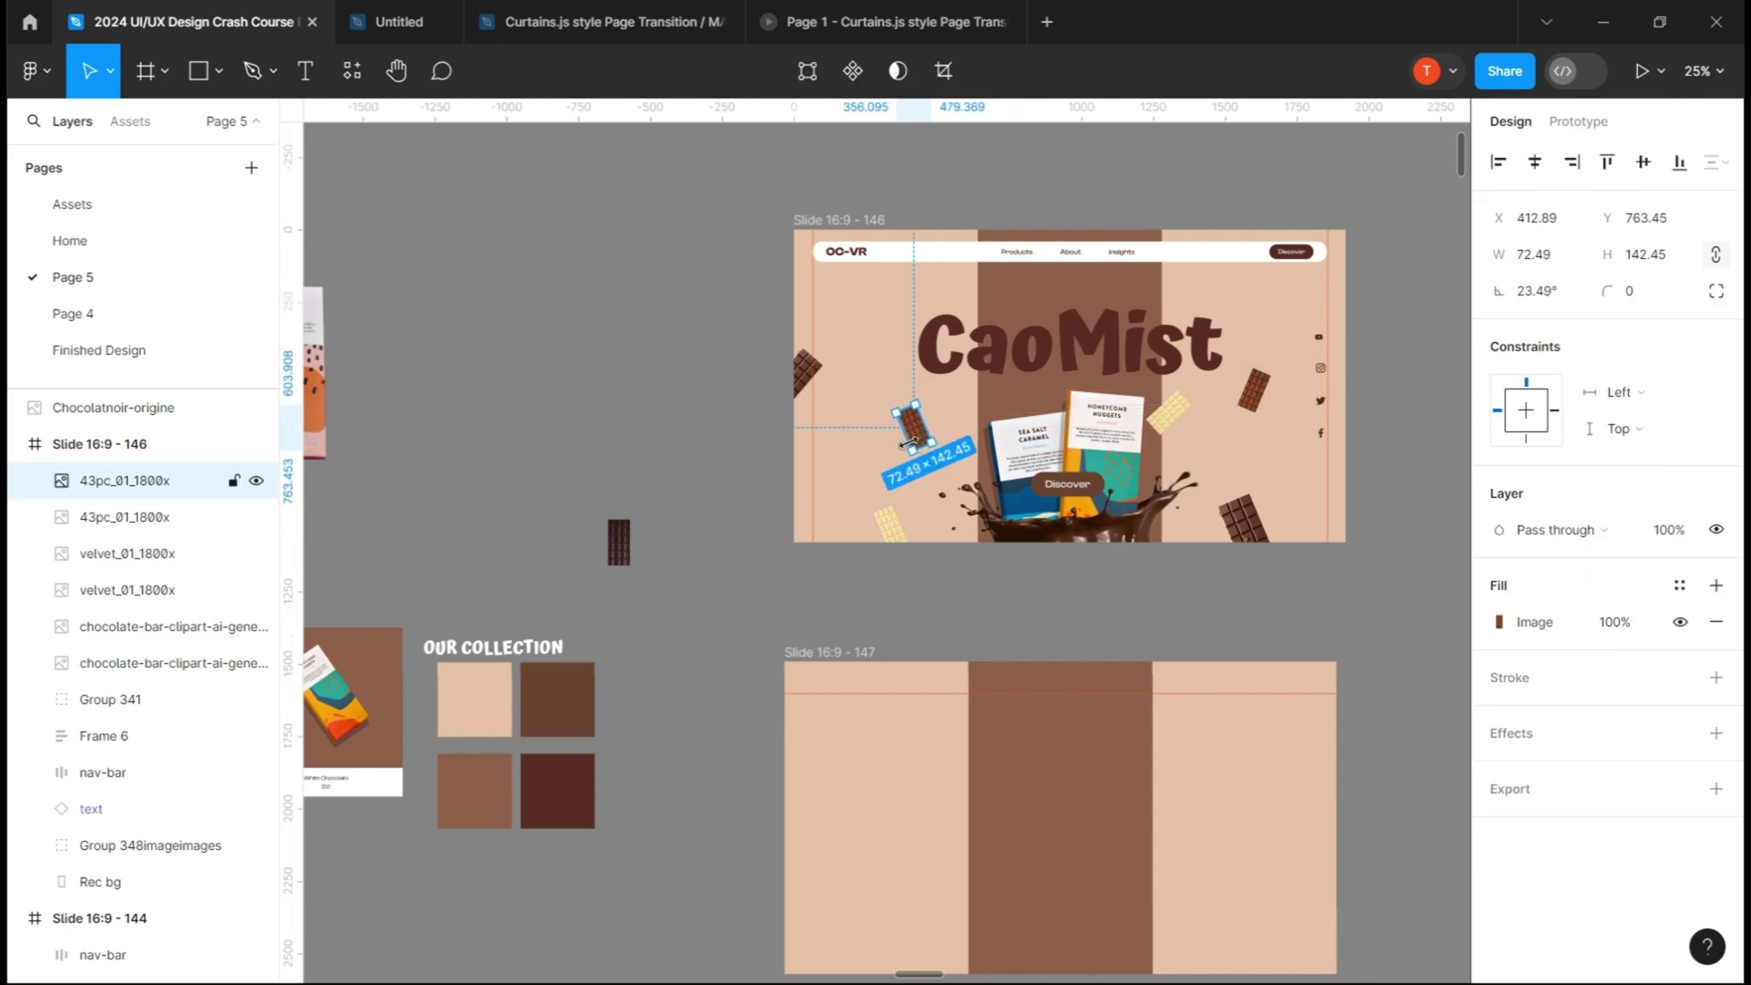
drag(618, 543, 1299, 316)
drag(1298, 283, 1337, 264)
- Send the white chocolate bar beside the wrappers and the dark bar behind the navigation bar to the back
click(1170, 413)
key([)
click(915, 246)
key([)
click(727, 310)
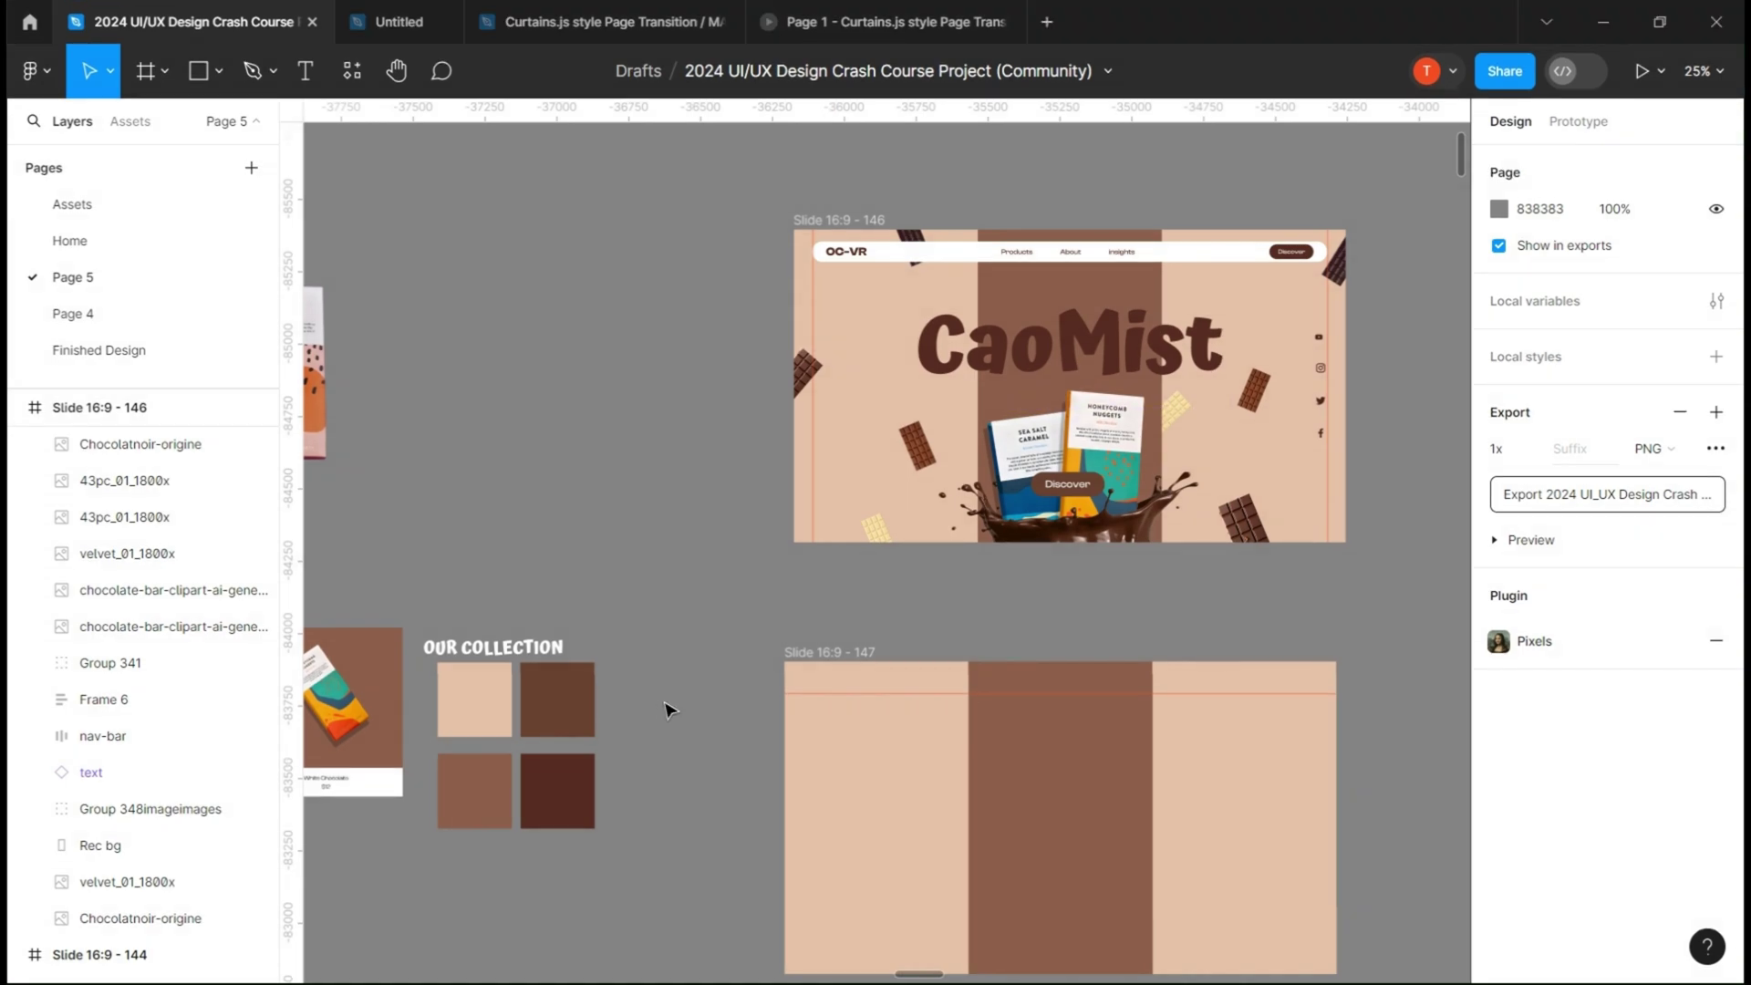
- Place the OUR COLLECTION heading atop the collection slide's brown band and cover it with a rectangle of about 492 × 105
scroll(696, 449, down, 10)
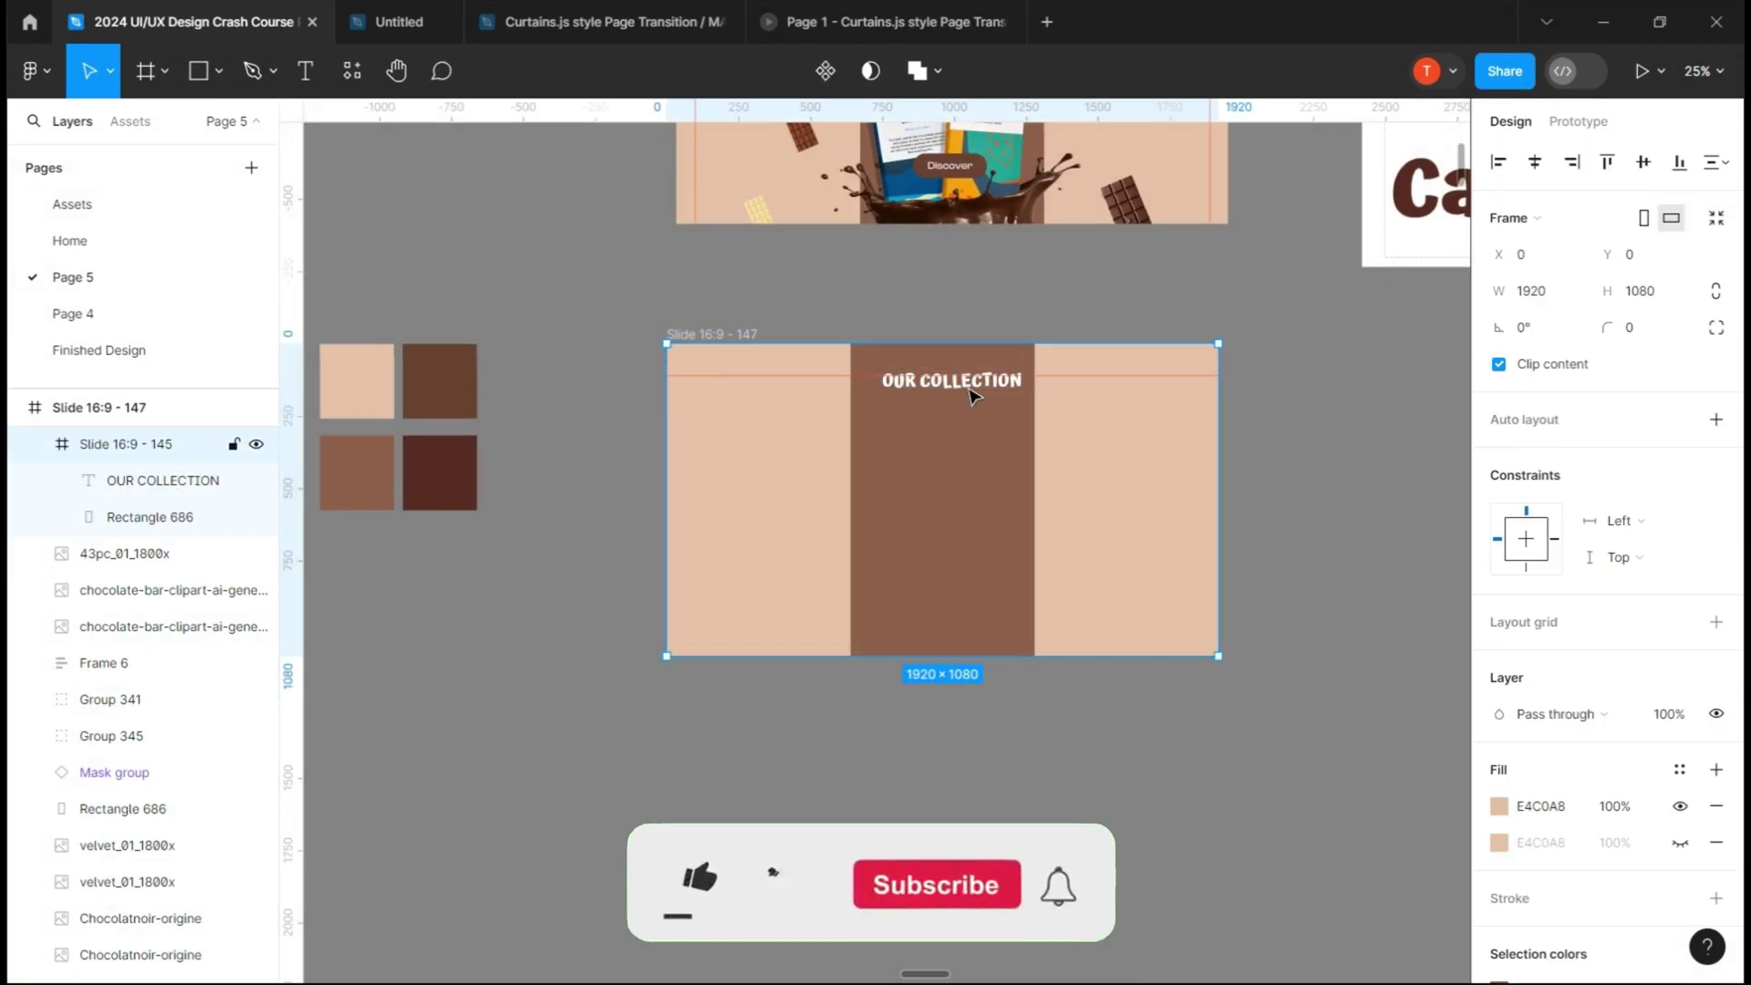
key(Escape)
scroll(972, 394, up, 3)
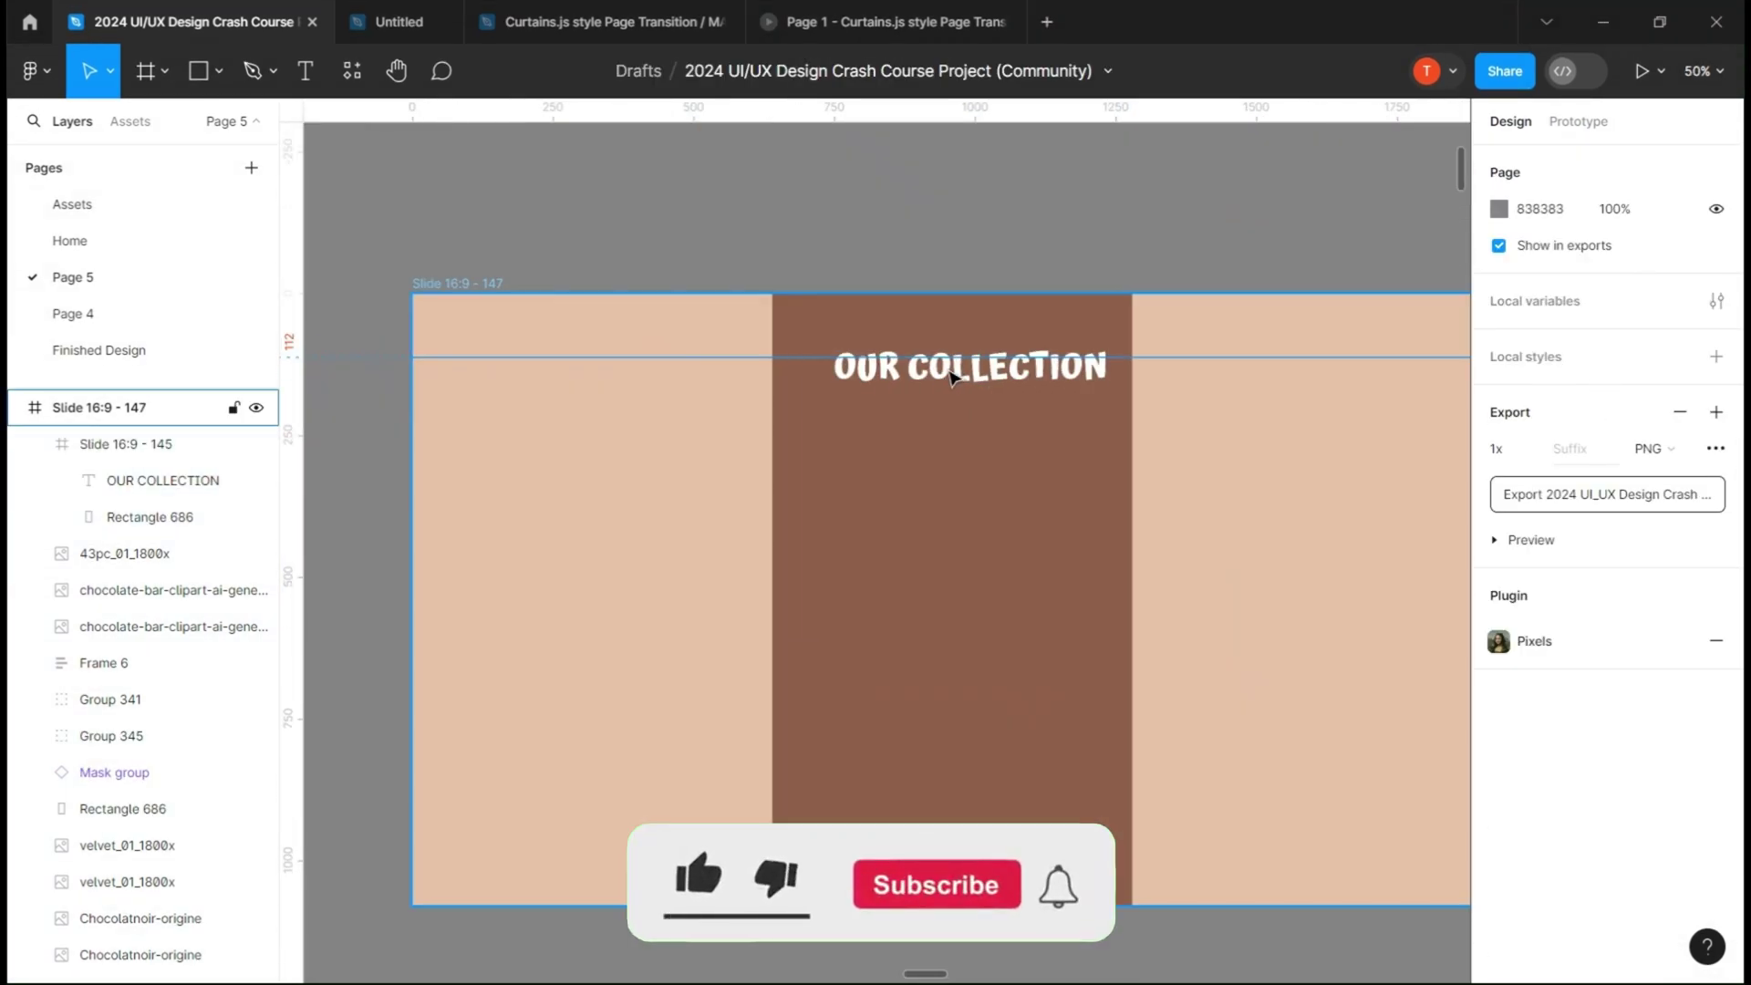
mouse_move(835, 356)
mouse_down()
mouse_move(1031, 414)
mouse_move(1112, 417)
mouse_up()
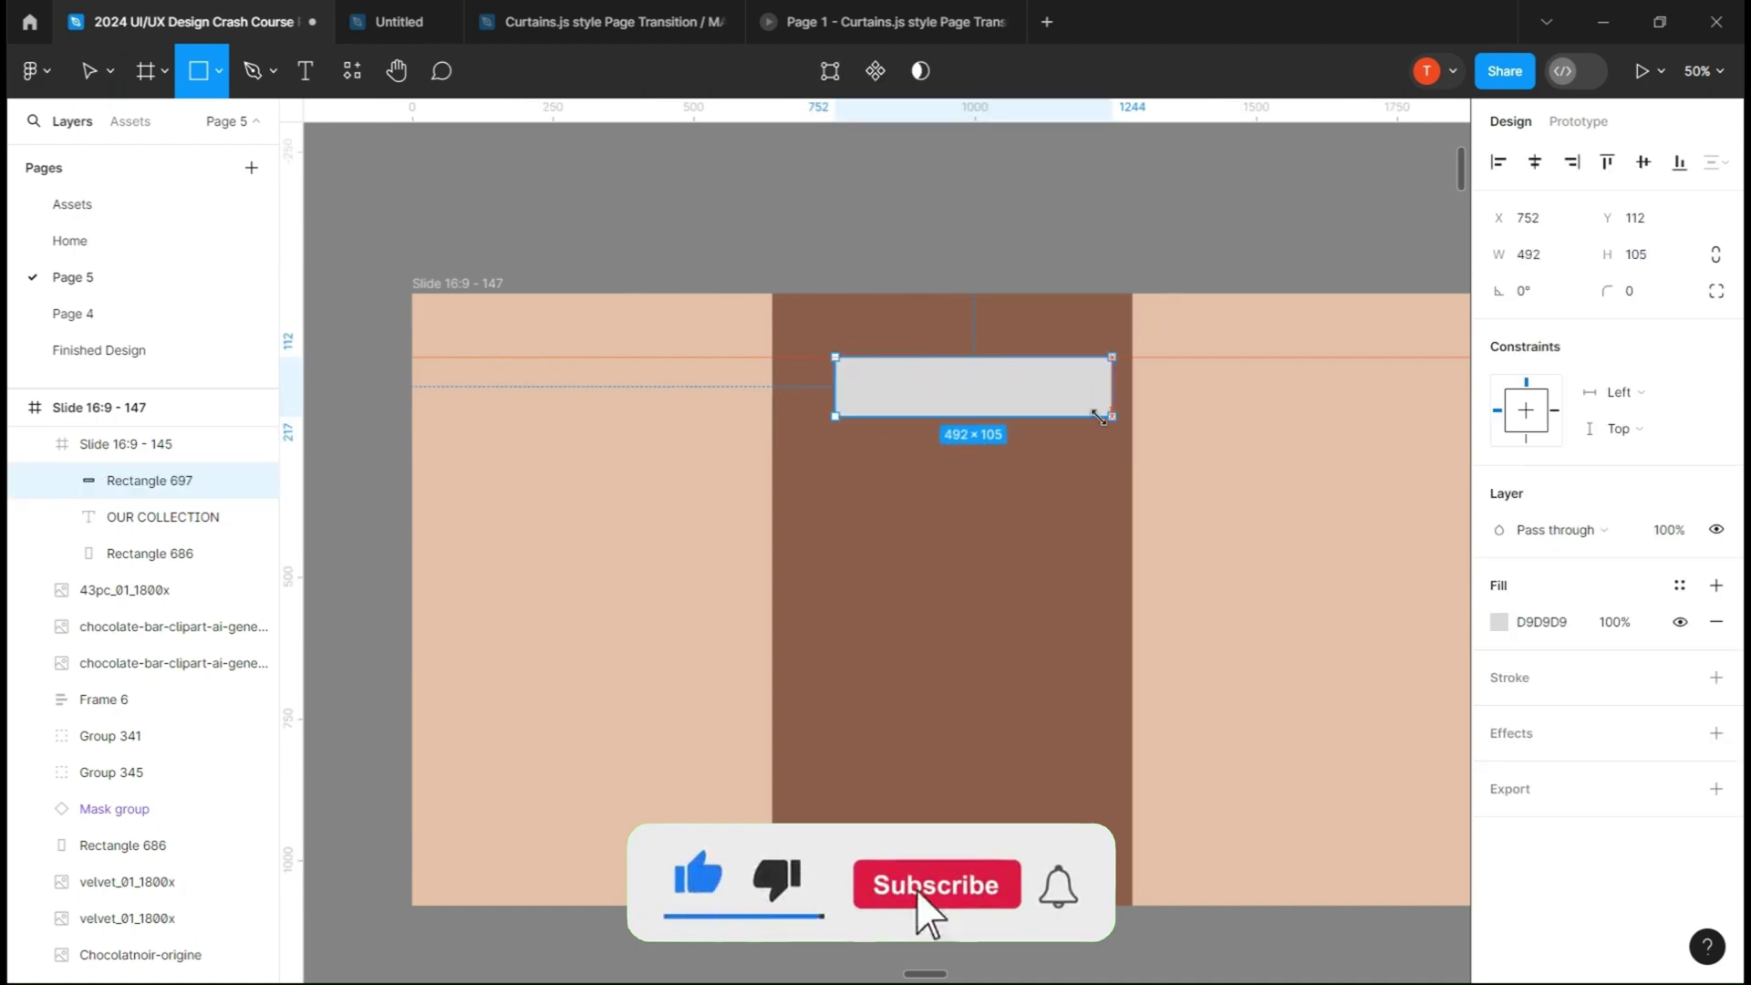
- Order the OUR COLLECTION text above the new rectangle and mask the text with the rectangle
click(151, 524)
drag(151, 525, 151, 466)
shift+click(125, 523)
click(875, 75)
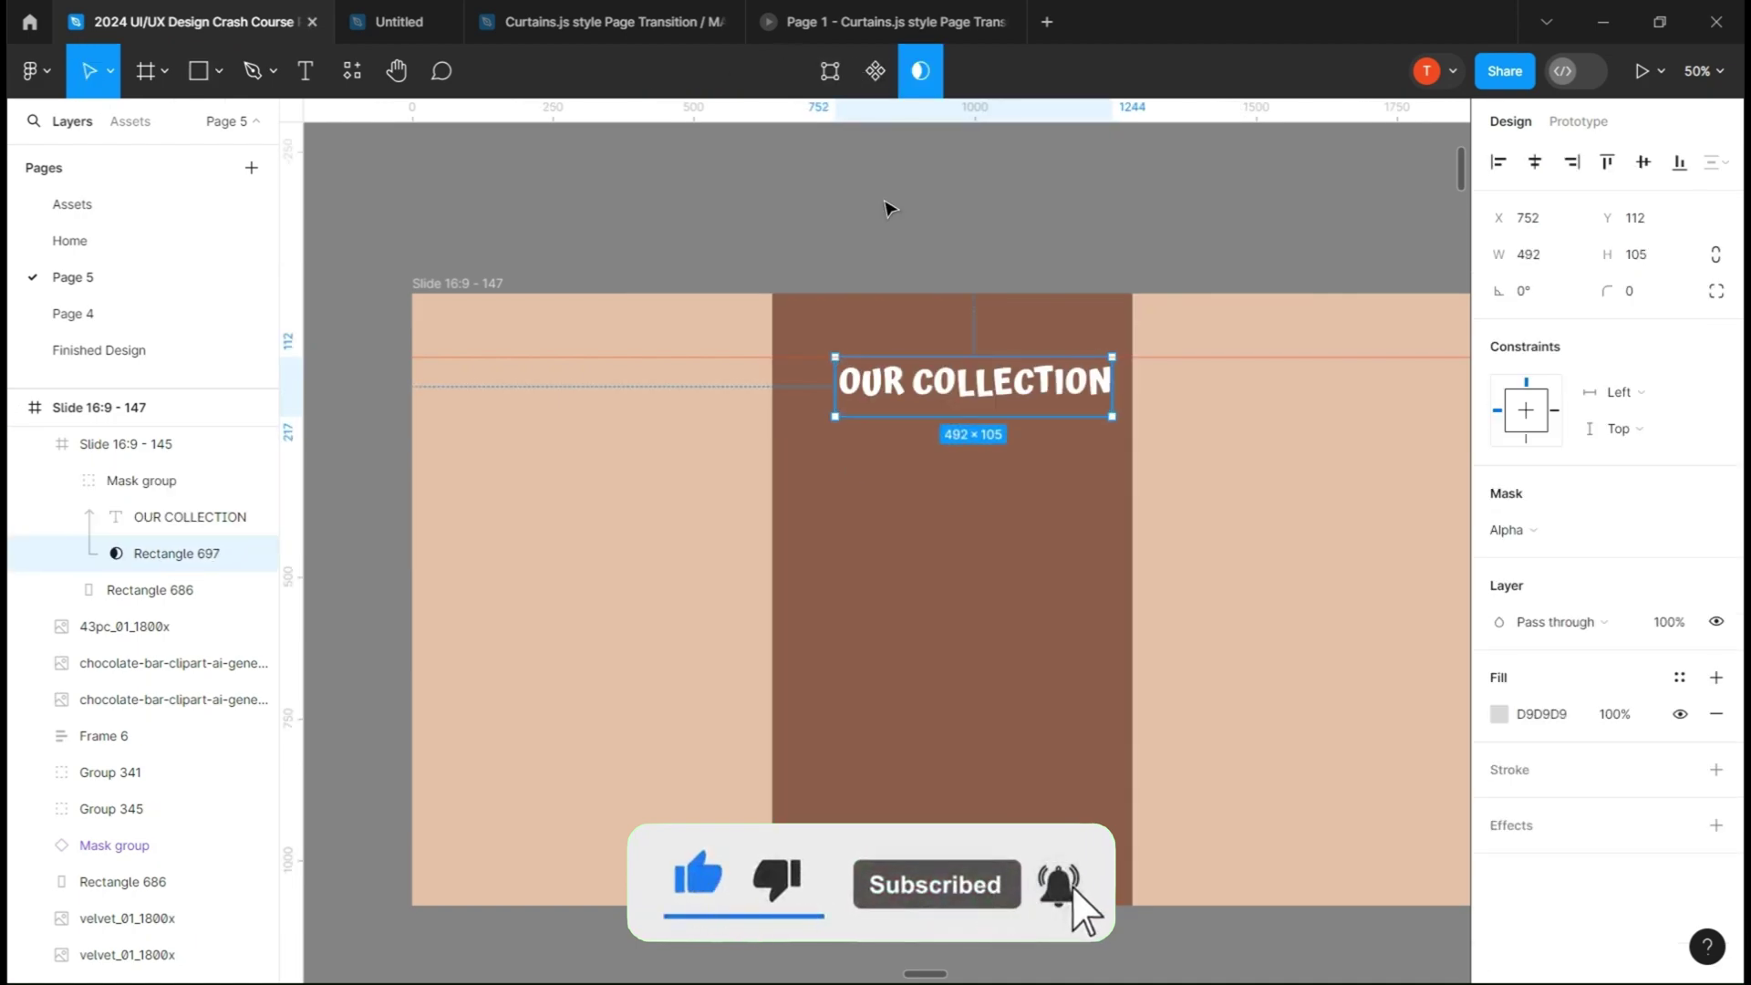
click(884, 201)
- Move the White Chocolate card group down to empty canvas below the colour palette swatches
scroll(885, 205, down, 3)
scroll(1022, 187, left, 6)
drag(628, 197, 563, 522)
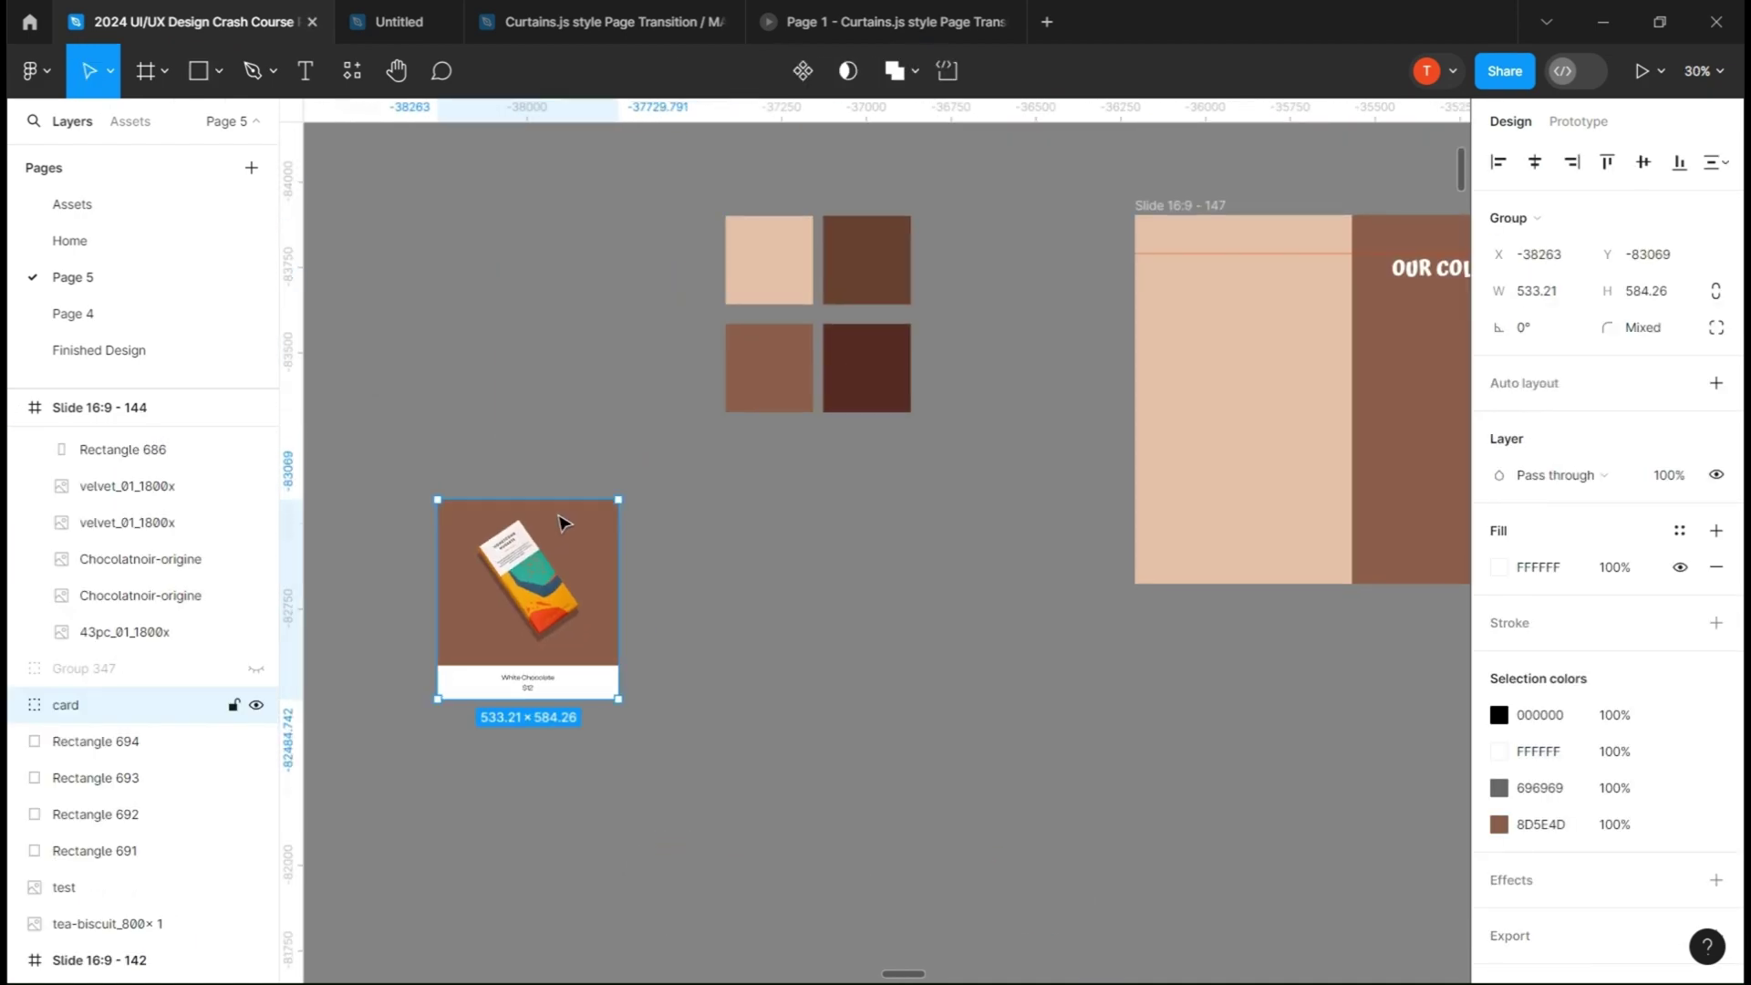
- Add a white 533 × 584 rectangle beside the White Chocolate card, aligned with its top edge
click(684, 545)
click(1529, 259)
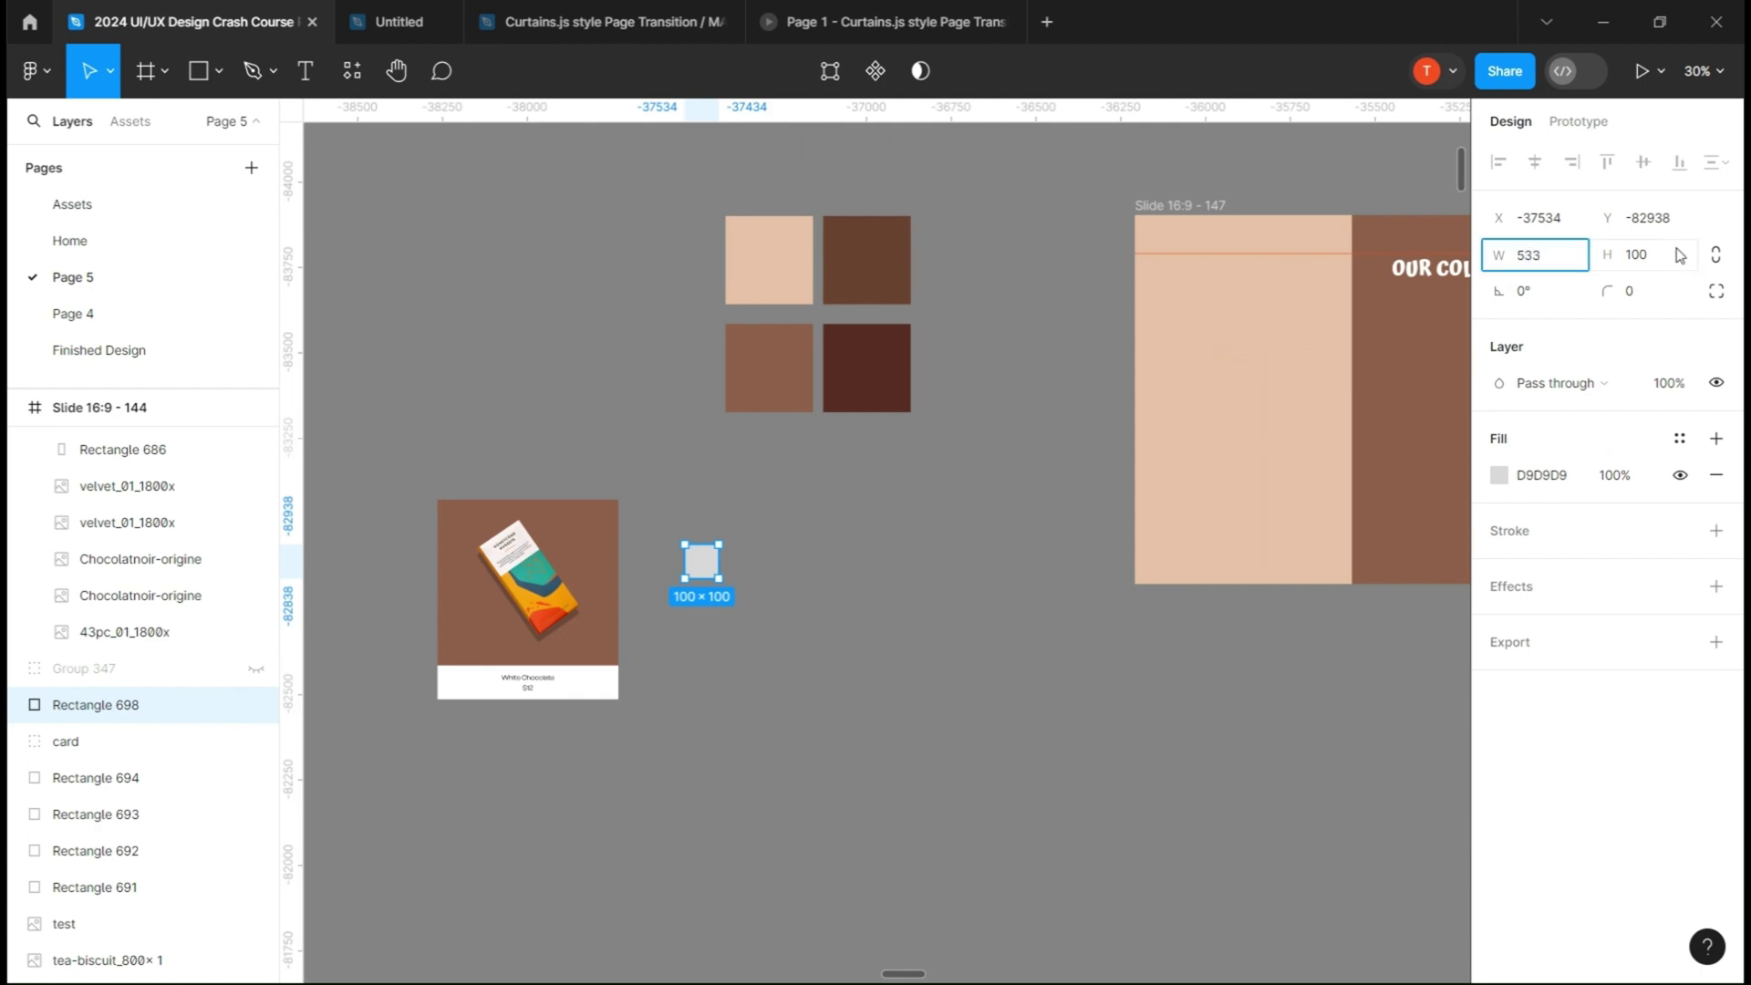
text(533)
click(1661, 252)
drag(783, 635, 751, 591)
click(1500, 478)
text(fff)
key(Return)
- Create a 533 × 485 rectangle filled with the beige E4C0A8 and place it over the upper part of the white rectangle
key(r)
click(940, 556)
click(1538, 255)
text(533)
click(1633, 254)
text(4)
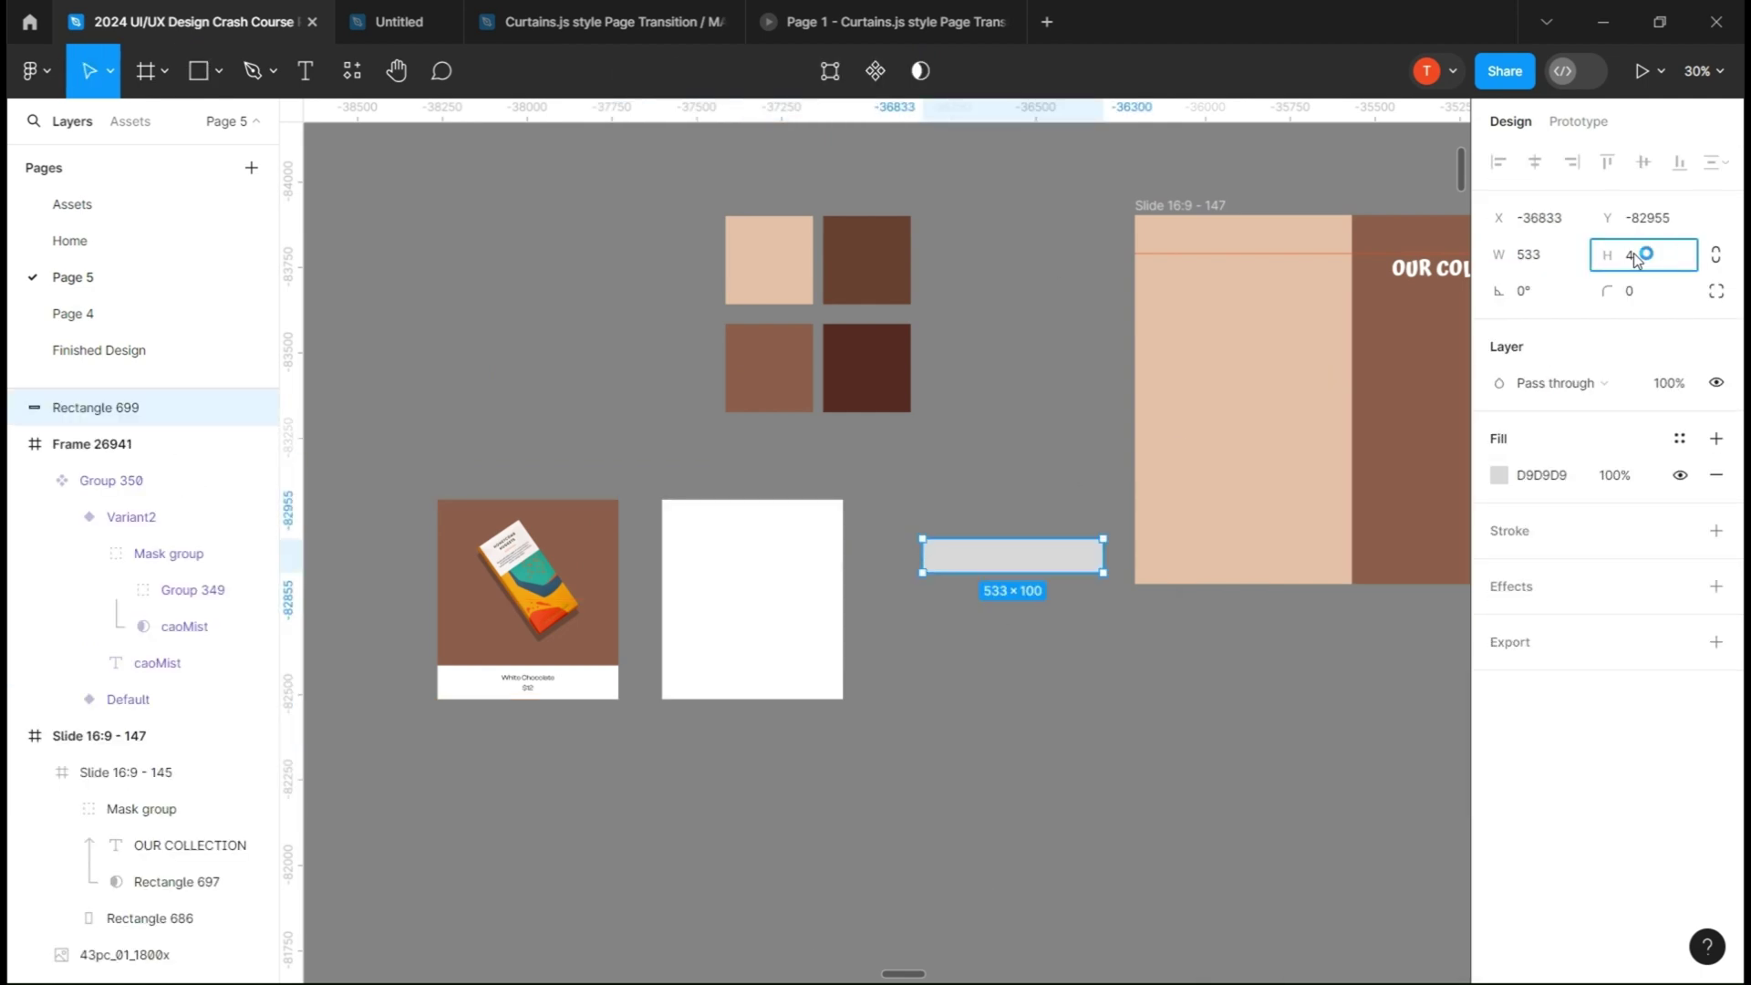
text(85)
key(Return)
click(1498, 476)
key(i)
click(574, 547)
key(i)
click(1267, 290)
drag(1034, 615, 779, 576)
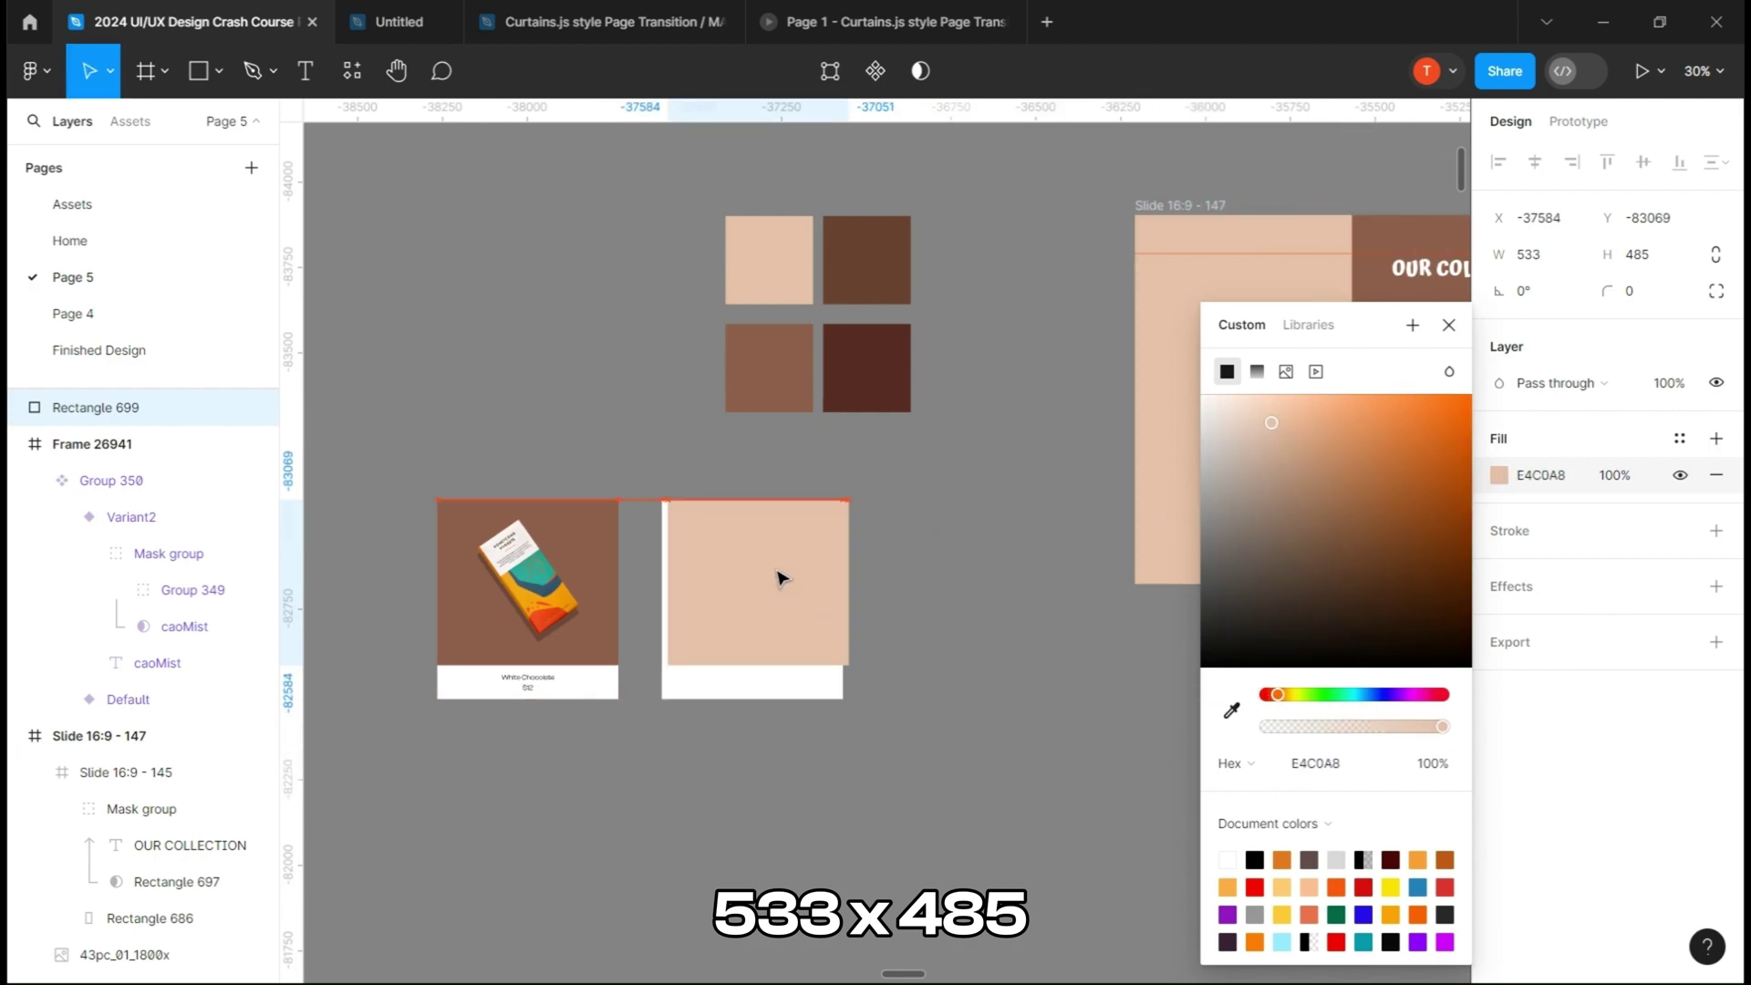
- Bring the Tea & Biscuit bar image to the front and match its size and tilt to the Honeycomb Nuggets bar, about 308 × 151 at -56°
click(926, 547)
scroll(1058, 659, down, 2)
drag(793, 265, 914, 616)
key(])
scroll(914, 619, up, 3)
drag(996, 734, 963, 633)
drag(936, 599, 602, 627)
drag(632, 704, 667, 670)
- Place the Tea & Biscuit bar in front of the beige rectangle and centre it horizontally and vertically
drag(604, 658, 899, 652)
key(])
shift+click(999, 584)
key(alt+h)
key(alt+v)
- Give the Tea & Biscuit bar a black drop shadow with X -15, Y 7, blur 4 and 60% opacity
click(904, 616)
click(1715, 586)
click(1498, 622)
key(Down)
key(Down)
key(Down)
key(Down)
key(Down)
key(Down)
key(Down)
key(Down)
click(1144, 567)
double_click(930, 629)
click(1448, 391)
click(1499, 623)
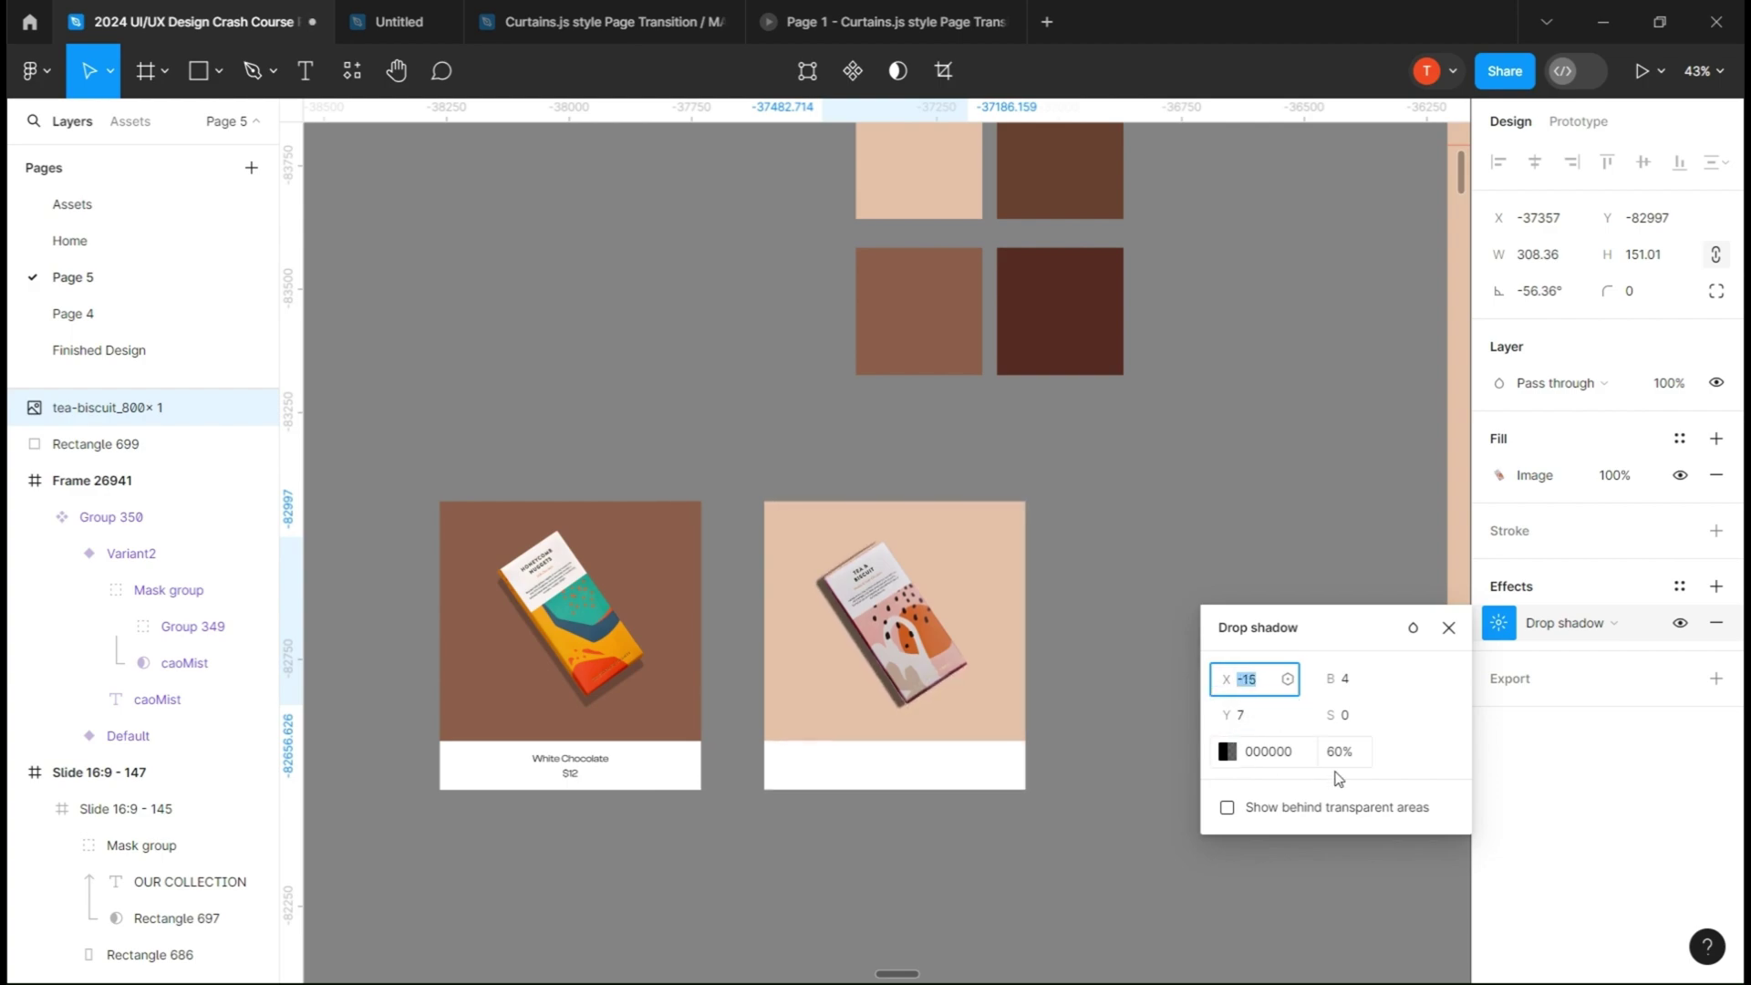
click(1447, 627)
- Copy the White Chocolate text group onto the new card's white strip and change it to Black Chocolate and $15
click(1211, 625)
scroll(987, 755, up, 1)
scroll(1252, 576, up, 3)
drag(1176, 691, 1321, 630)
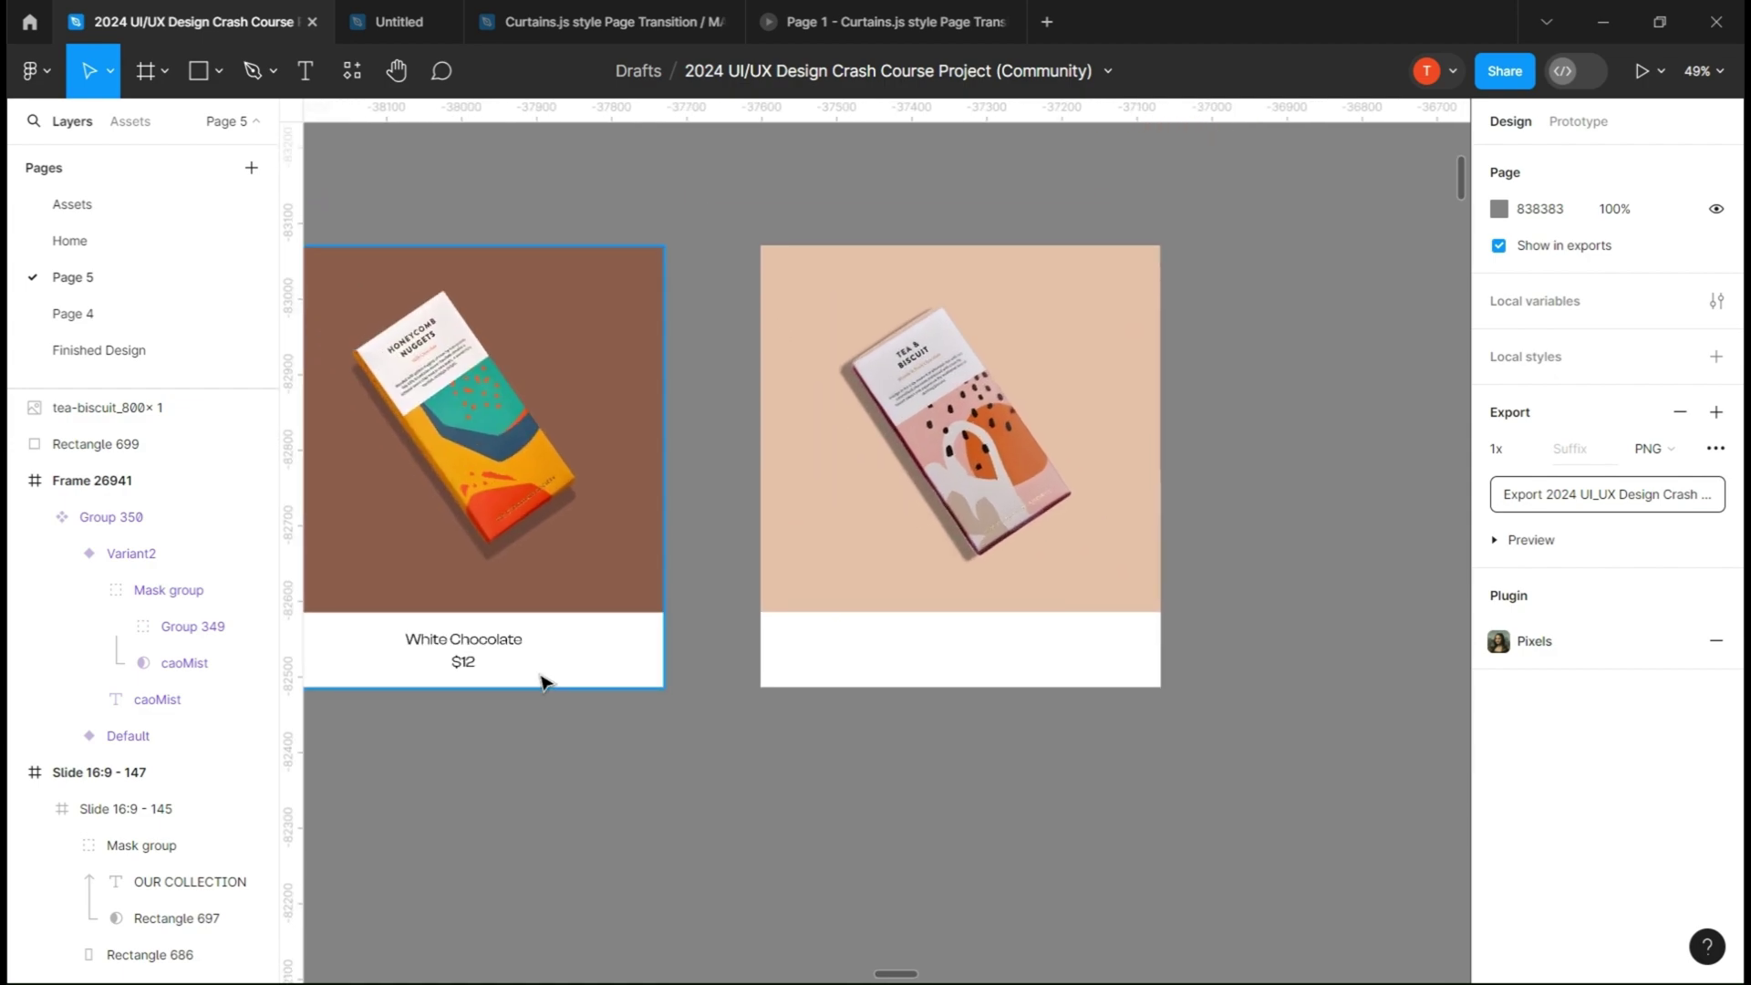
click(457, 656)
drag(456, 656, 994, 650)
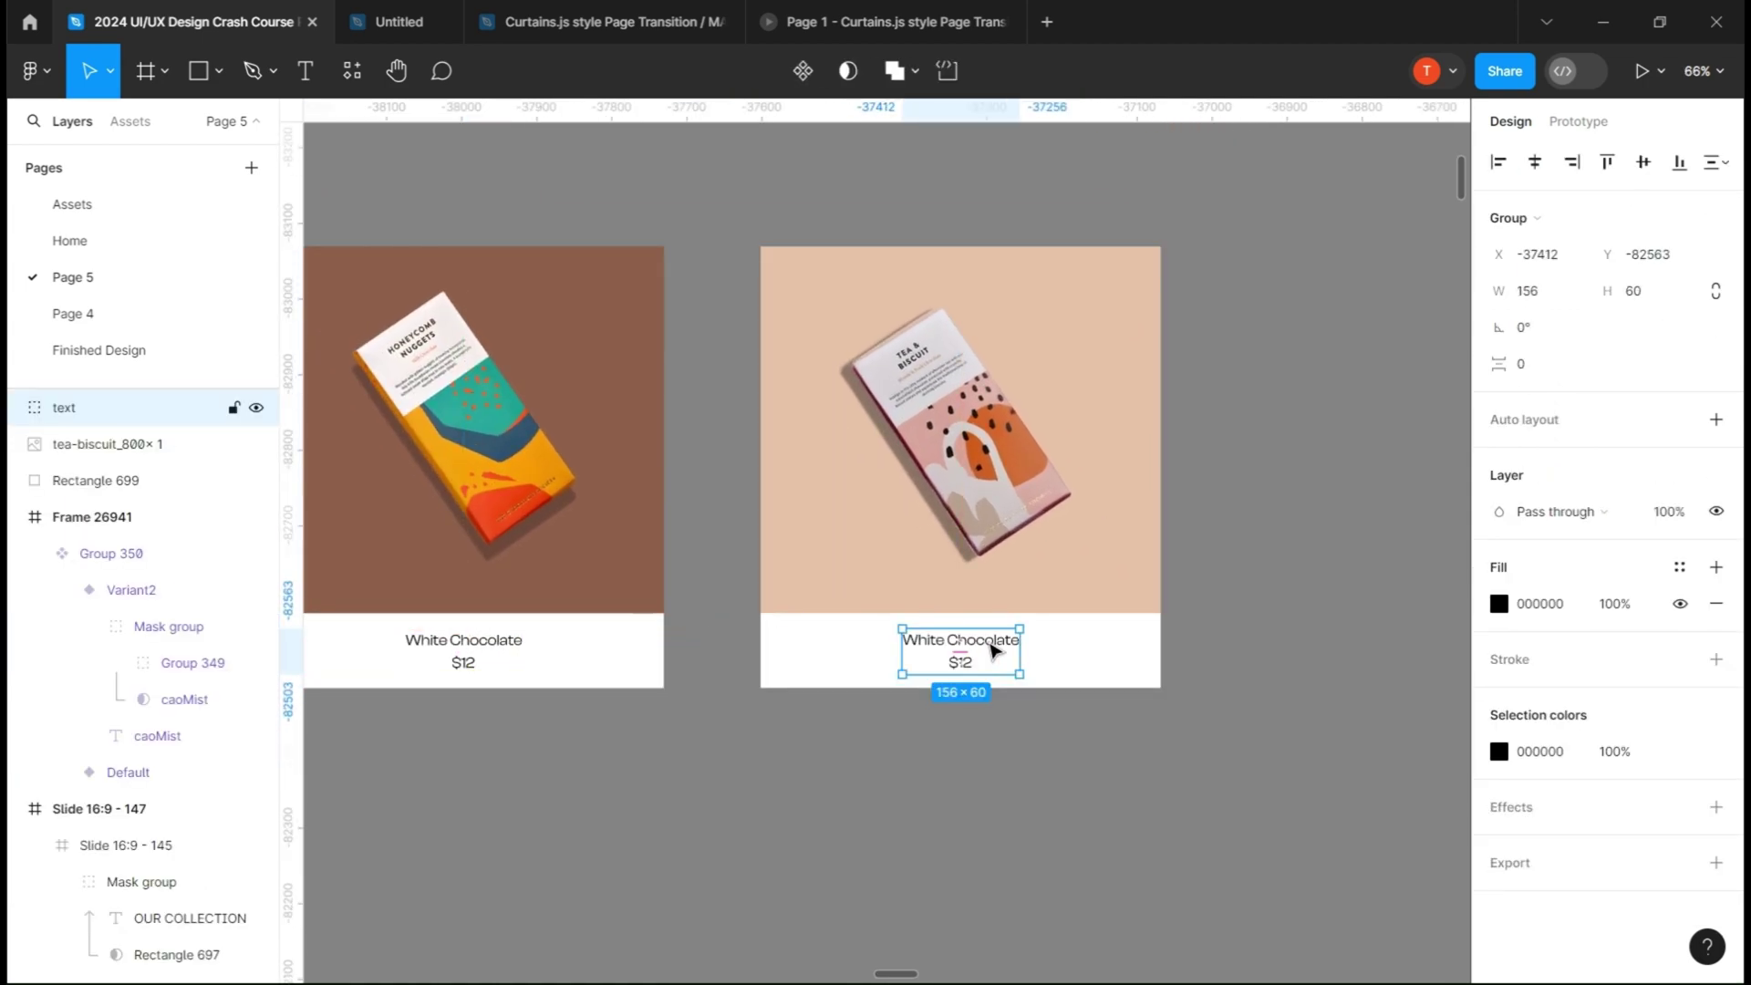
double_click(939, 642)
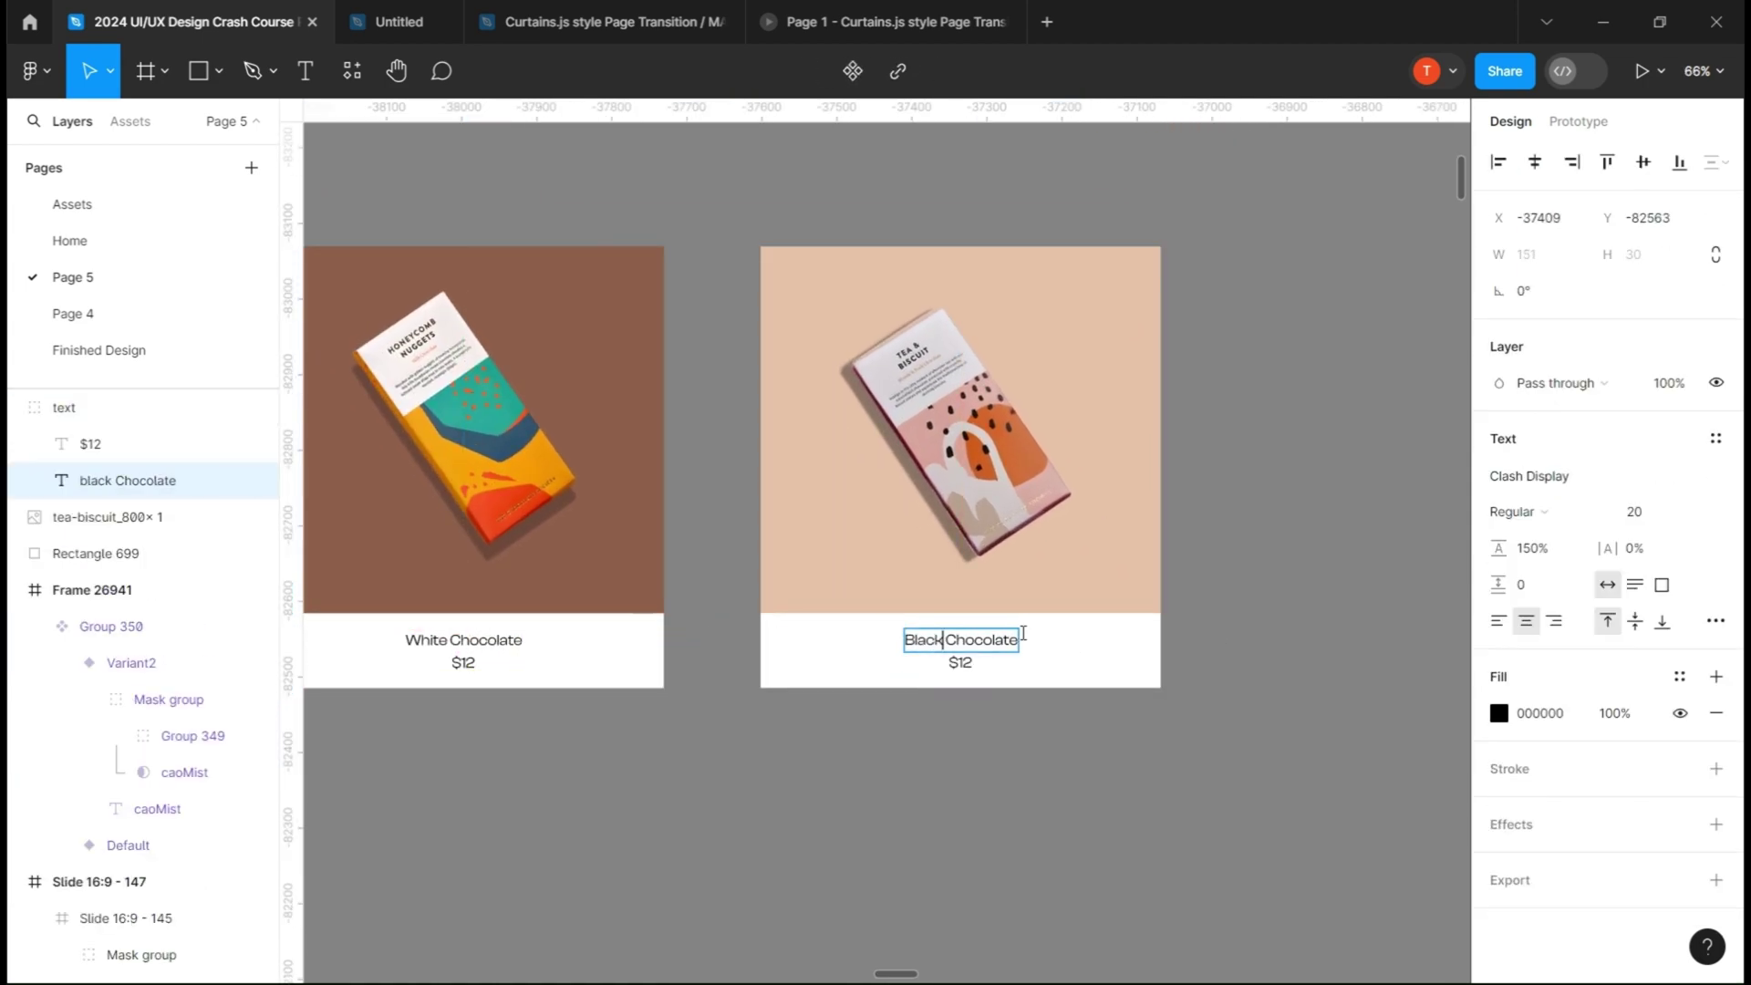
double_click(969, 665)
scroll(1240, 588, down, 1)
click(1209, 641)
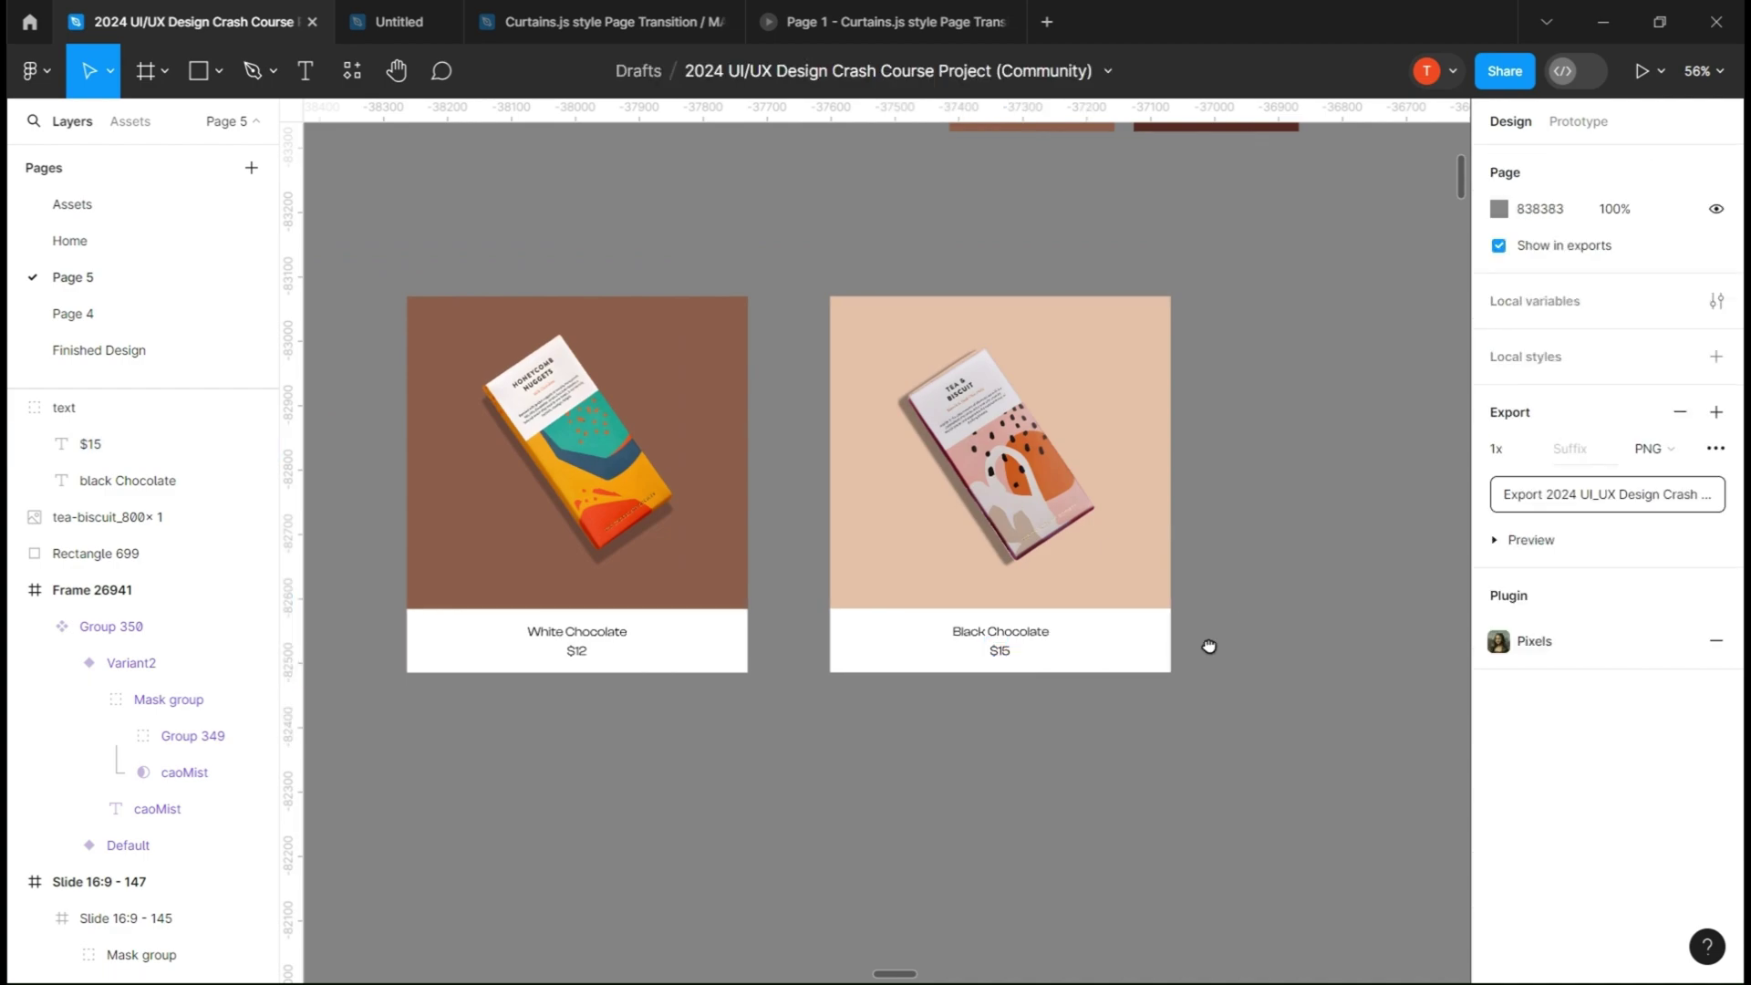
- Draw a black line about 487 long along the beige rectangle's lower edge and order it beneath that rectangle
drag(1207, 644, 1136, 659)
drag(771, 624, 1083, 626)
click(1500, 532)
drag(1346, 601, 1080, 749)
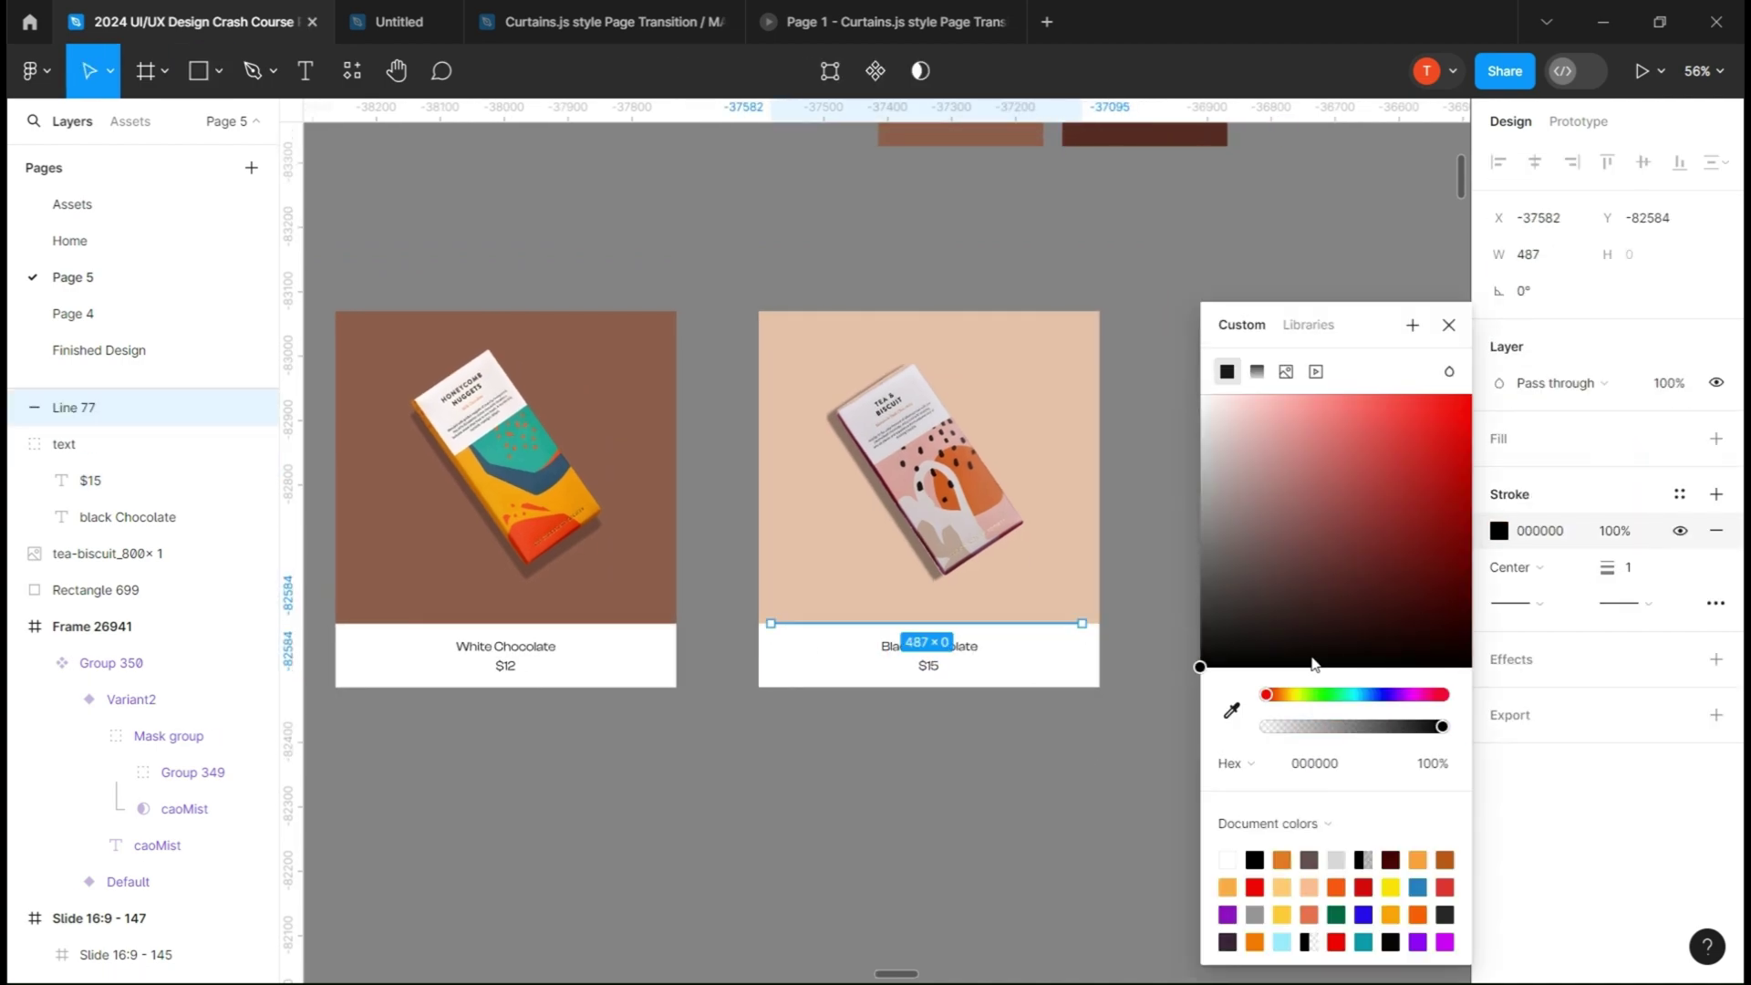
key(Escape)
click(16, 444)
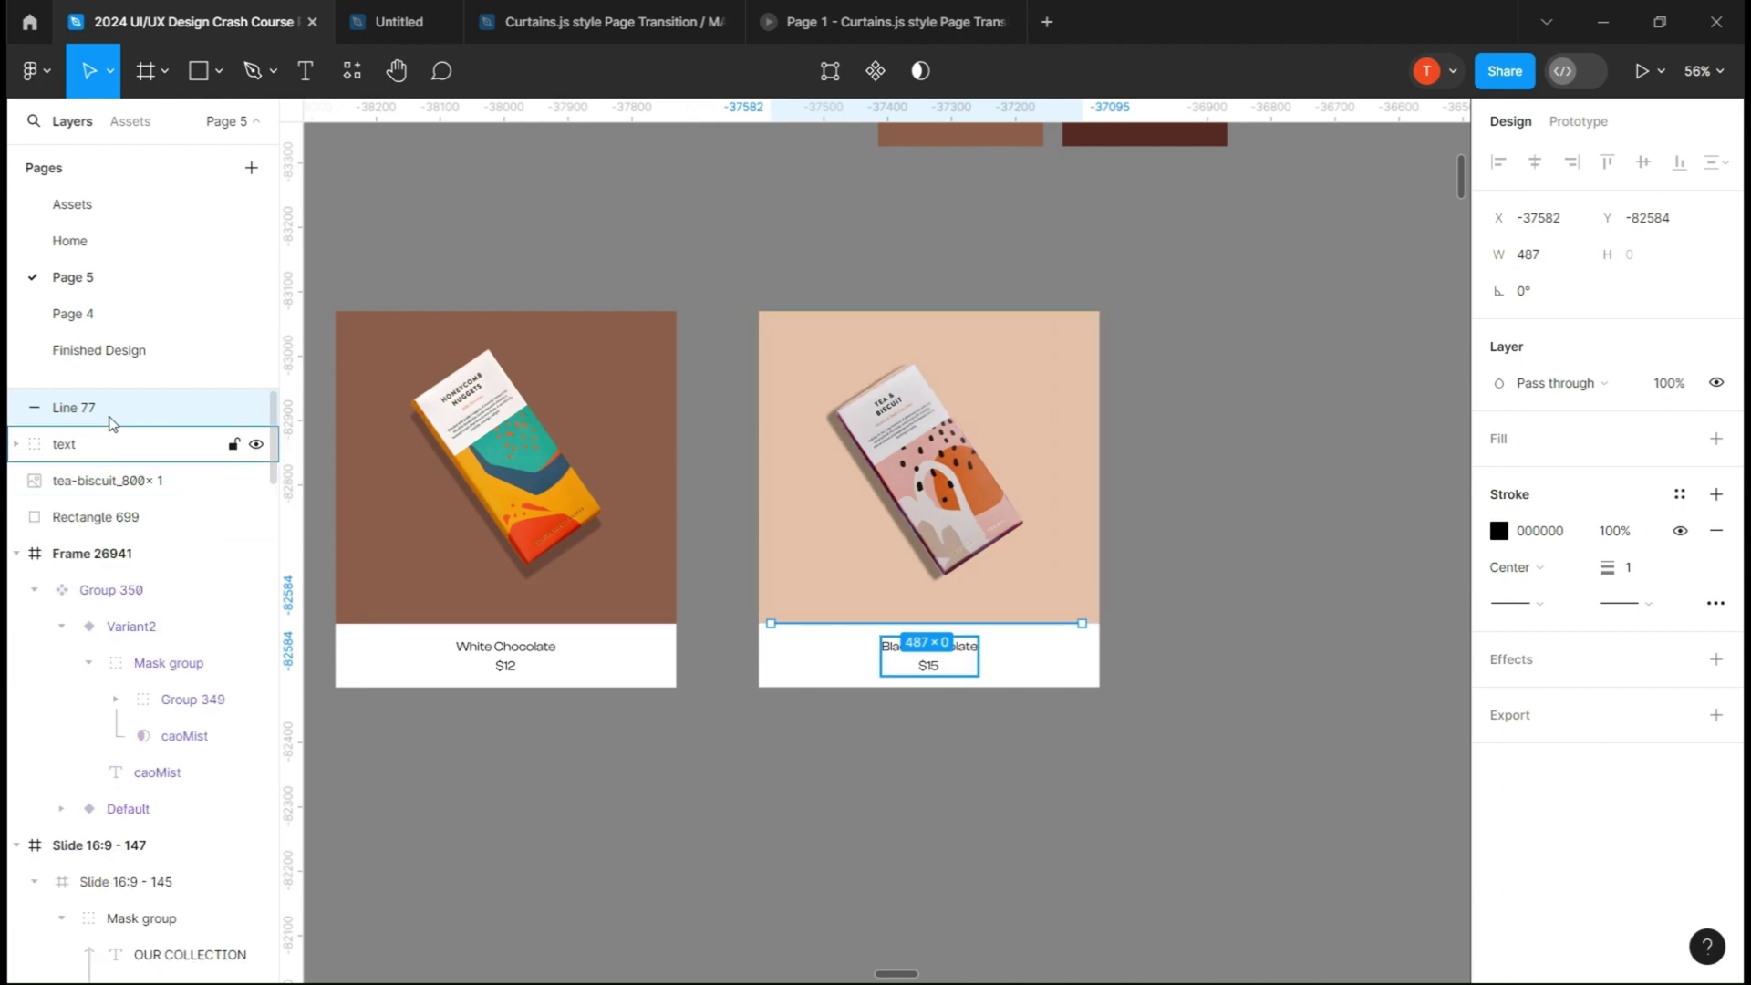
scroll(809, 777, up, 1)
- Add a white 495 × 72 rectangle along the lower edge of the card's beige area
click(832, 806)
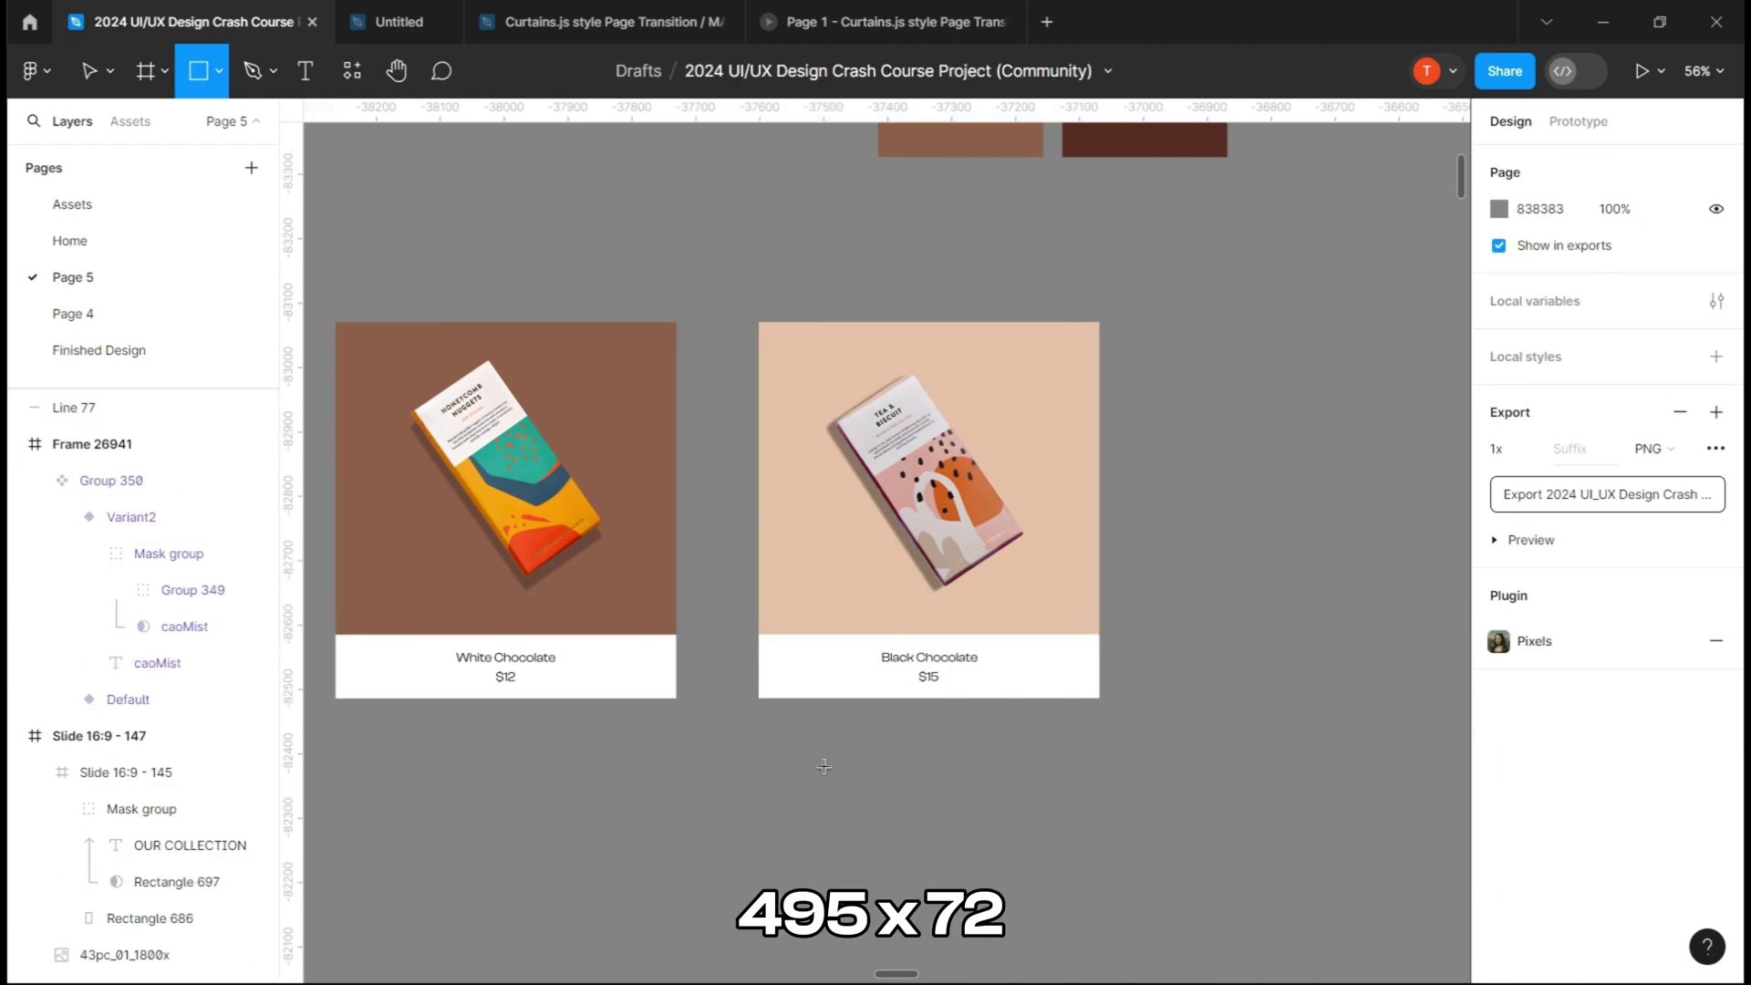
click(1223, 521)
click(1641, 255)
text(72)
click(1336, 554)
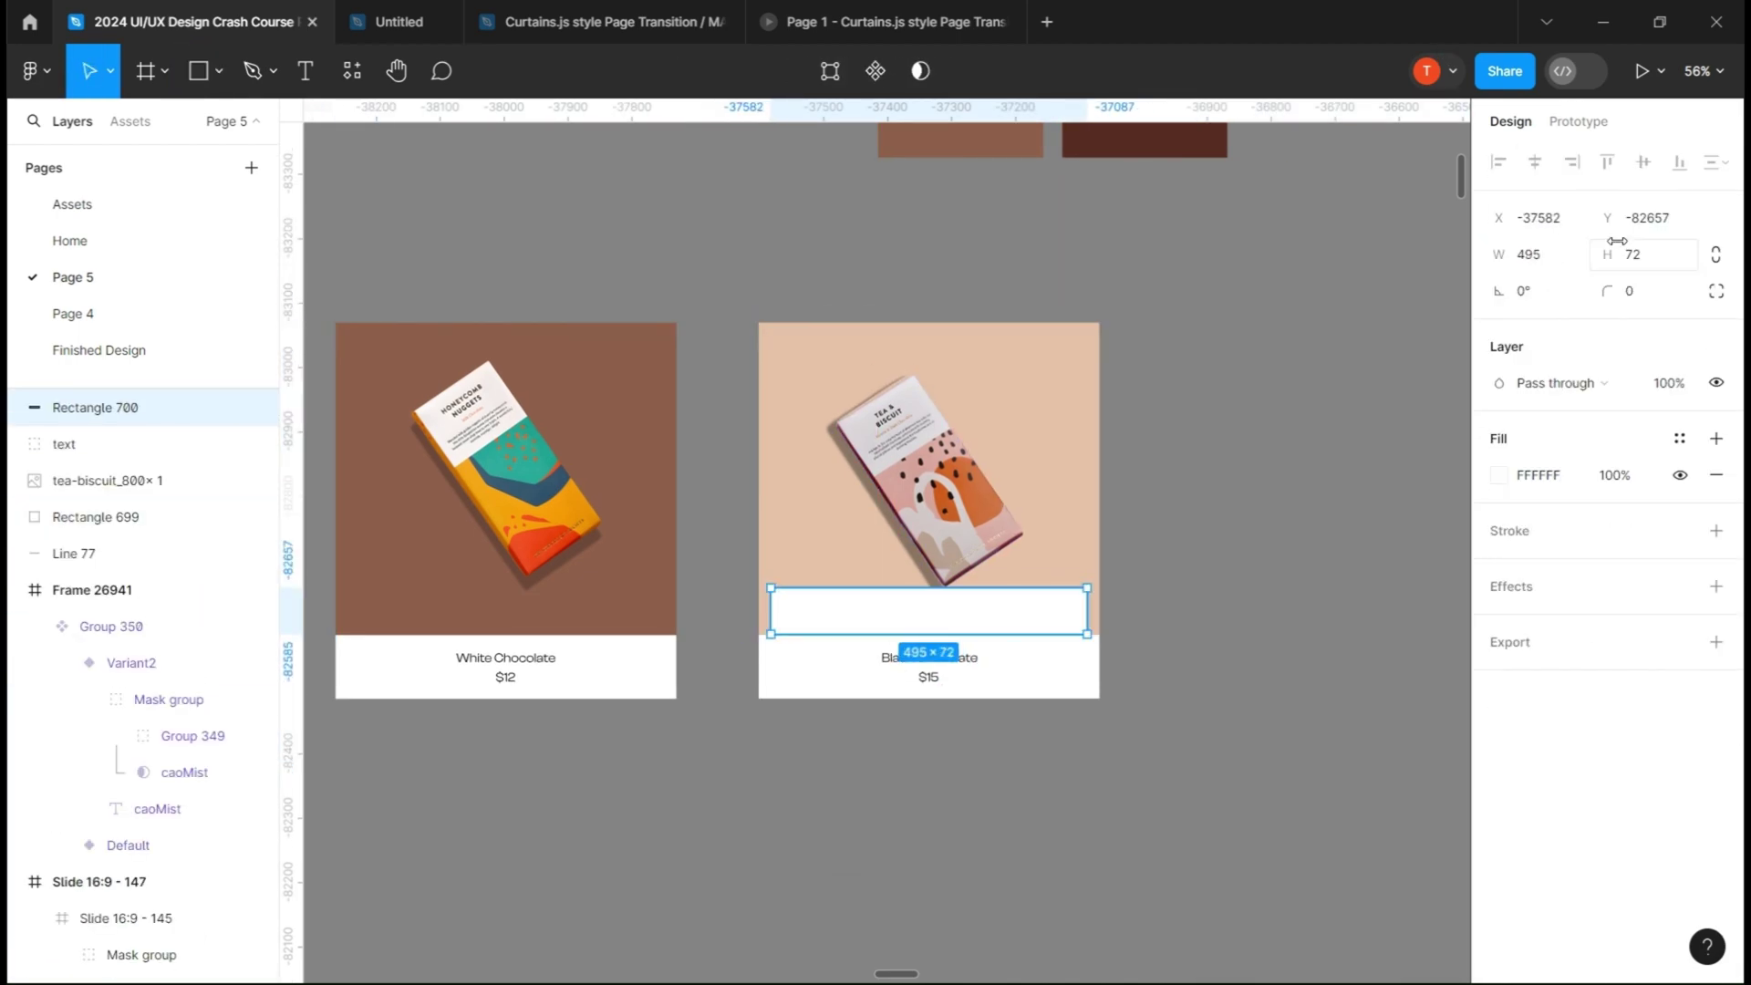
- Duplicate the Black Chocolate text onto the 495 × 72 rectangle, order it above the rectangle and change it to Add To Card
click(905, 664)
double_click(907, 665)
drag(907, 665, 910, 608)
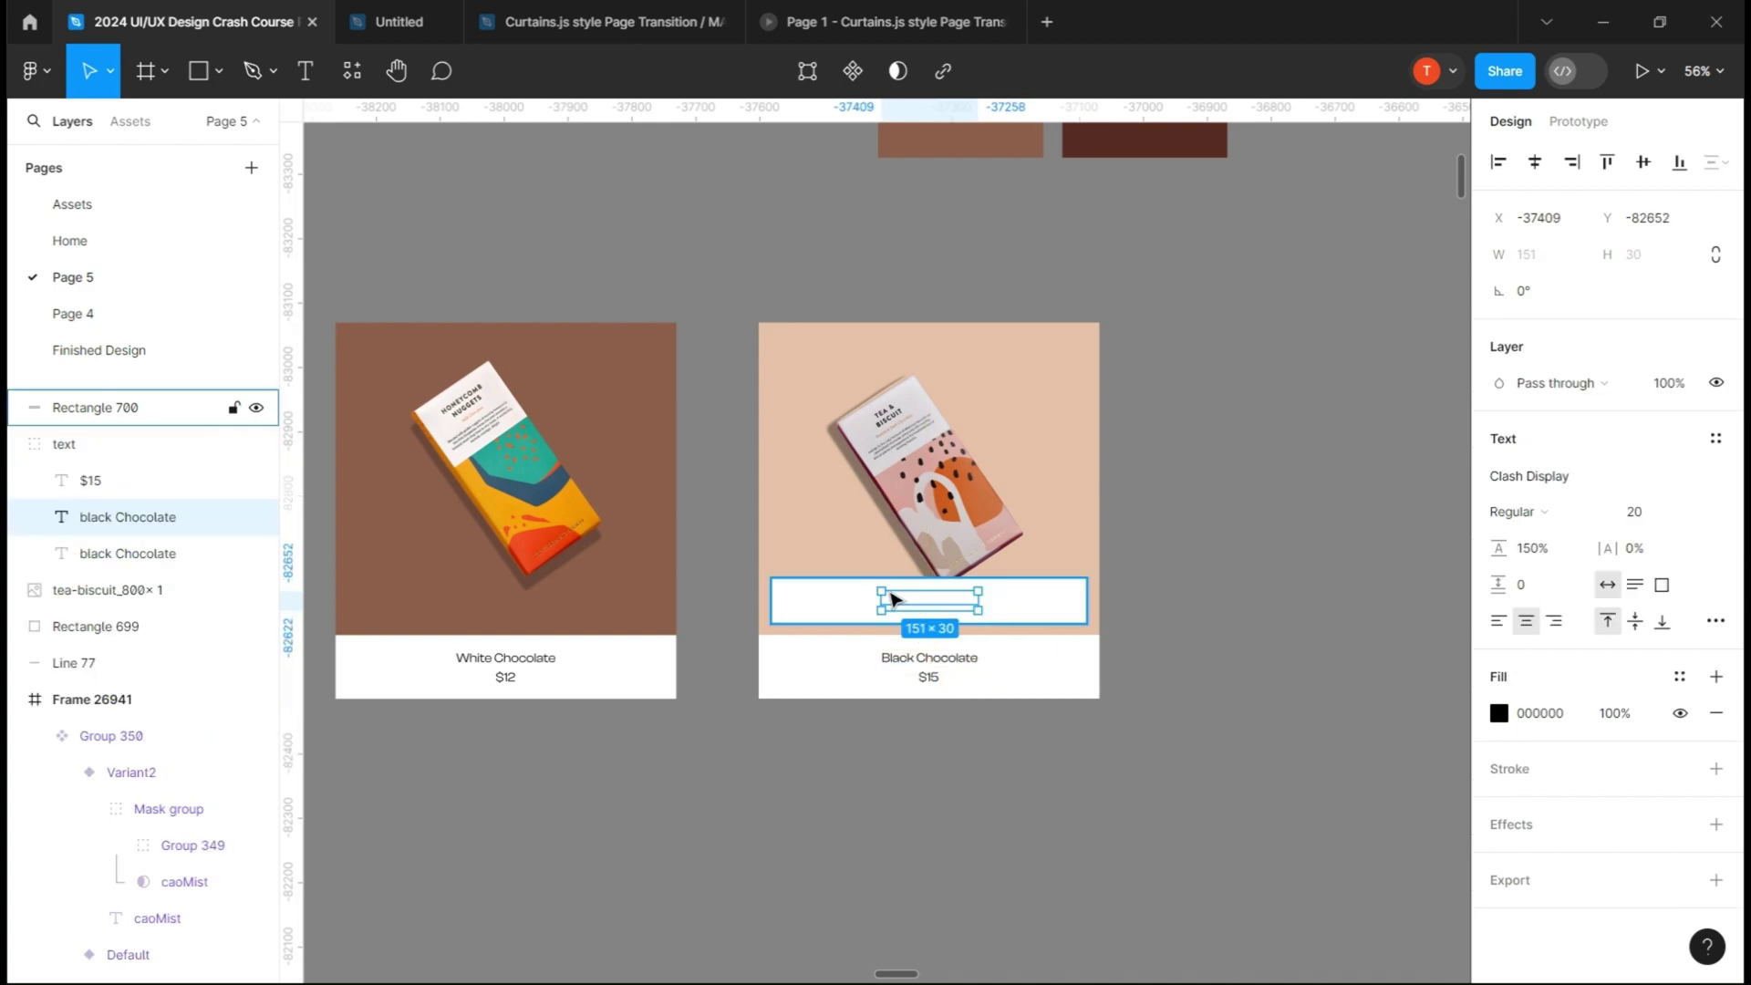
drag(76, 404, 75, 401)
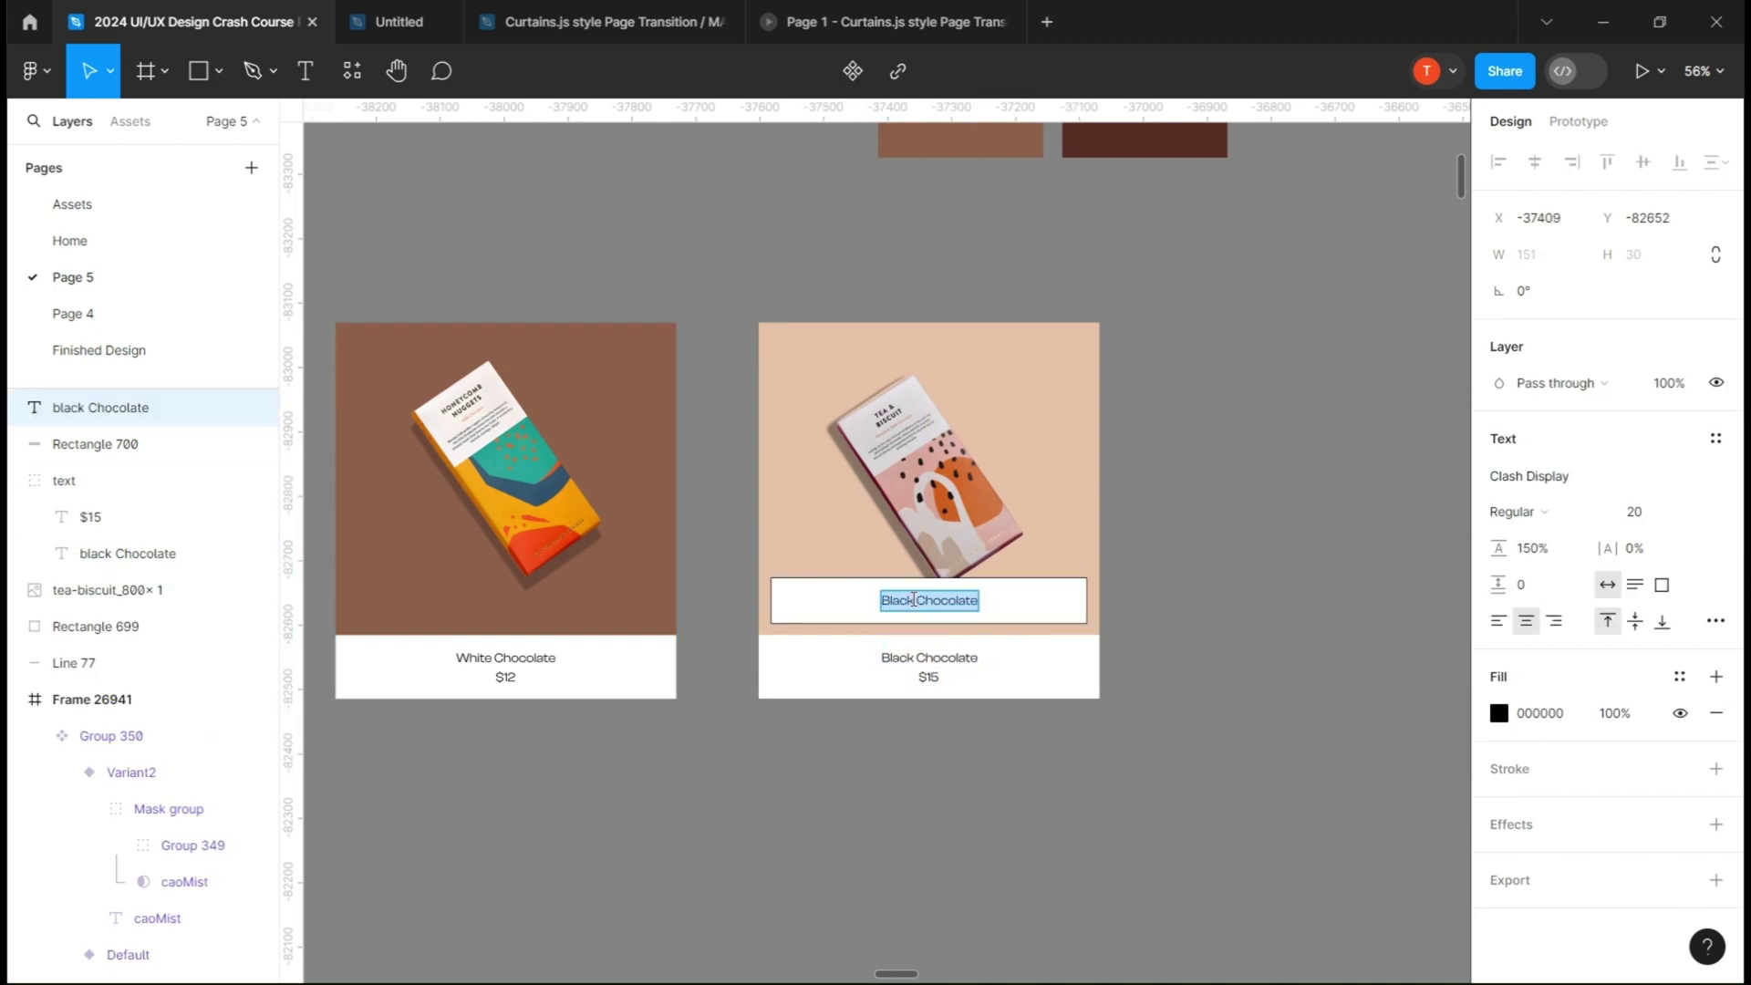
key(ctrl+a)
click(1536, 512)
click(943, 602)
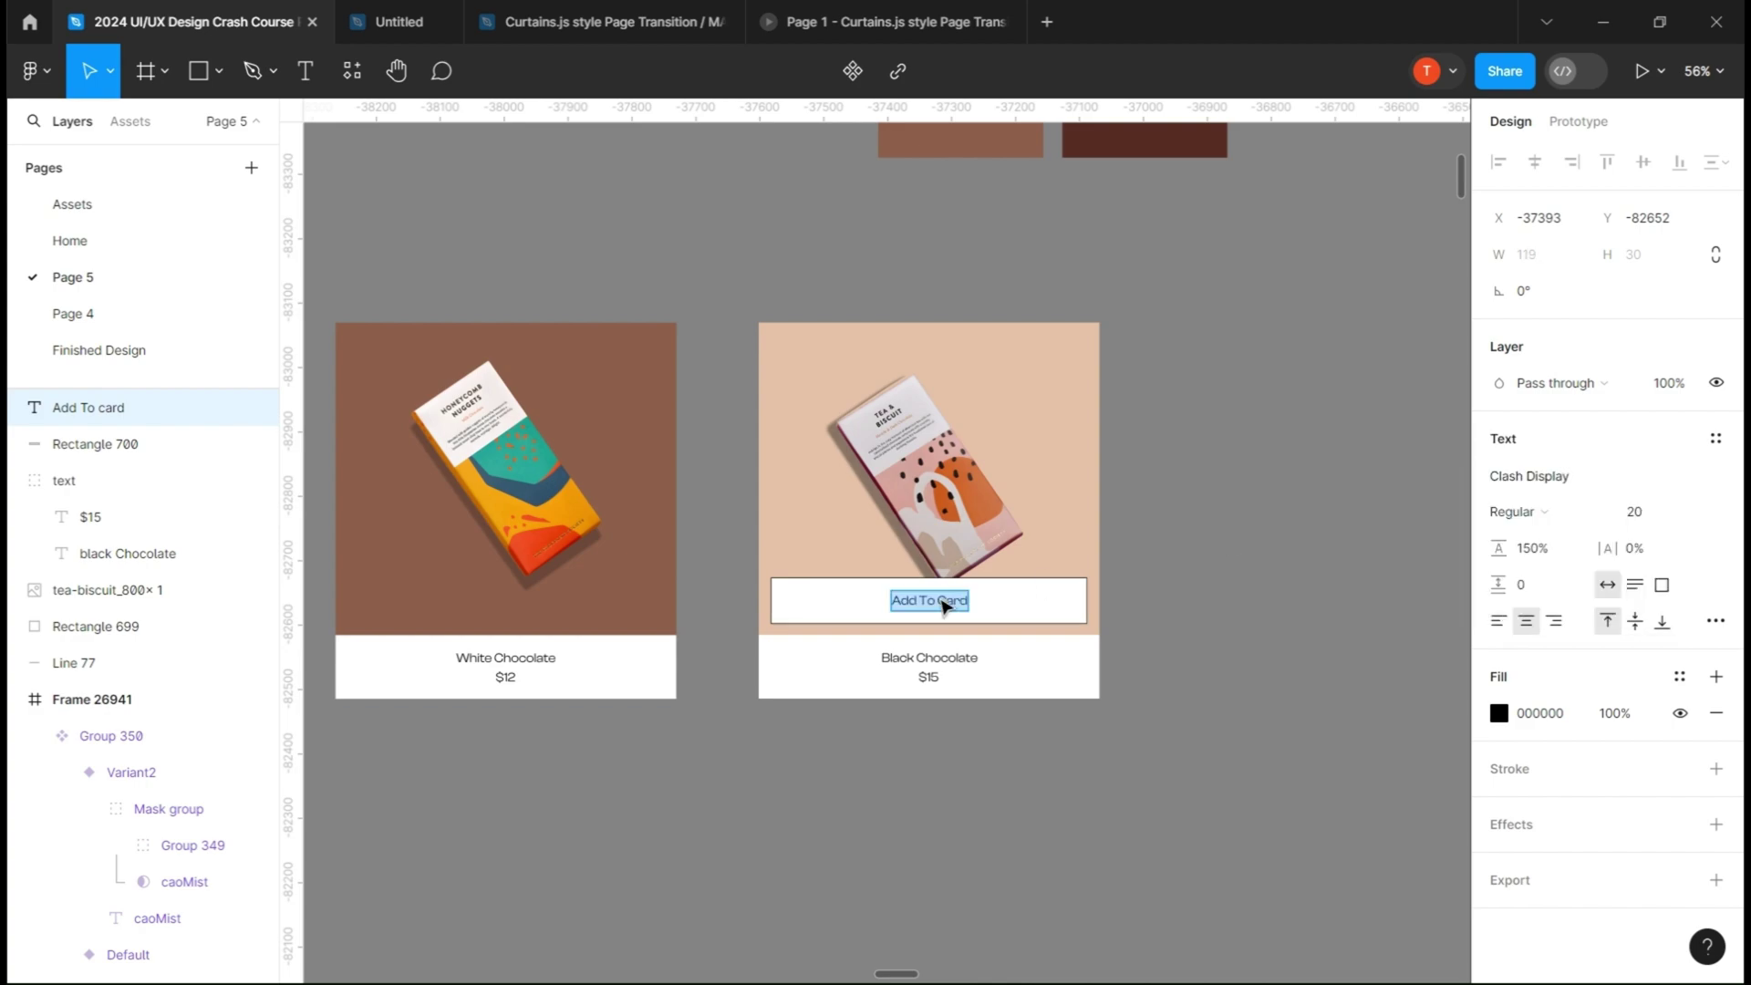
- Import a round plus icon from the Iconify plugin onto the empty canvas beside the Black Chocolate card
click(37, 70)
mouse_move(118, 383)
click(292, 411)
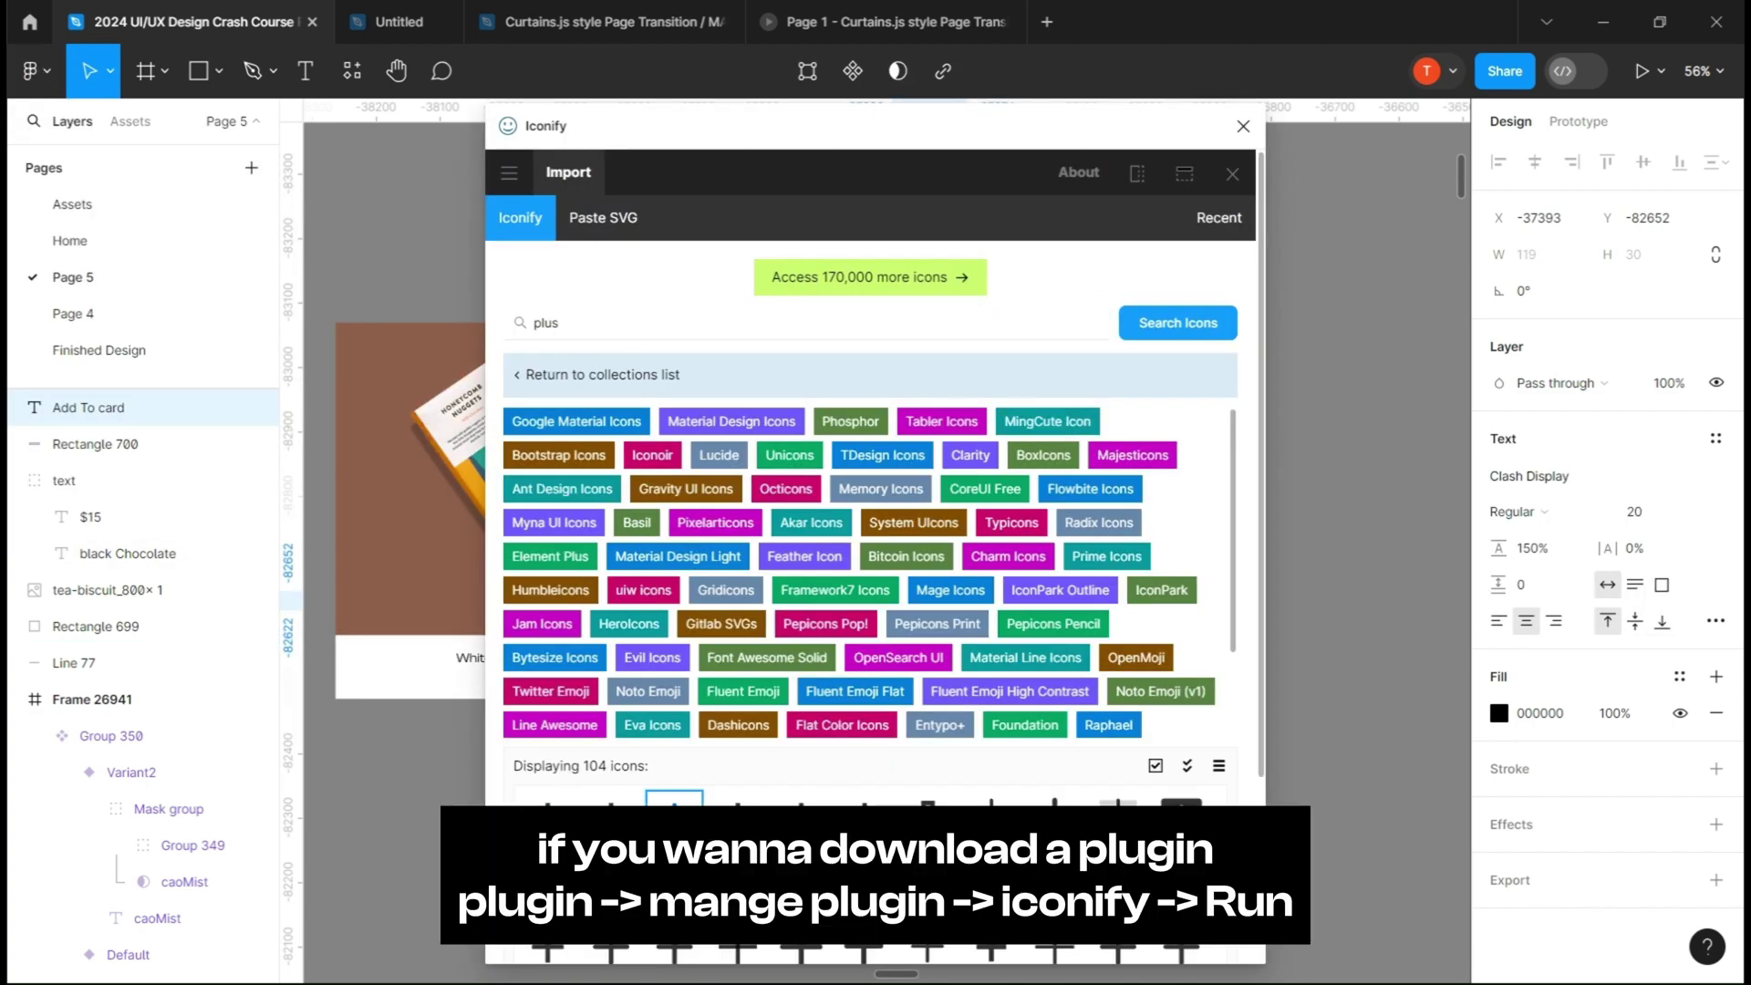
drag(674, 821, 1354, 641)
click(1242, 126)
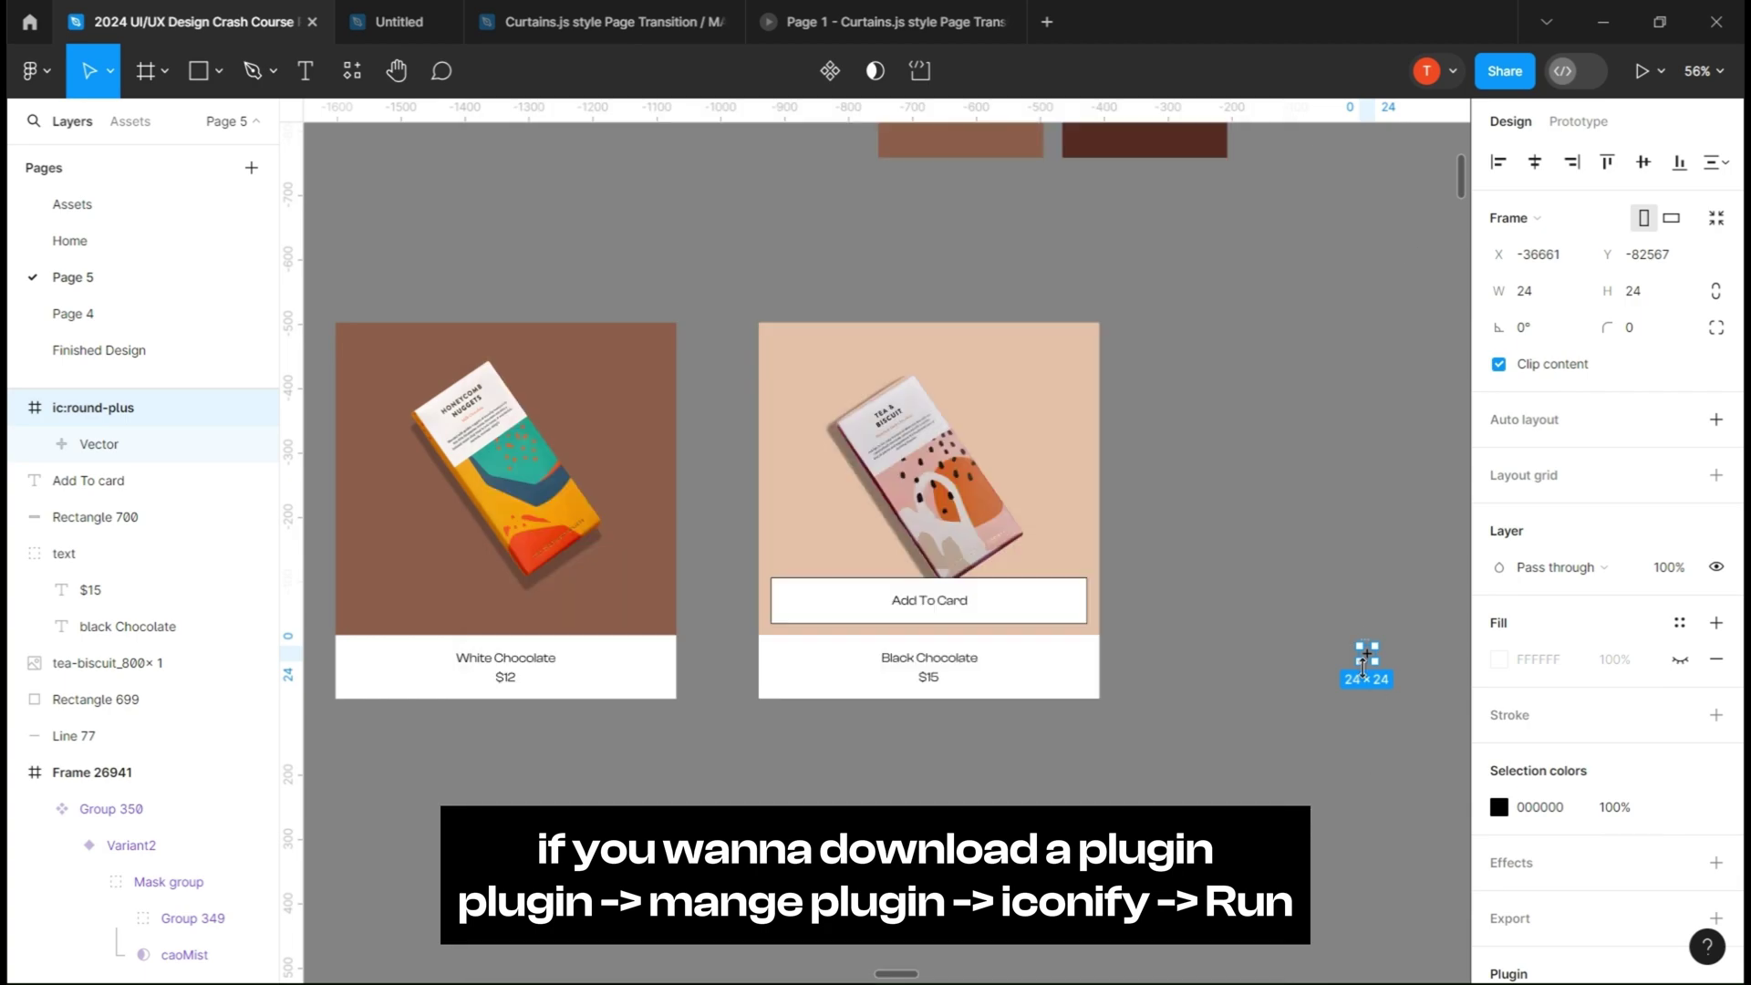
- Take the plus vector out of its frame, place it before the Add To Card text and combine both in an auto layout
drag(90, 444, 66, 394)
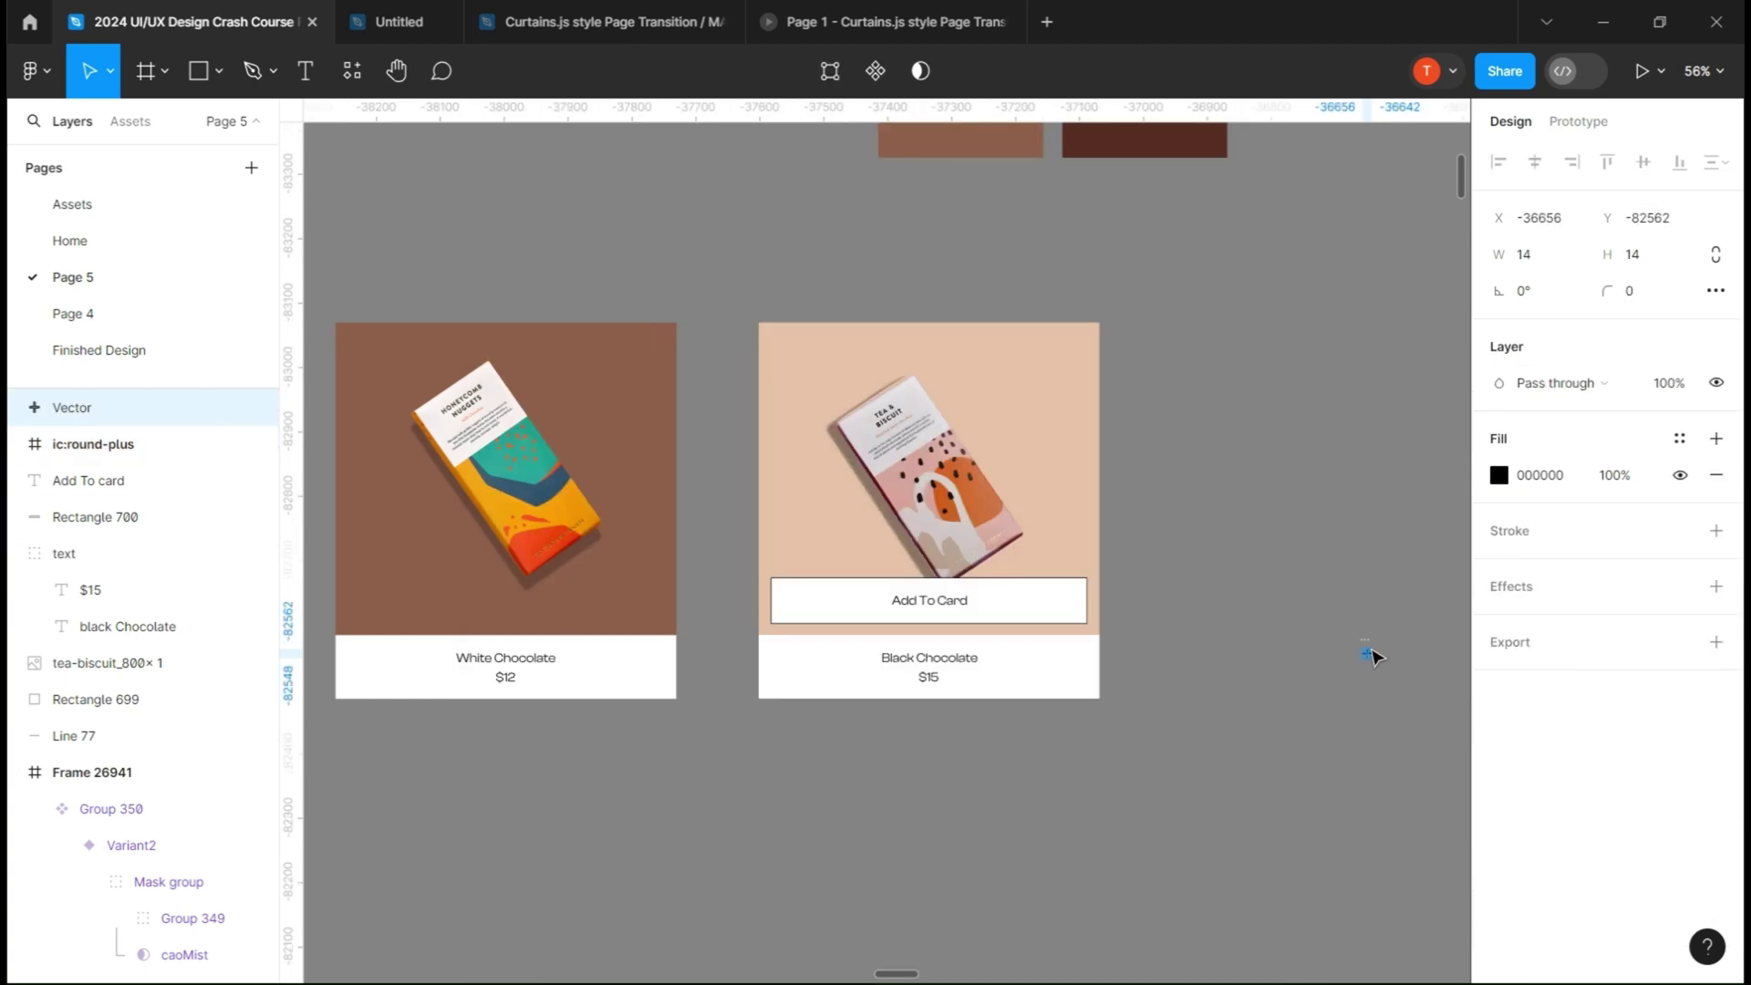
mouse_move(871, 609)
mouse_down()
mouse_move(835, 581)
mouse_move(850, 591)
mouse_up()
scroll(866, 602, up, 5)
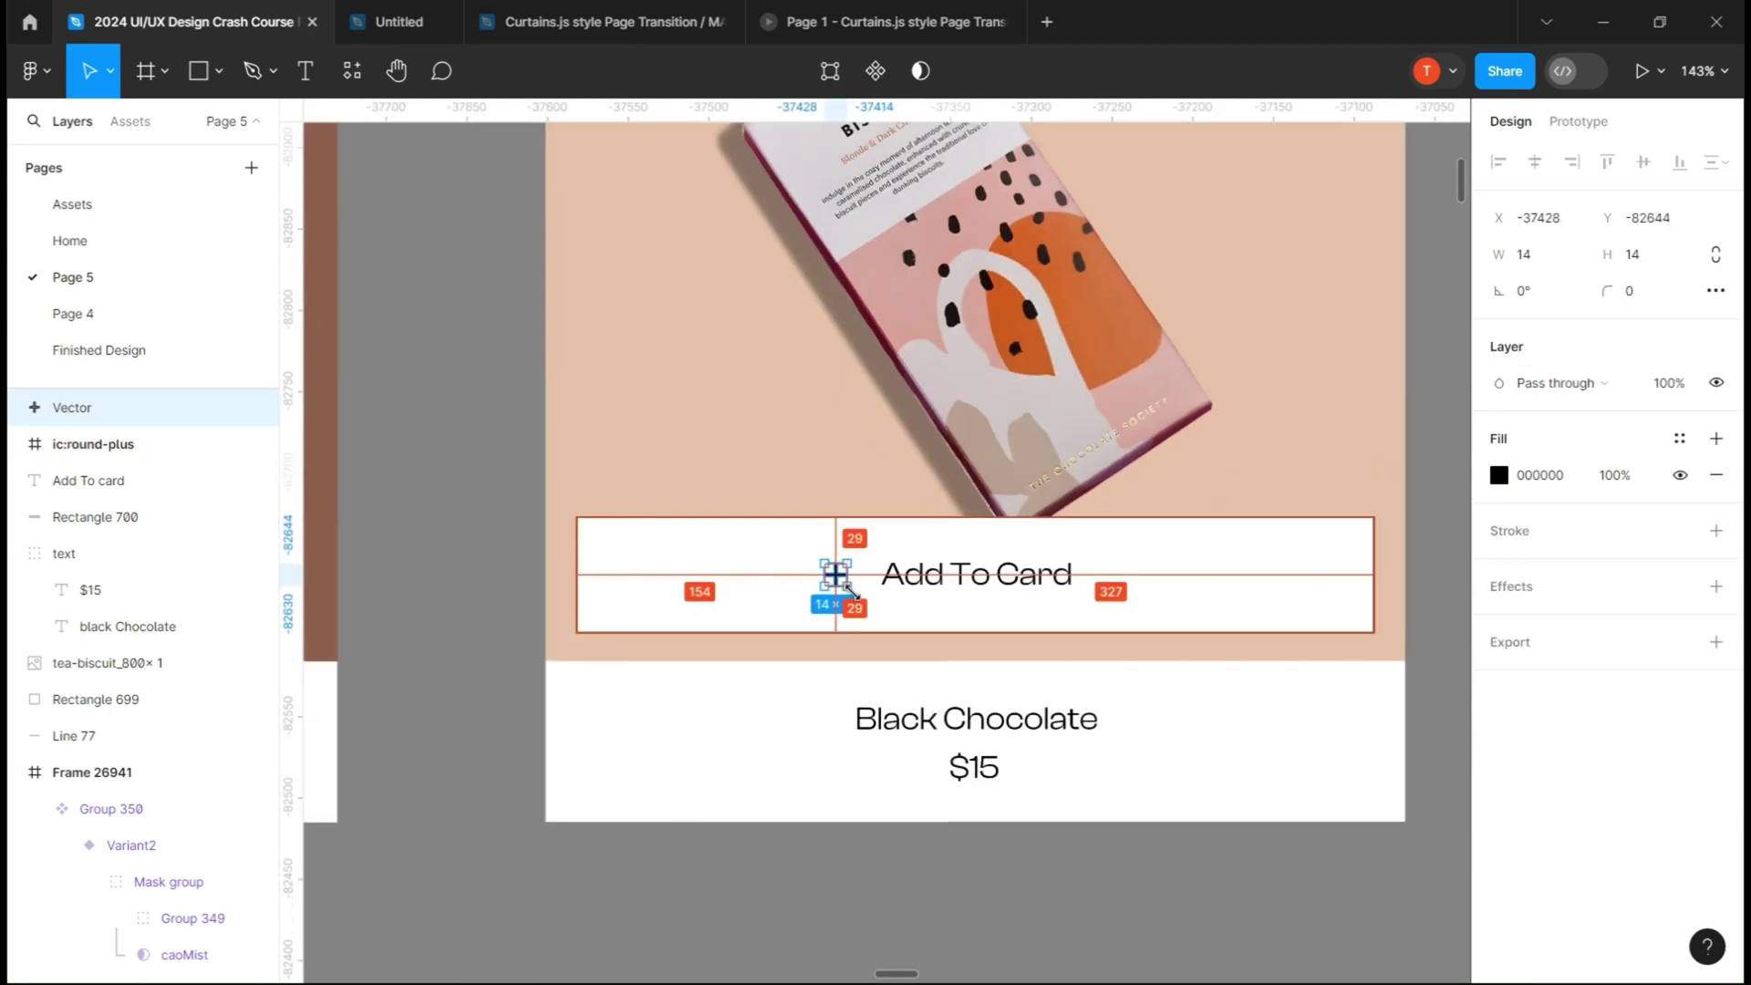
shift+click(975, 574)
key(shift+a)
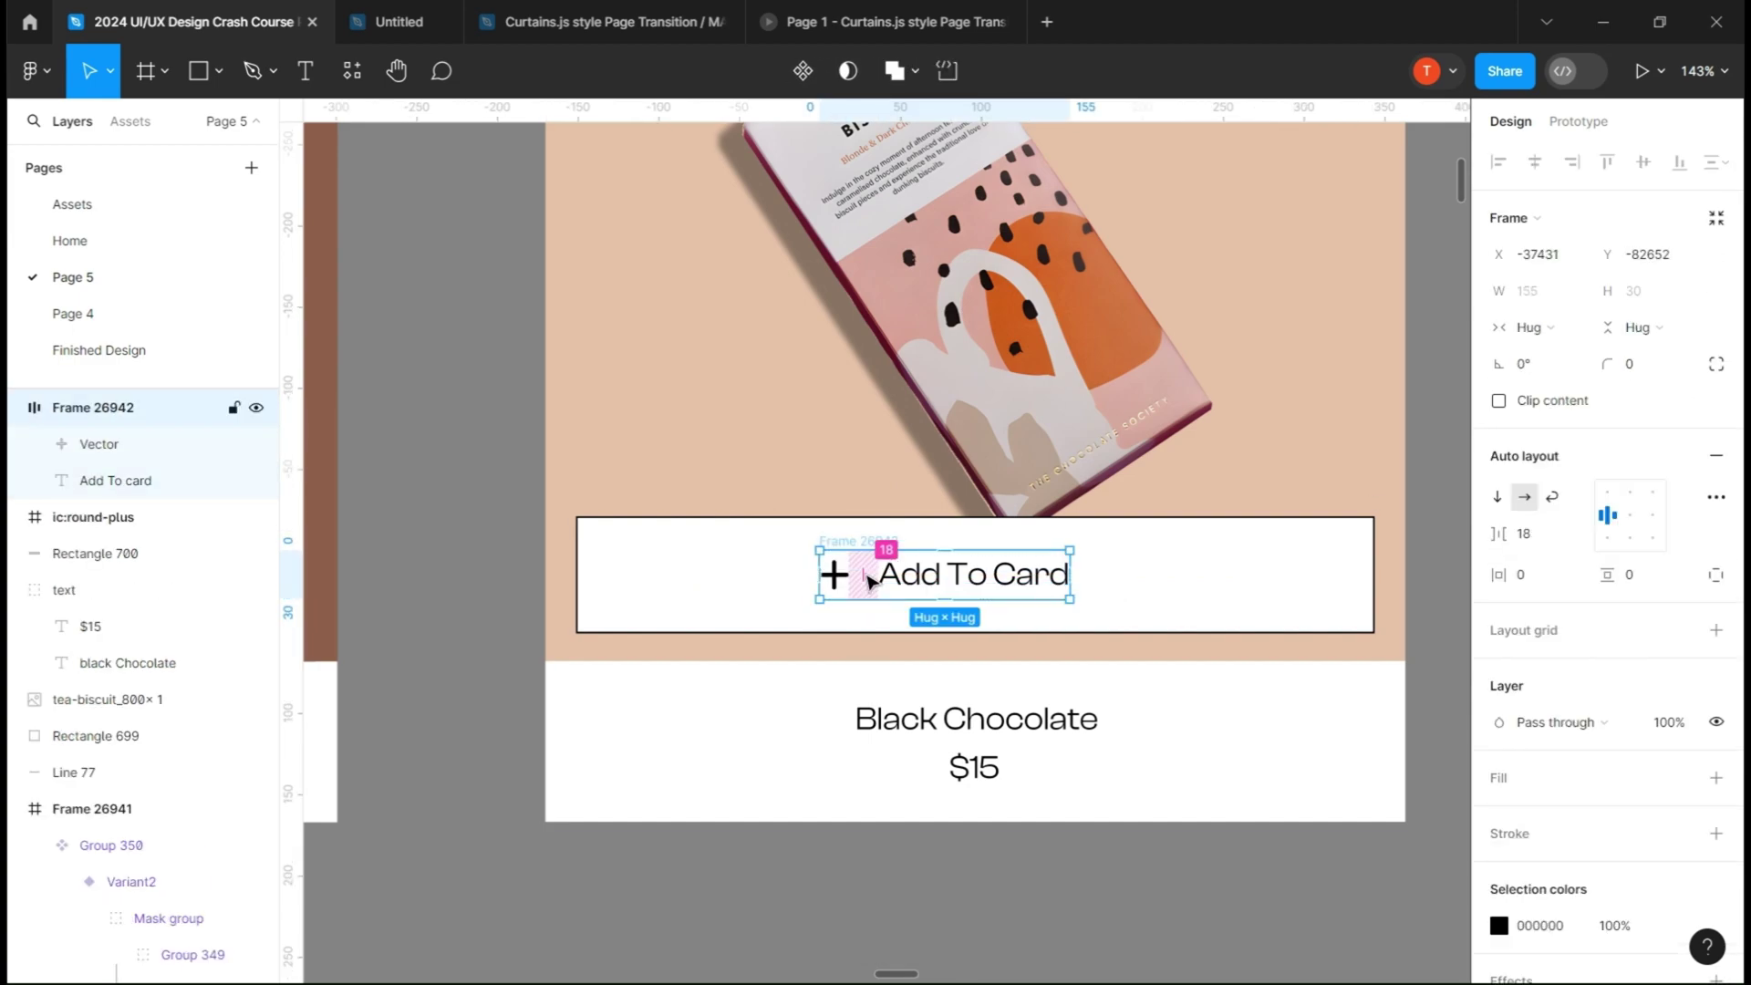
click(1094, 611)
- Order the add to group beneath the beige rectangle within the Black Chocolate card's layers
click(86, 453)
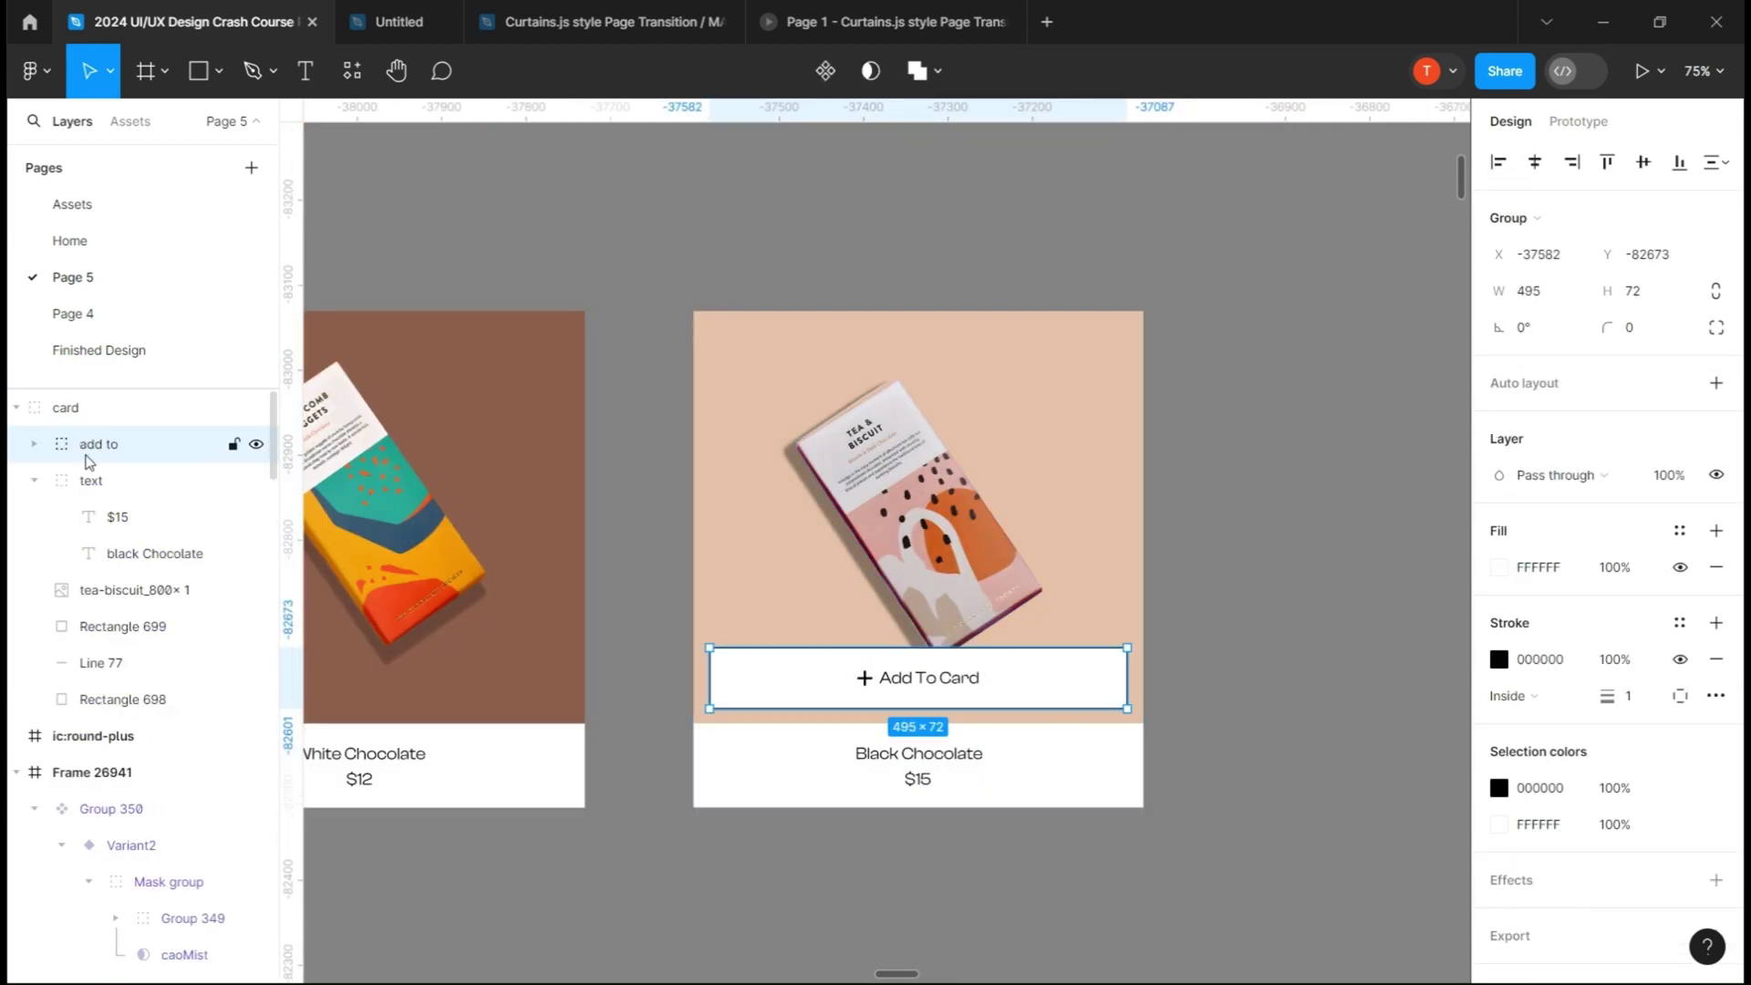
click(35, 481)
click(111, 519)
click(113, 552)
drag(100, 445, 125, 574)
- Group the Tea & Biscuit image with the beige rectangle, and group the card's text with the white background rectangle
click(137, 517)
shift+click(132, 481)
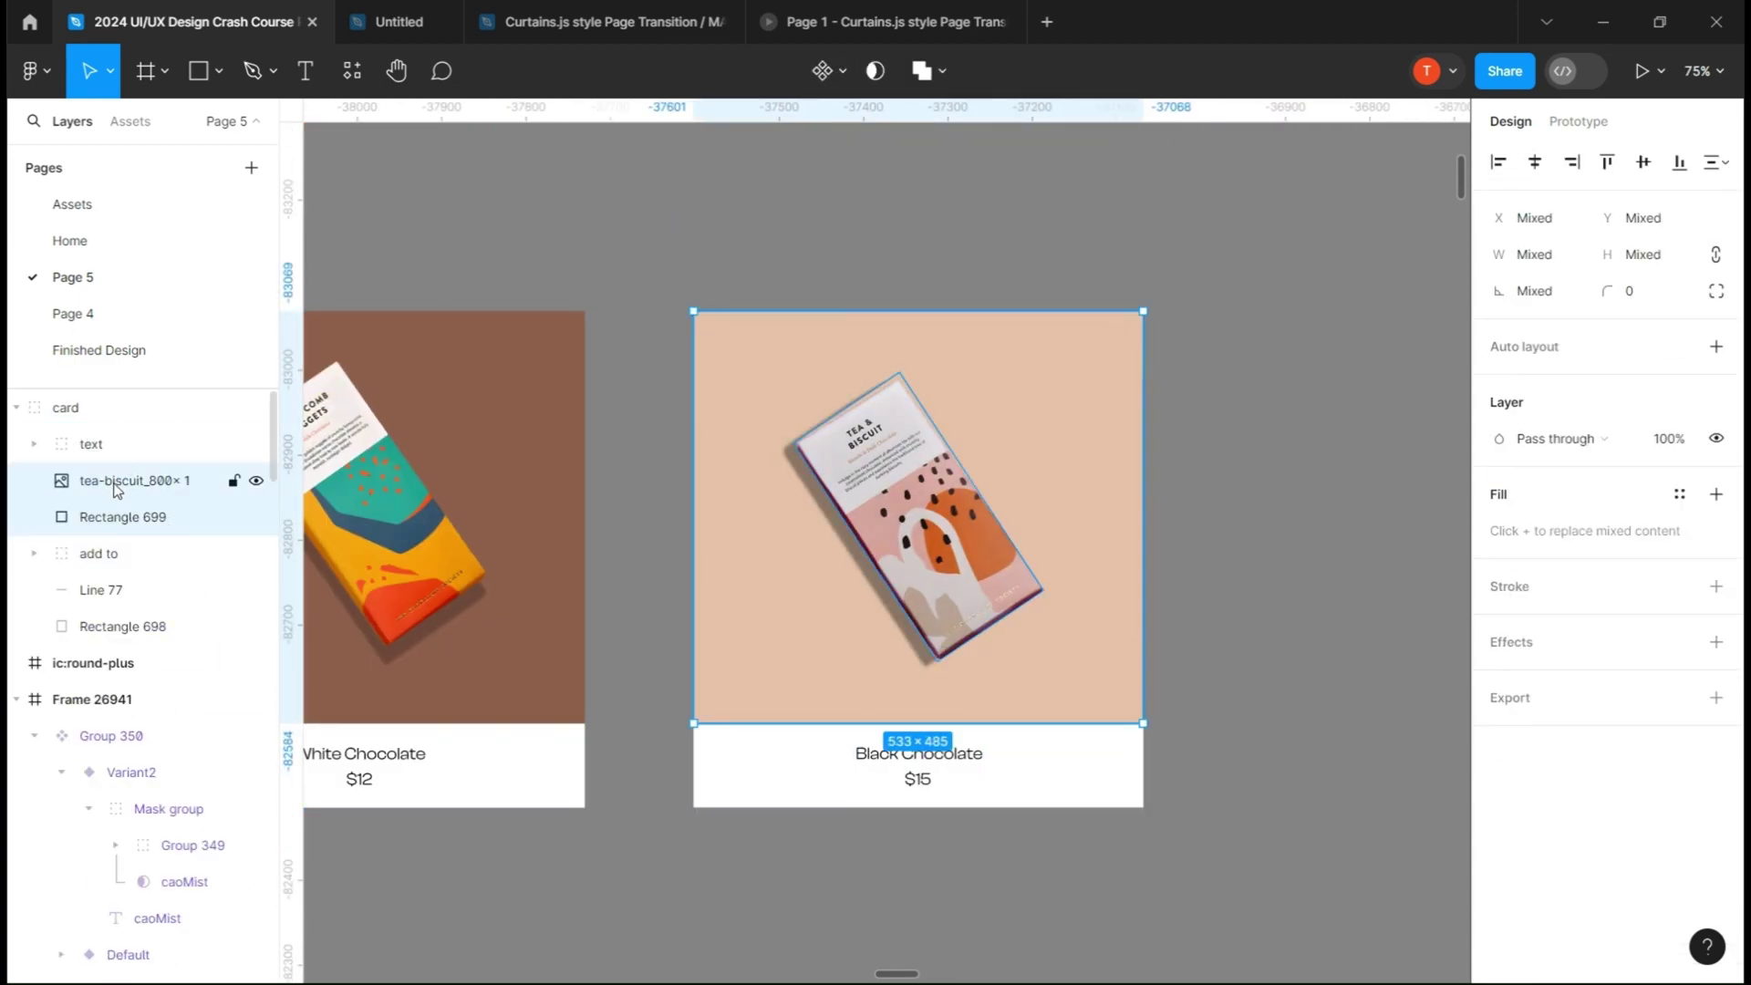
key(ctrl+g)
drag(121, 447, 116, 594)
shift+click(116, 595)
key(ctrl+g)
- Rename the image-and-beige group content and the text-and-white-background group outside
double_click(101, 444)
text(content)
double_click(109, 553)
text(outside)
click(684, 917)
- Copy the dark chocolate bar from the hero slide to the Black Chocolate card and set its rotation to 0°
scroll(938, 605, down, 3)
click(831, 533)
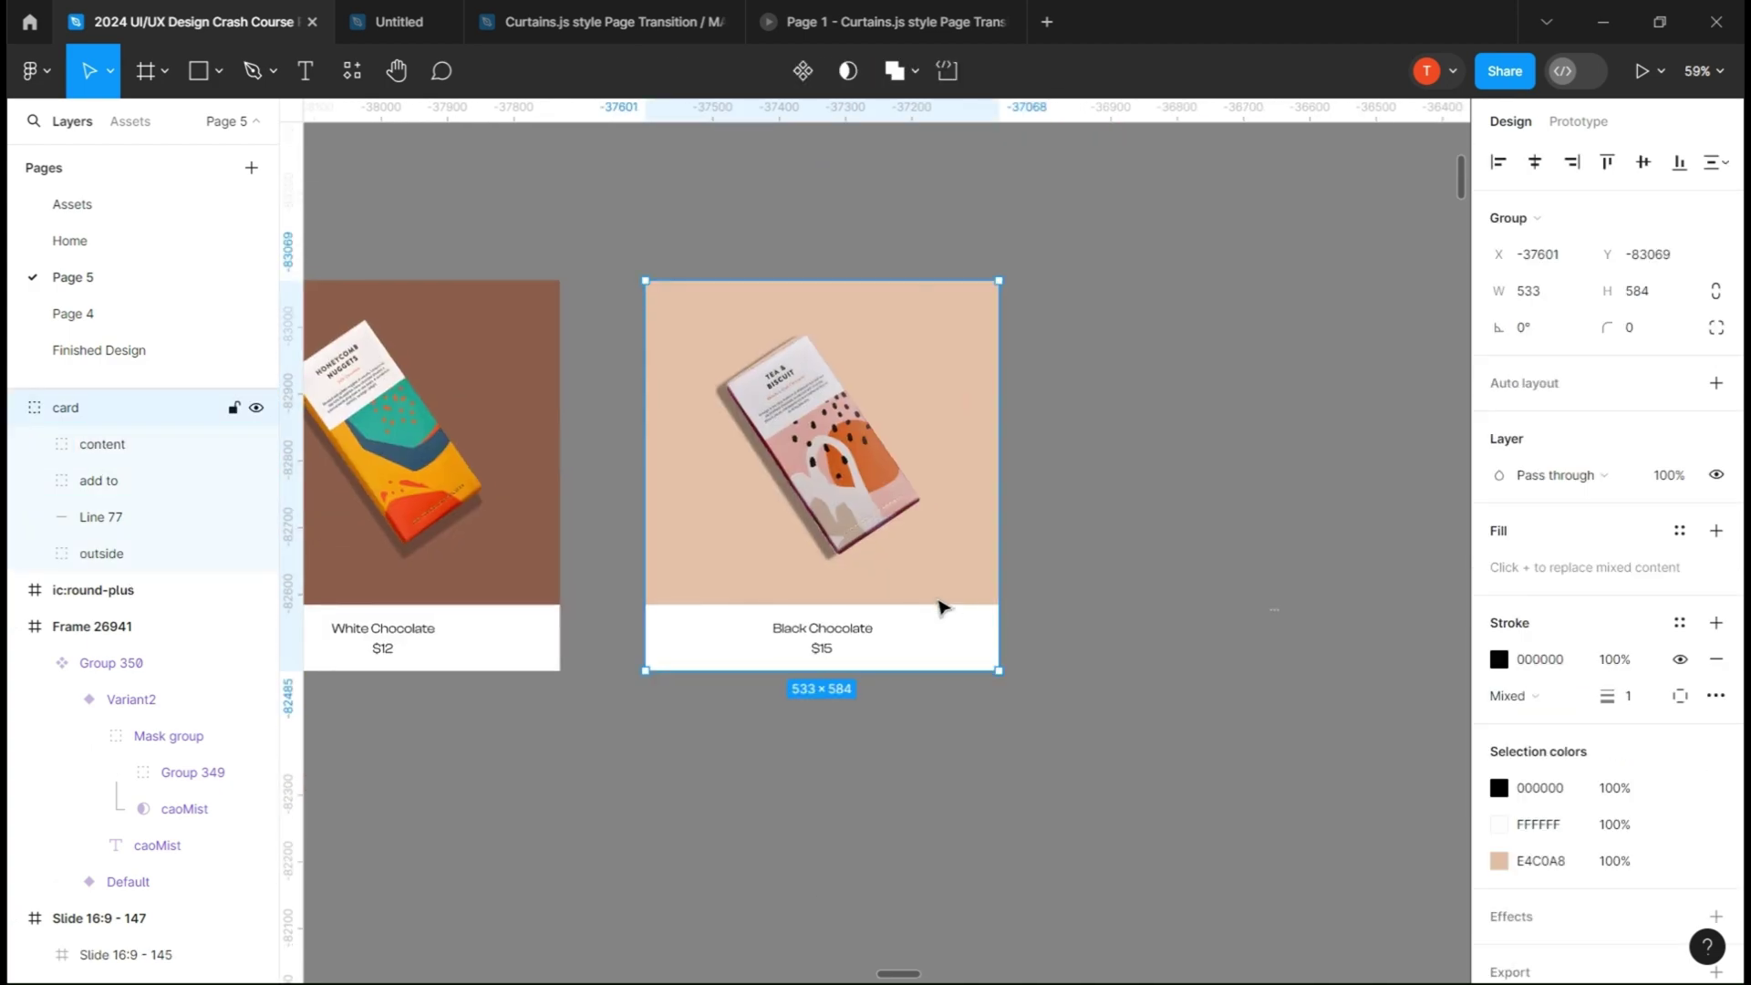
scroll(830, 629, down, 5)
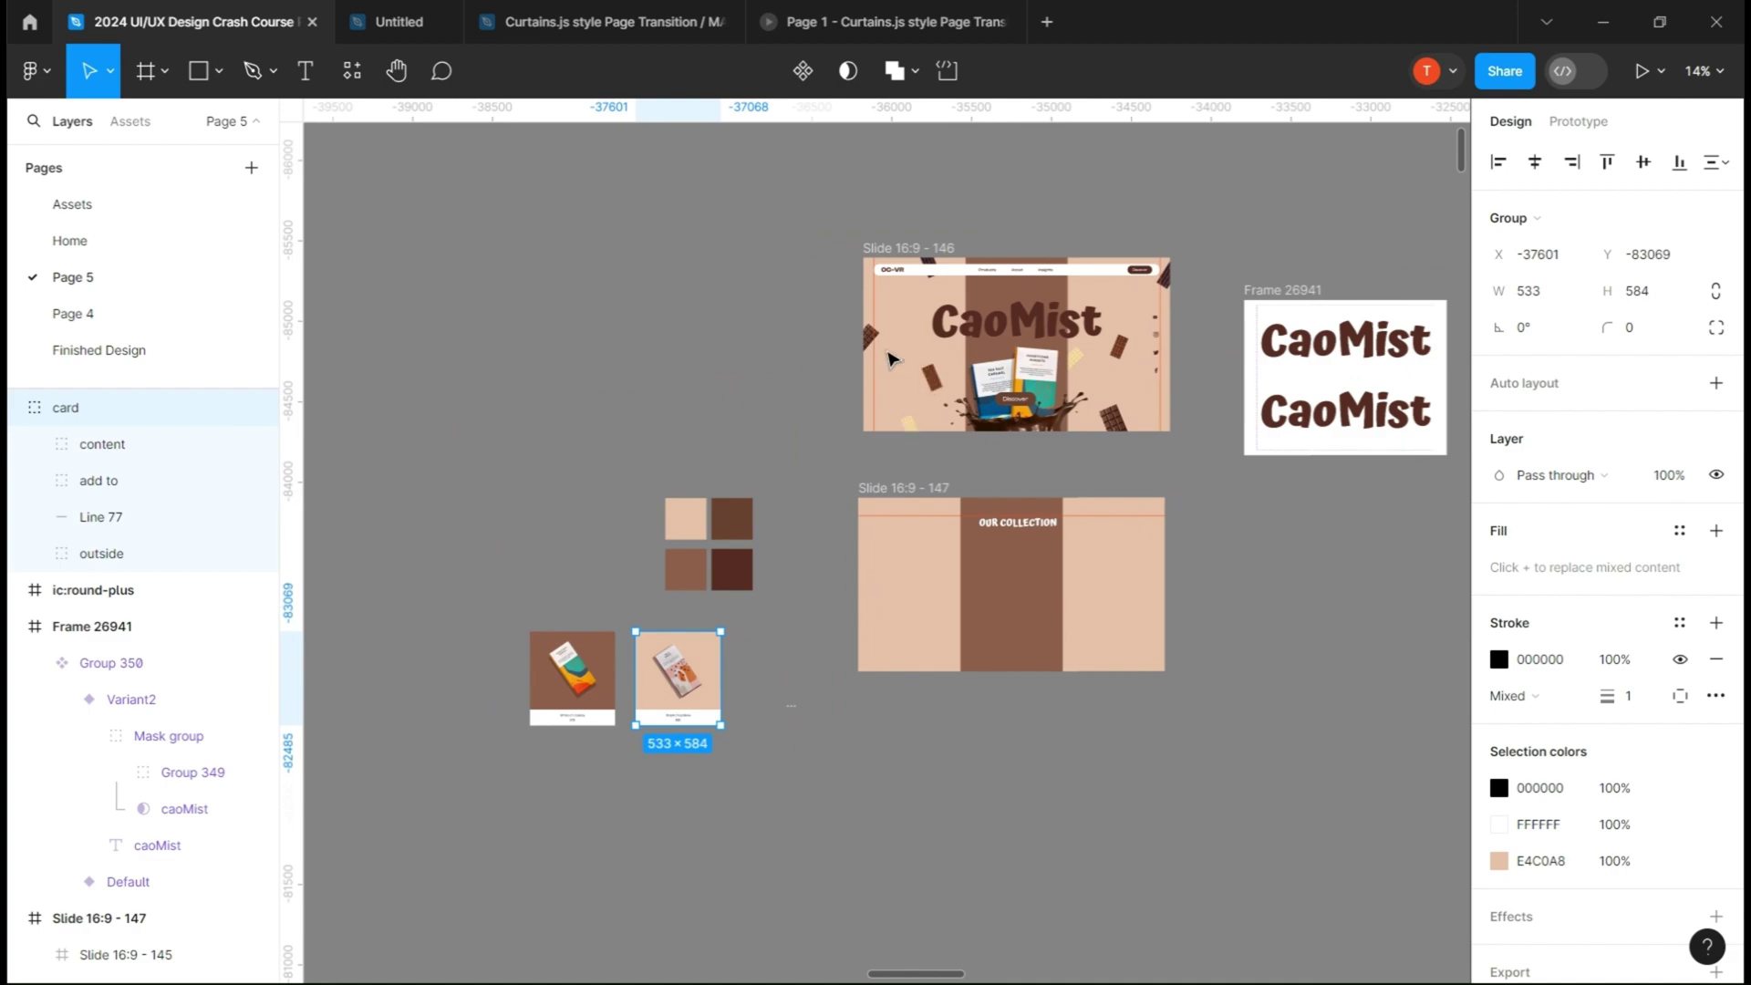
click(1109, 428)
scroll(1165, 273, up, 3)
drag(1165, 273, 744, 732)
click(1541, 291)
text(0)
- Position the dark chocolate bar within the Black Chocolate card and order it beneath the add to group
click(939, 556)
click(709, 665)
drag(709, 661, 710, 633)
drag(122, 409, 121, 535)
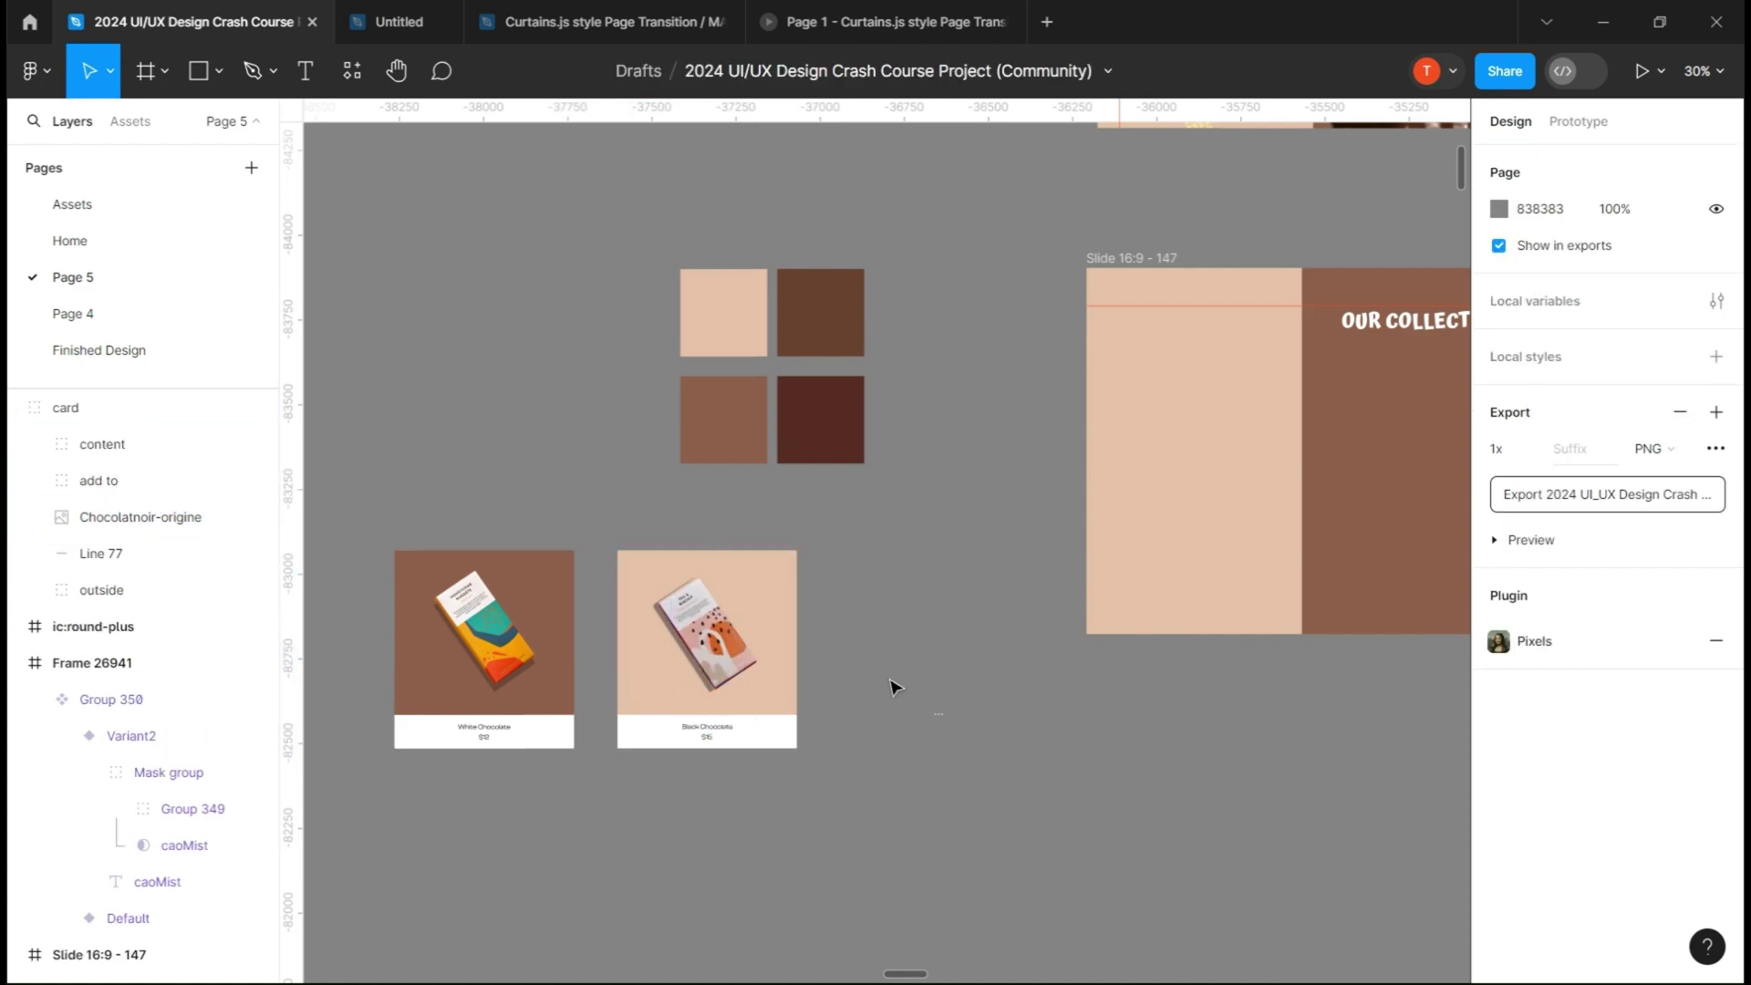
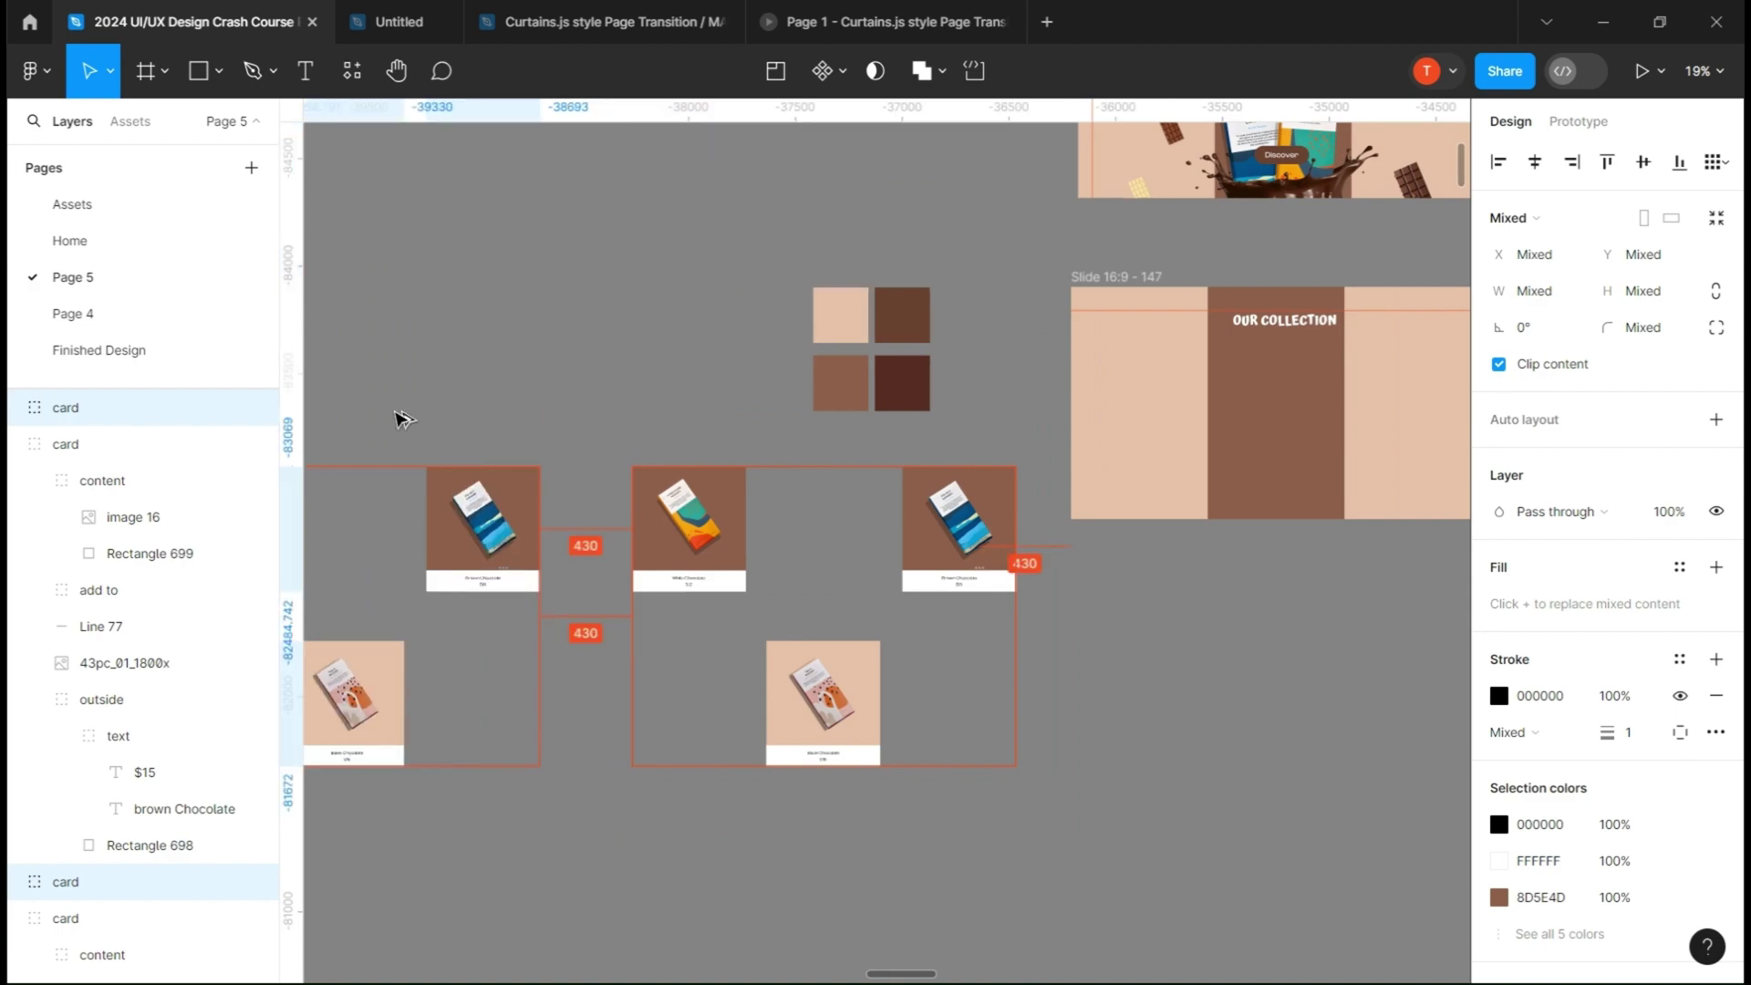
- Turn the Black Chocolate card copy into a component with a second variant and hide that variant's content group
click(397, 415)
click(819, 719)
scroll(1003, 721, down, 2)
scroll(899, 618, up, 5)
click(802, 77)
click(802, 73)
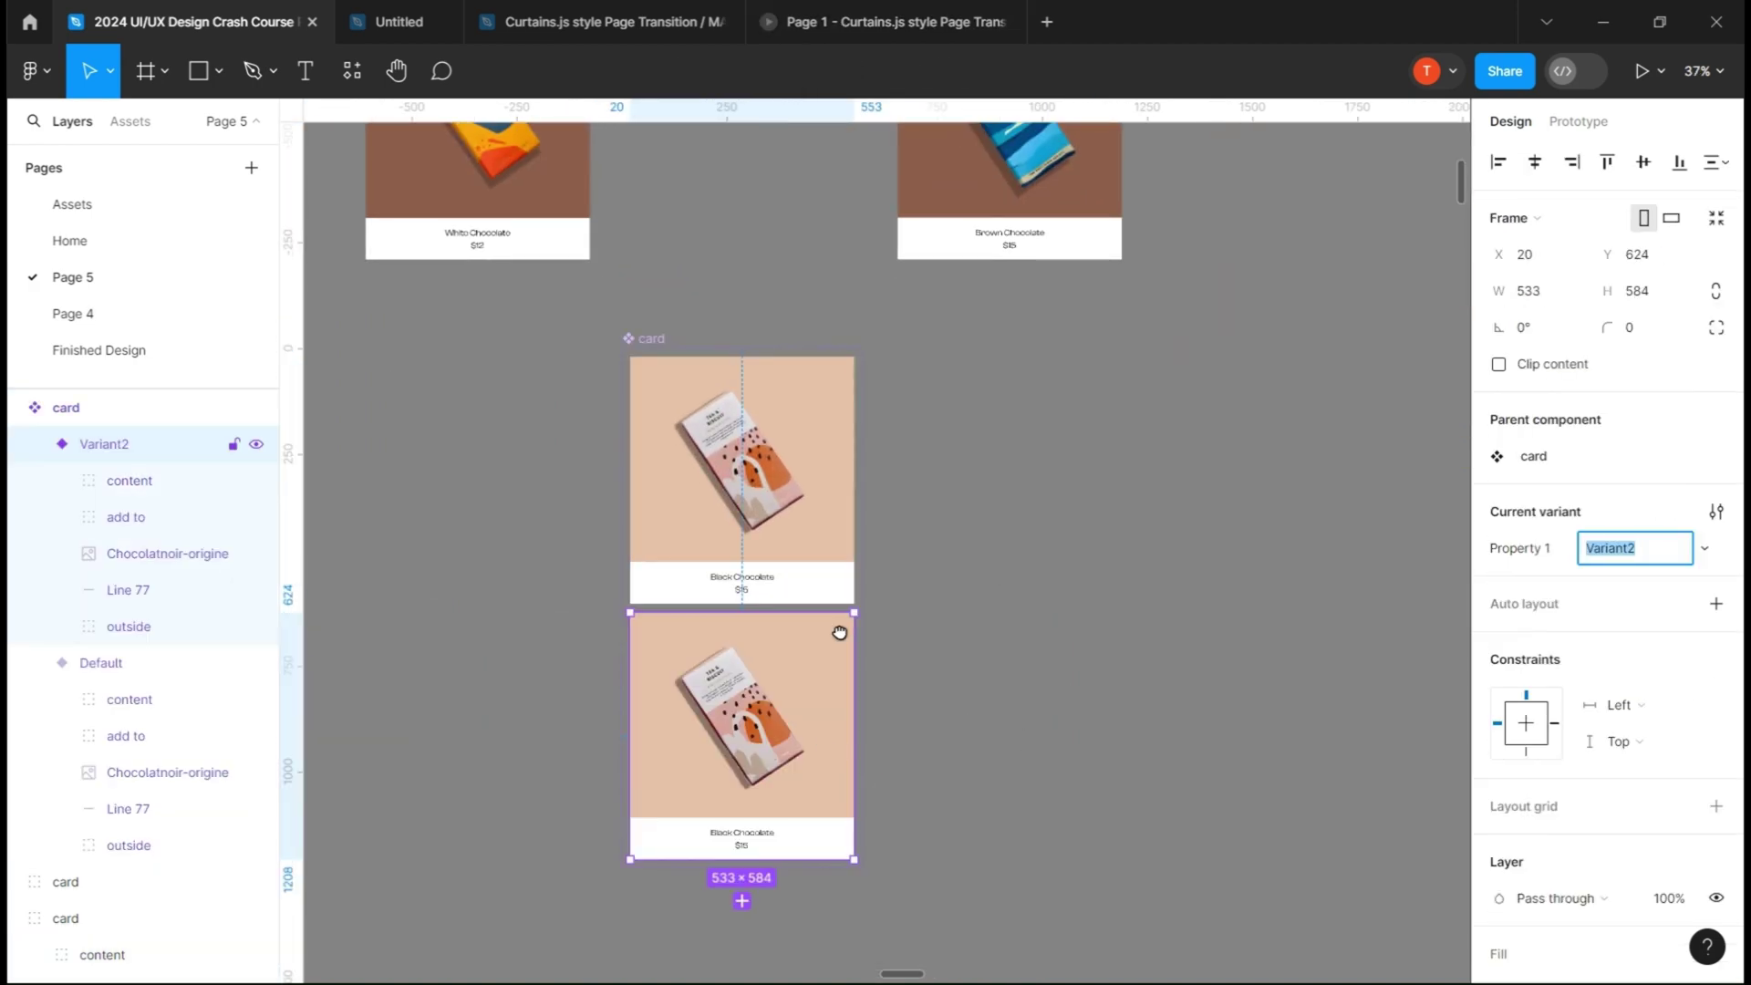
click(257, 482)
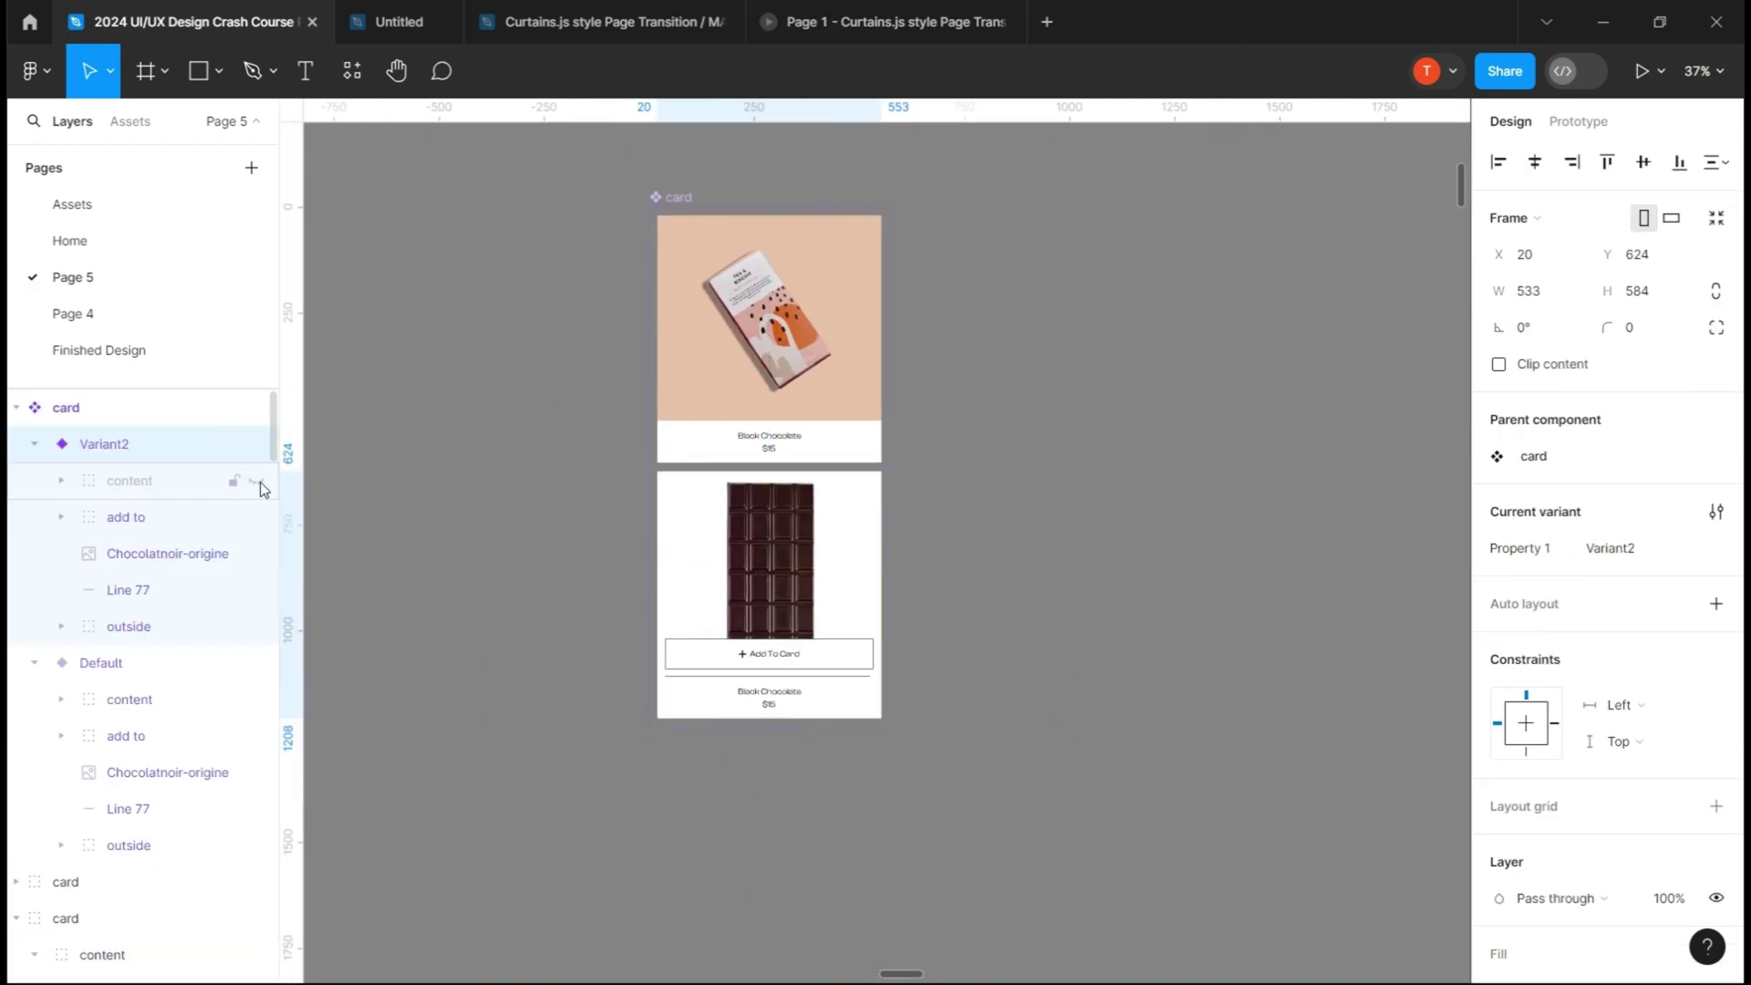
- Adjust the vertical position and opacity of the add to group in the card's Default variant
click(820, 351)
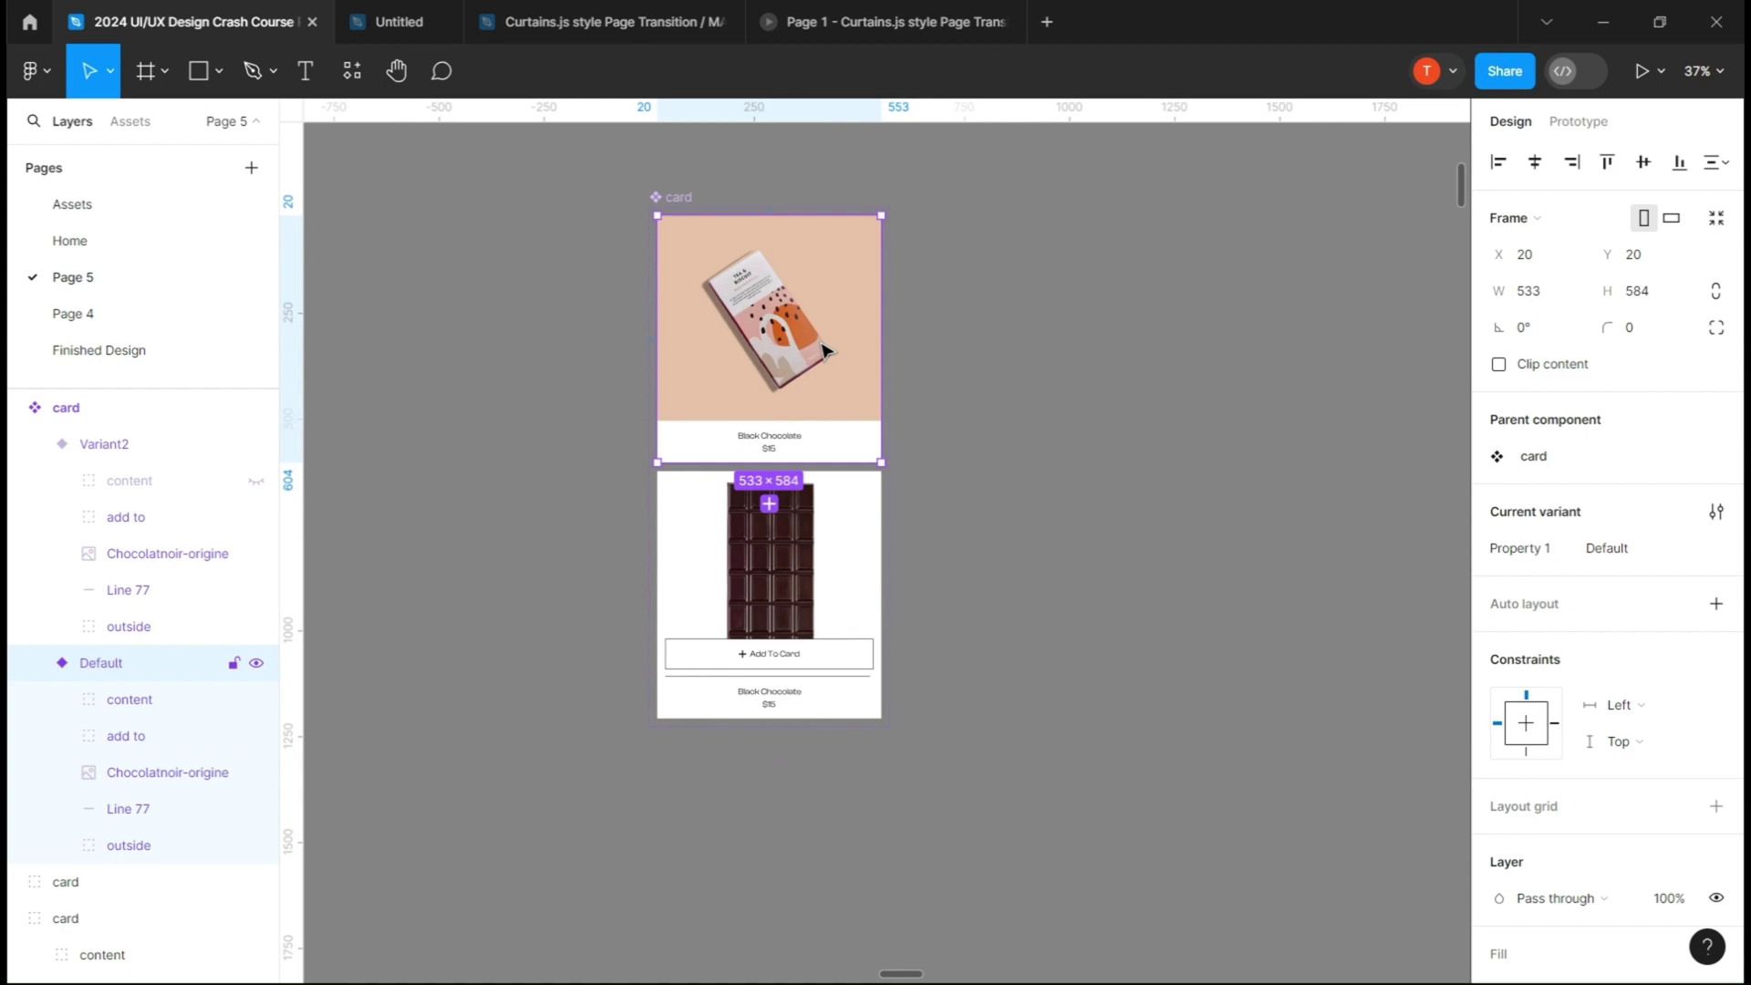
click(155, 747)
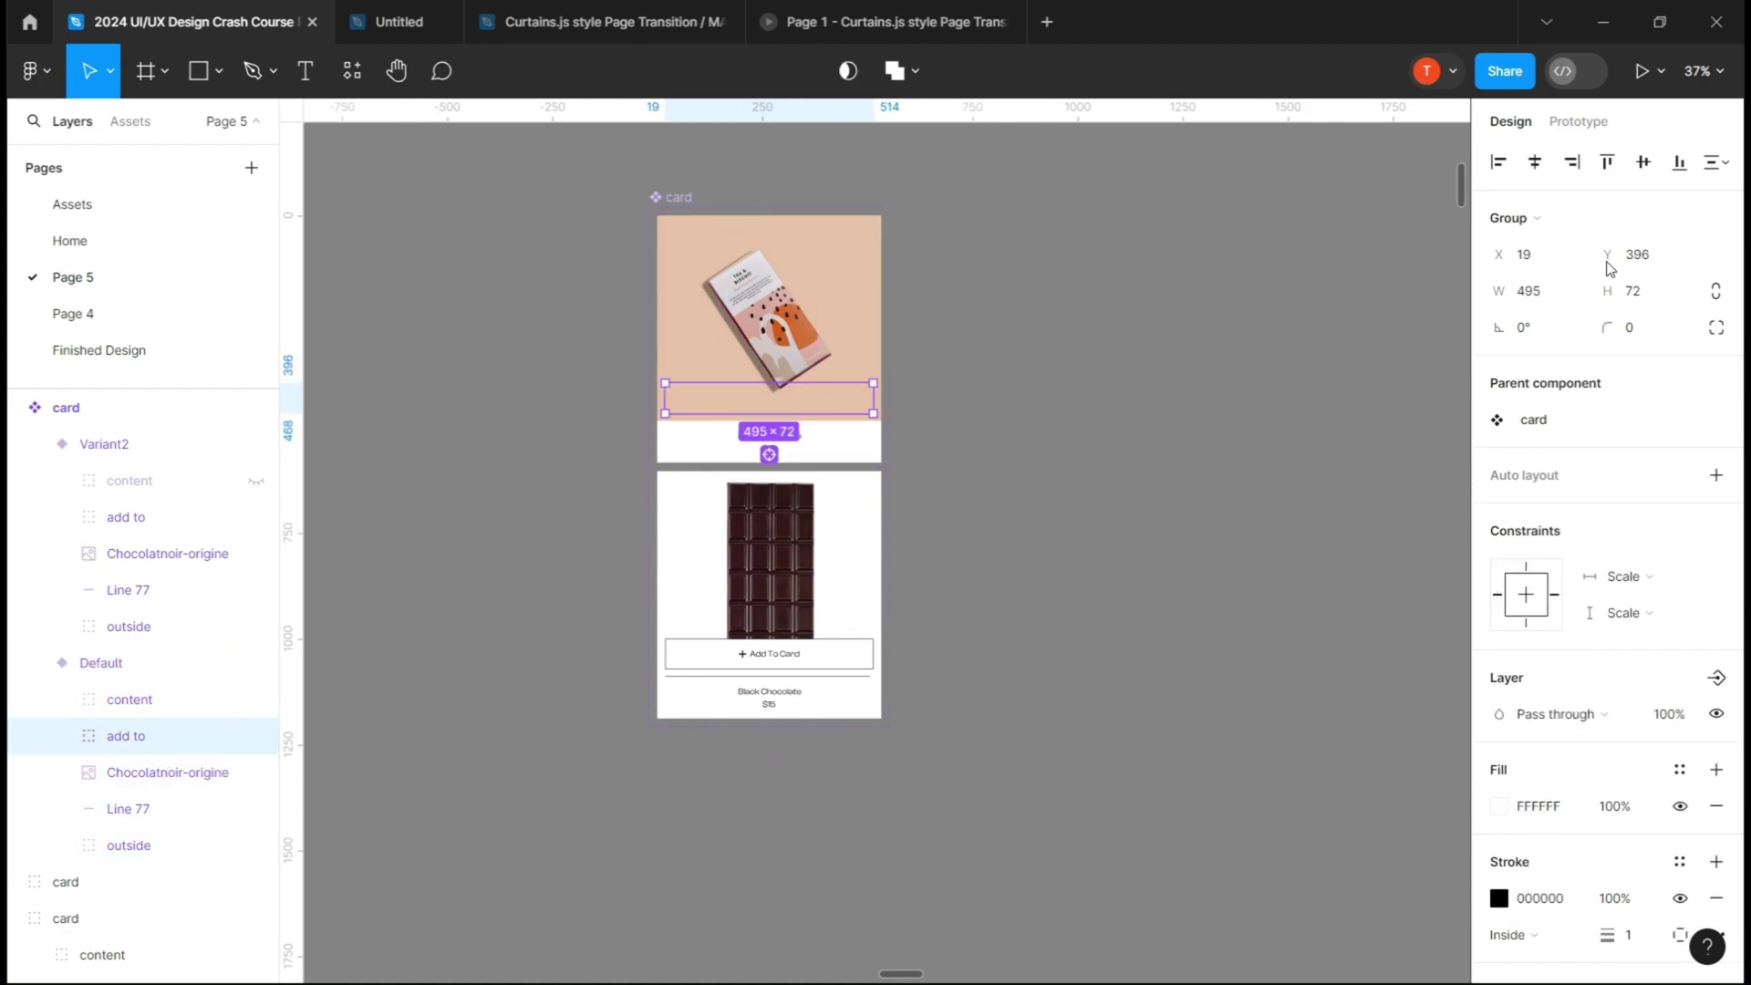
drag(1680, 244, 1696, 245)
click(1658, 720)
click(1306, 750)
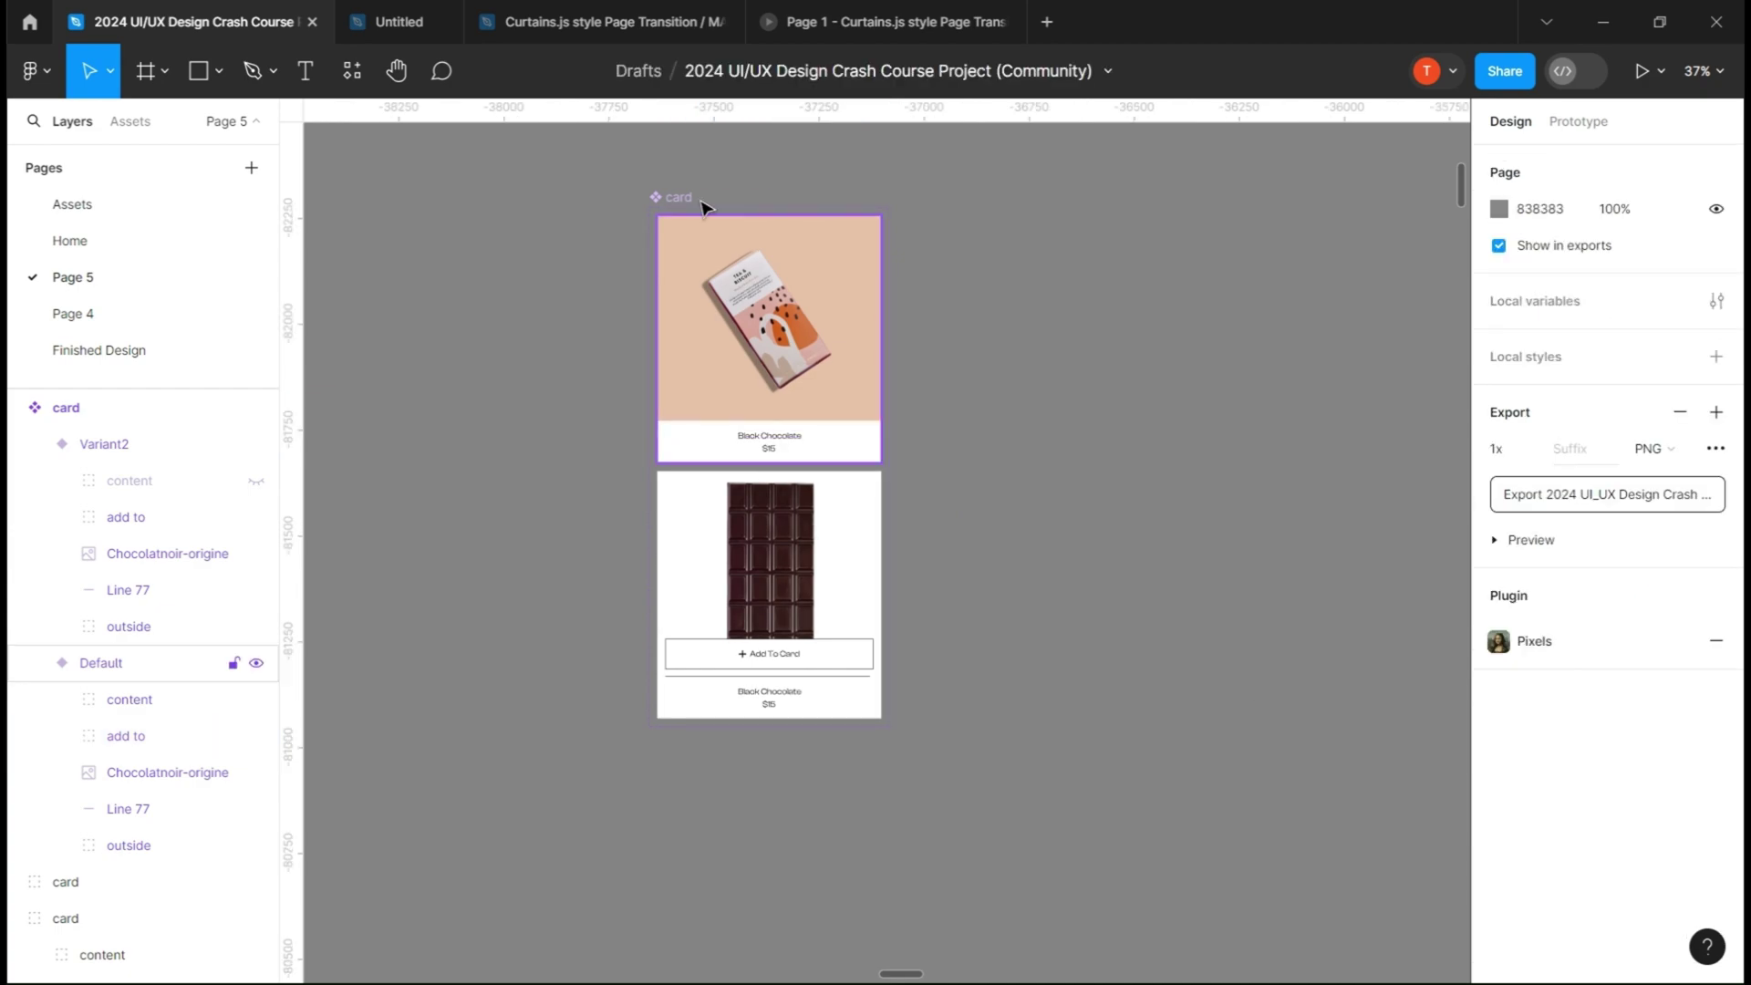
- Link the card's Default variant to Variant2 with a While hovering interaction
click(682, 250)
key(shift+e)
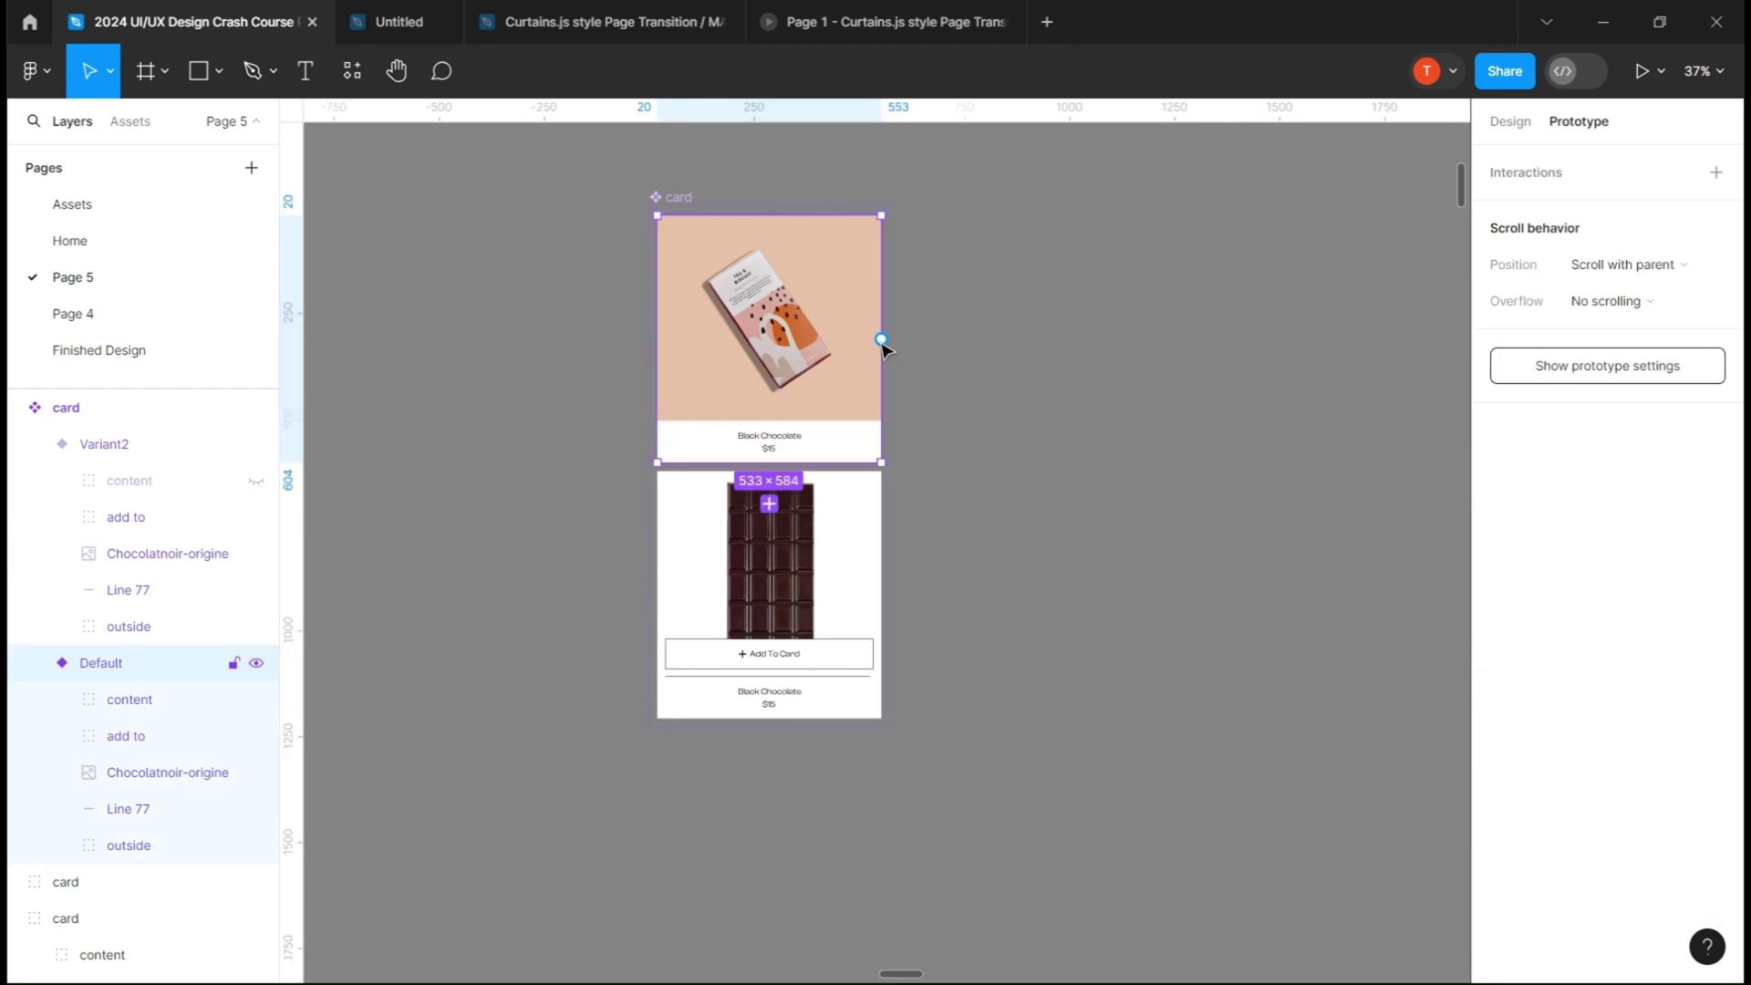
click(769, 503)
click(675, 527)
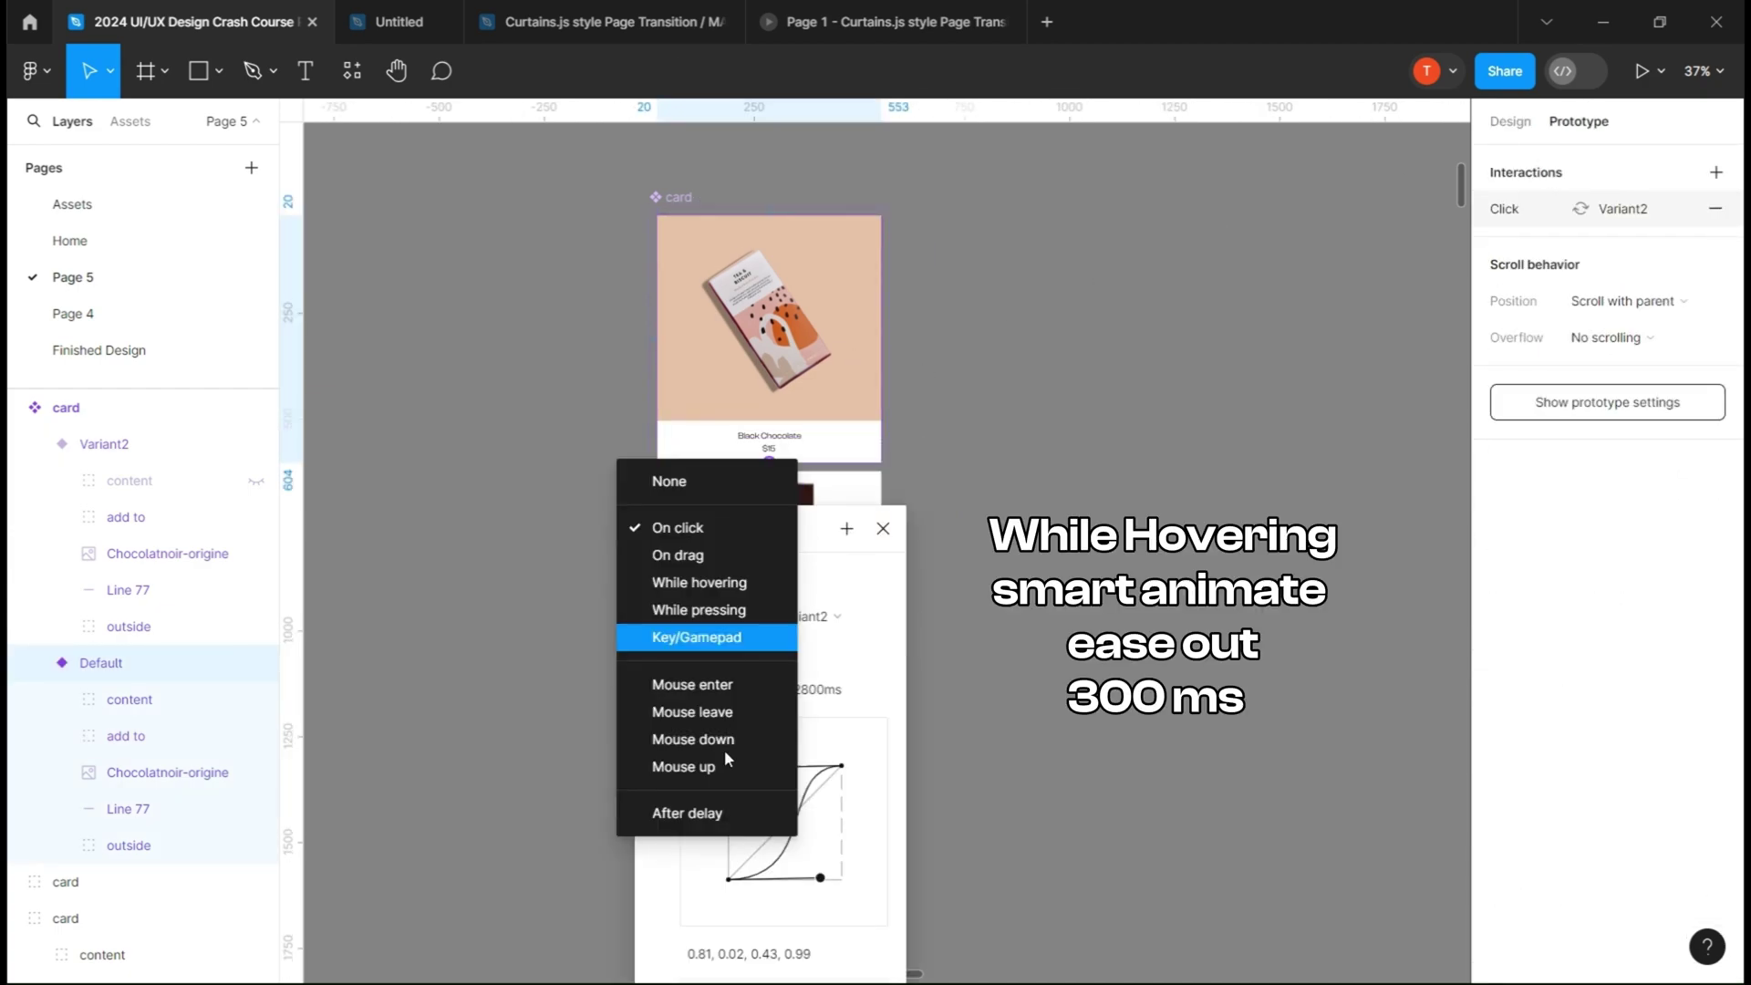
click(701, 583)
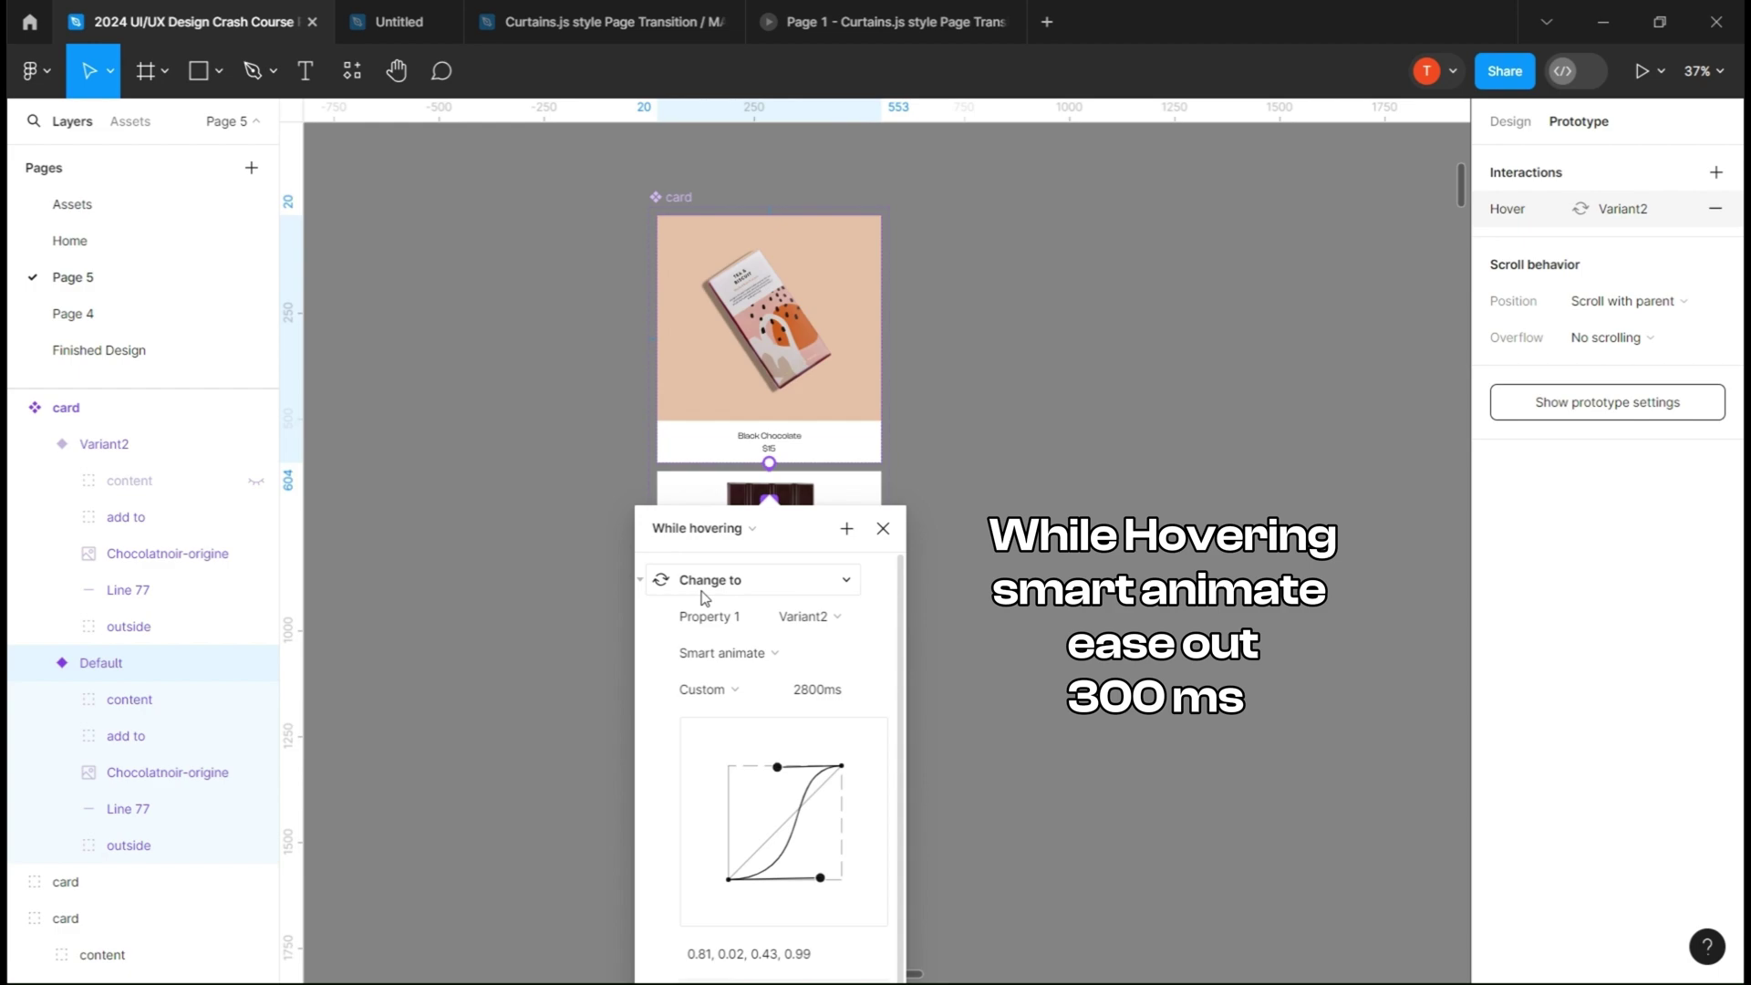
- Set the Default variant's hover interaction to Smart animate with Ease out easing and a 300 ms duration
click(729, 655)
click(730, 653)
click(708, 689)
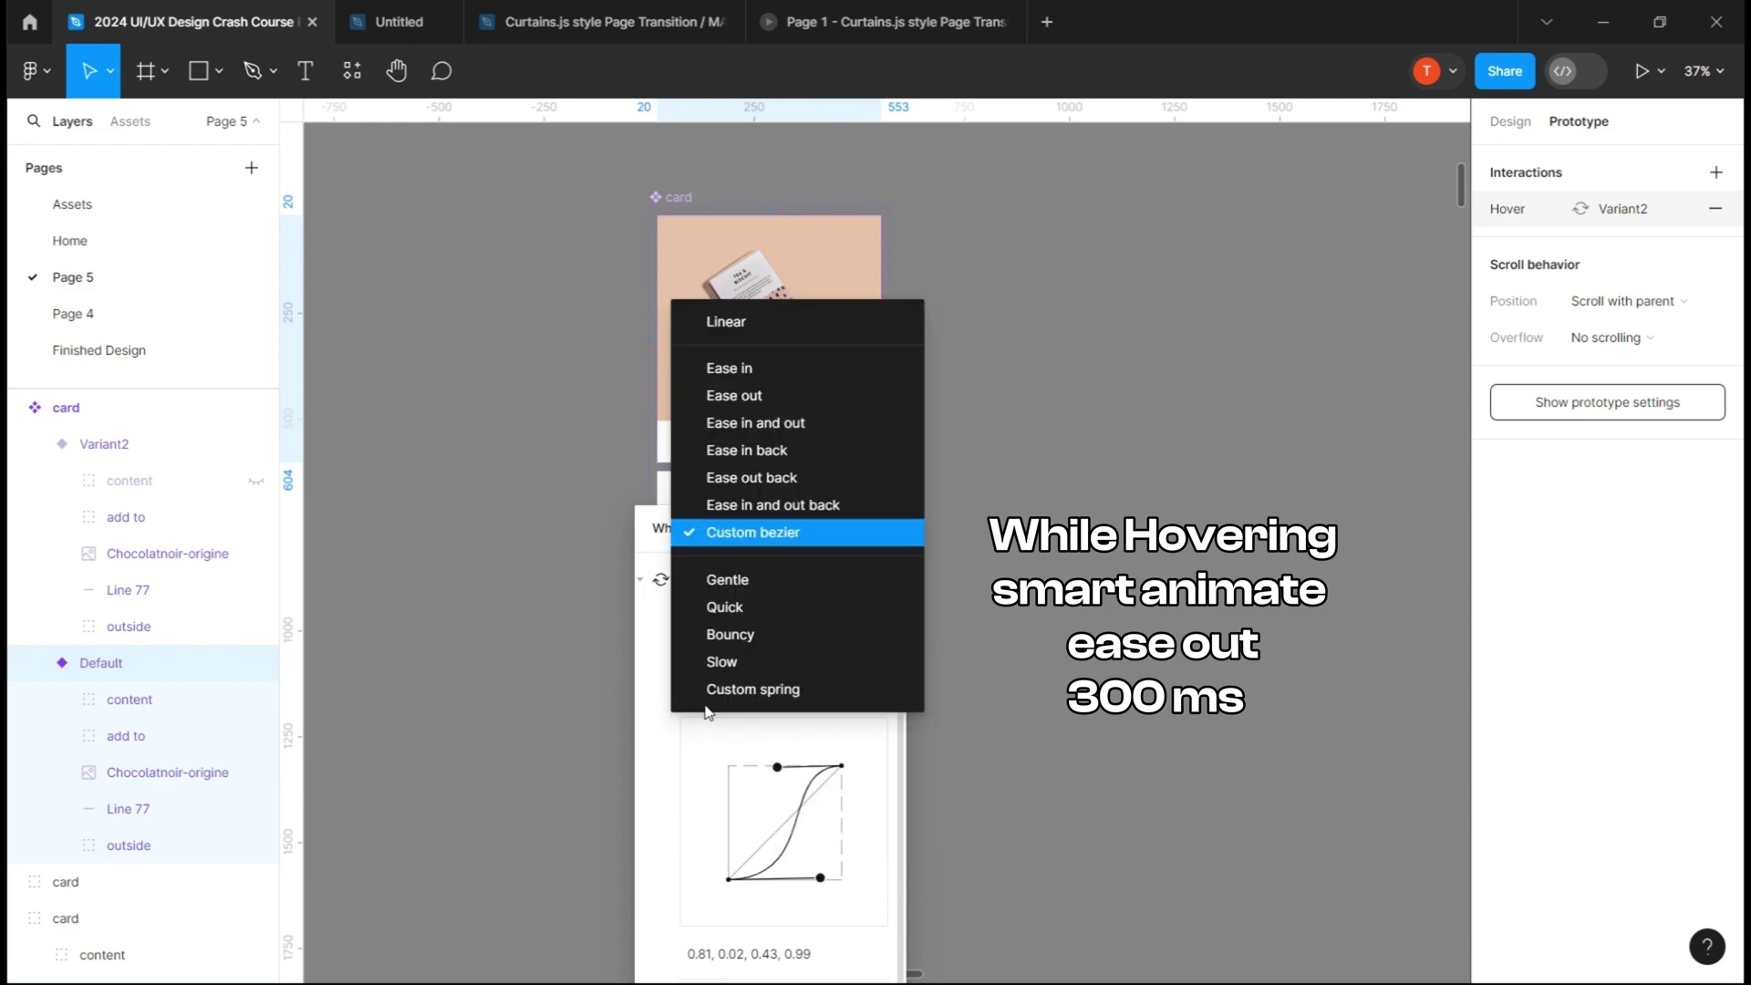
click(757, 399)
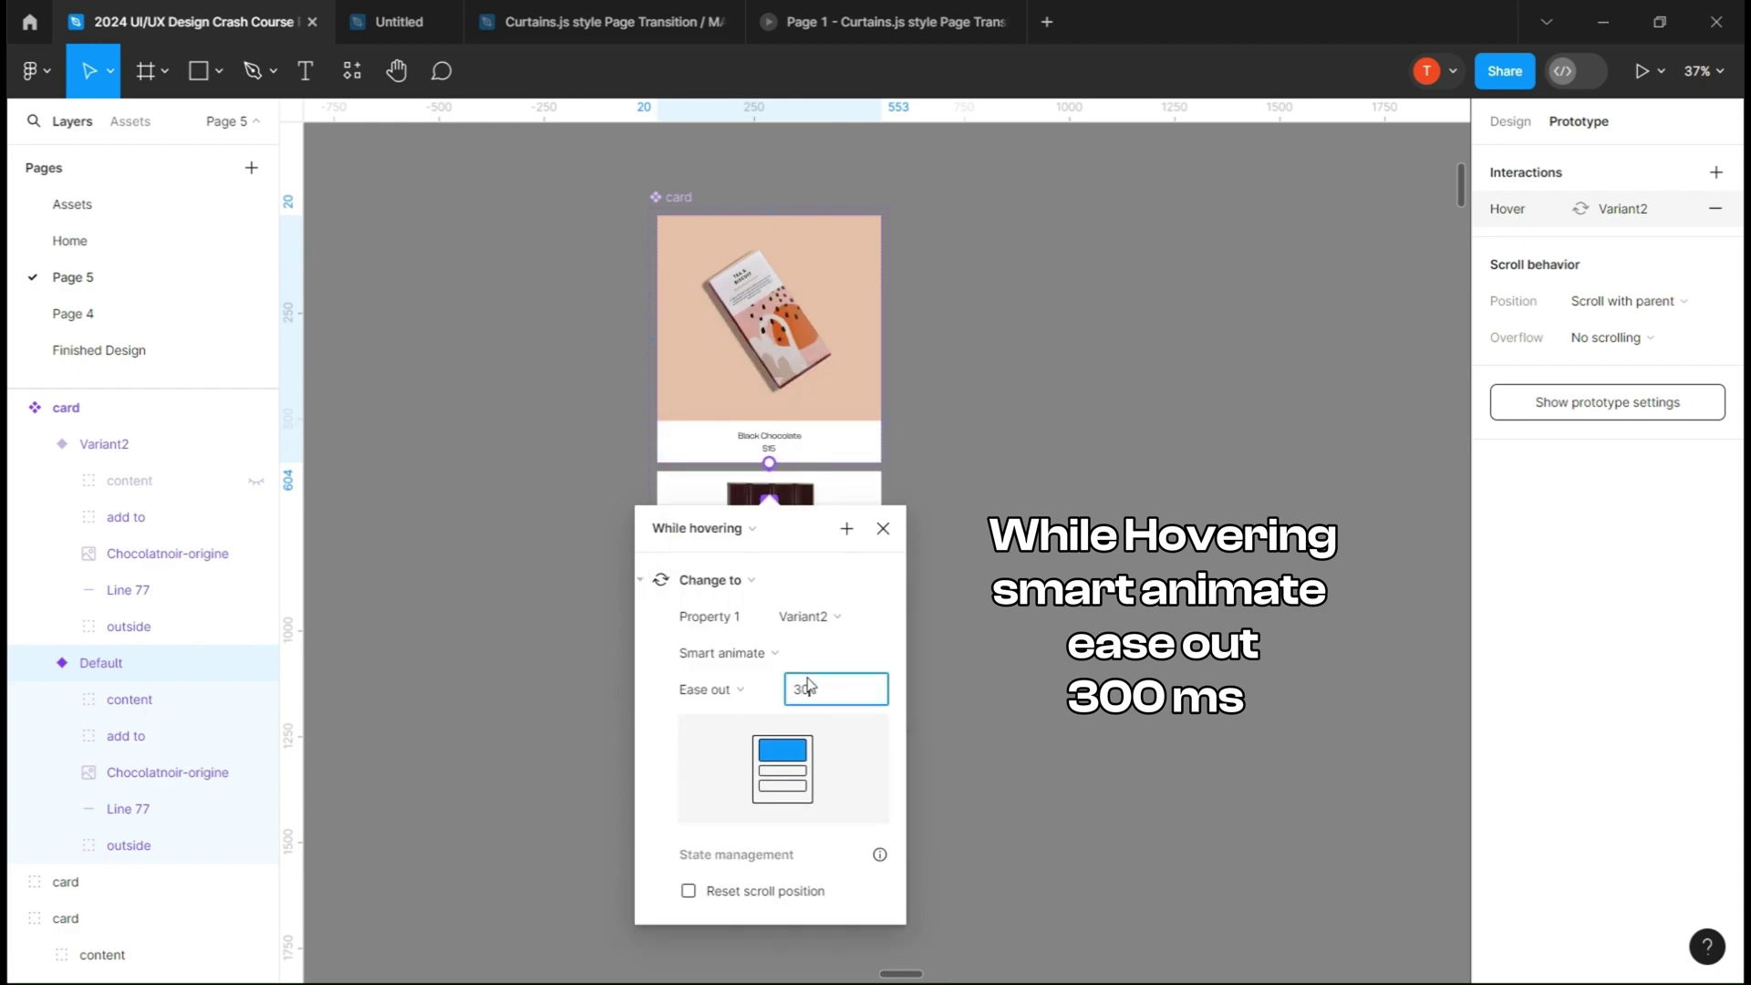
click(882, 529)
- Place the Brown Chocolate card beside the Black Chocolate component, make it a component with a second variant and hide that variant's content group
scroll(978, 529, down, 5)
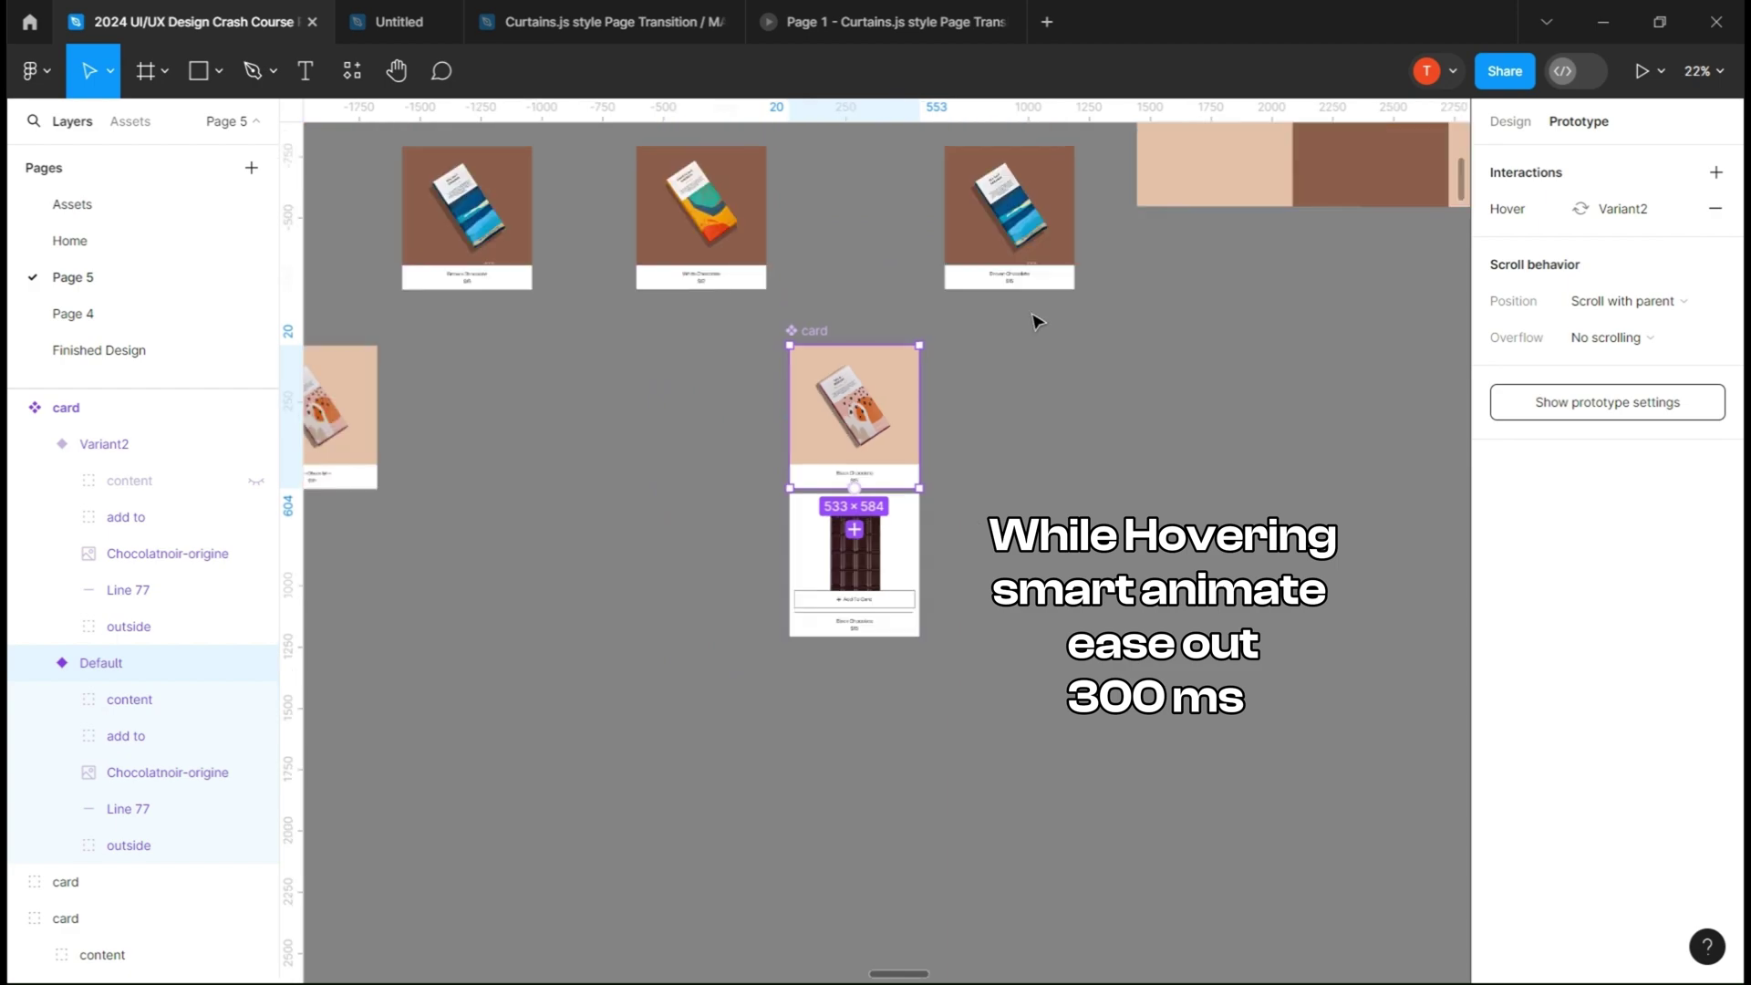
click(1048, 212)
drag(1039, 433, 1048, 412)
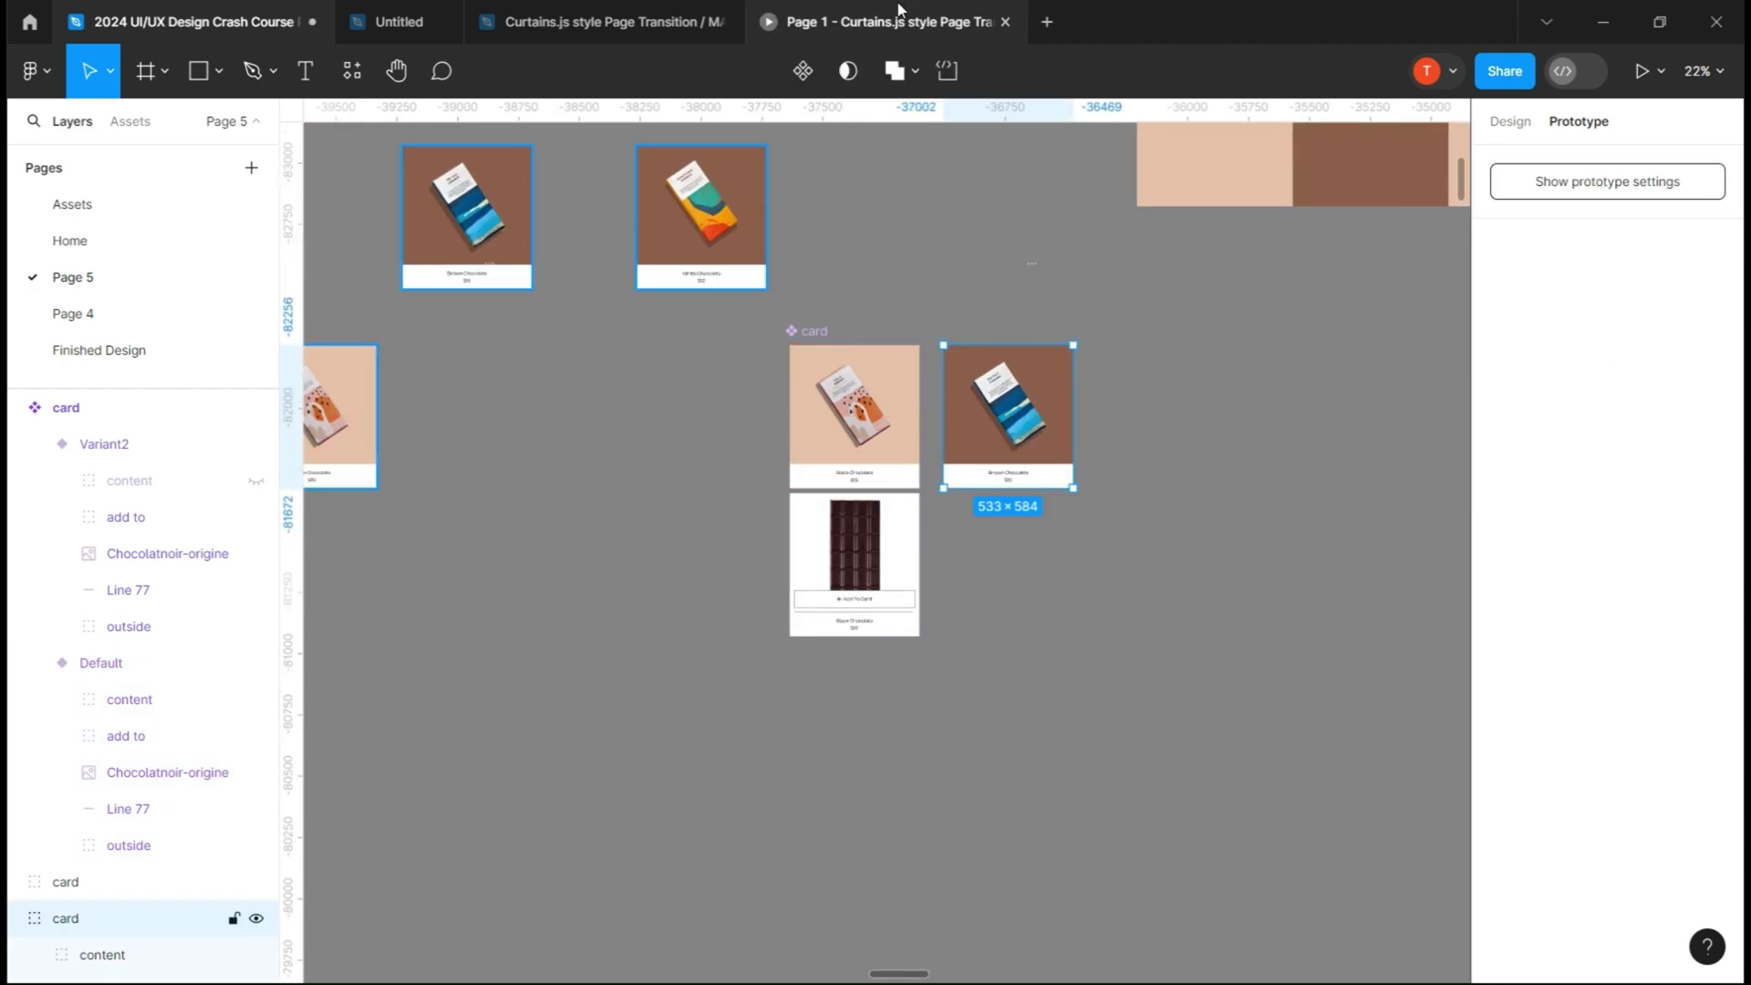
click(813, 75)
click(814, 76)
double_click(1053, 591)
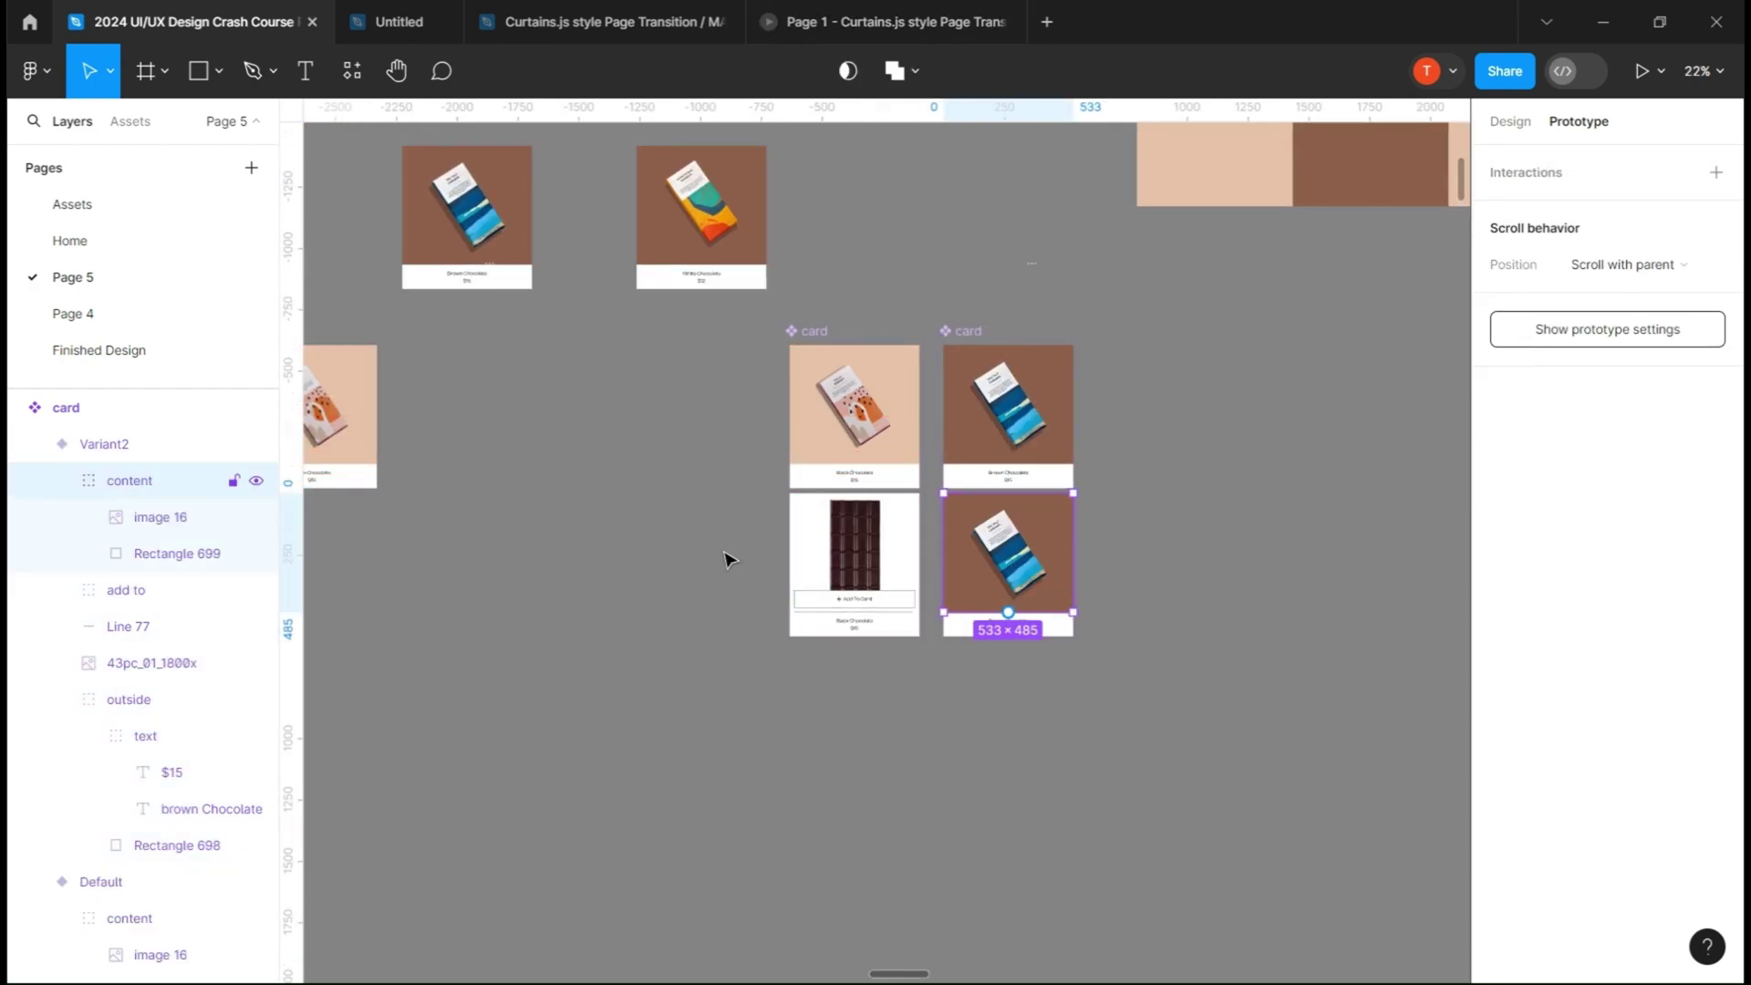
click(257, 482)
- Move the add to group in the Brown Chocolate card's Default variant to Y 443
click(1022, 411)
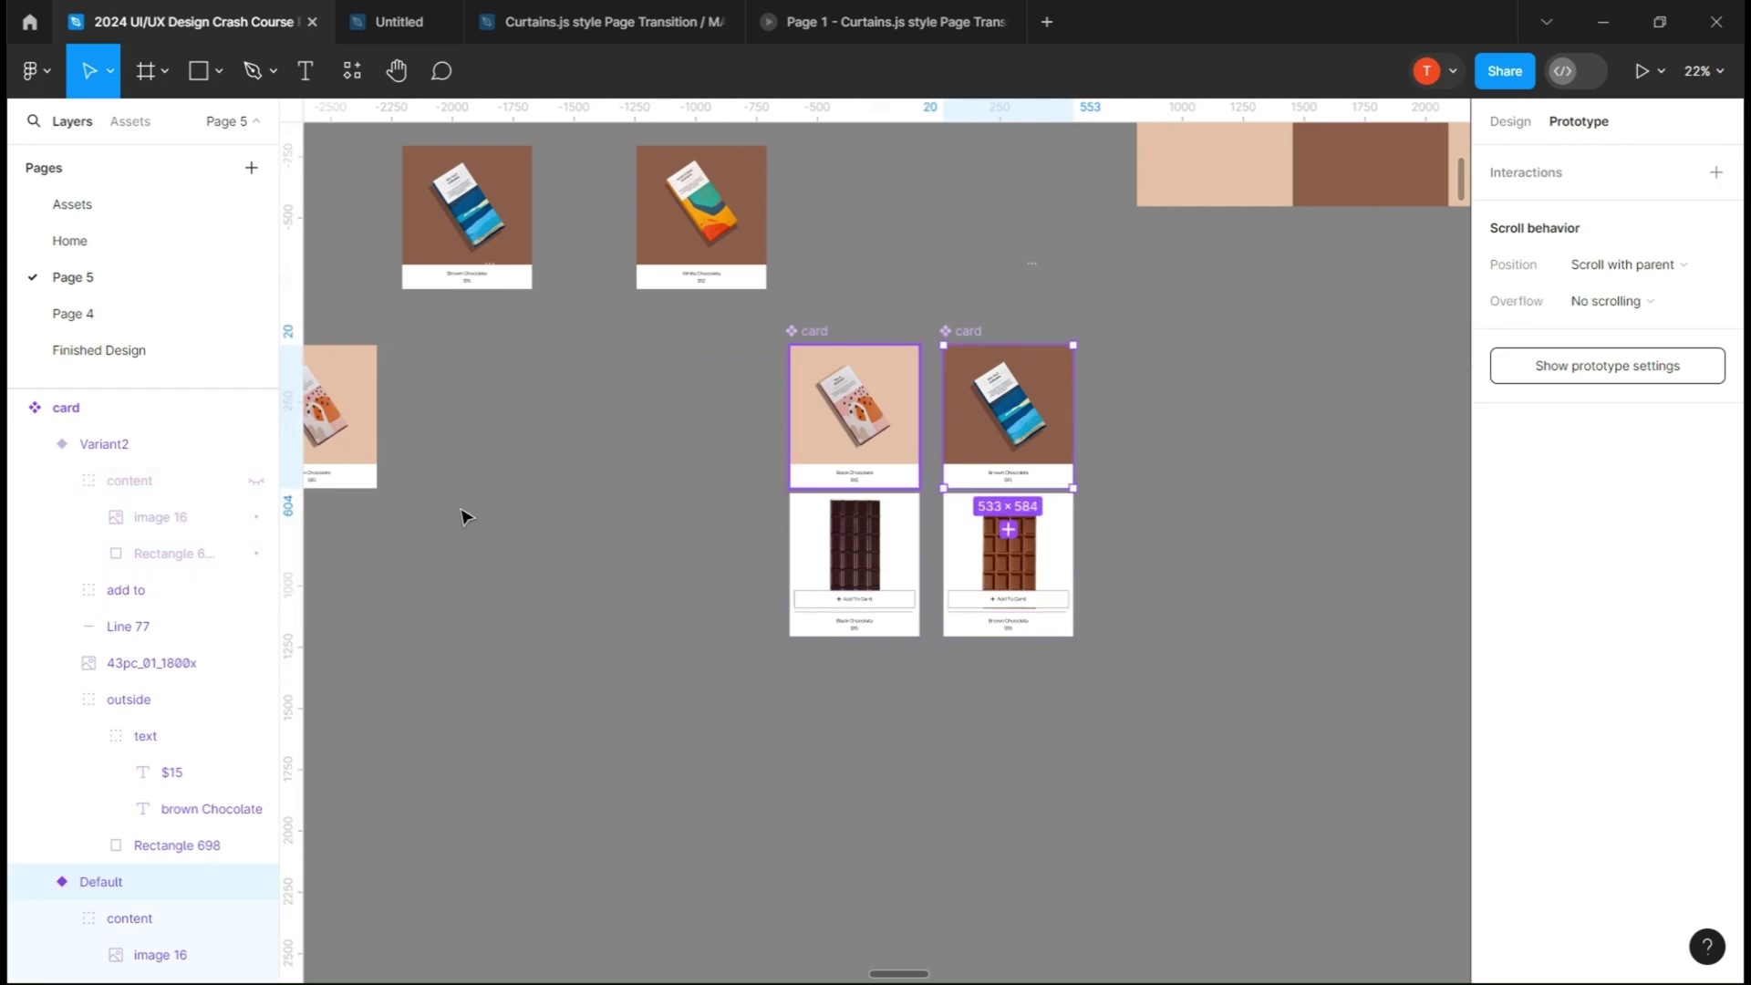
scroll(168, 918, down, 2)
click(164, 799)
click(1510, 121)
drag(1612, 256, 1620, 257)
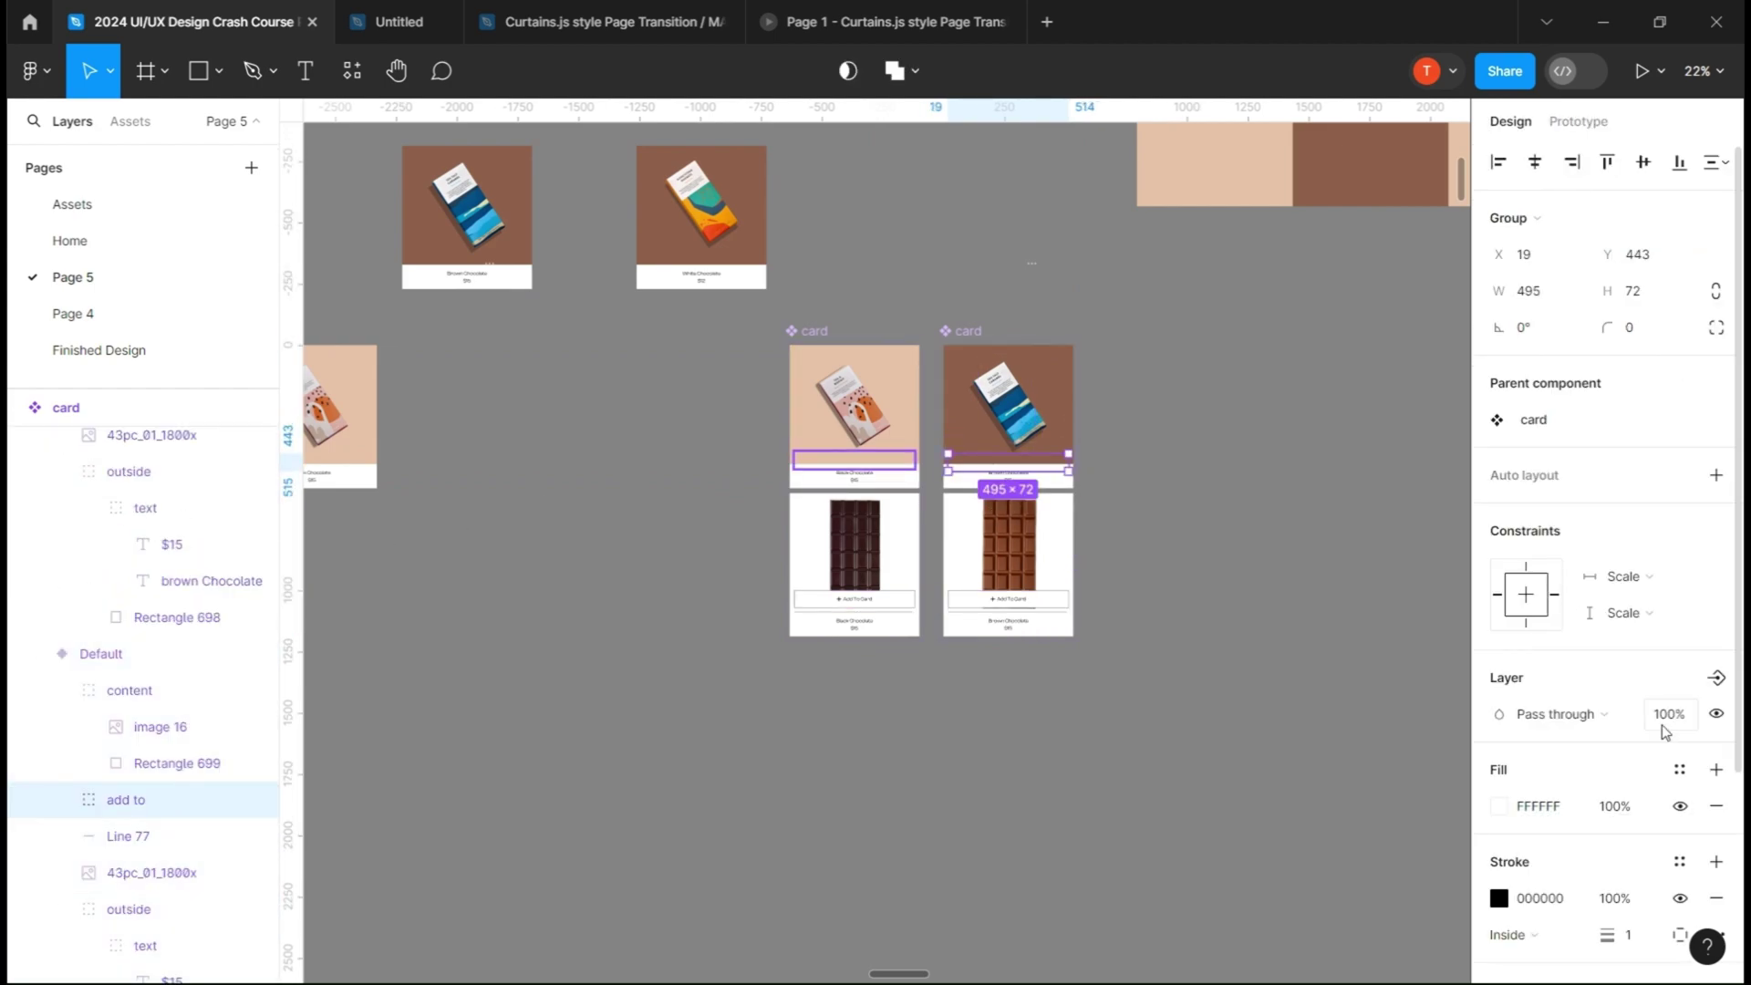
- Place the White Chocolate card beside the other two card components and make it a component with a second variant
click(1194, 552)
drag(839, 415, 816, 490)
drag(494, 315, 516, 343)
drag(705, 305, 708, 505)
click(802, 71)
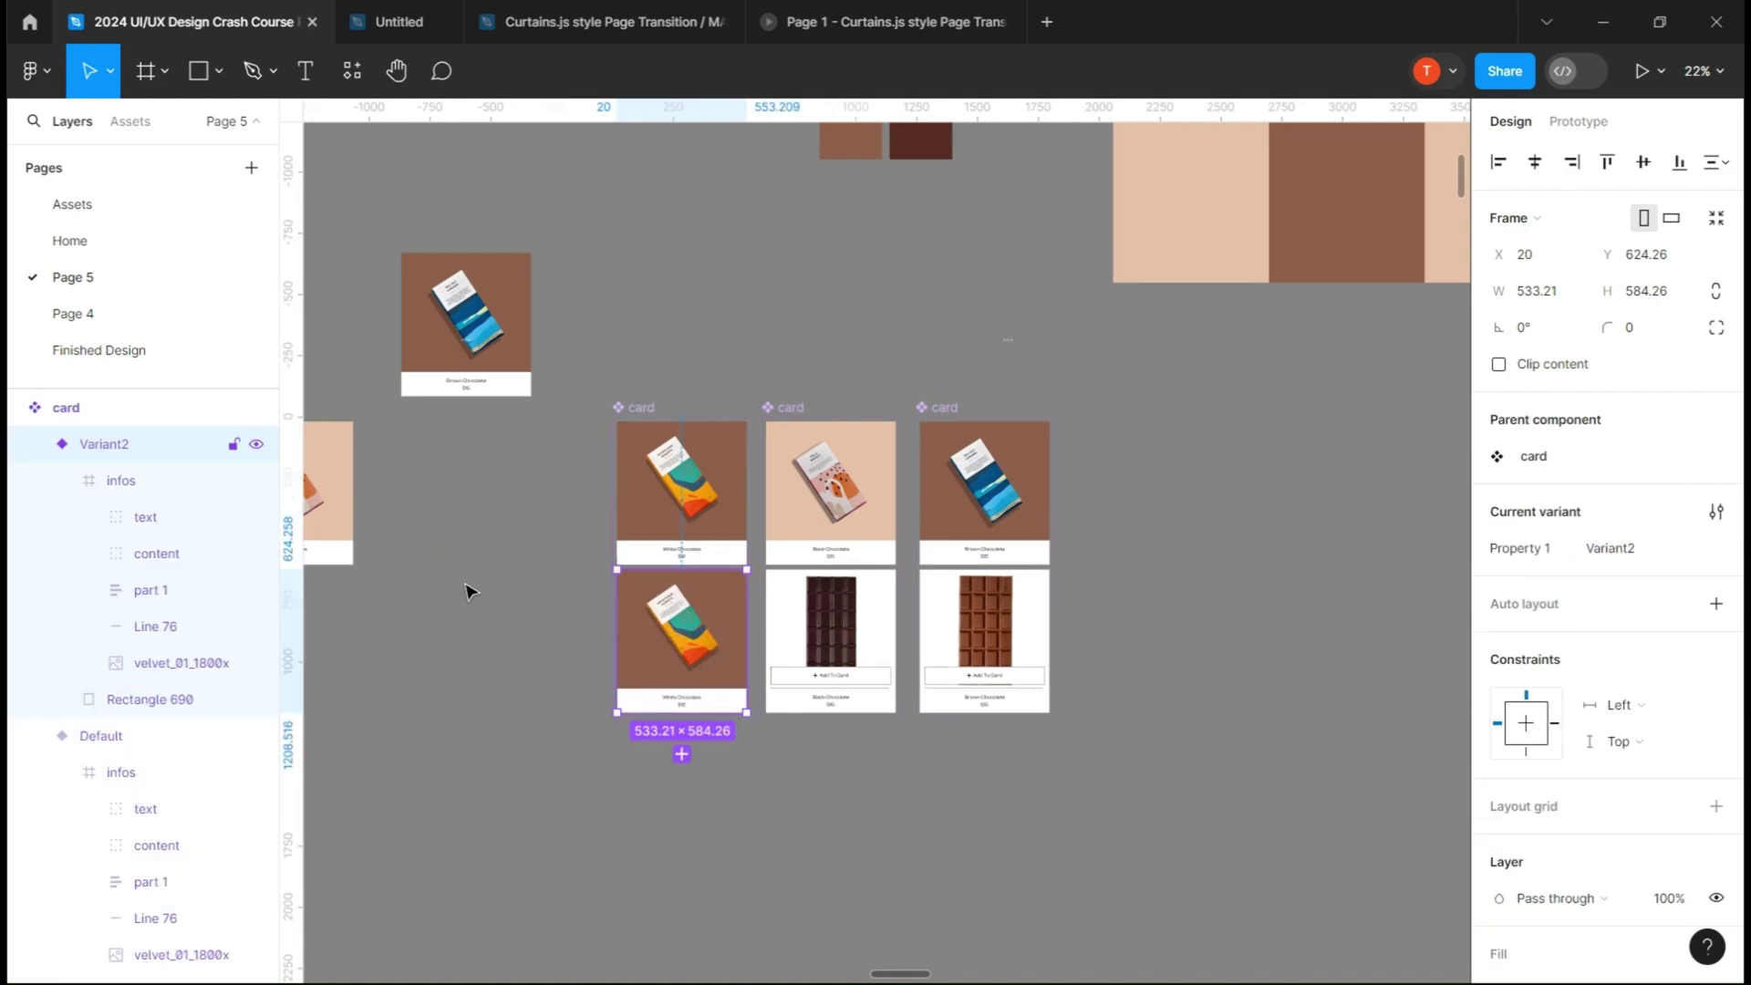
- Hide the content group in the White Chocolate card's Variant2 and set the Default variant's part 1 frame to Y 450
click(183, 875)
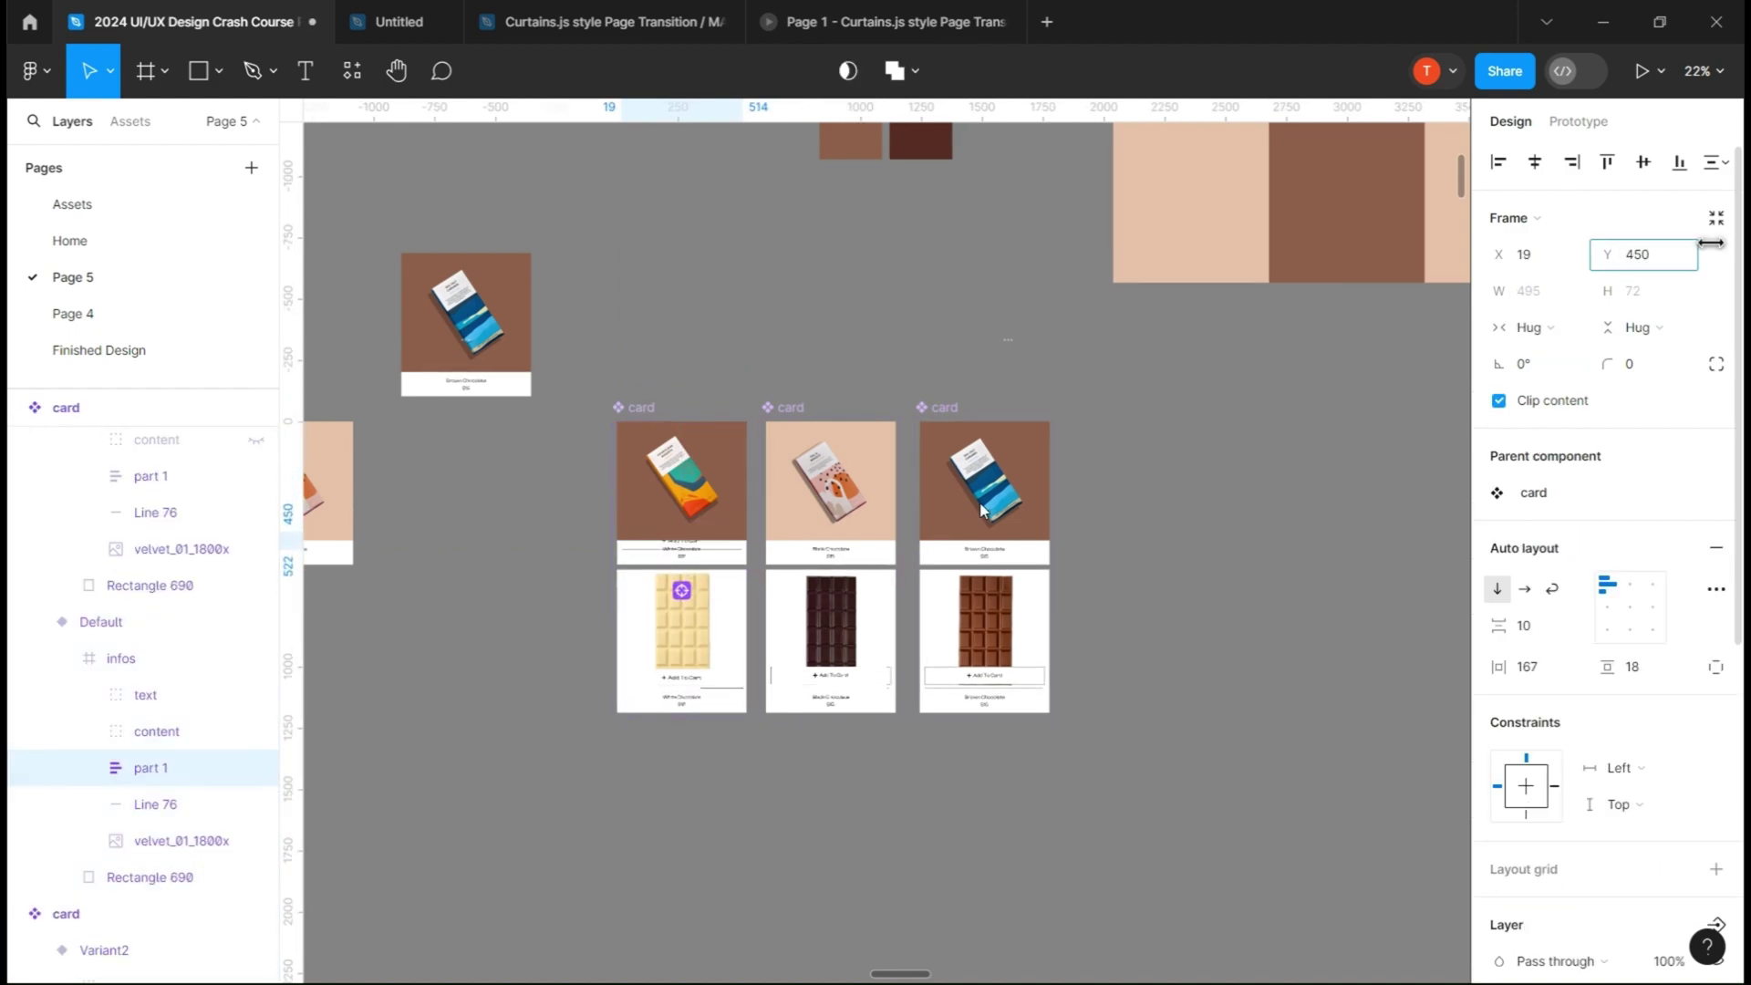
scroll(1691, 535, down, 3)
click(1122, 636)
- Draw a new frame enclosing the three chocolate card components and their variants
scroll(594, 524, down, 3)
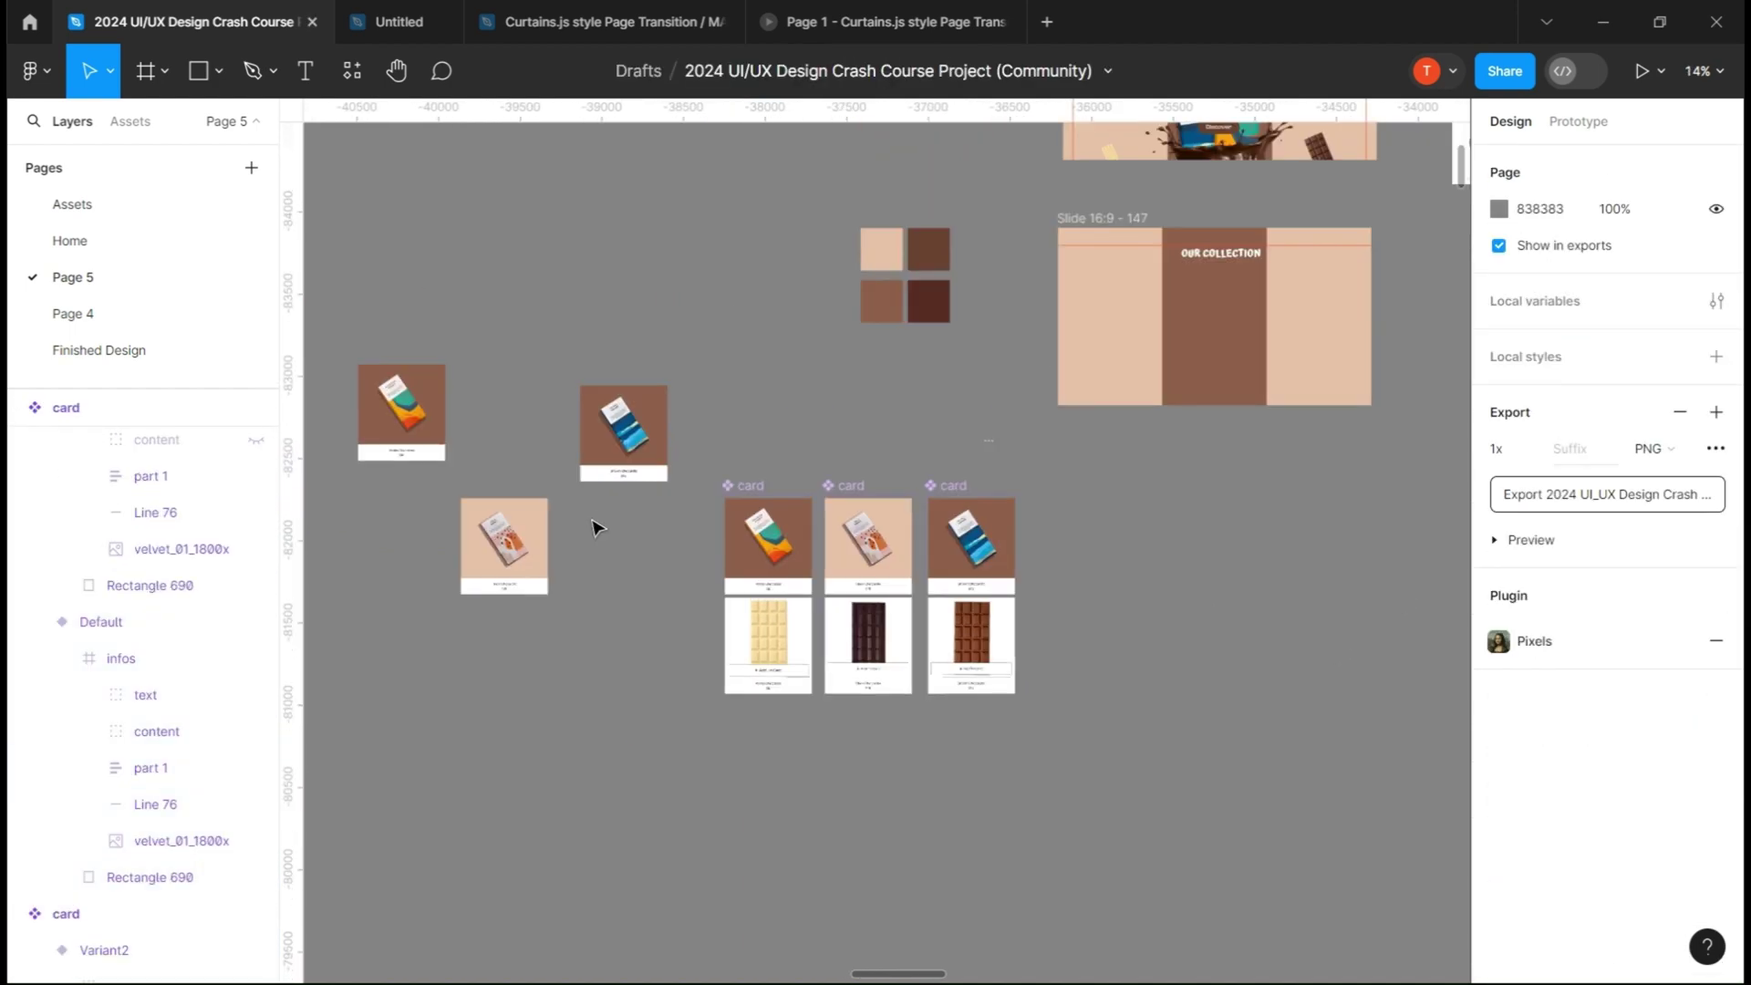
key(f)
drag(705, 459, 1055, 745)
- Add one instance each of the Brown, Black and White Chocolate card components to the Our Collection slide
drag(1217, 435, 1016, 493)
scroll(1012, 485, up, 1)
click(131, 121)
click(31, 626)
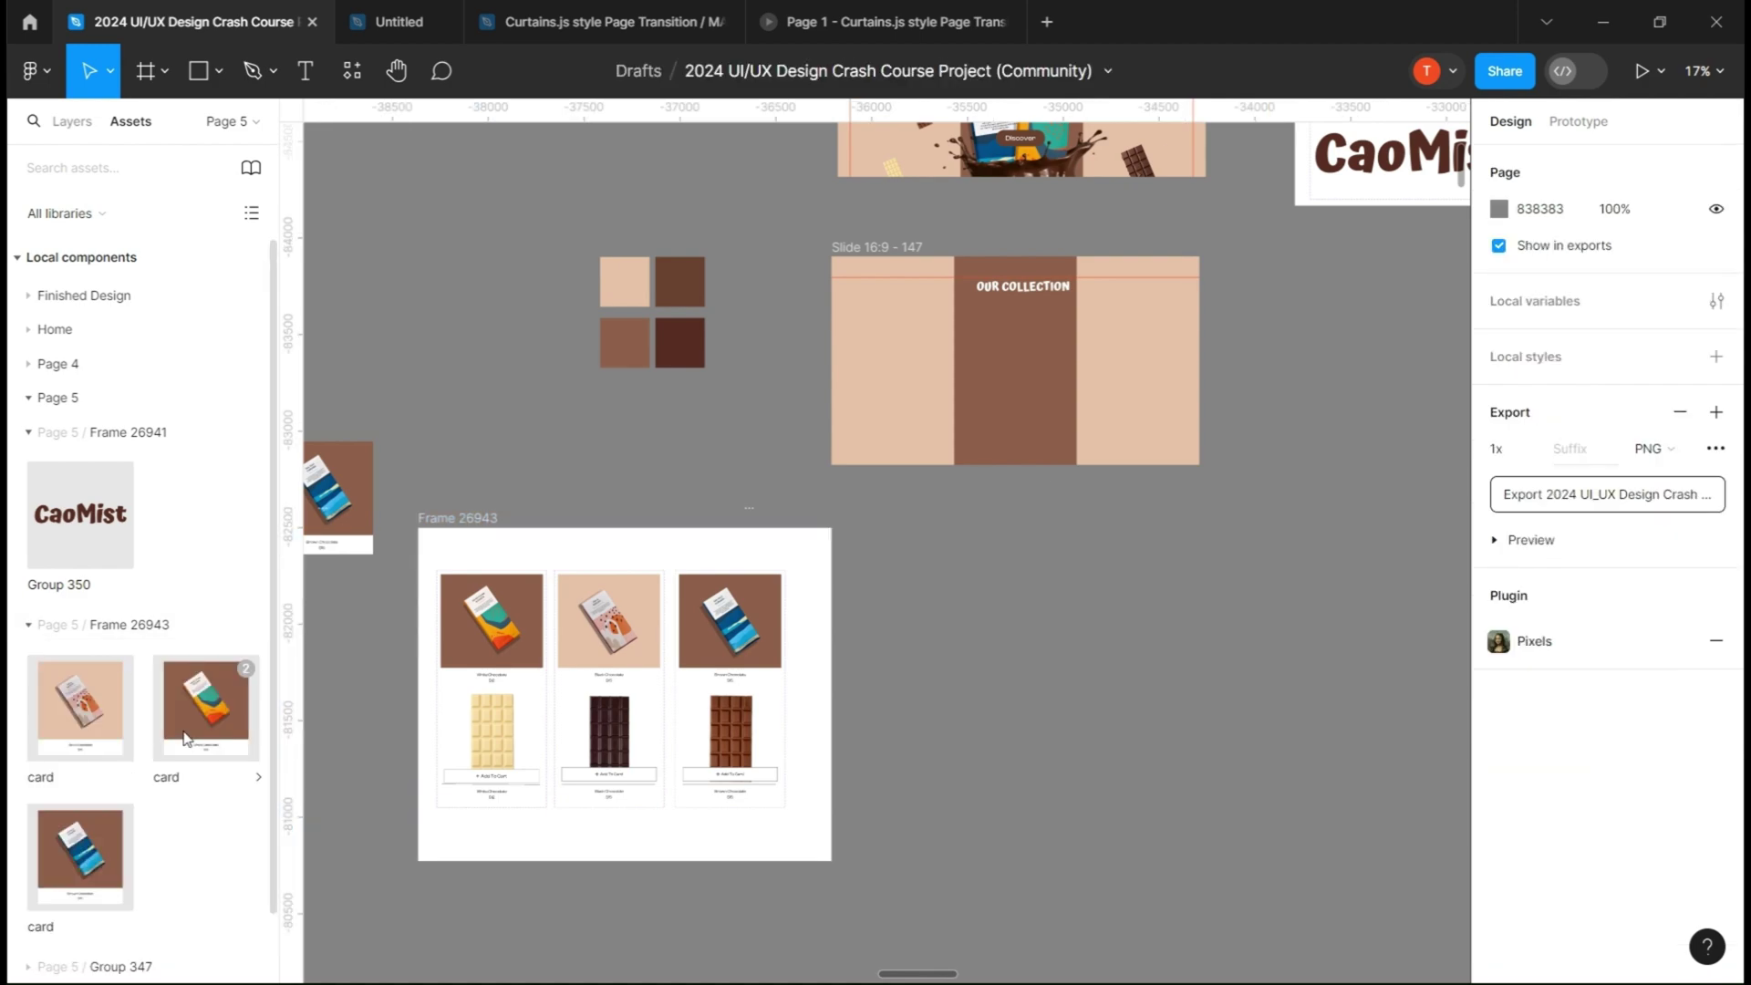
drag(95, 843, 979, 416)
drag(91, 739, 889, 346)
drag(206, 707, 1121, 406)
scroll(1122, 405, up, 3)
- Arrange the collection slide's cards in the order Brown, Black, White and align their vertical centres
click(834, 380)
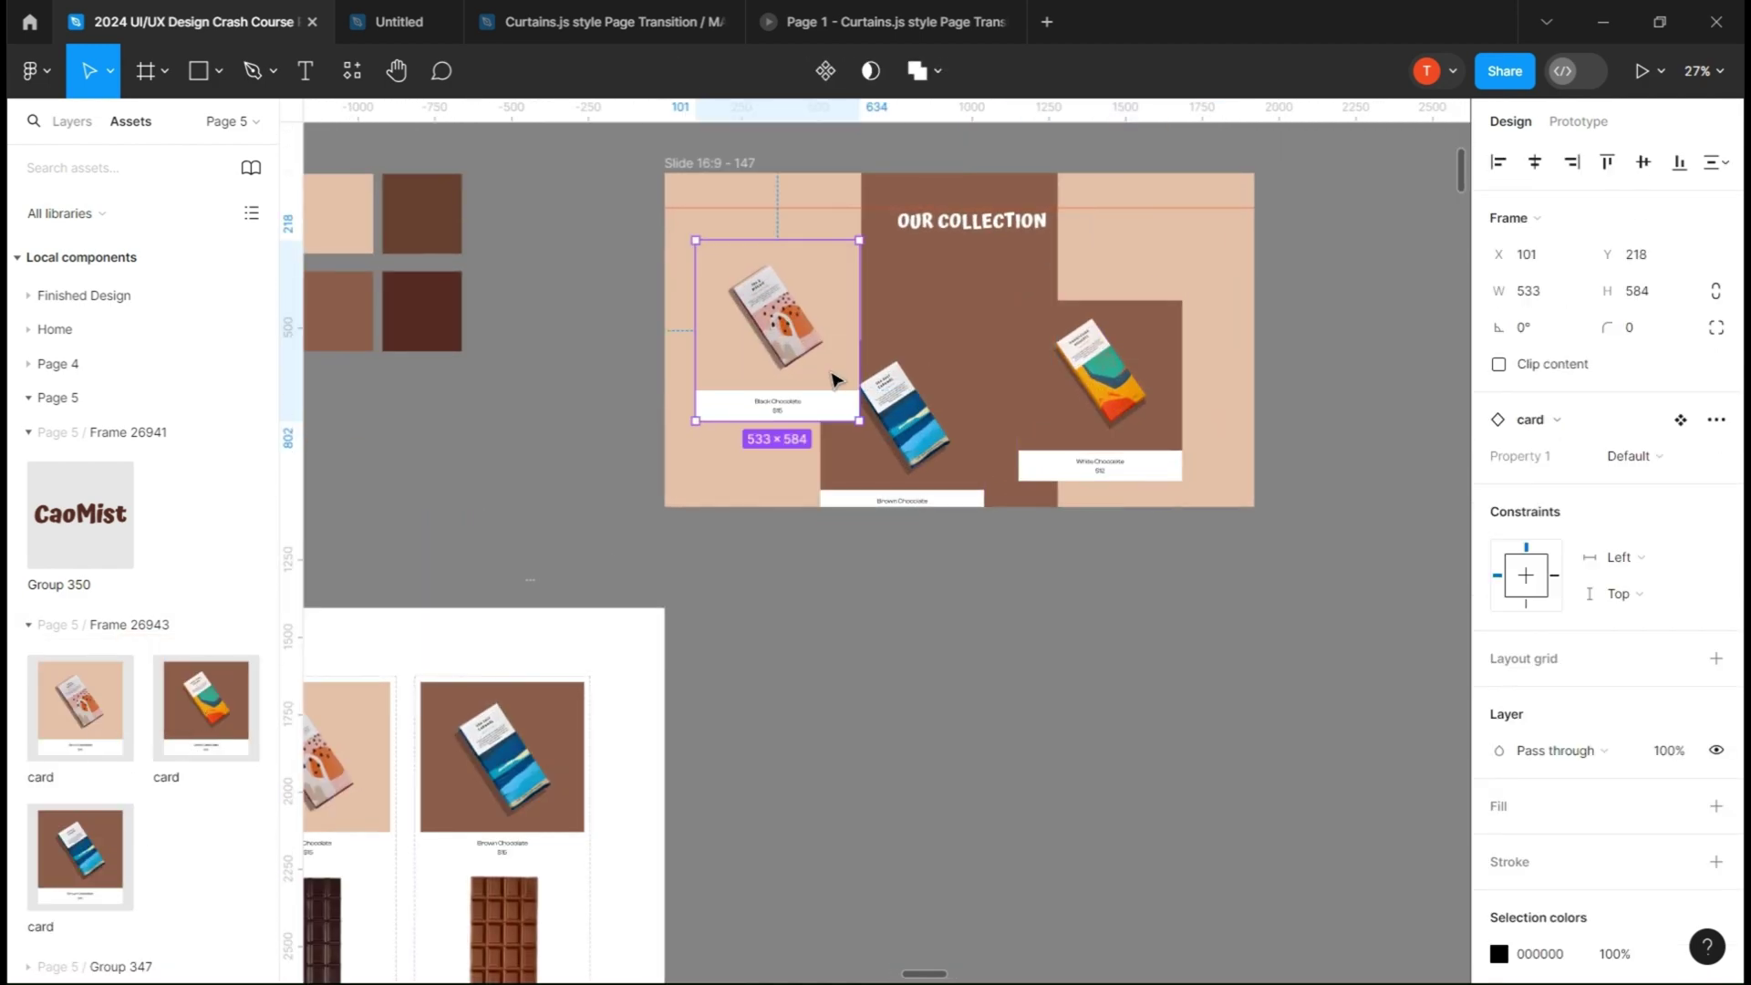
drag(852, 389, 728, 345)
shift+click(928, 353)
shift+click(1099, 374)
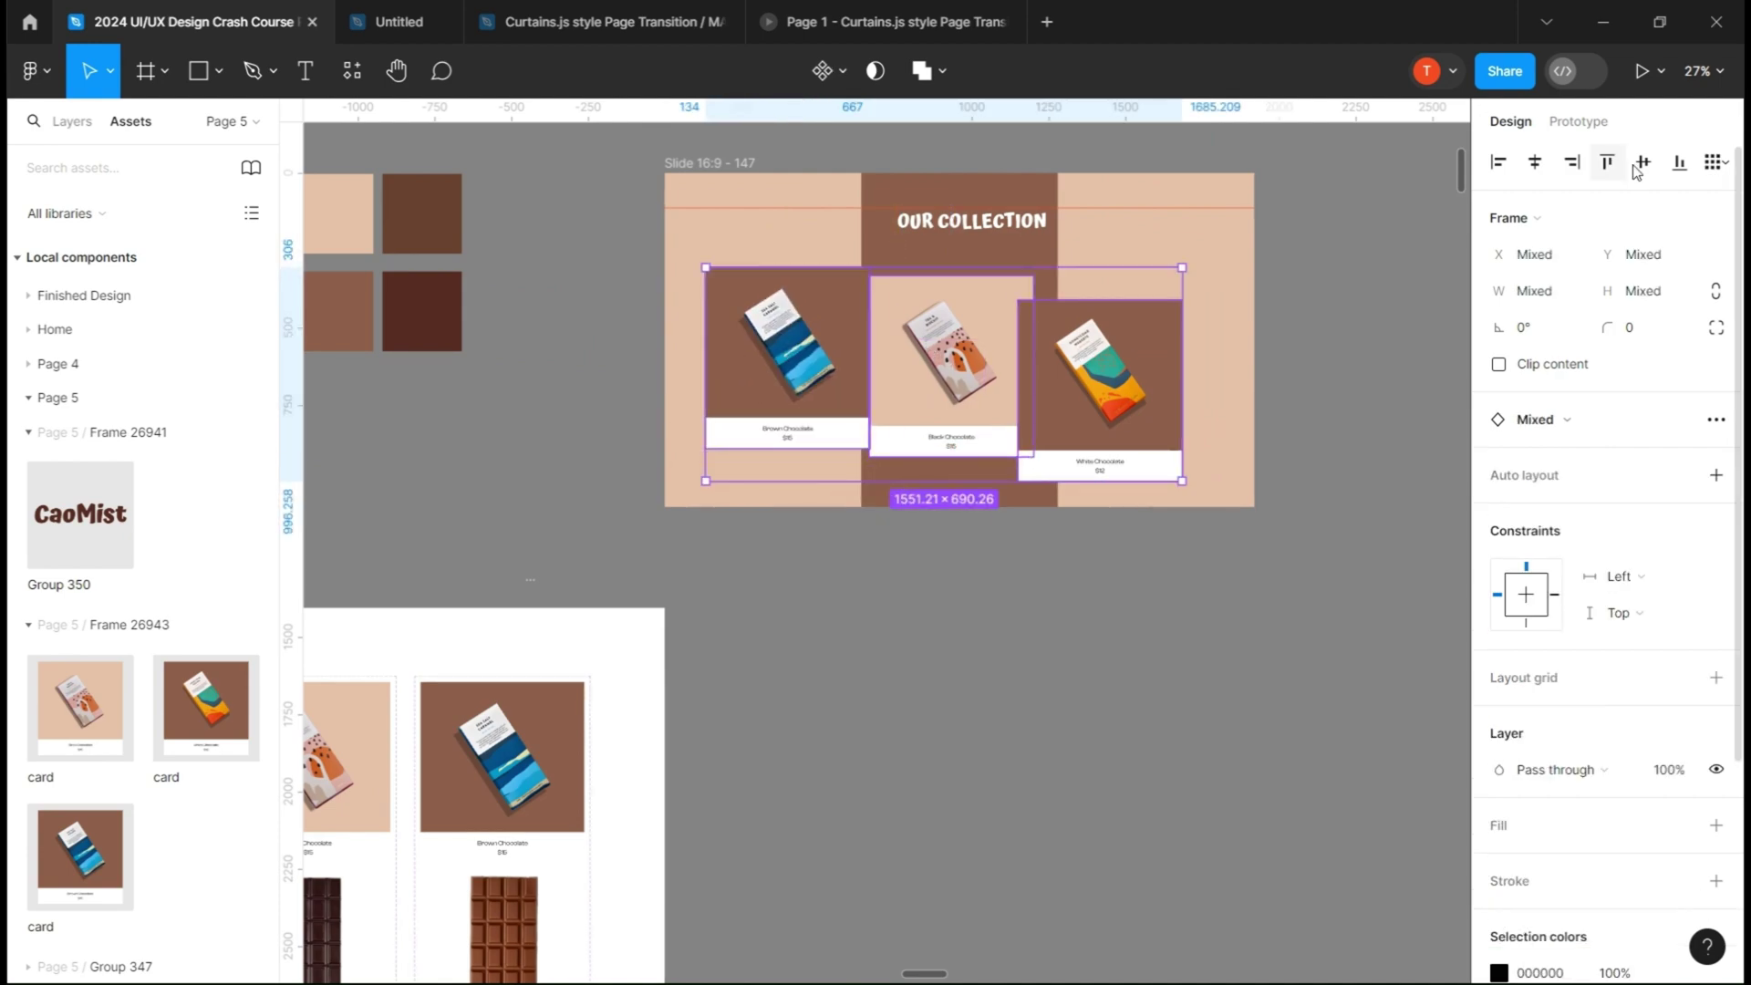
click(1643, 162)
- Move the White Chocolate card to X 1322 and the Brown one to X 65, and centre the Black card horizontally in the slide
drag(1138, 369, 1190, 370)
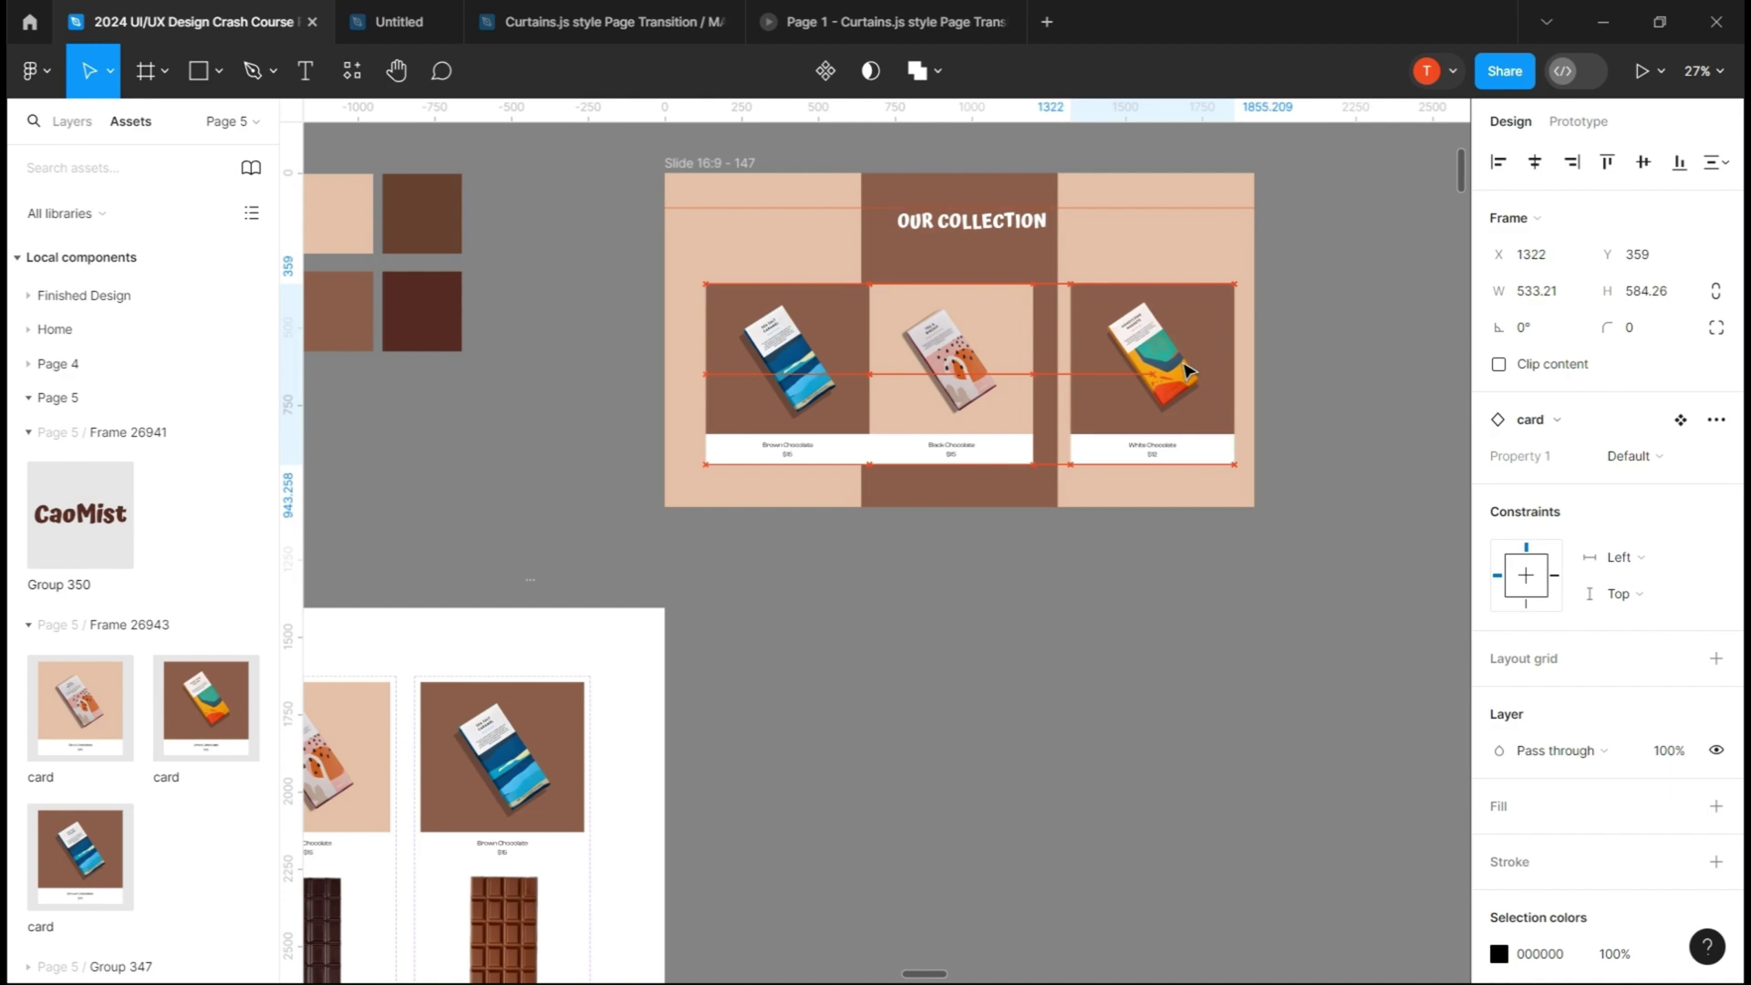
drag(844, 370, 818, 368)
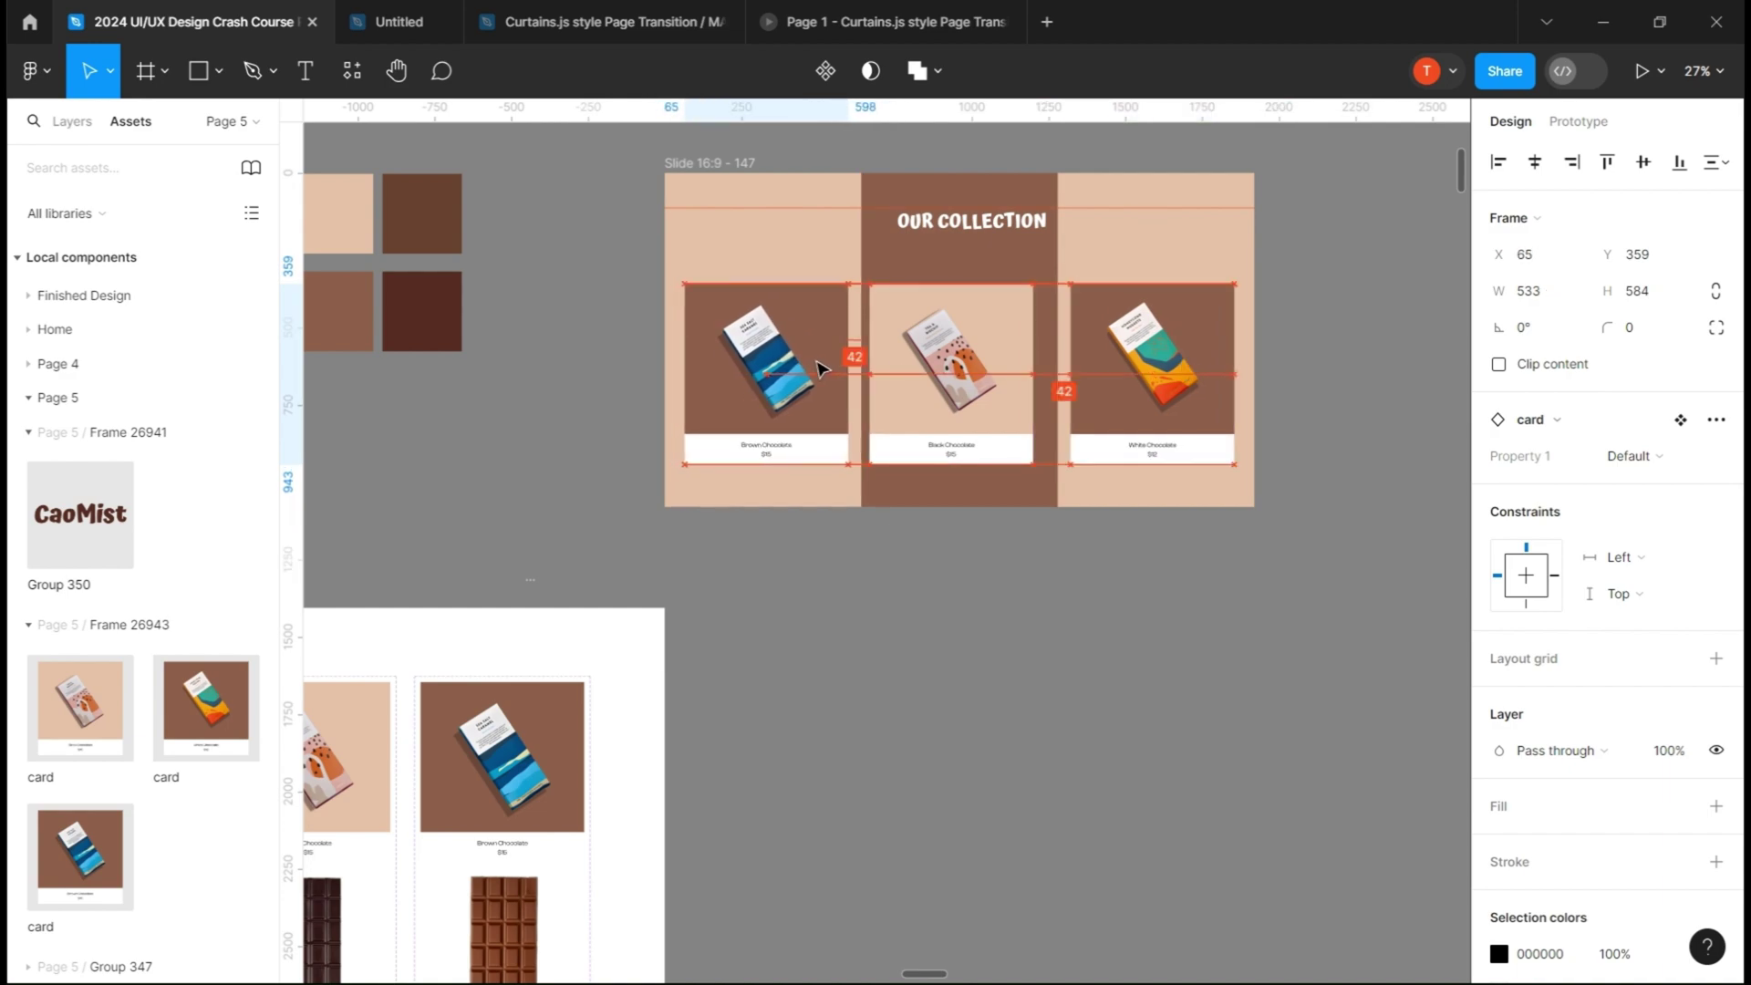
shift+click(951, 366)
click(976, 366)
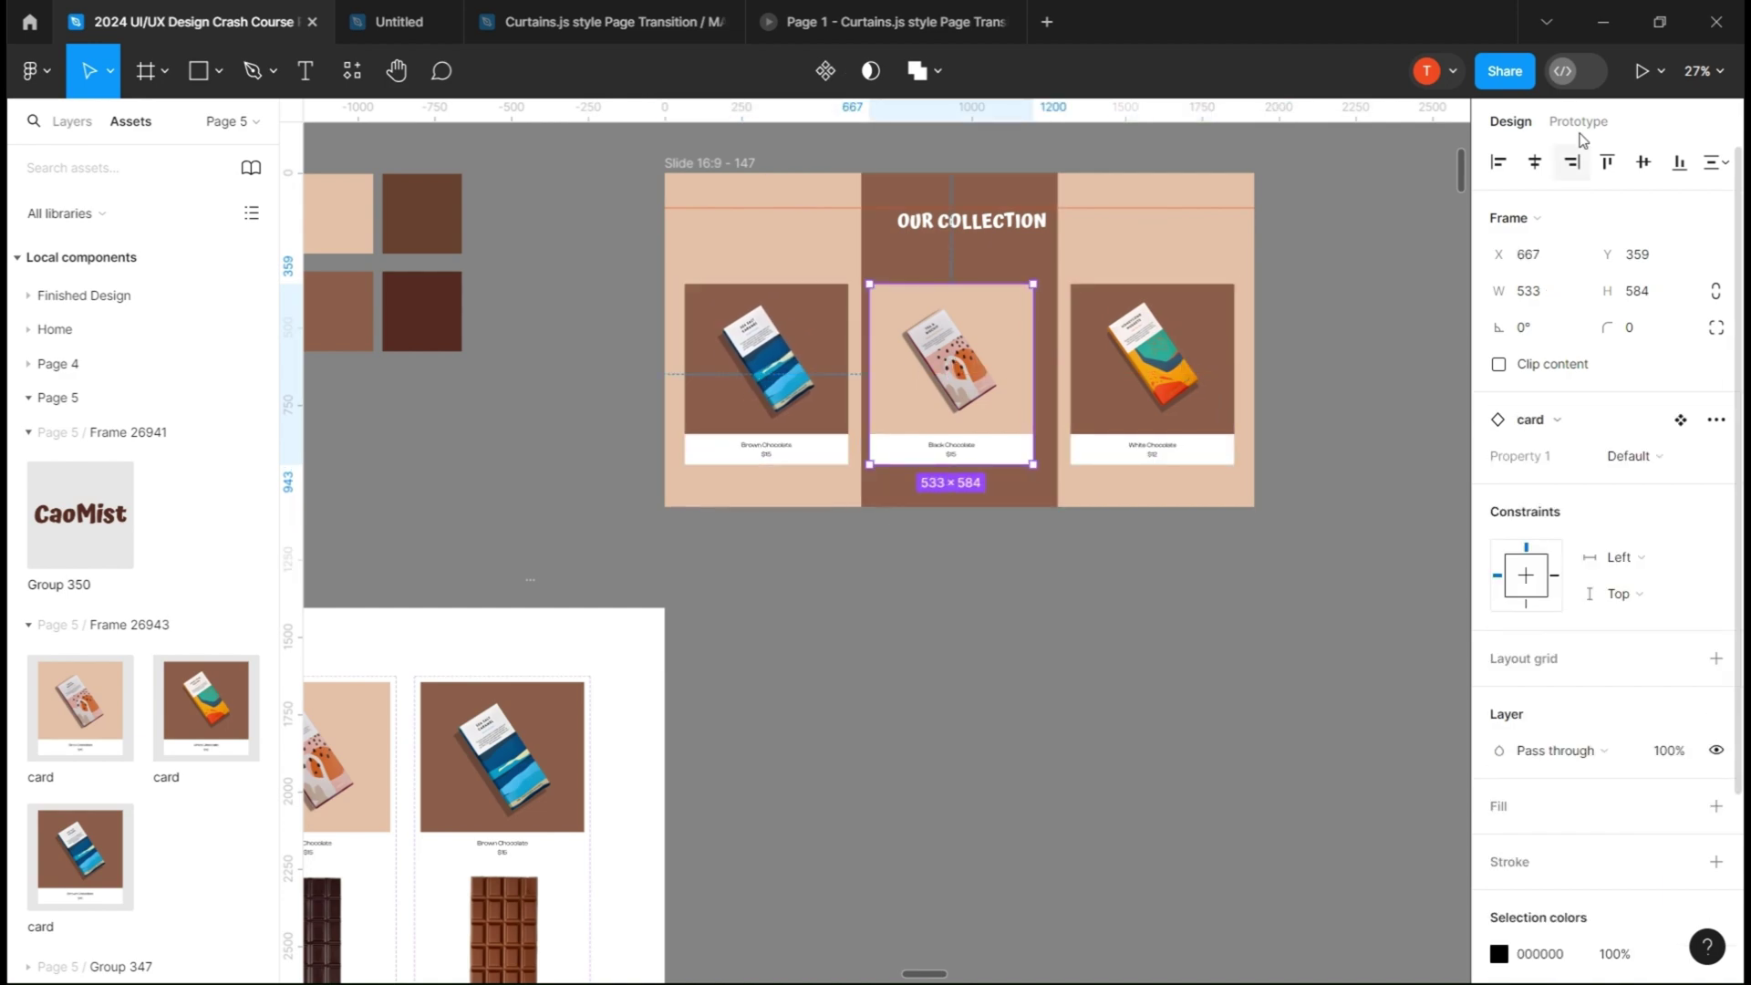
click(1534, 162)
- Distribute the three cards on the collection slide with equal horizontal spacing
shift+click(1101, 401)
shift+click(806, 355)
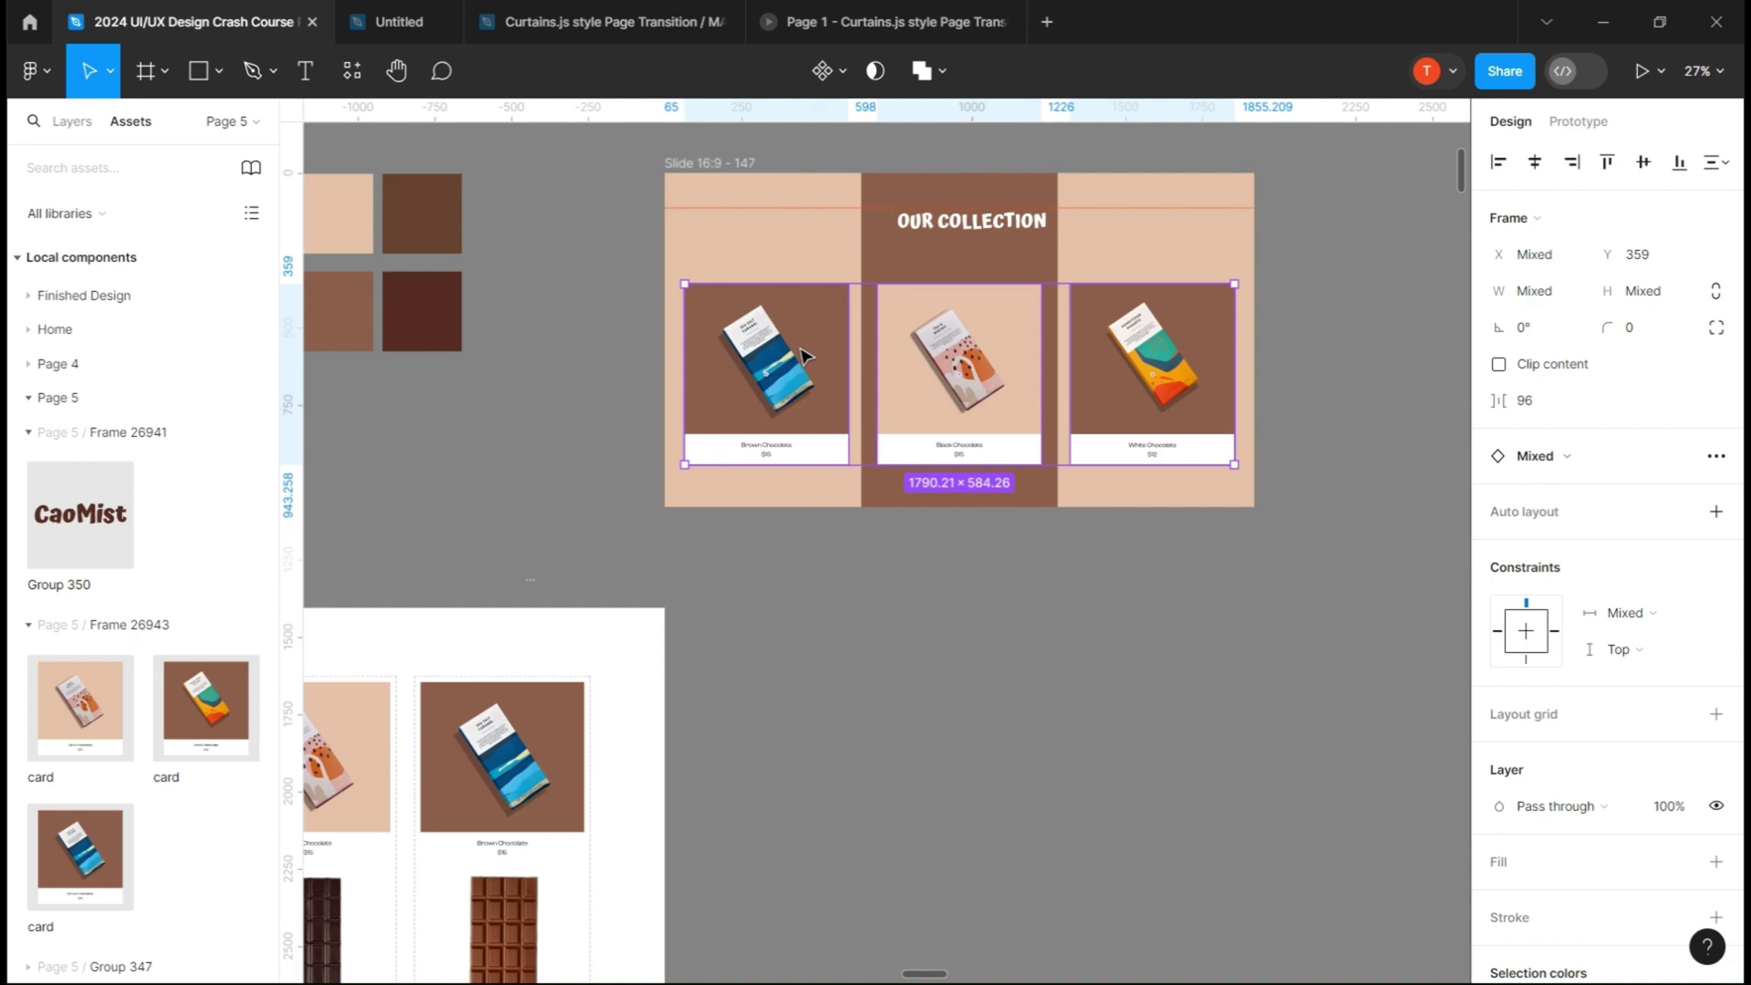
click(1716, 161)
click(1550, 265)
click(1372, 347)
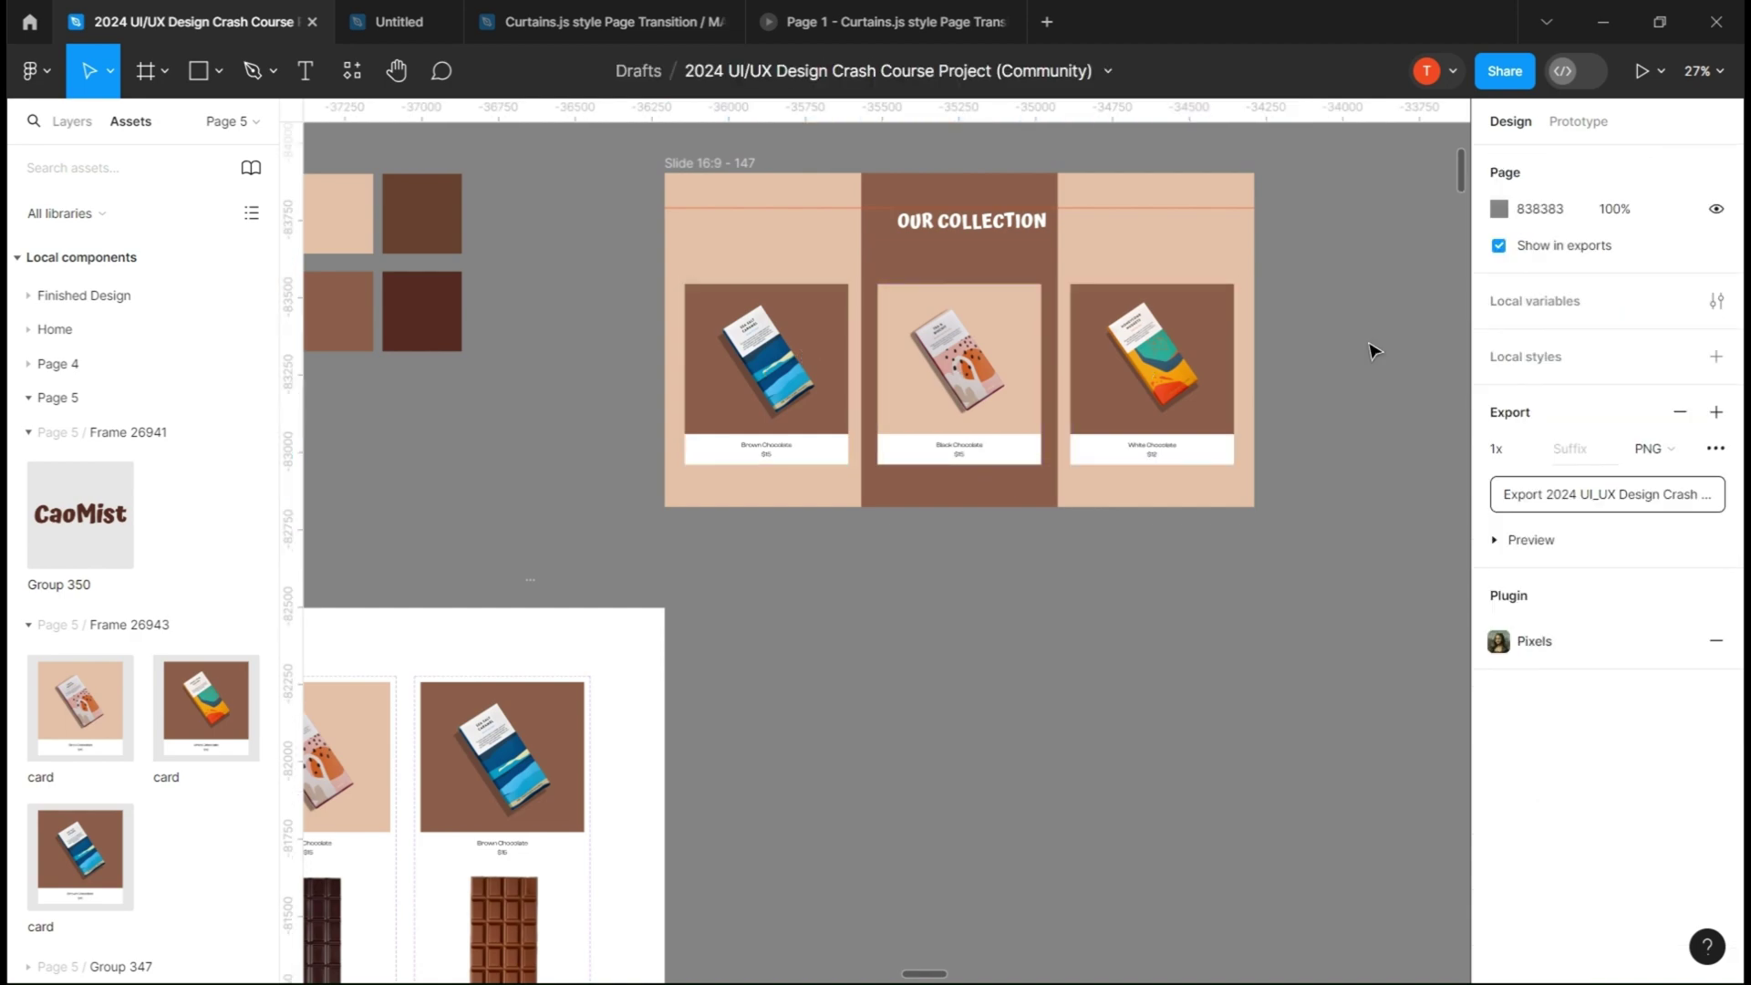
- Nest the Our Collection slide inside the CaoMist hero slide and set its Y position to 1080
scroll(1343, 448, down, 2)
scroll(1345, 448, down, 1)
scroll(1346, 448, up, 1)
drag(1345, 448, 1231, 488)
click(762, 352)
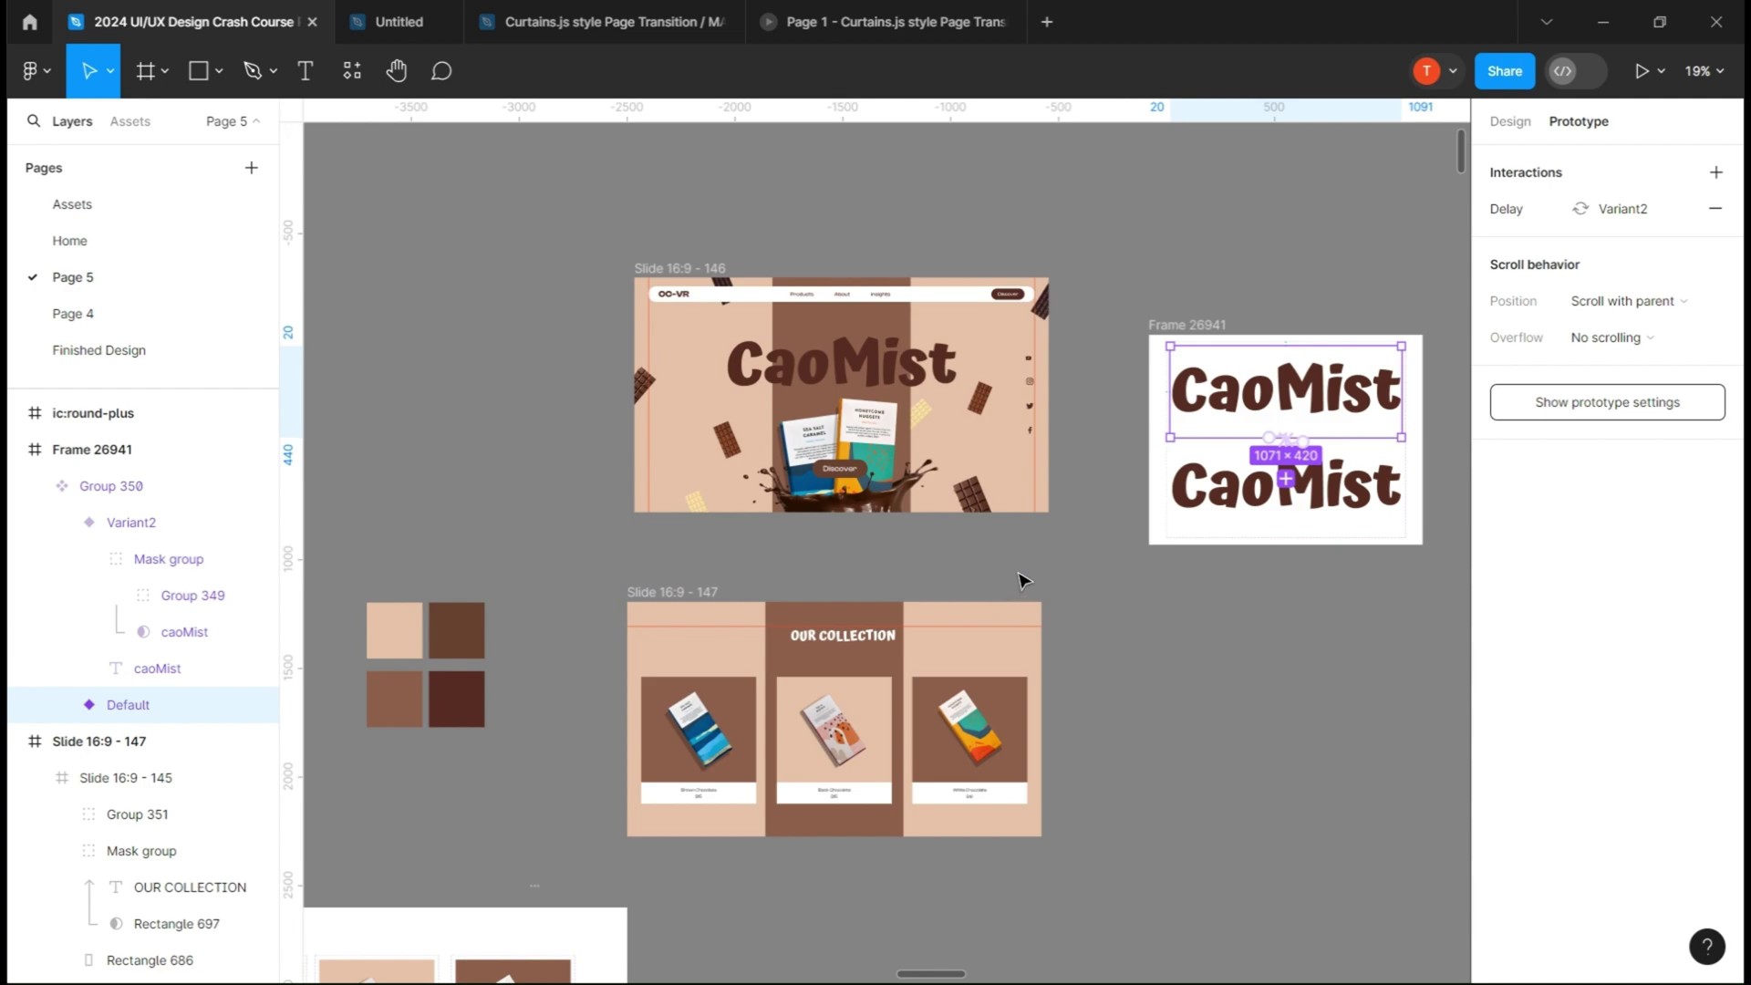
scroll(869, 640, up, 2)
click(871, 642)
double_click(872, 645)
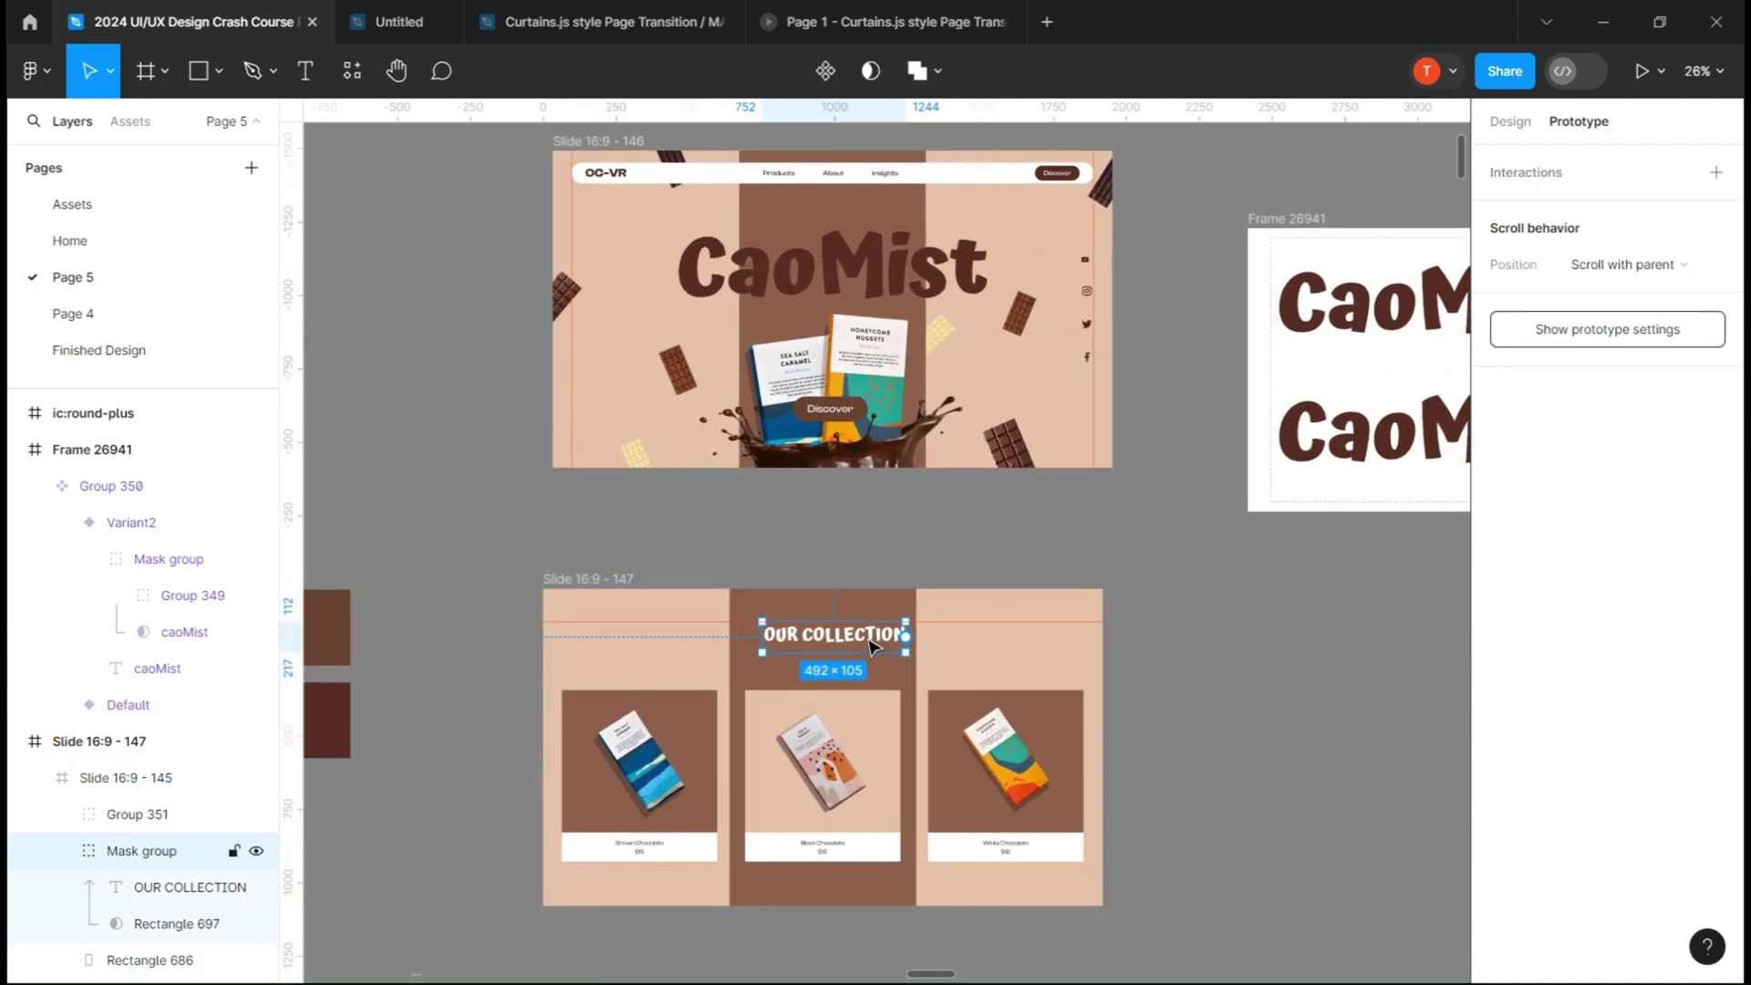
drag(825, 488, 841, 433)
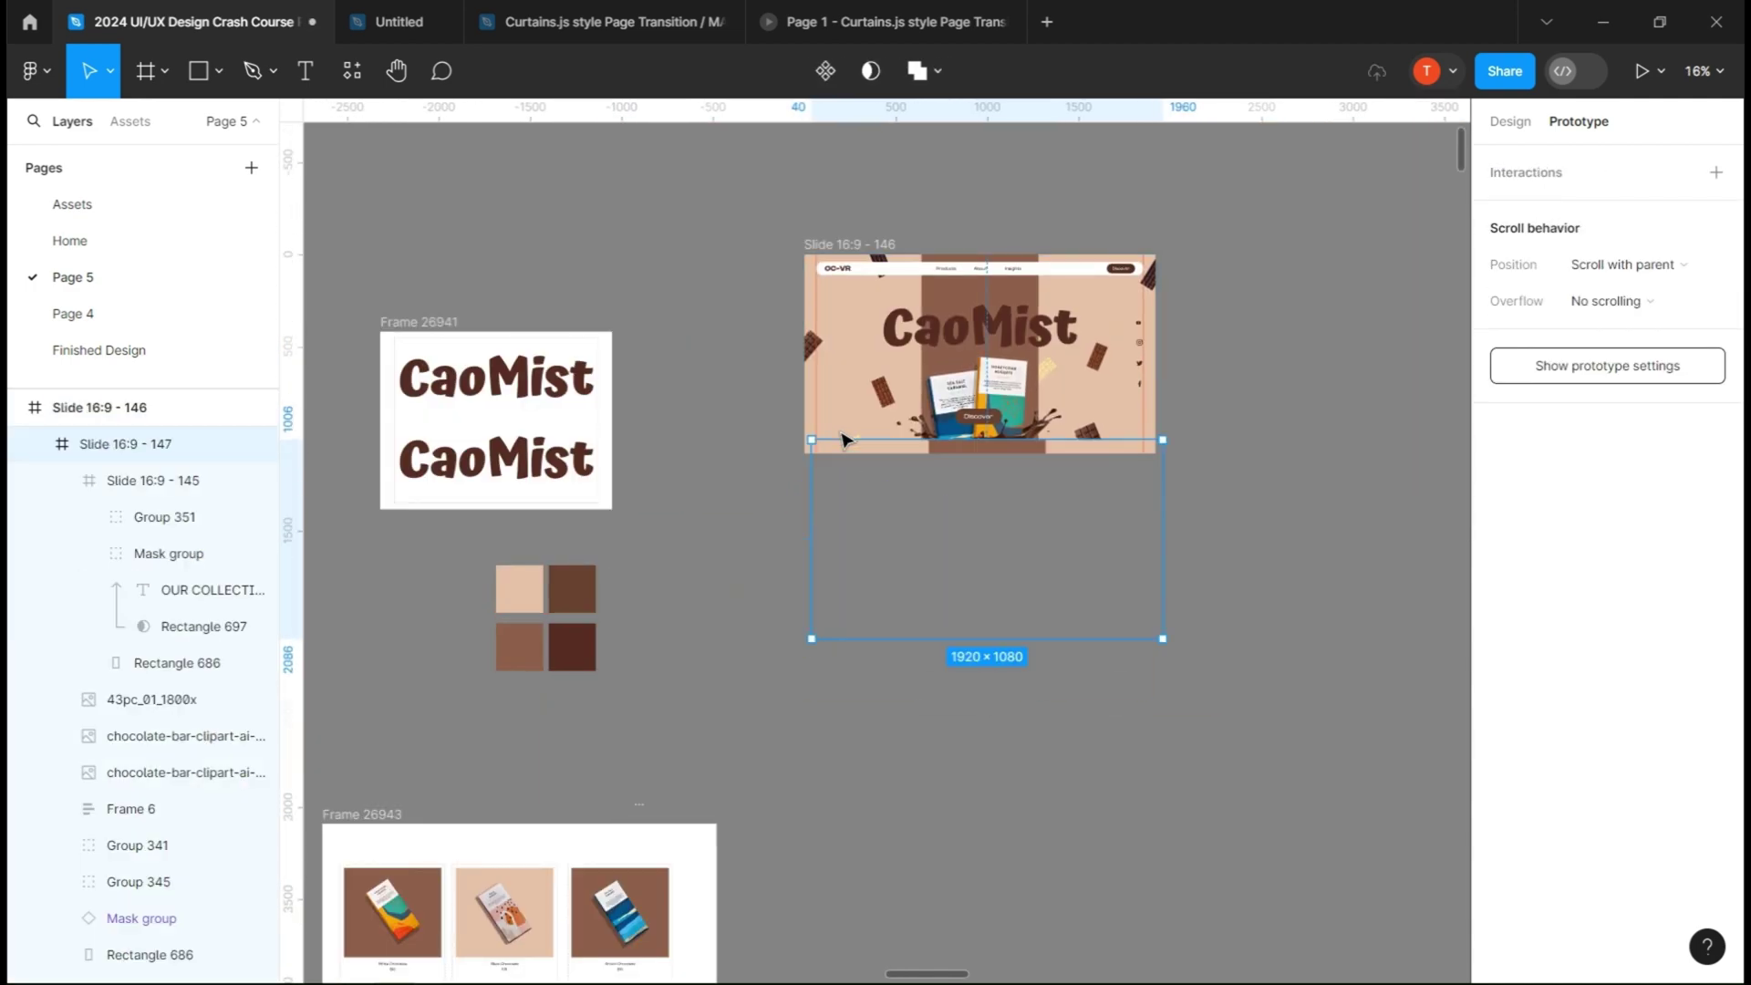
key(alt+8)
click(1639, 258)
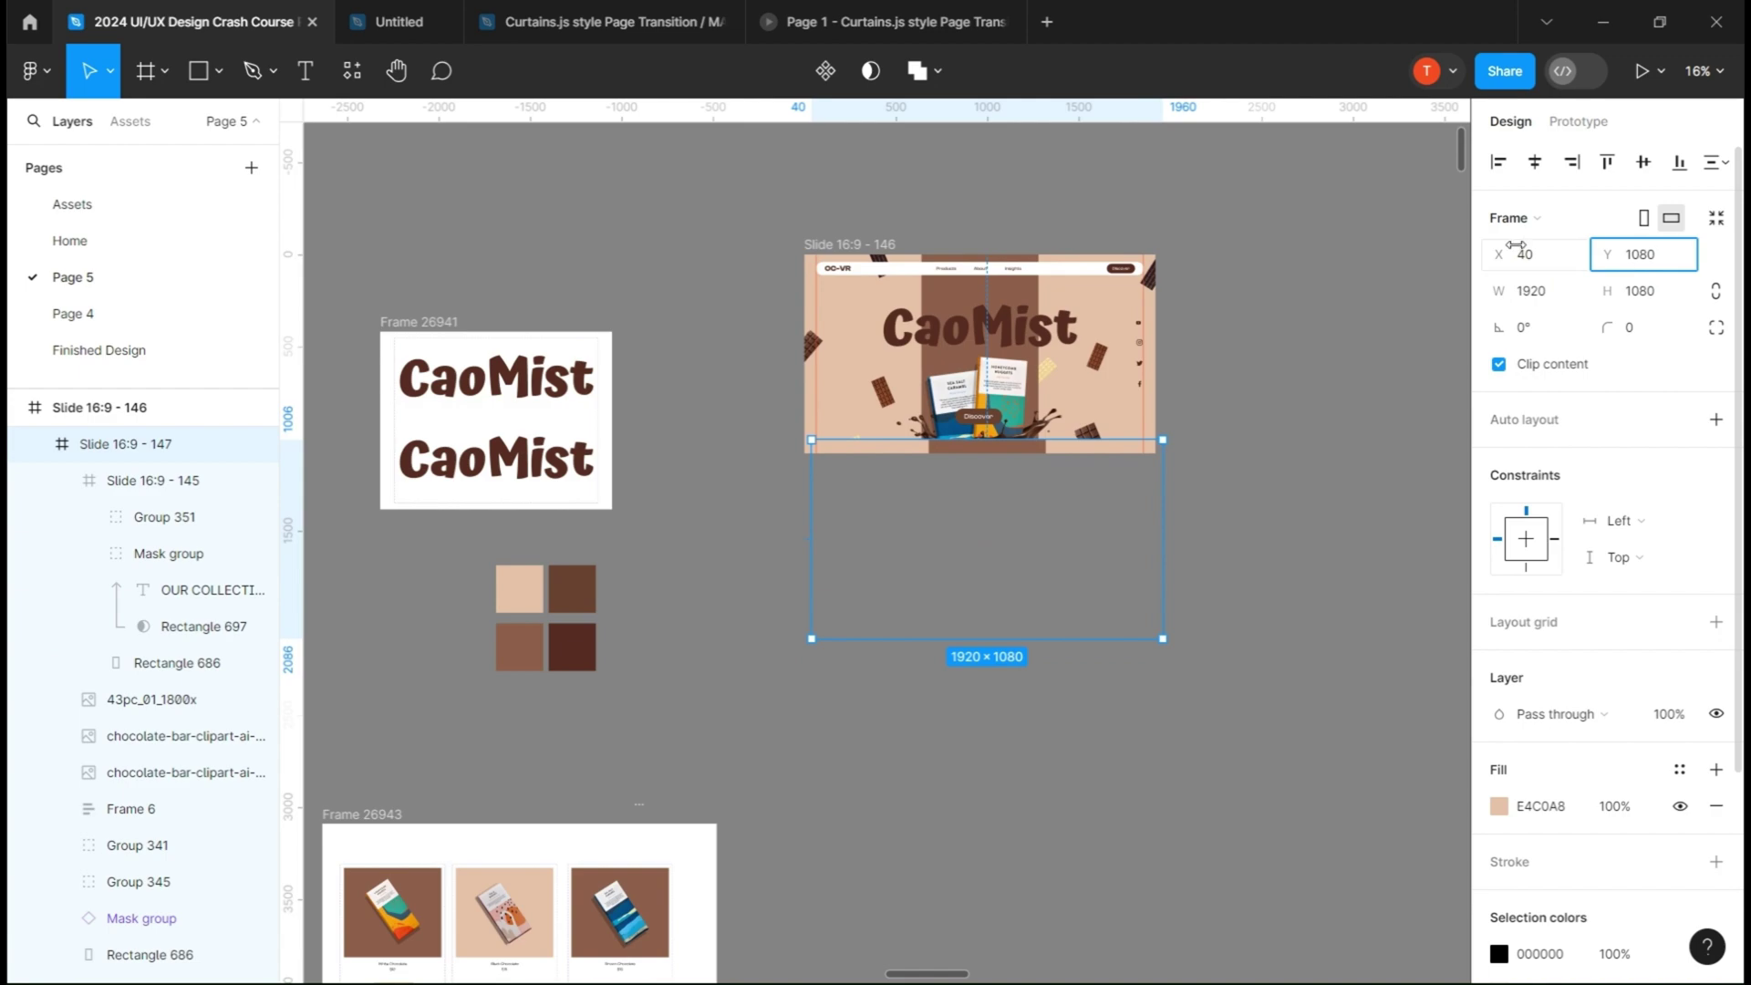
click(1370, 412)
- Bring the nav-bar to the front of the hero slide's layer order
click(34, 444)
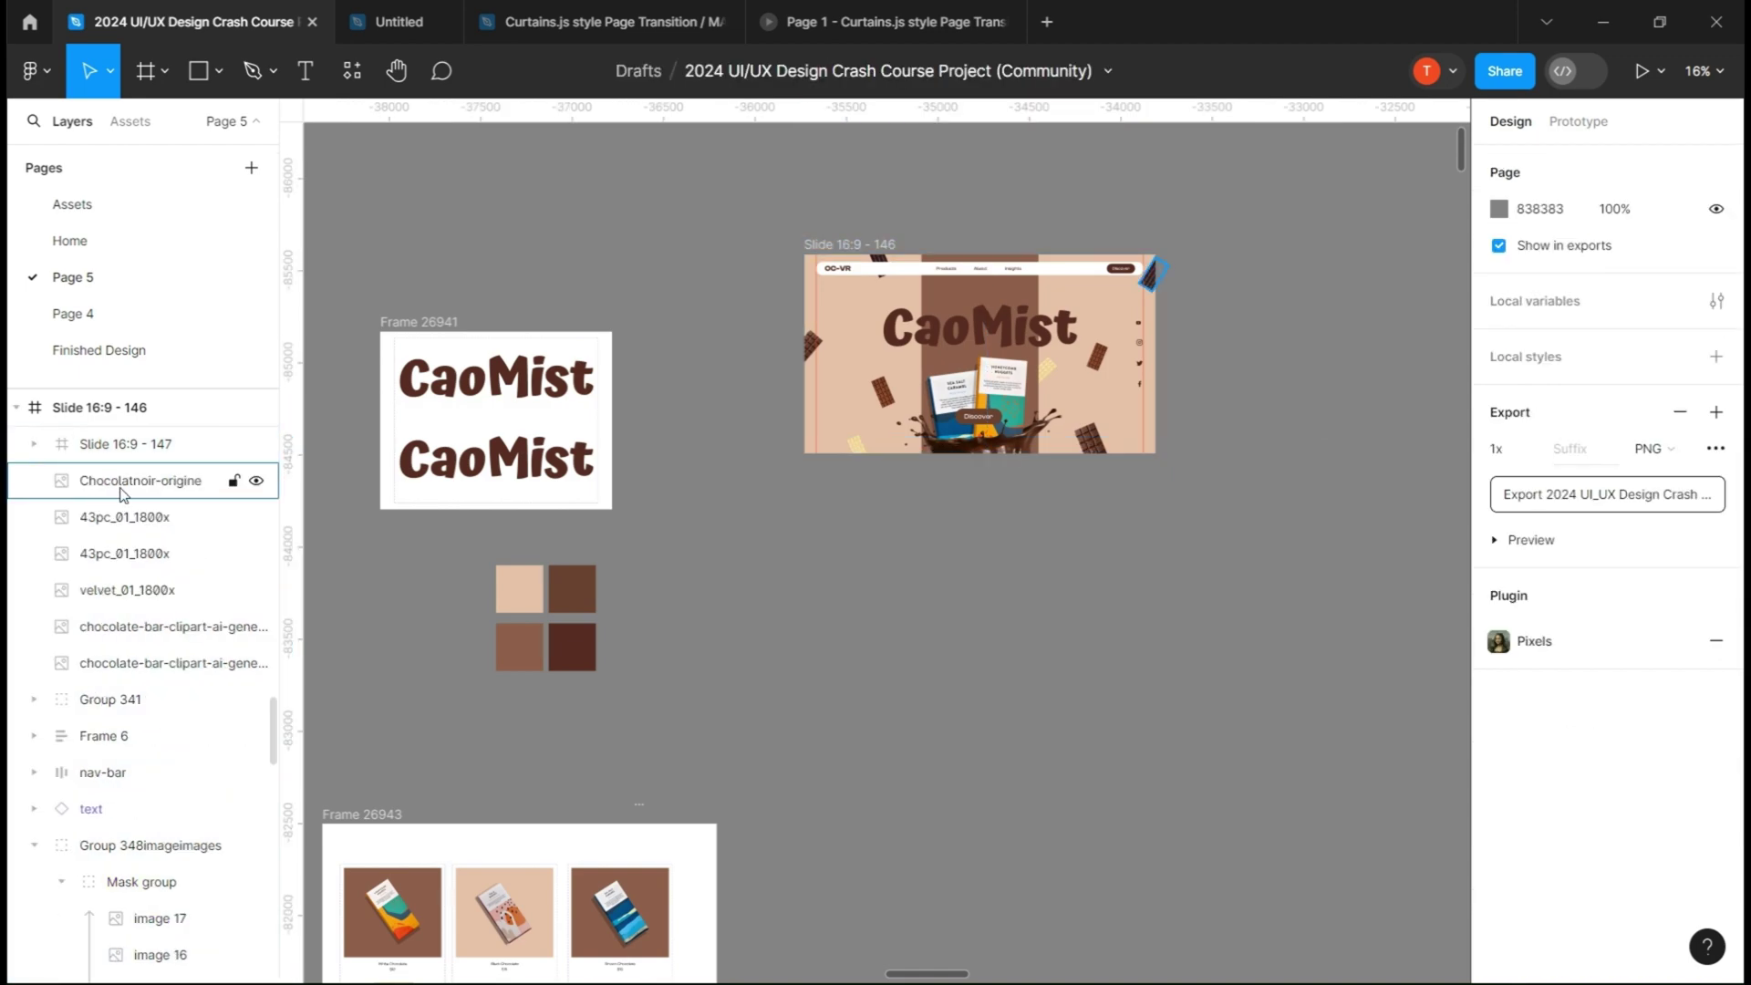
click(108, 770)
key(bracketright)
- Group the hero slide's scattered chocolate images, name the group "choco image" and order it beneath the Rec bg layer
click(91, 517)
shift+click(107, 704)
scroll(91, 757, down, 1)
click(36, 737)
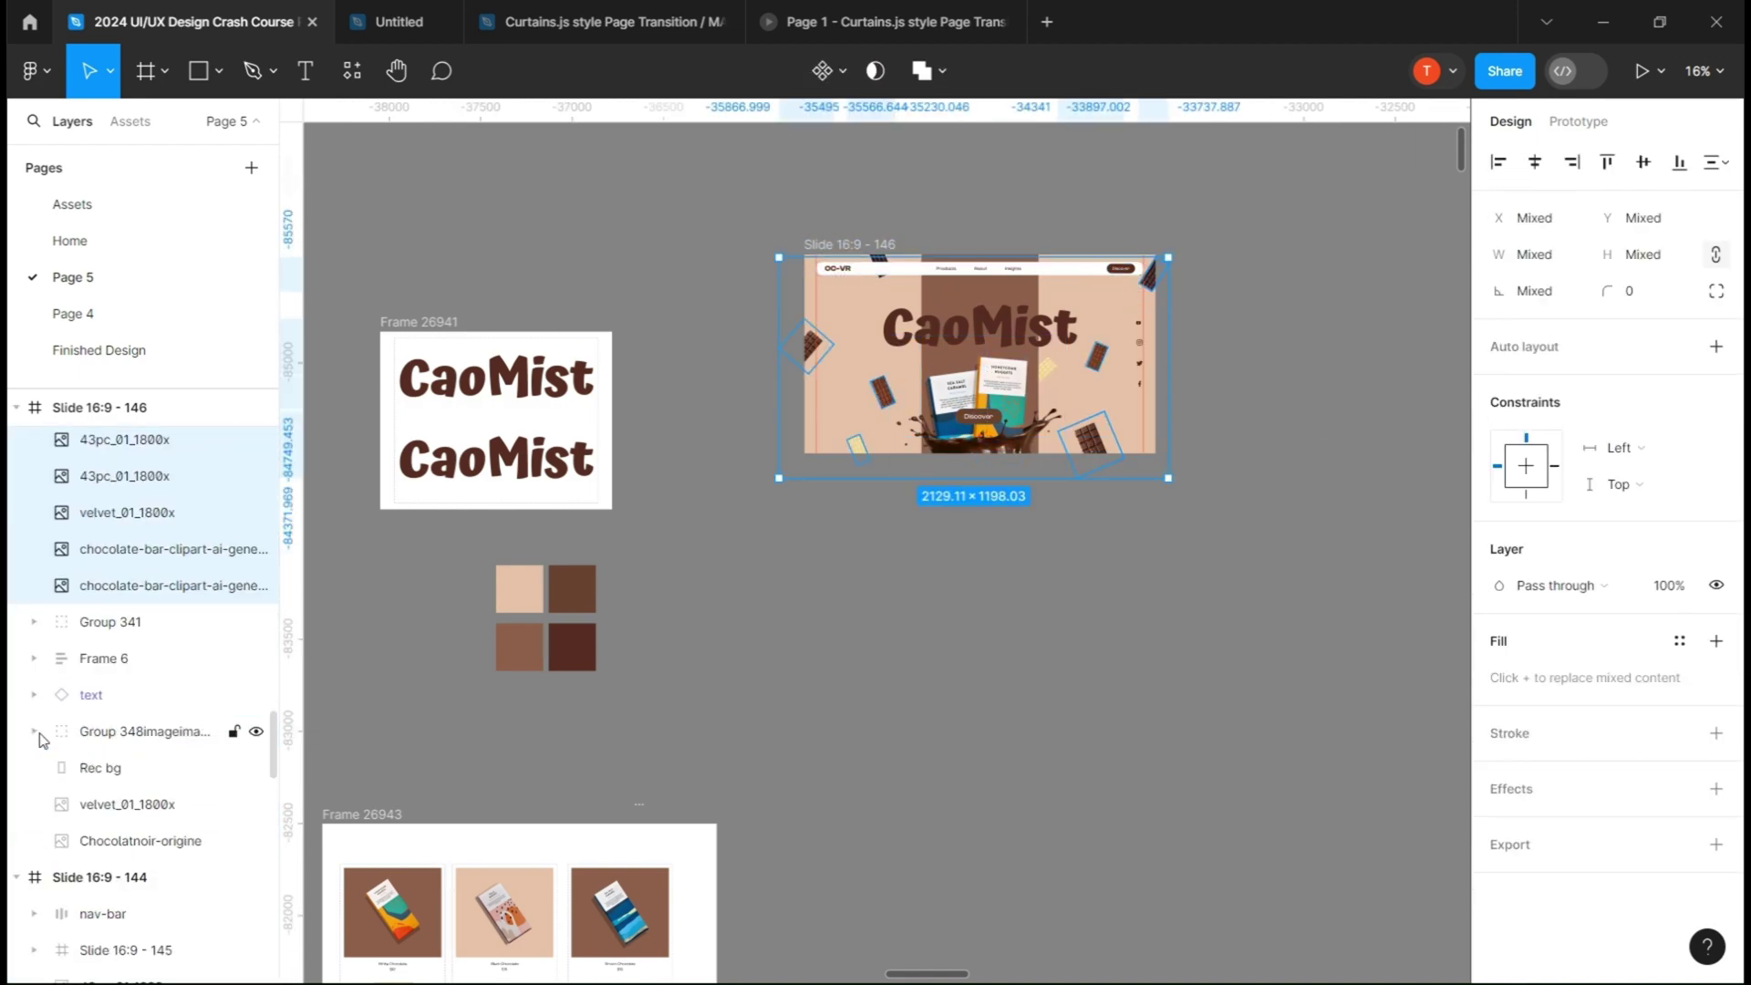
ctrl+click(109, 804)
ctrl+click(116, 840)
key(ctrl+g)
double_click(110, 444)
text(choco image)
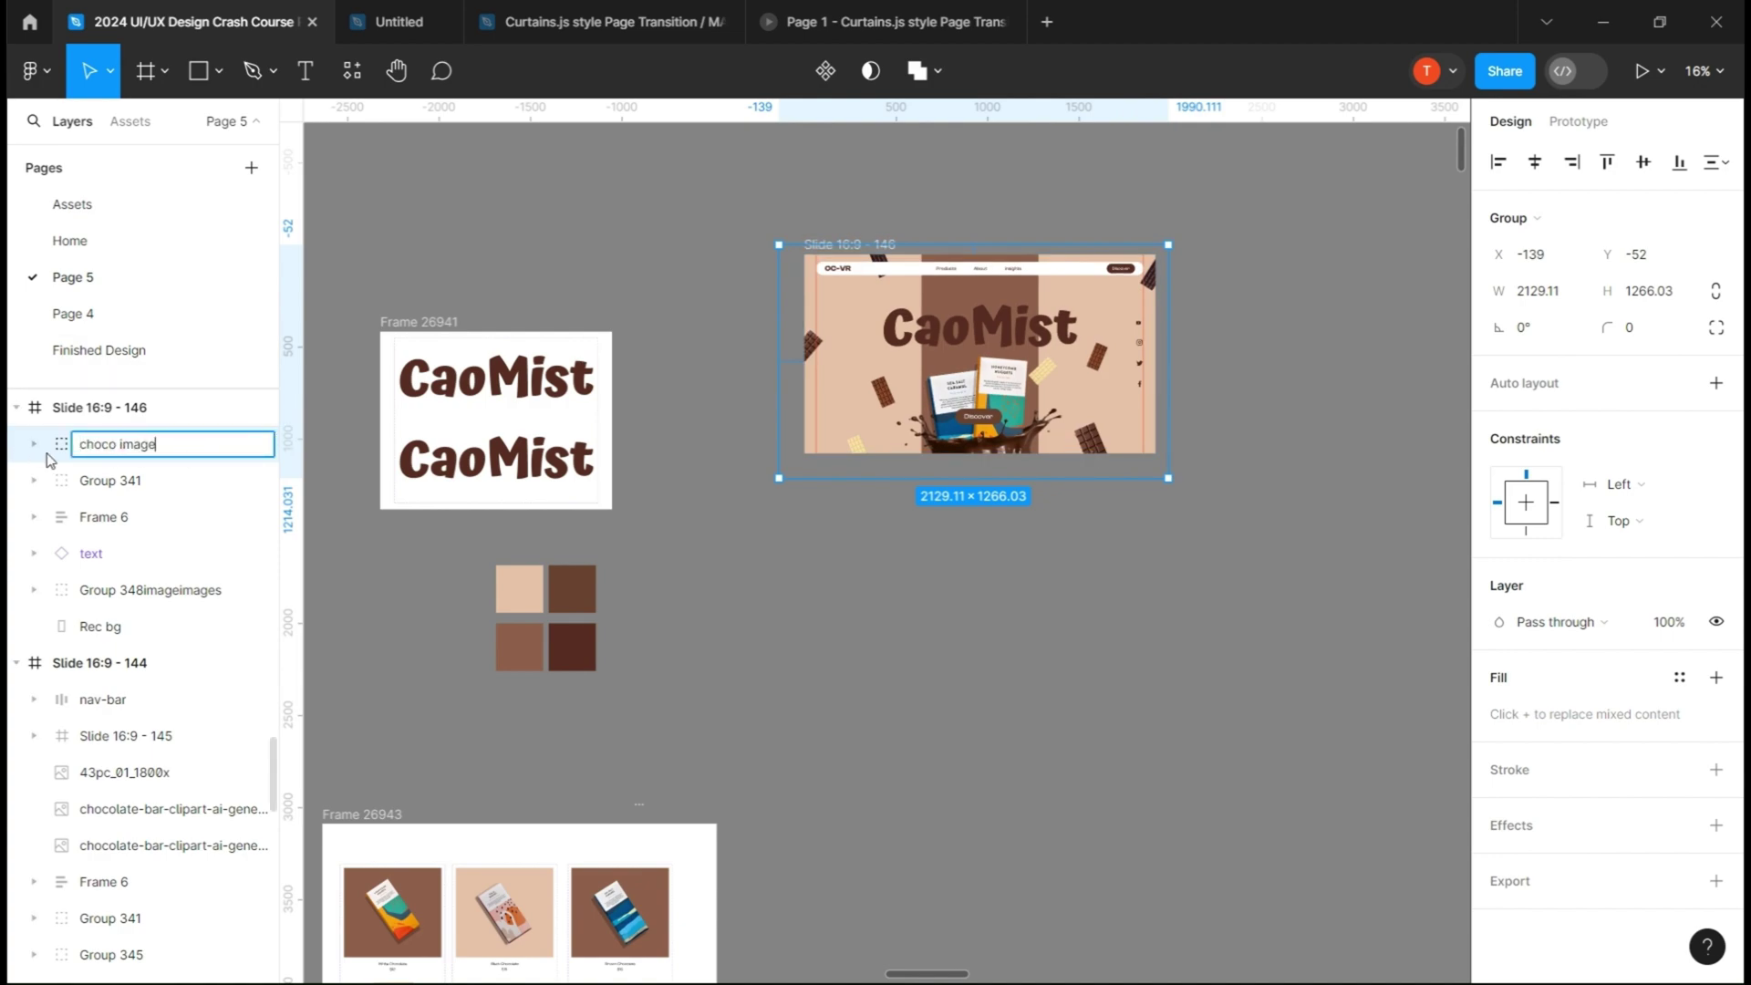
key(Return)
drag(111, 447, 113, 640)
- Fine-tune the rotation and position of the Sea Salt Caramel and Honeycomb Nuggets packages above the chocolate splash
scroll(1010, 397, up, 5)
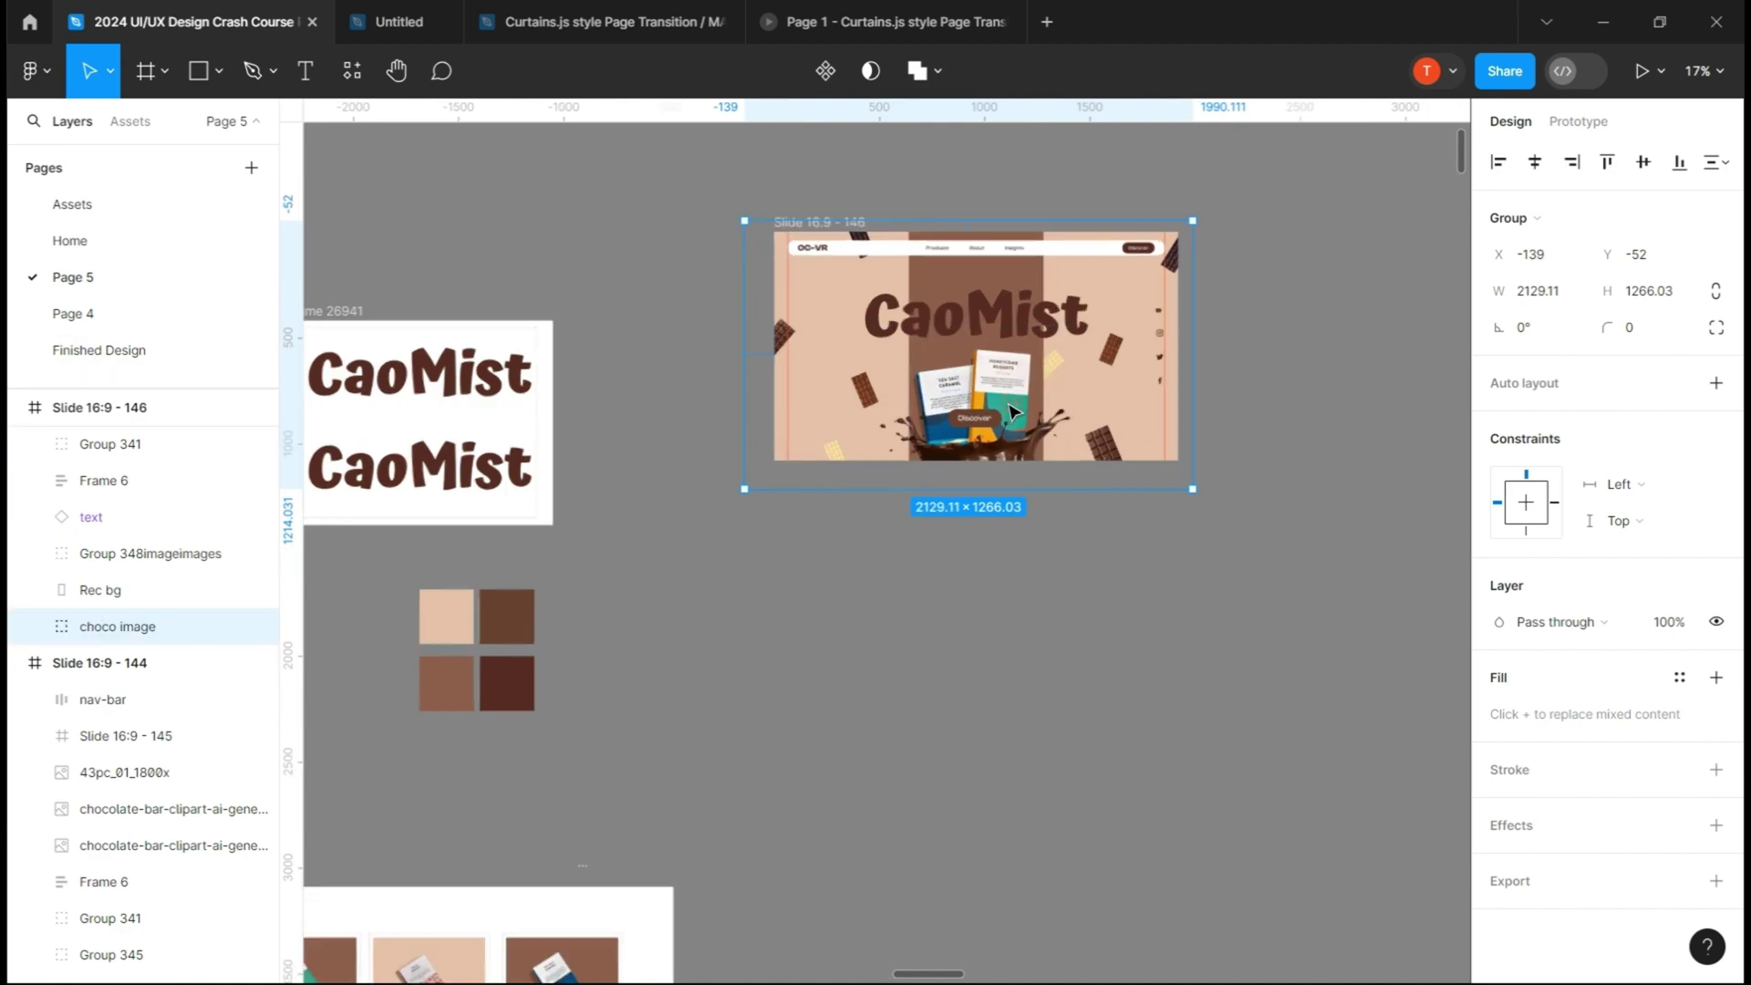
ctrl+click(1017, 372)
drag(1018, 372, 1021, 387)
drag(932, 291, 940, 289)
click(901, 381)
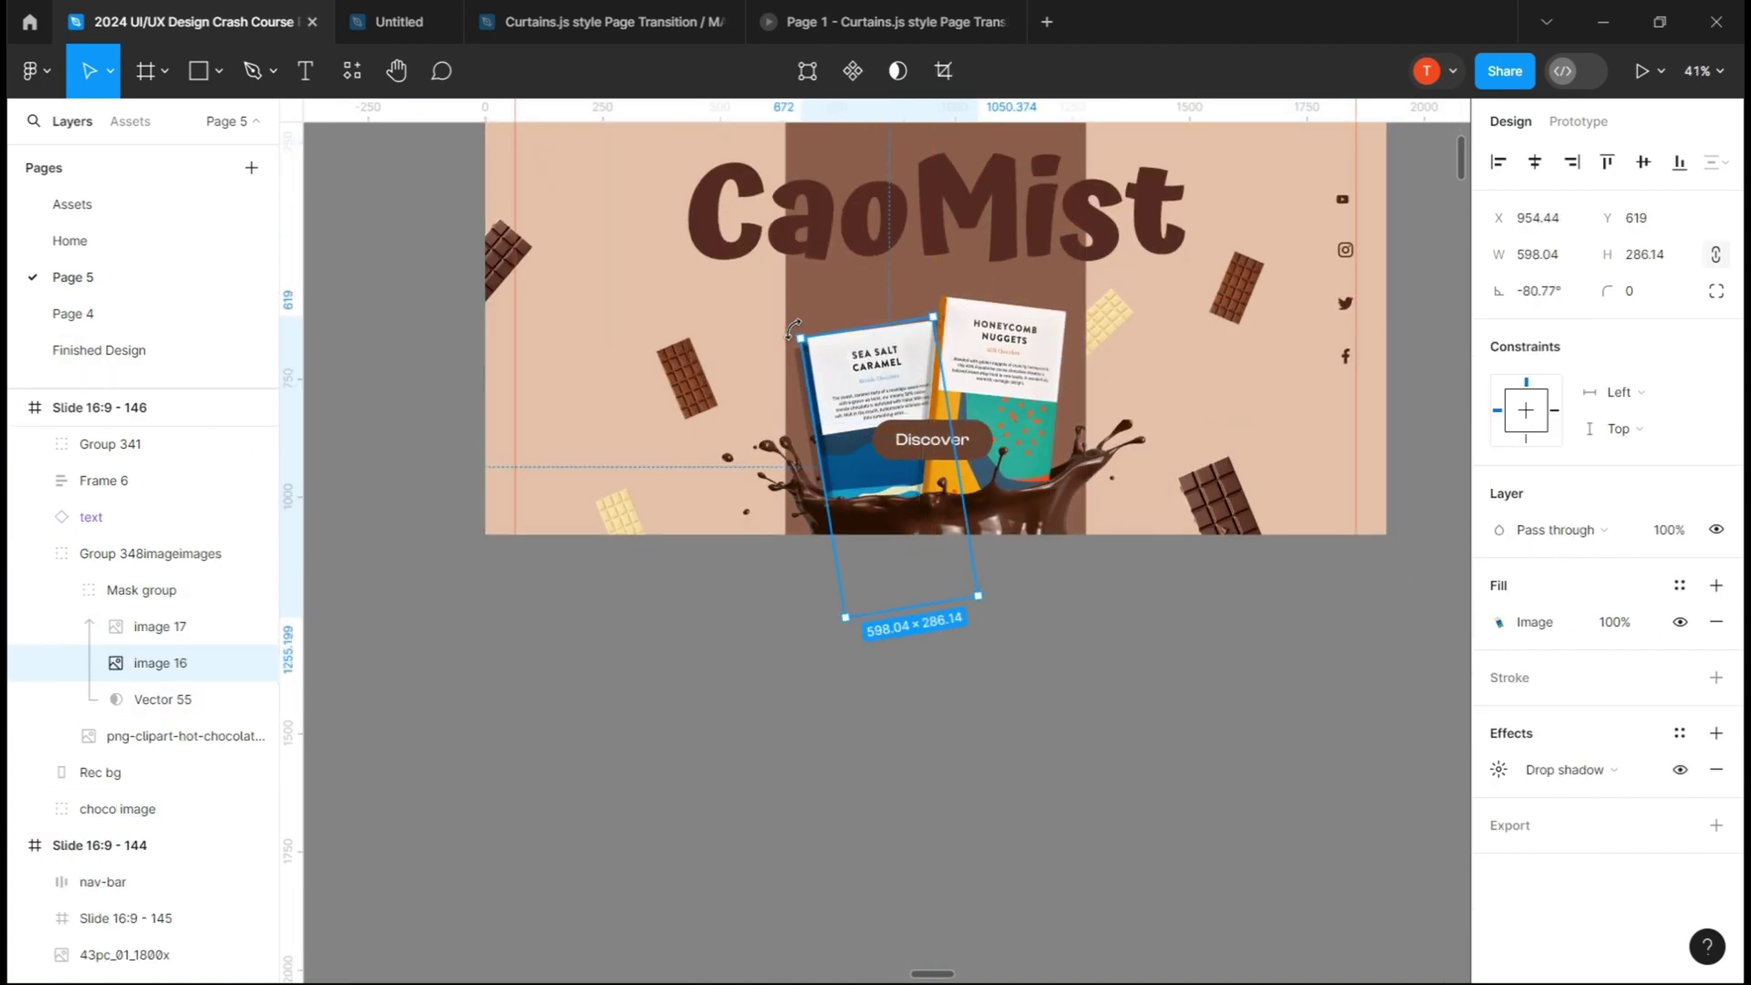
drag(794, 332, 783, 341)
drag(864, 392, 864, 399)
click(998, 769)
- Group all hero slide layers except the nav-bar and the nested collection slide, and name the group "page 1 content"
scroll(561, 553, down, 3)
click(565, 261)
click(103, 480)
scroll(101, 620, up, 3)
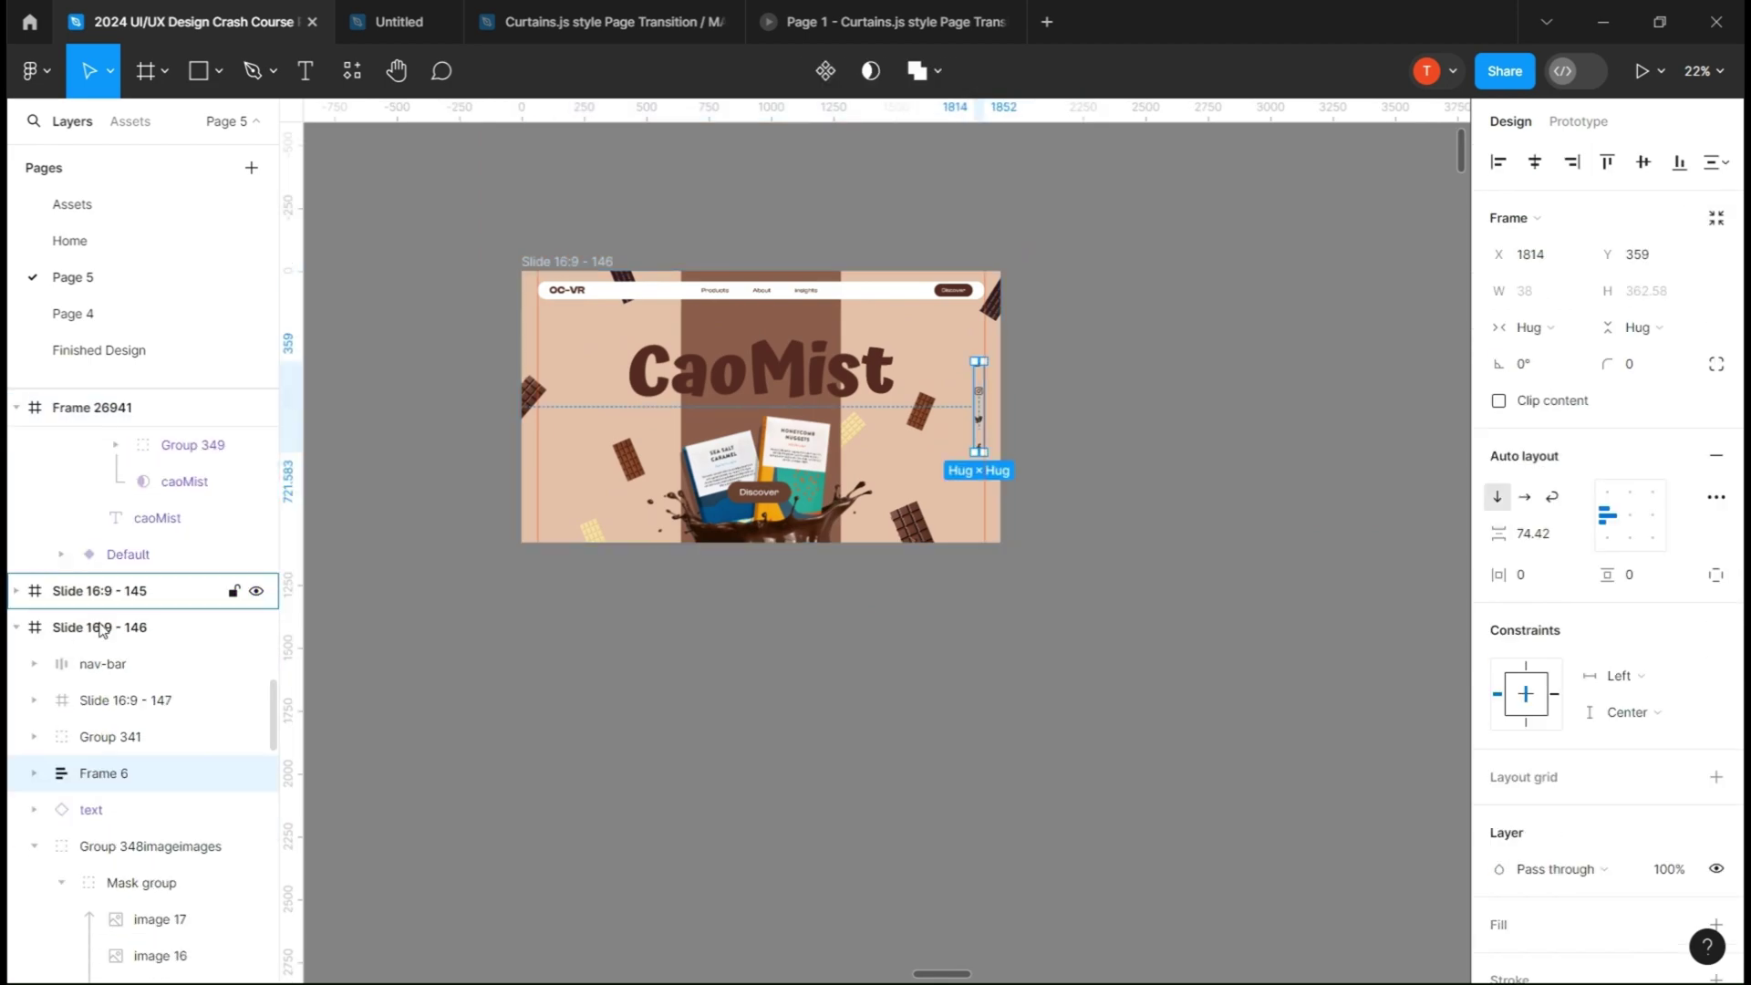
scroll(96, 625, down, 3)
scroll(55, 656, up, 1)
click(35, 668)
click(118, 741)
shift+click(120, 558)
key(ctrl+g)
double_click(107, 564)
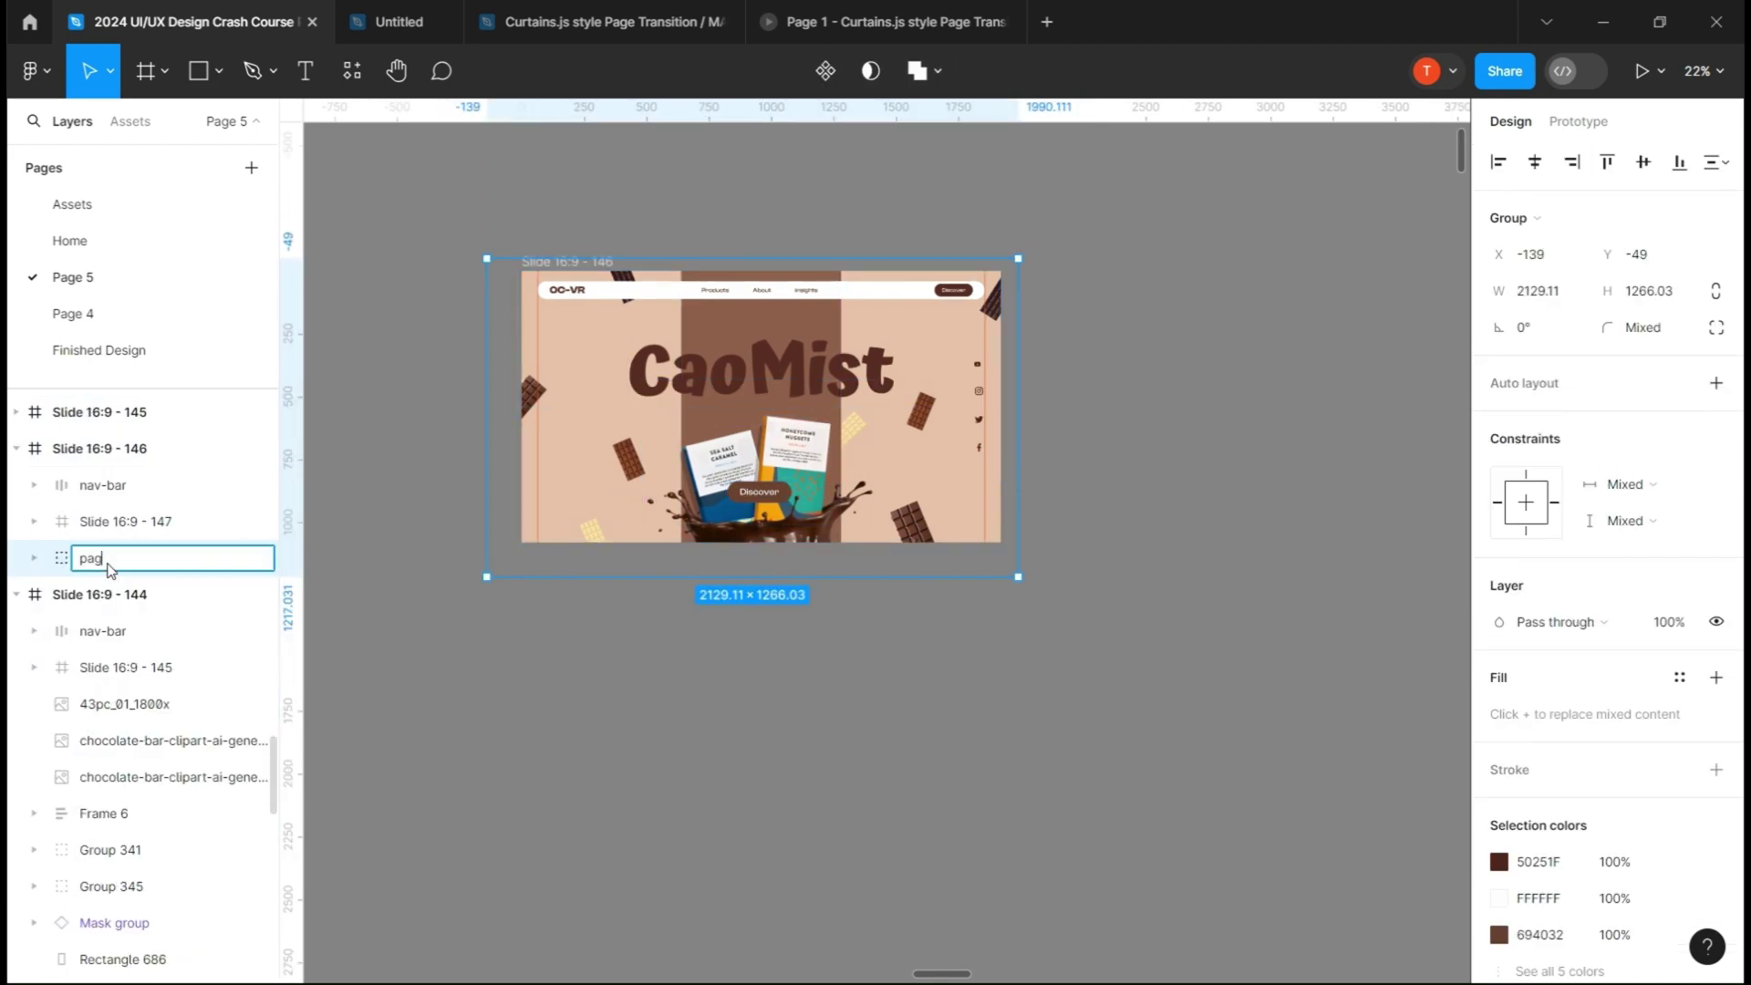
click(550, 211)
- Rename the hero slide frame as 1
double_click(567, 261)
text(1 content)
click(618, 559)
- Duplicate frame 1 directly below itself and name the copy 6
scroll(624, 398, down, 1)
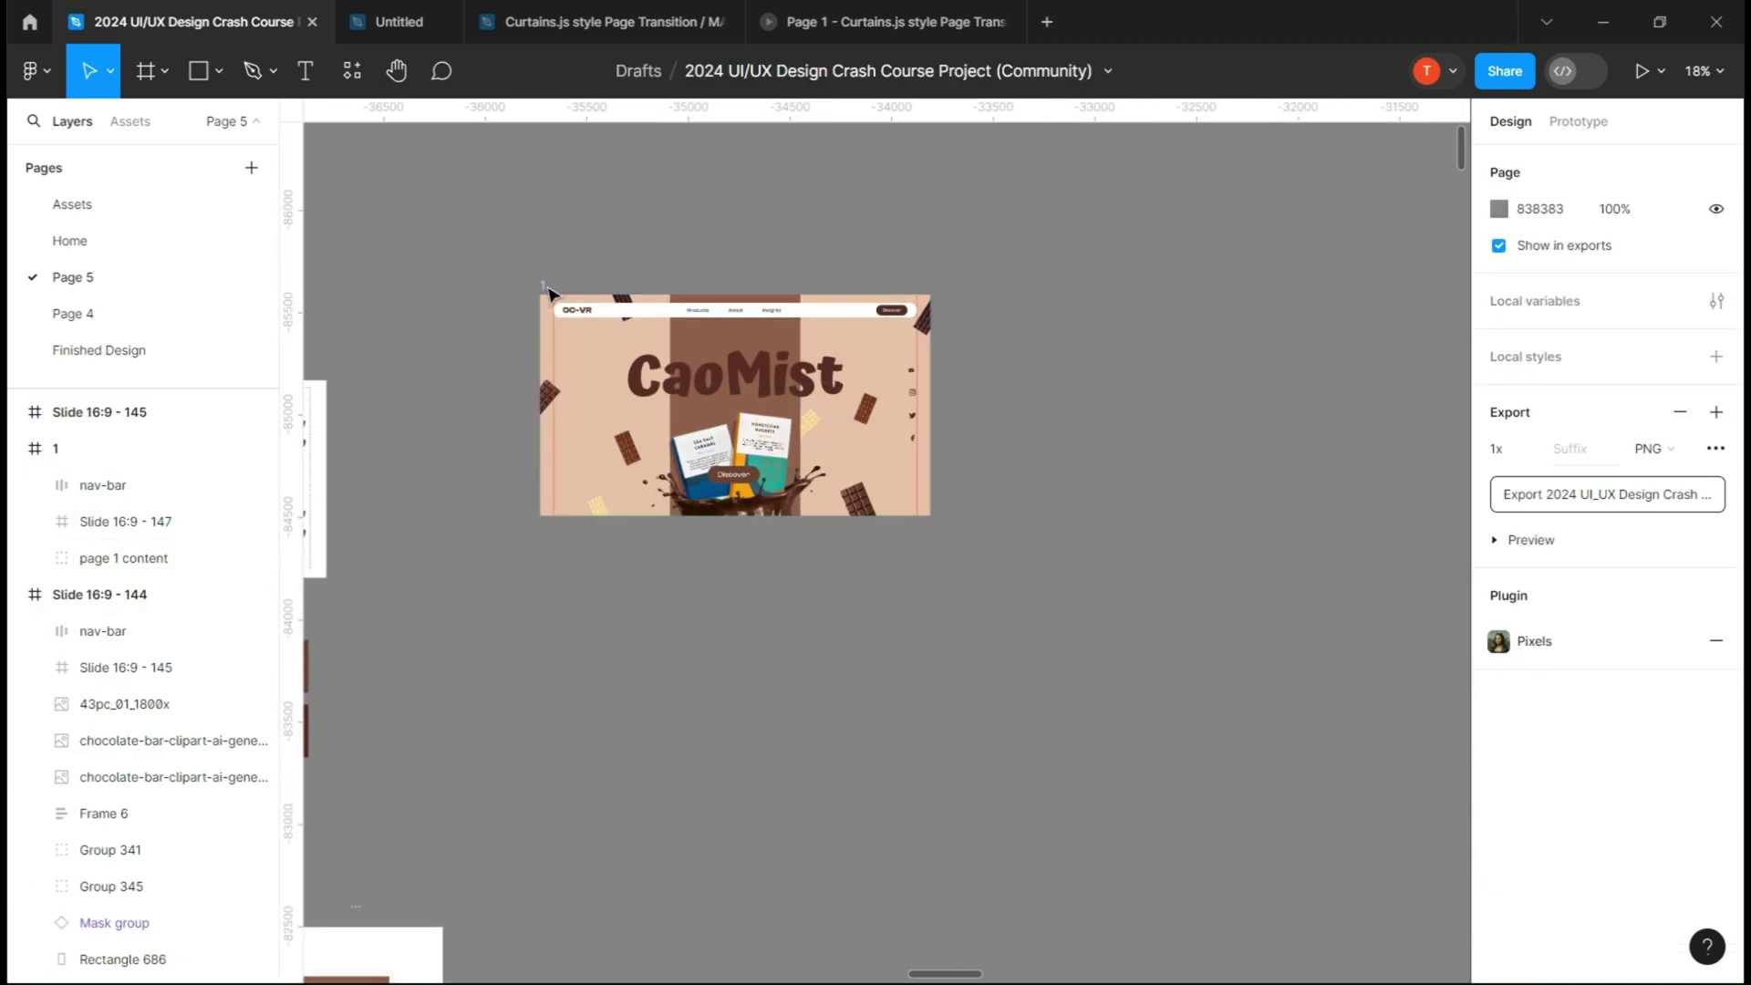
drag(543, 286, 543, 572)
double_click(542, 573)
text(6)
- Duplicate frame 1 directly above itself and name the copy 0
scroll(542, 572, up, 2)
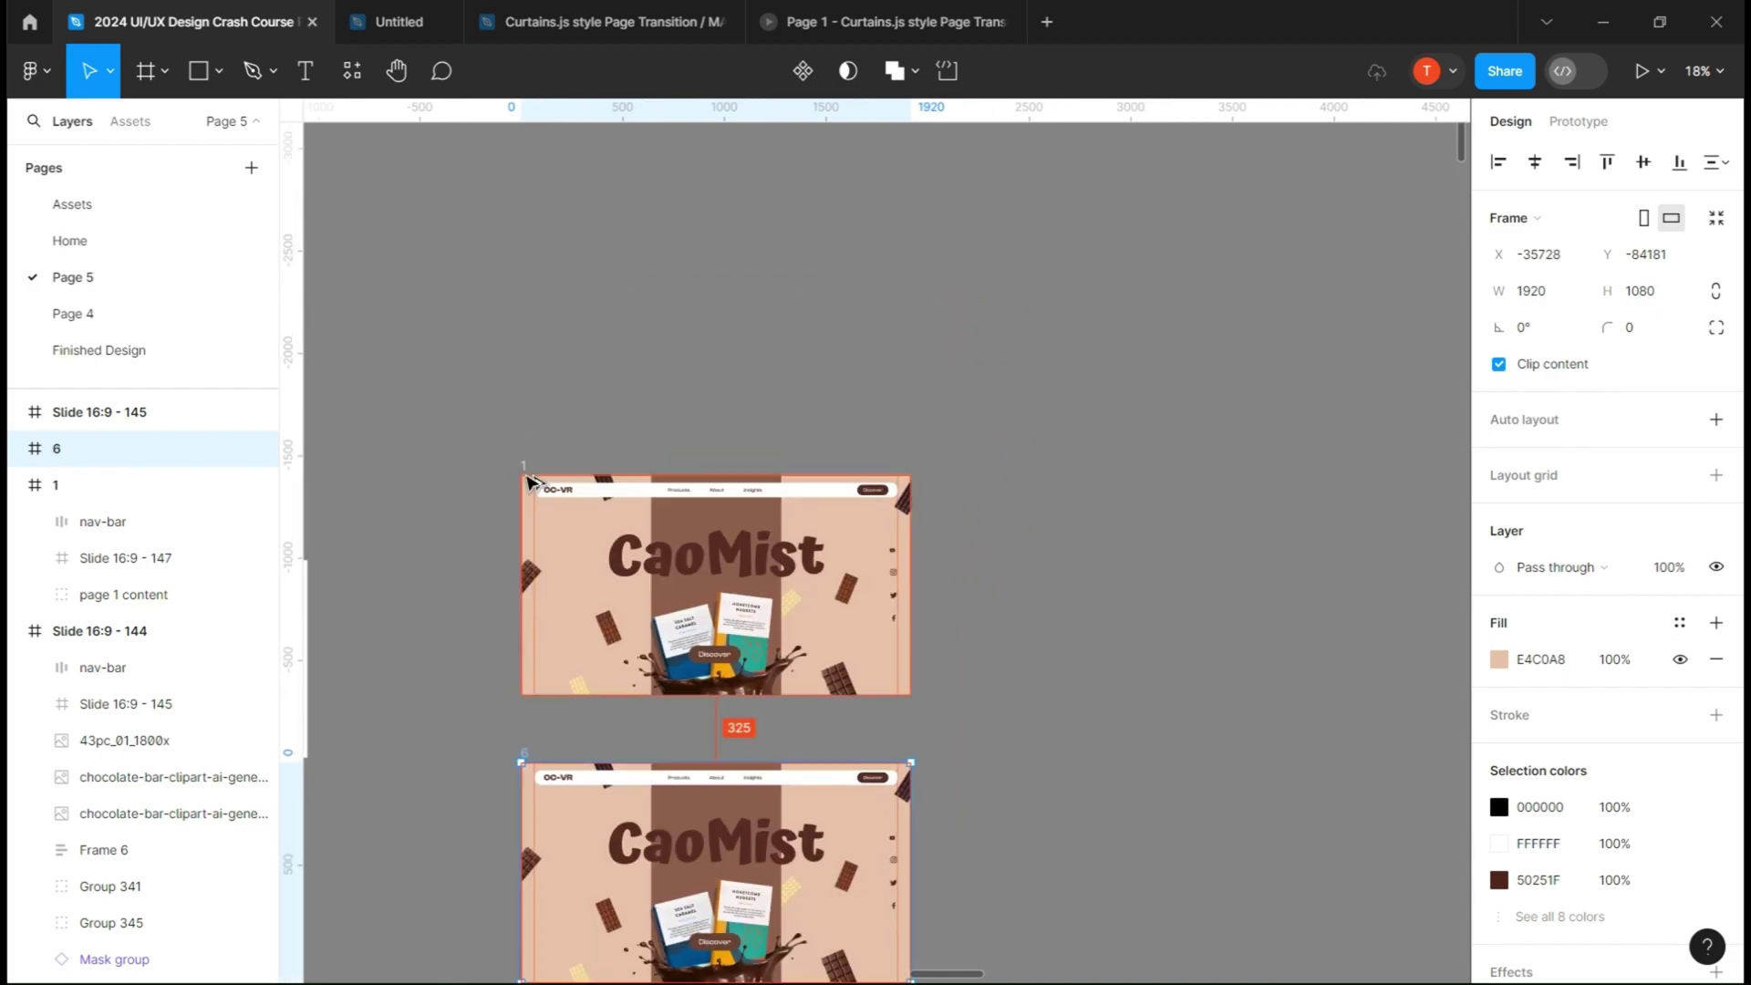
drag(525, 466, 515, 210)
double_click(516, 210)
text(0)
- Rename the copy below frame 1 as 2
double_click(527, 754)
text(2)
click(1176, 676)
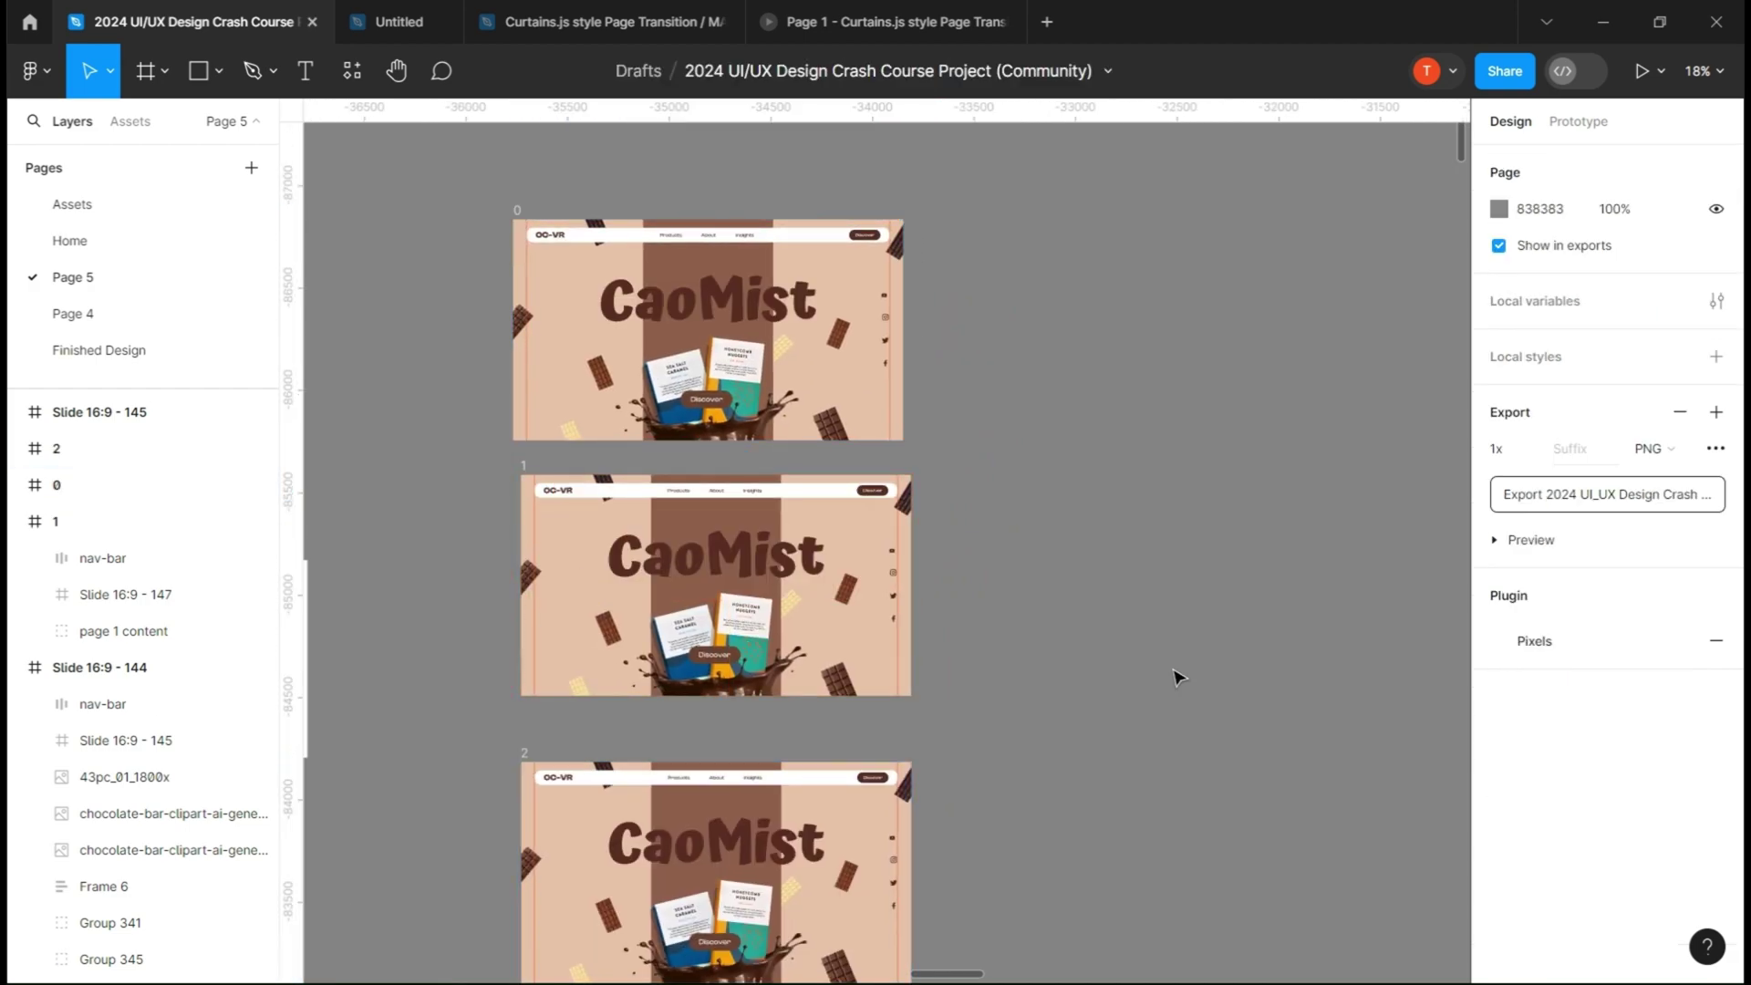
- Move the nav-bar of frame 0 up out of view beyond the frame's upper edge
scroll(693, 306, up, 1)
scroll(748, 284, up, 2)
click(803, 402)
drag(1602, 259, 1441, 265)
click(1231, 629)
- Set the opacity of the social icons in frame 0 to 0%
click(1030, 526)
key(shift+r)
double_click(1030, 527)
click(1668, 869)
text(0)
click(1231, 675)
- Set the opacity of the CaoMist title in frame 0 to 0%
double_click(834, 529)
click(1672, 750)
text(0)
click(1231, 657)
click(137, 485)
click(187, 813)
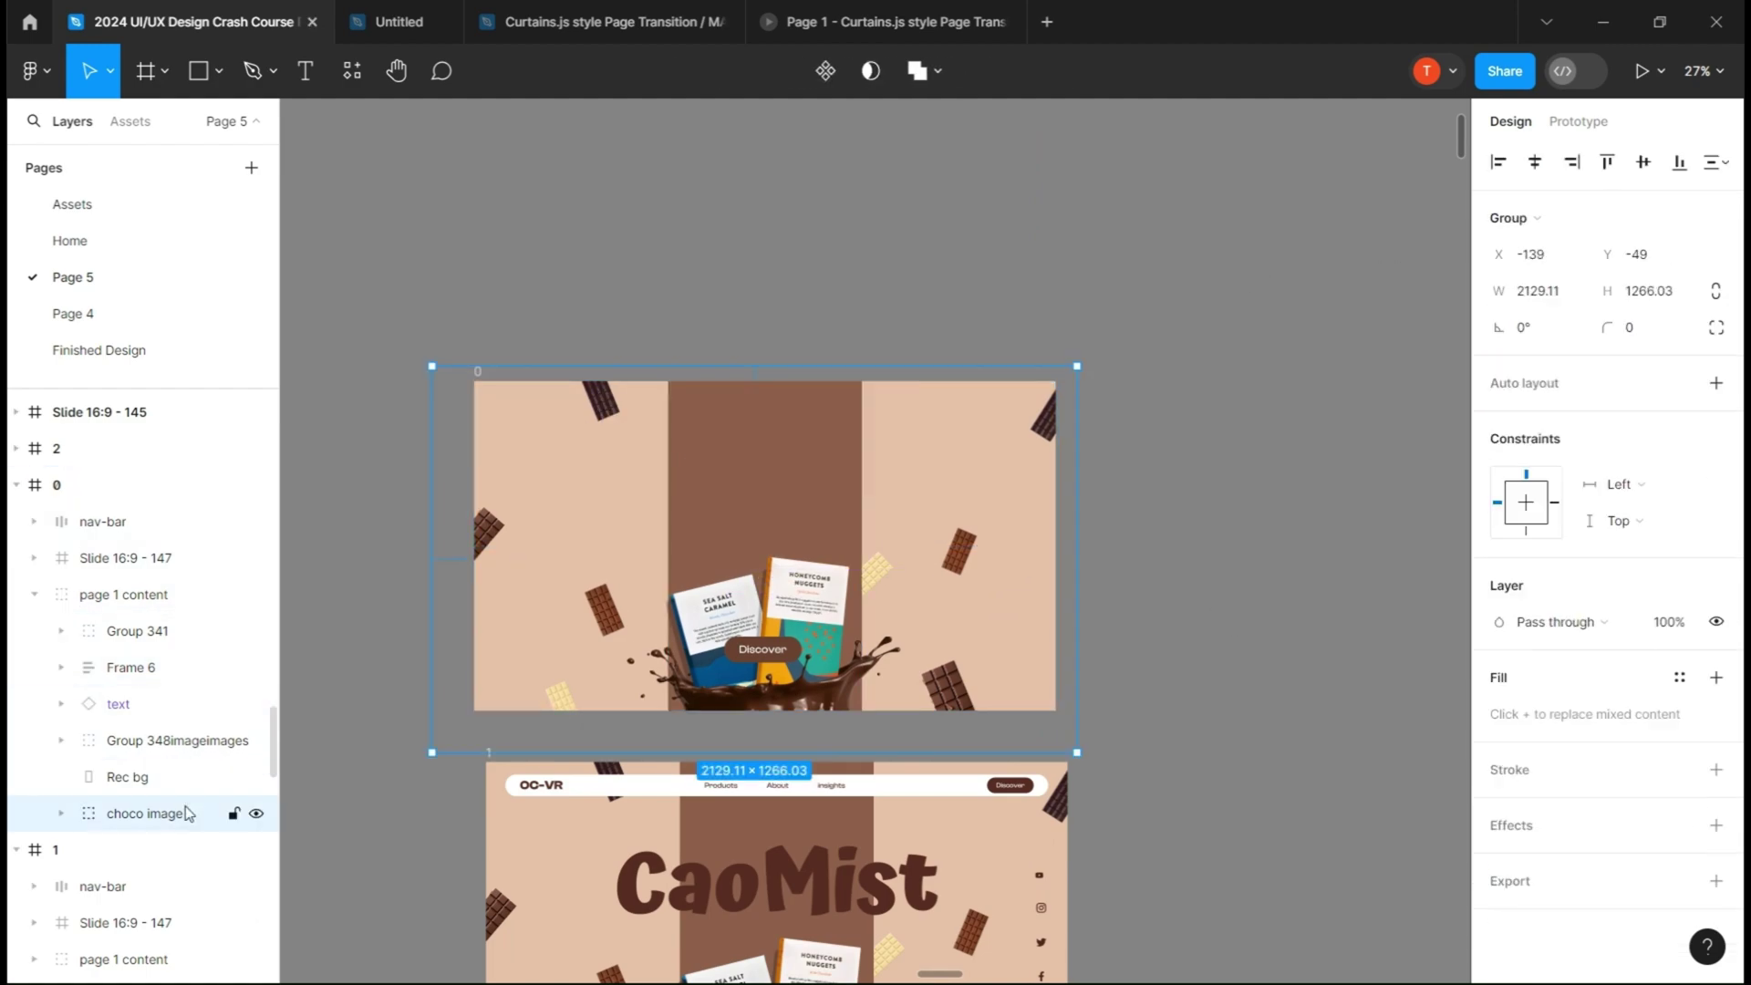
drag(1498, 327, 1426, 344)
key(ctrl+z)
- Select all eight images inside frame 0's choco image group and rotate them together
click(61, 813)
scroll(86, 813, down, 2)
click(194, 622)
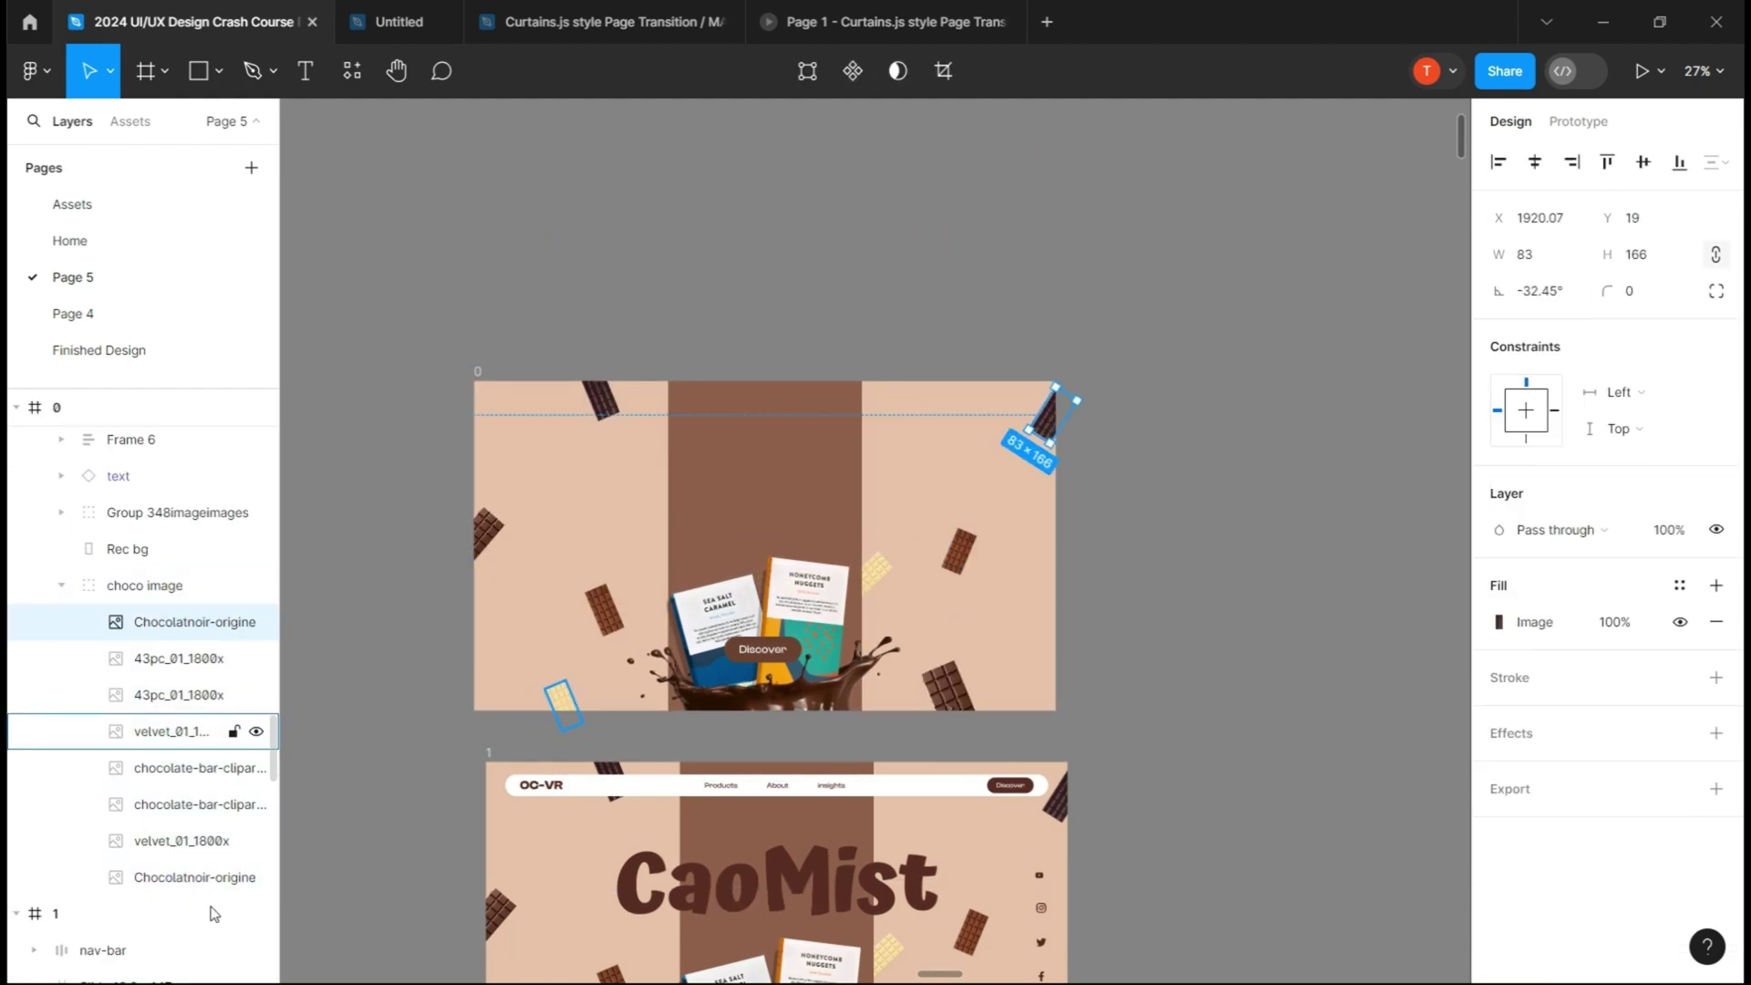
shift+click(194, 877)
drag(1498, 291, 1383, 282)
- Shift the eight chocolate images in frame 0 upward and set their opacity to 0%
drag(1606, 218, 574, 167)
click(1669, 583)
text(0)
click(1231, 629)
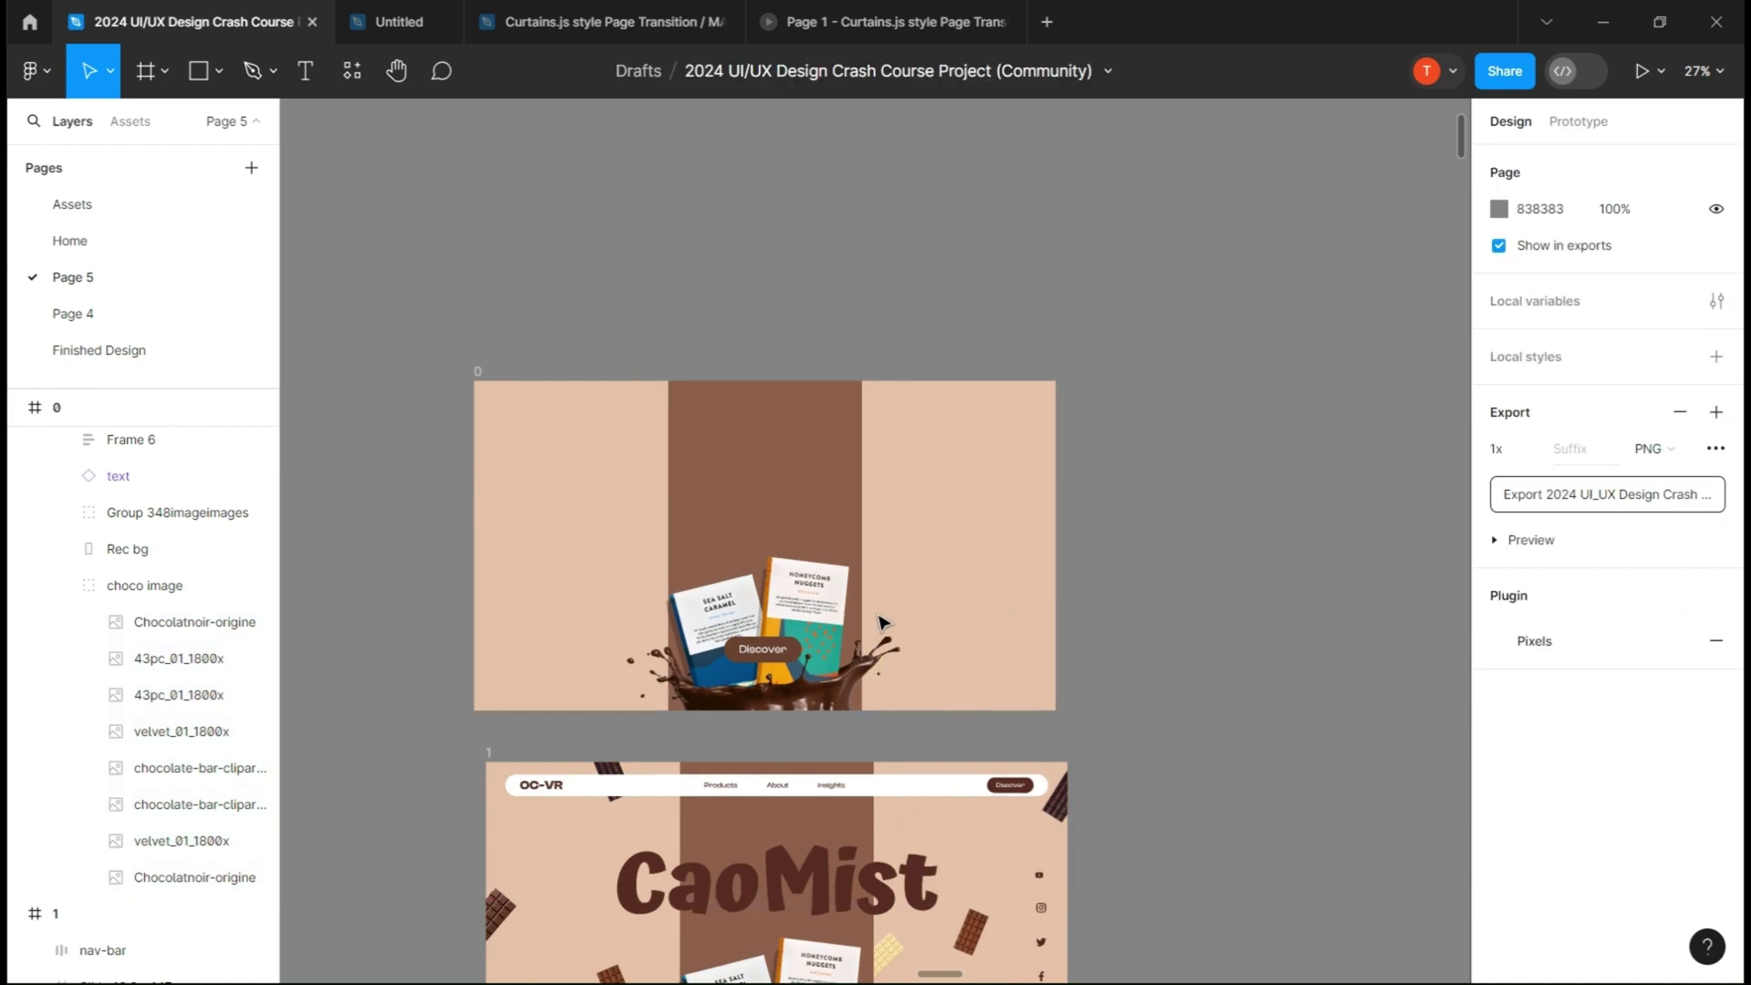
- Shift the Discover button in frame 0 downward and set its opacity to 0%
double_click(764, 648)
drag(1607, 255, 362, 219)
click(1669, 622)
text(0)
click(1231, 629)
- Set the rotation of both chocolate package images in frame 0 to 0°
double_click(806, 618)
double_click(806, 618)
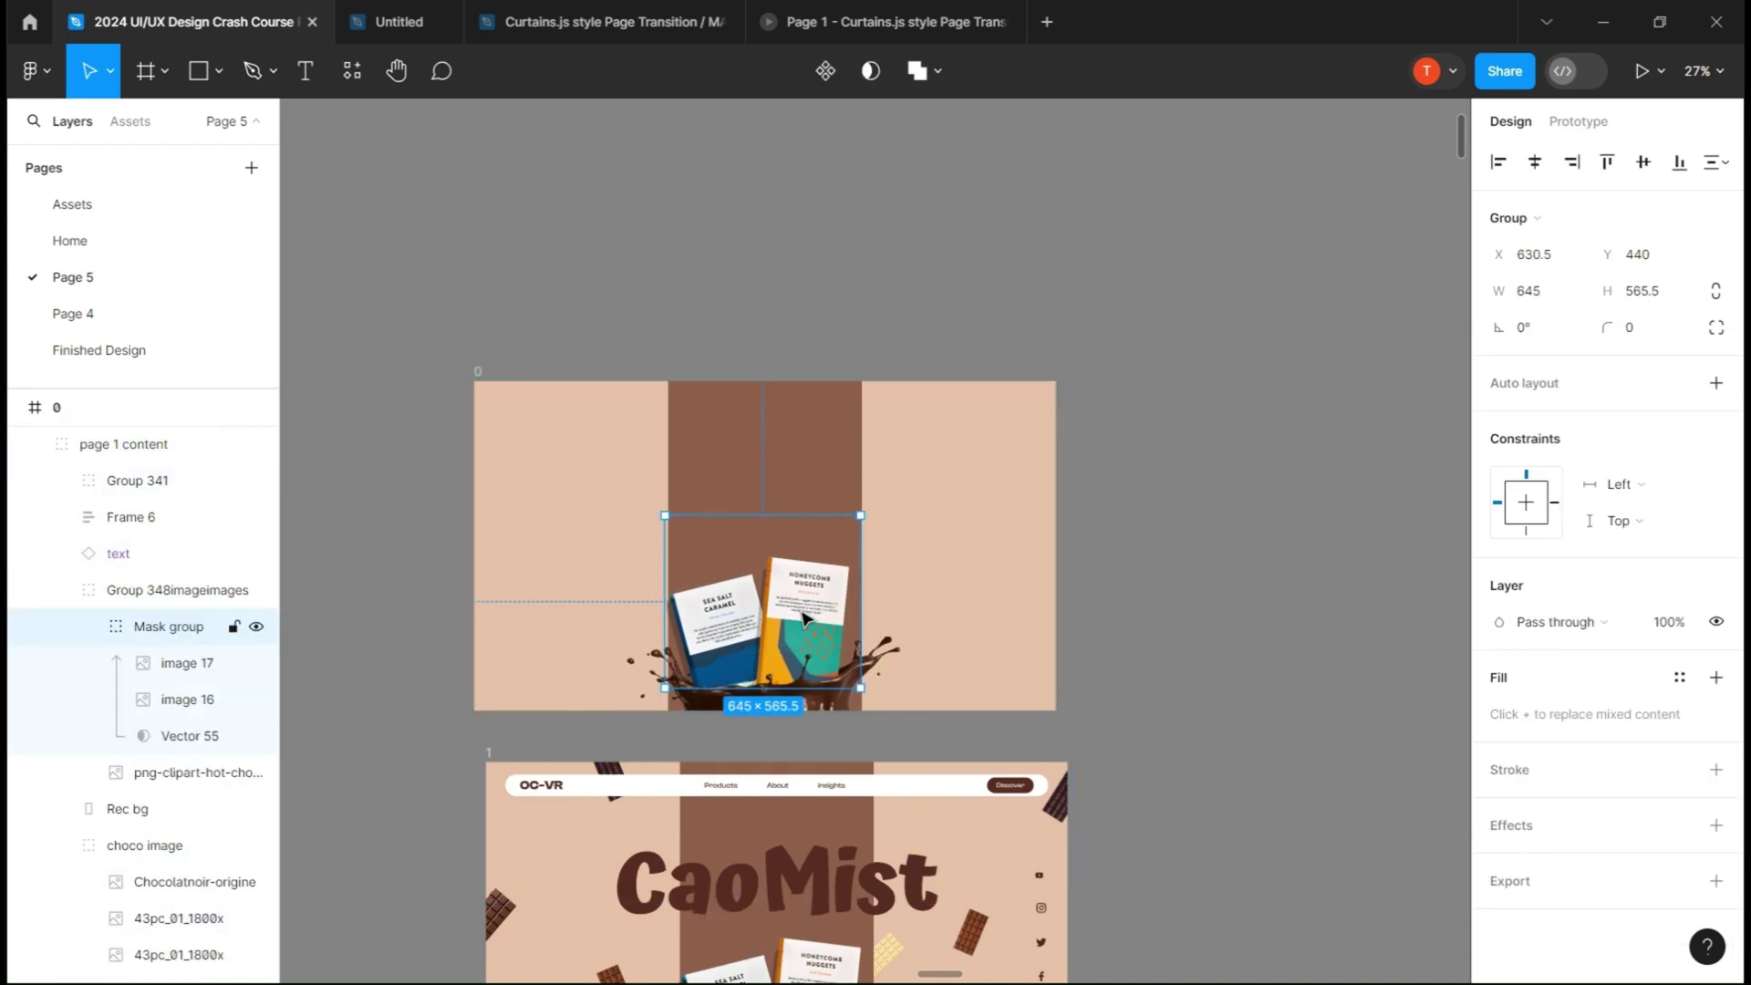
double_click(806, 618)
click(1532, 291)
text(0)
click(720, 624)
click(1543, 290)
text(0)
- Shift image 17 and image 16 together downward inside their mask group in frame 0
double_click(795, 634)
double_click(795, 634)
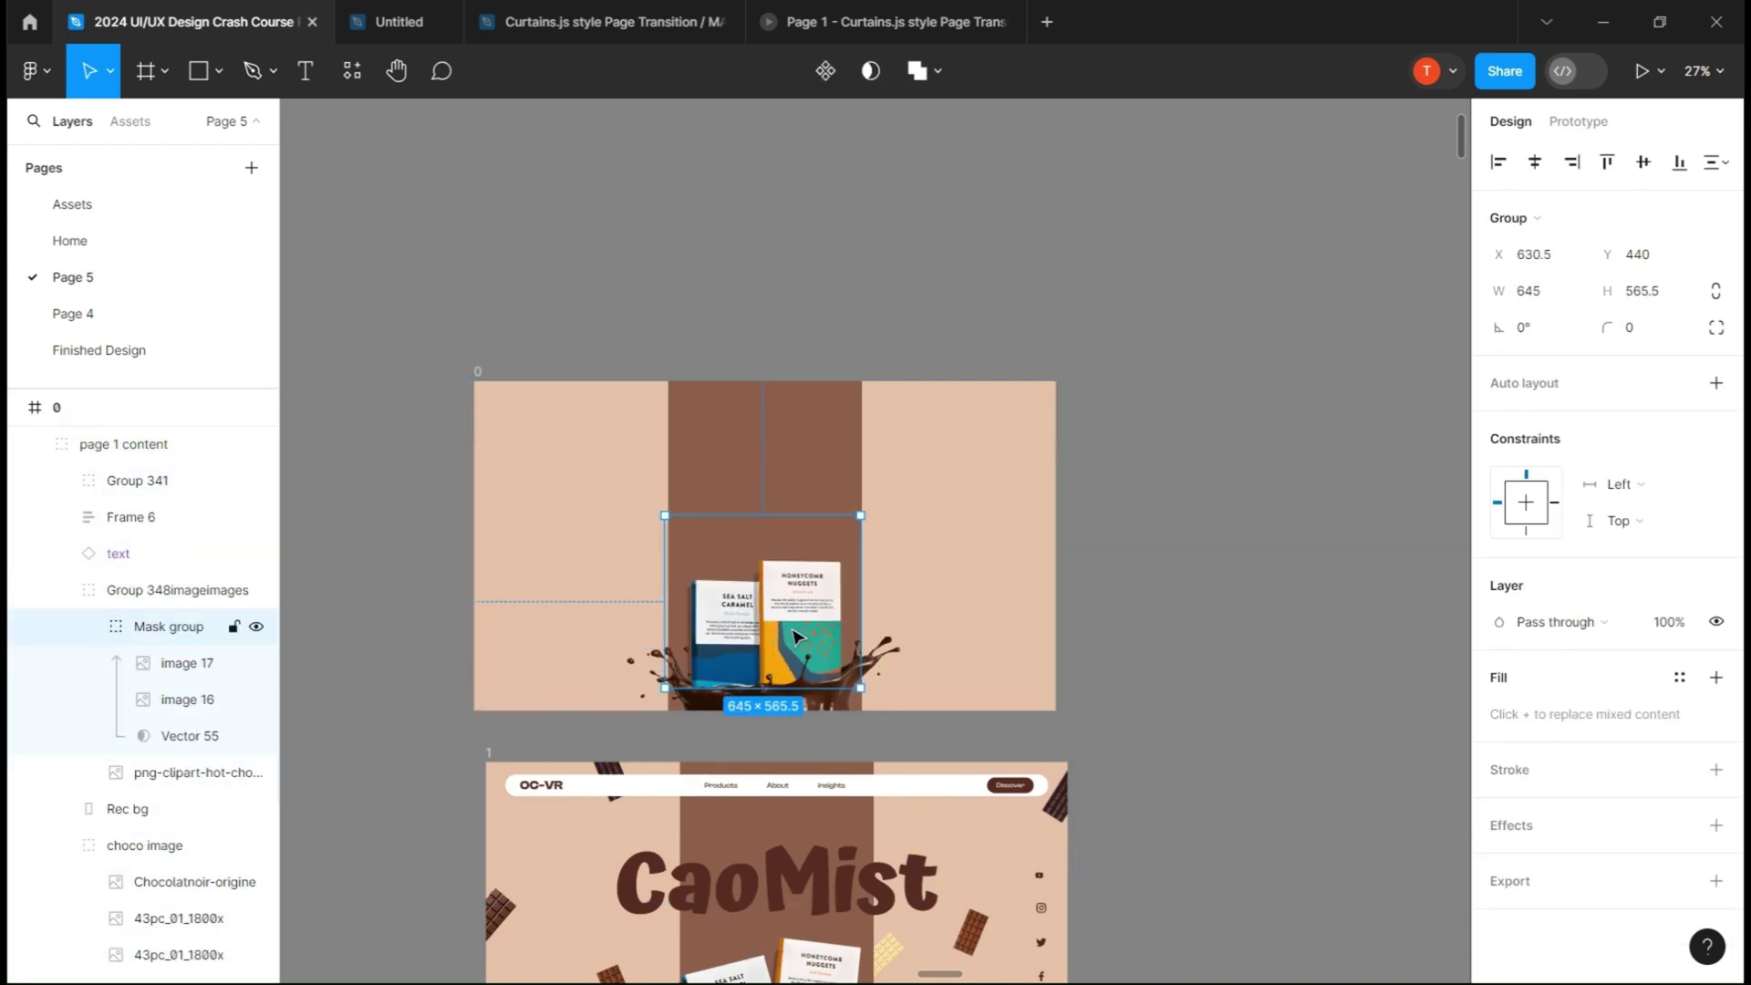
click(239, 664)
shift+click(239, 700)
drag(1607, 254, 1737, 260)
- Move the package and chocolate splash group in frame 0 down to Y 682 and set its opacity to 0%
click(228, 590)
drag(1606, 254, 1623, 286)
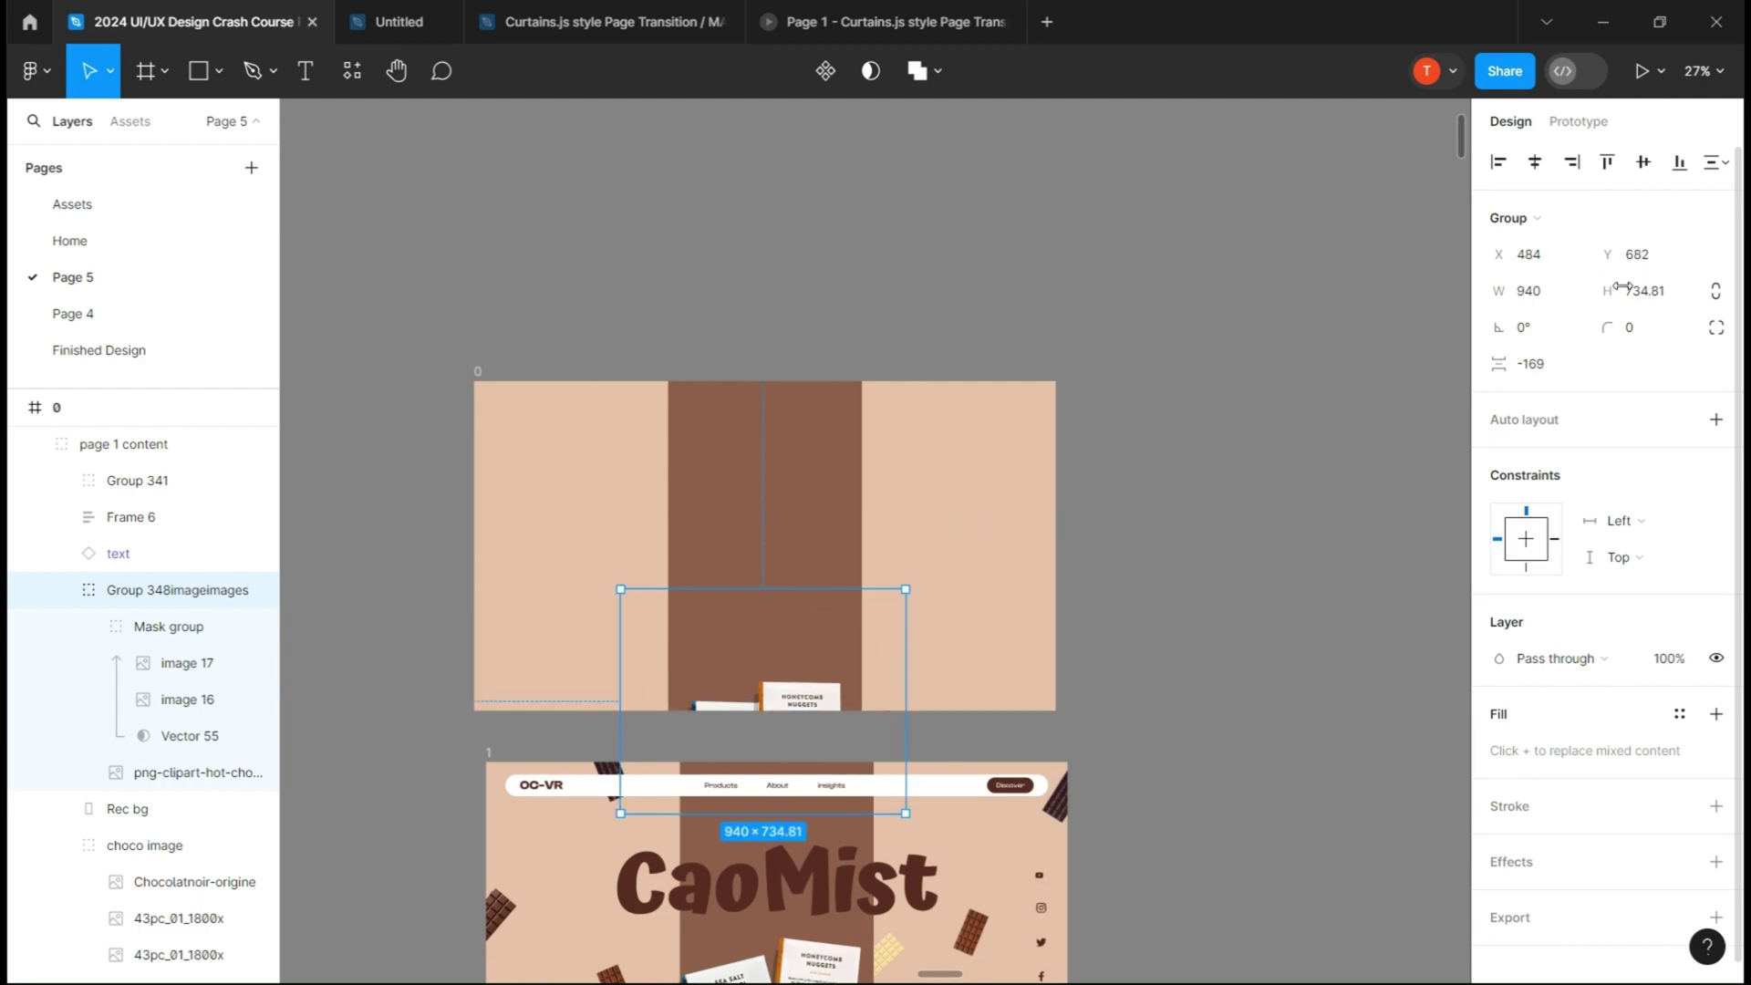
click(1669, 659)
text(0)
click(1047, 819)
- Move frame 2 beside frame 1 so that both sit in one row
drag(1047, 819, 1071, 323)
click(515, 689)
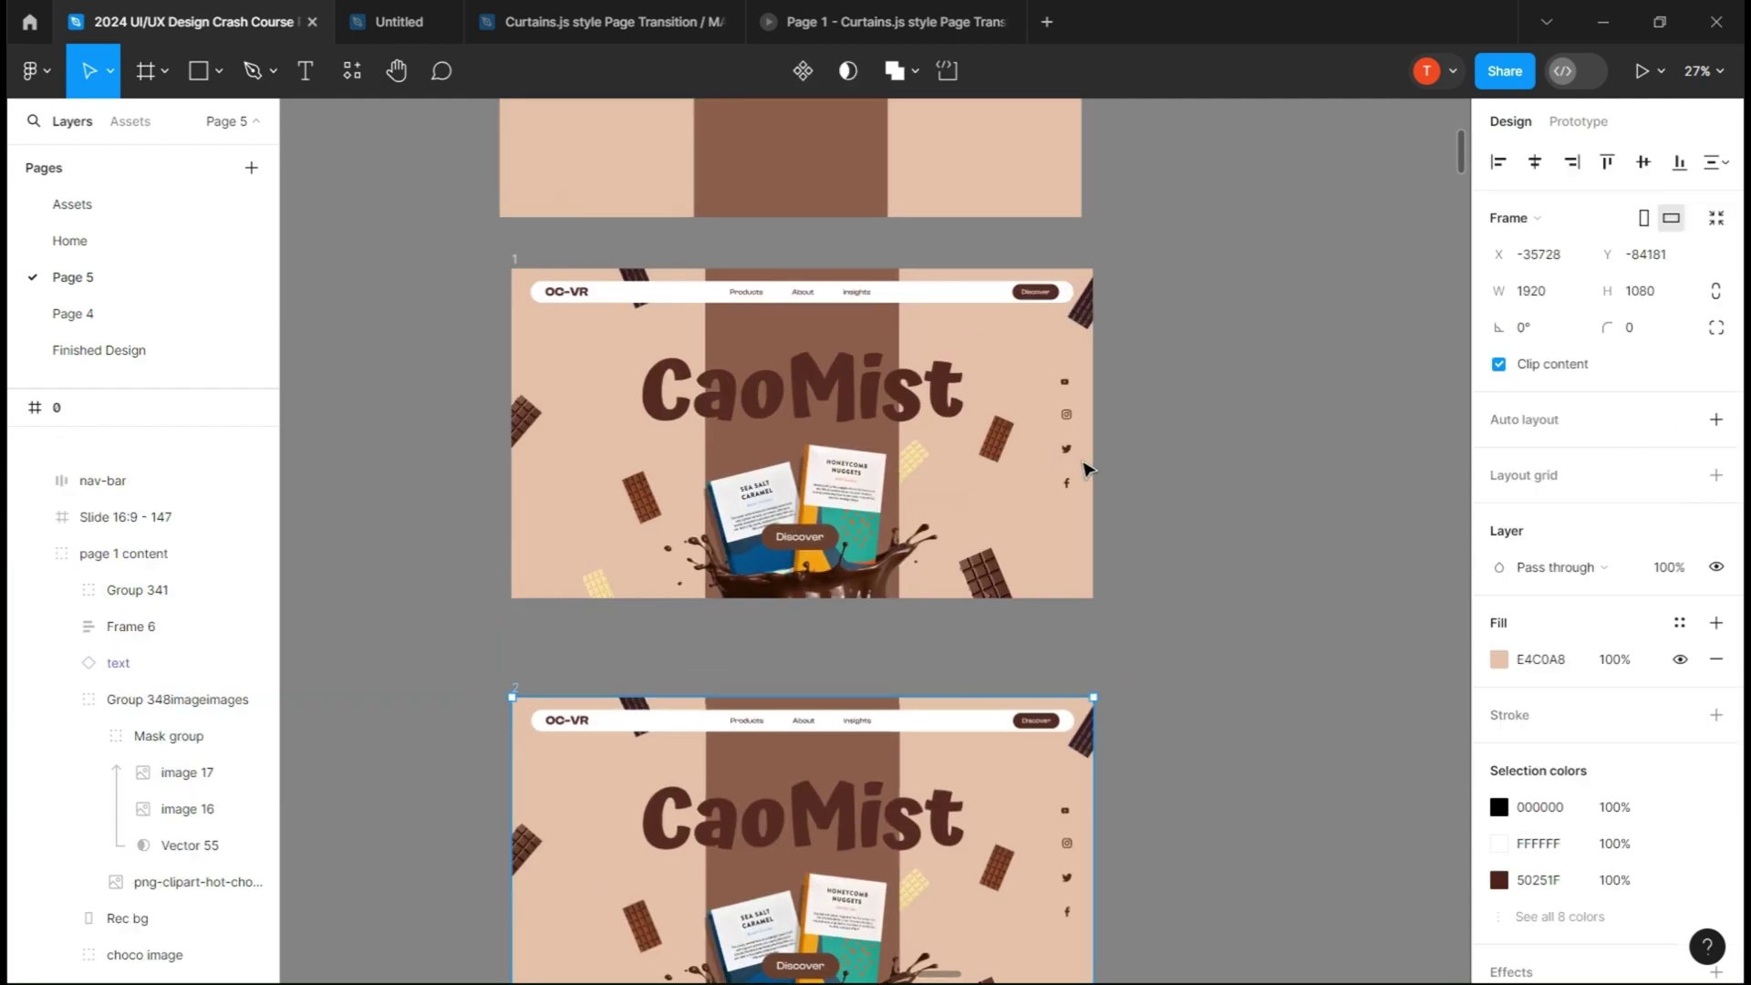
drag(1085, 469, 1146, 258)
- Turn off content clipping for frame 1 and shift its OUR COLLECTION title down inside the mask group
click(514, 260)
click(1535, 367)
drag(1109, 713, 1099, 578)
double_click(830, 526)
double_click(830, 526)
double_click(831, 527)
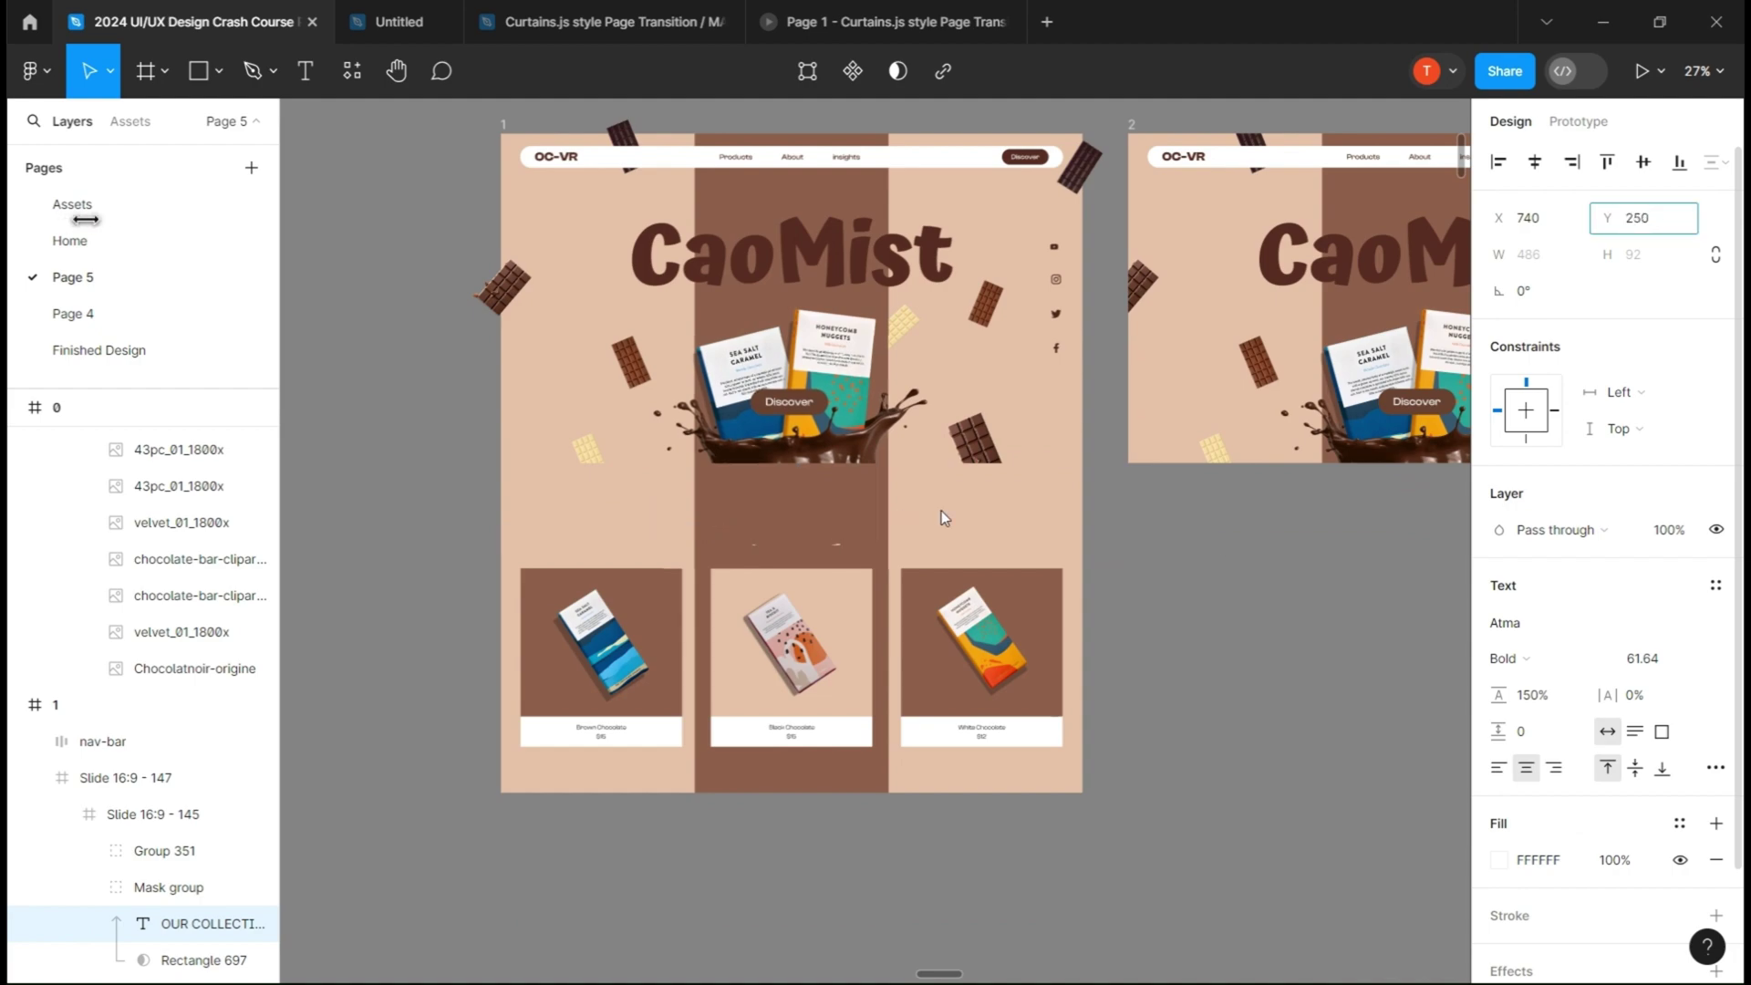
drag(85, 219, 150, 219)
- Move the collection card group in frame 1 down to Y 838 and set its opacity to 0%
click(656, 677)
drag(1607, 255, 999, 240)
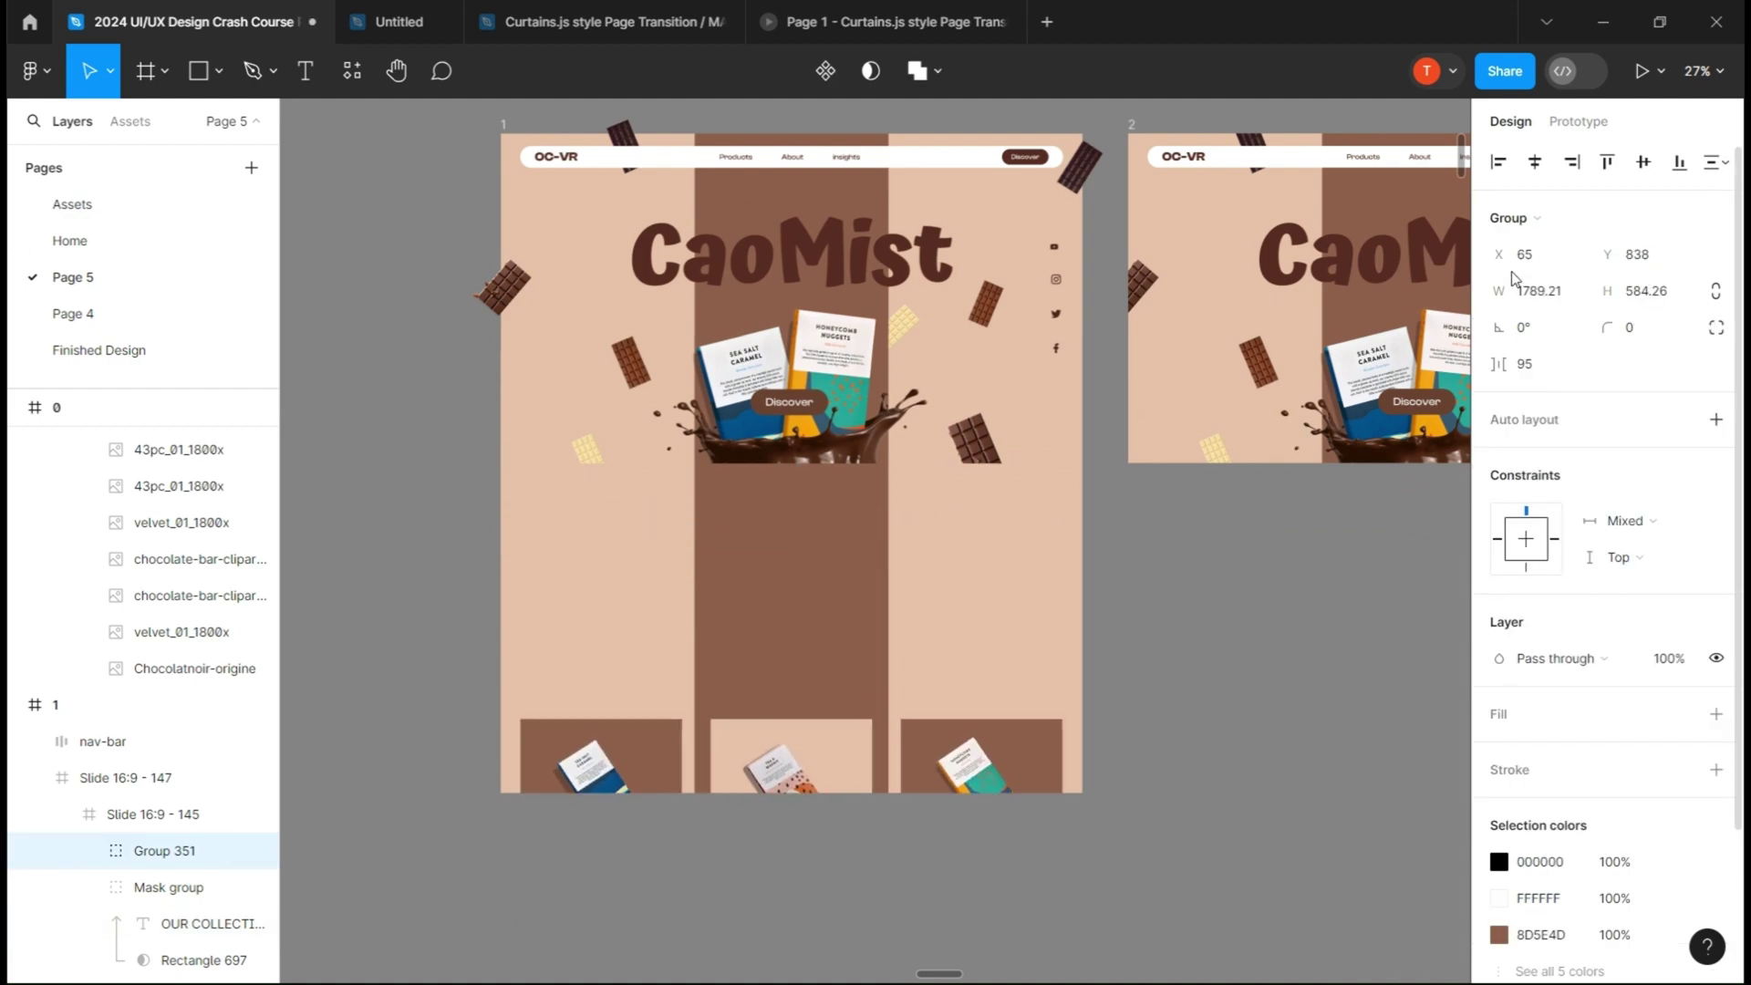
text(0)
- Turn content clipping back on for frame 1
click(1118, 582)
click(504, 125)
click(1536, 365)
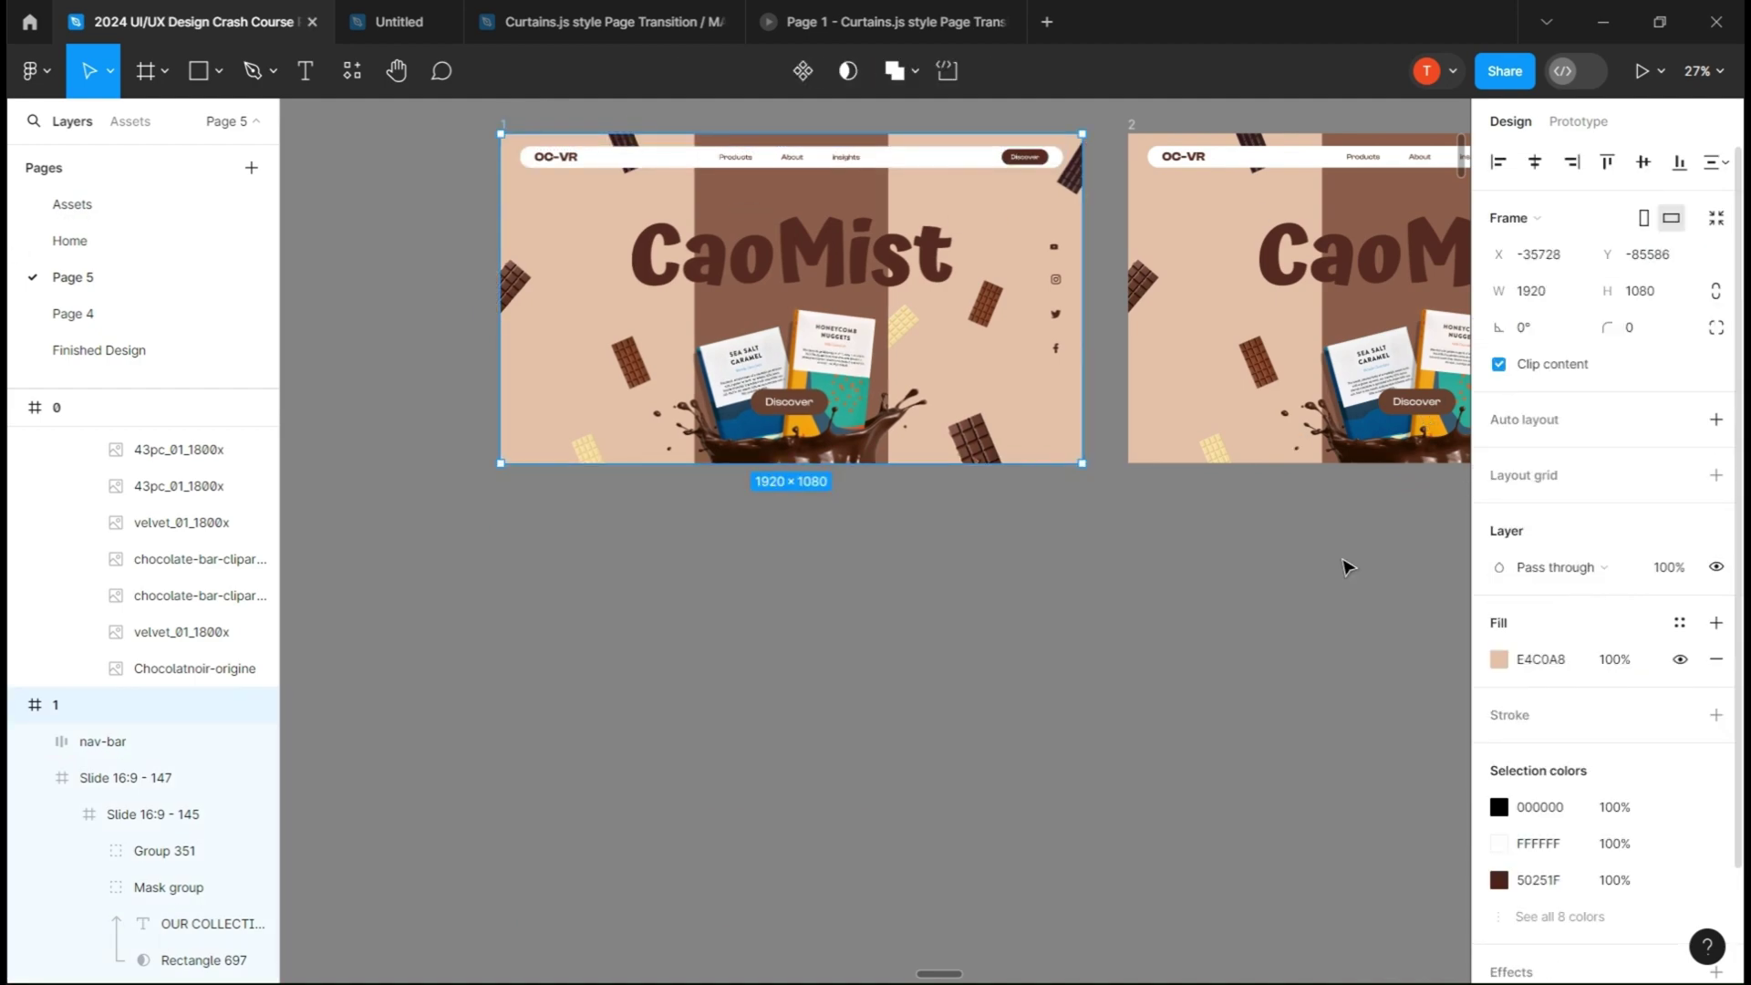
- Select the page 1 content group in frame 2 and move it up to Y -699
drag(1344, 566, 970, 664)
click(763, 244)
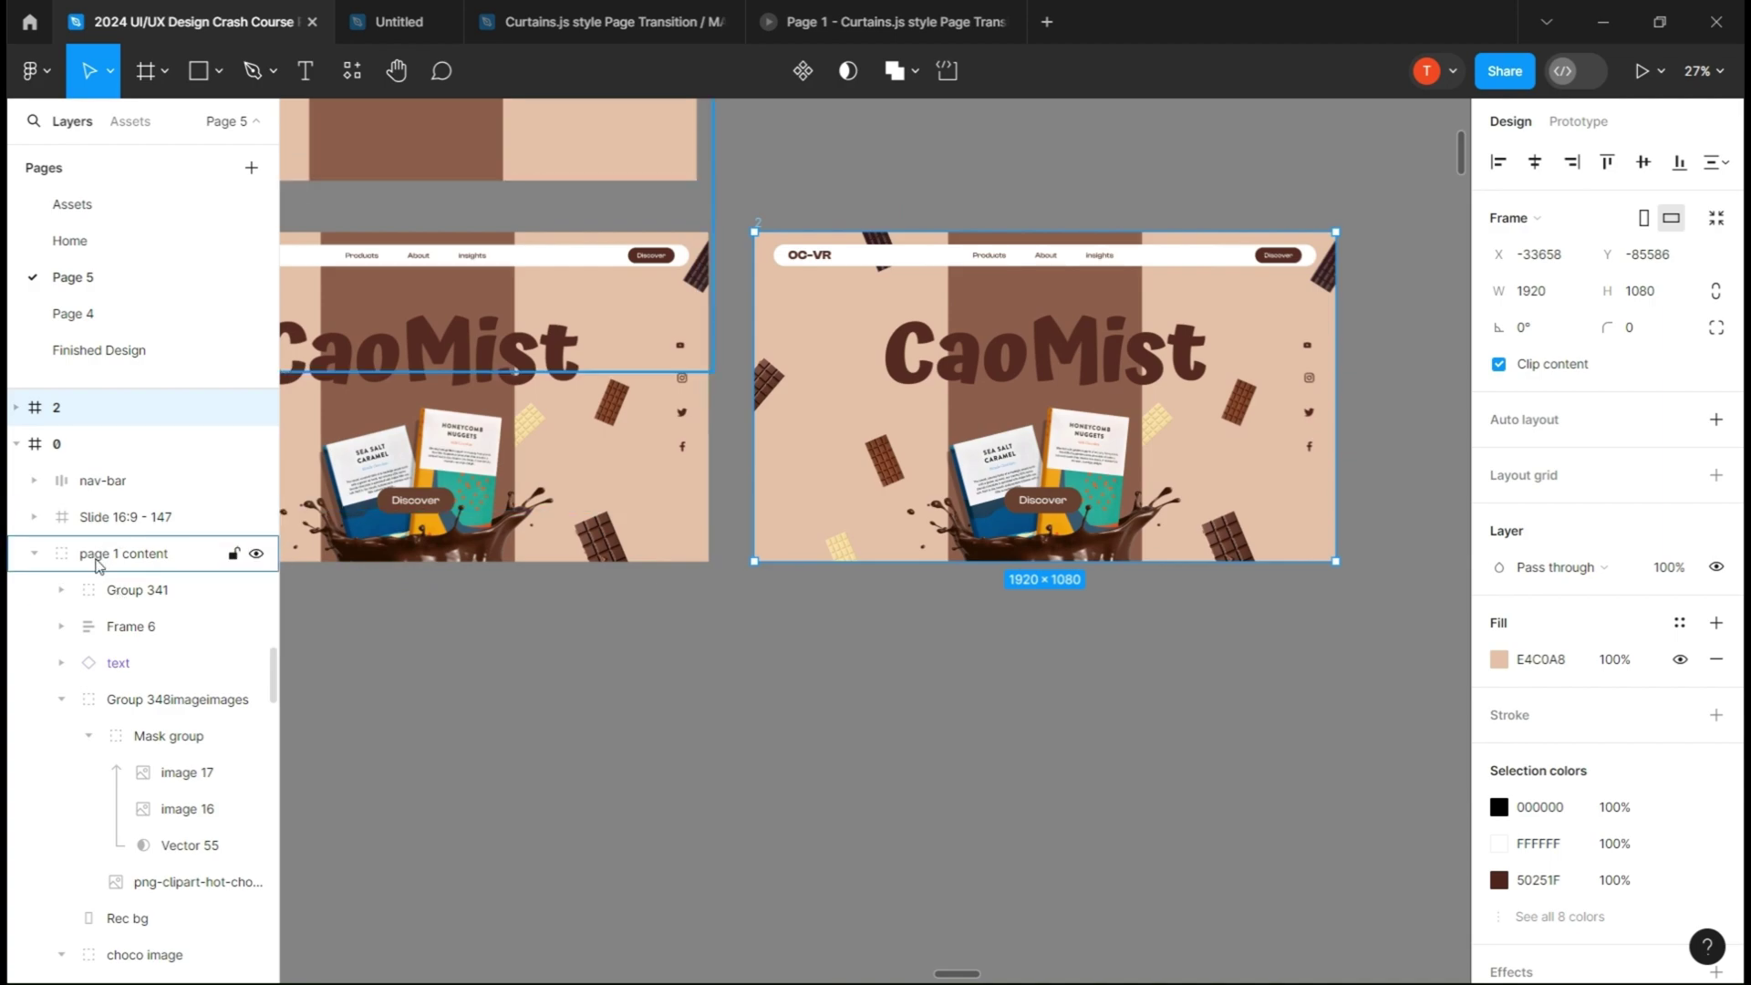
click(41, 558)
click(756, 225)
click(16, 408)
click(55, 518)
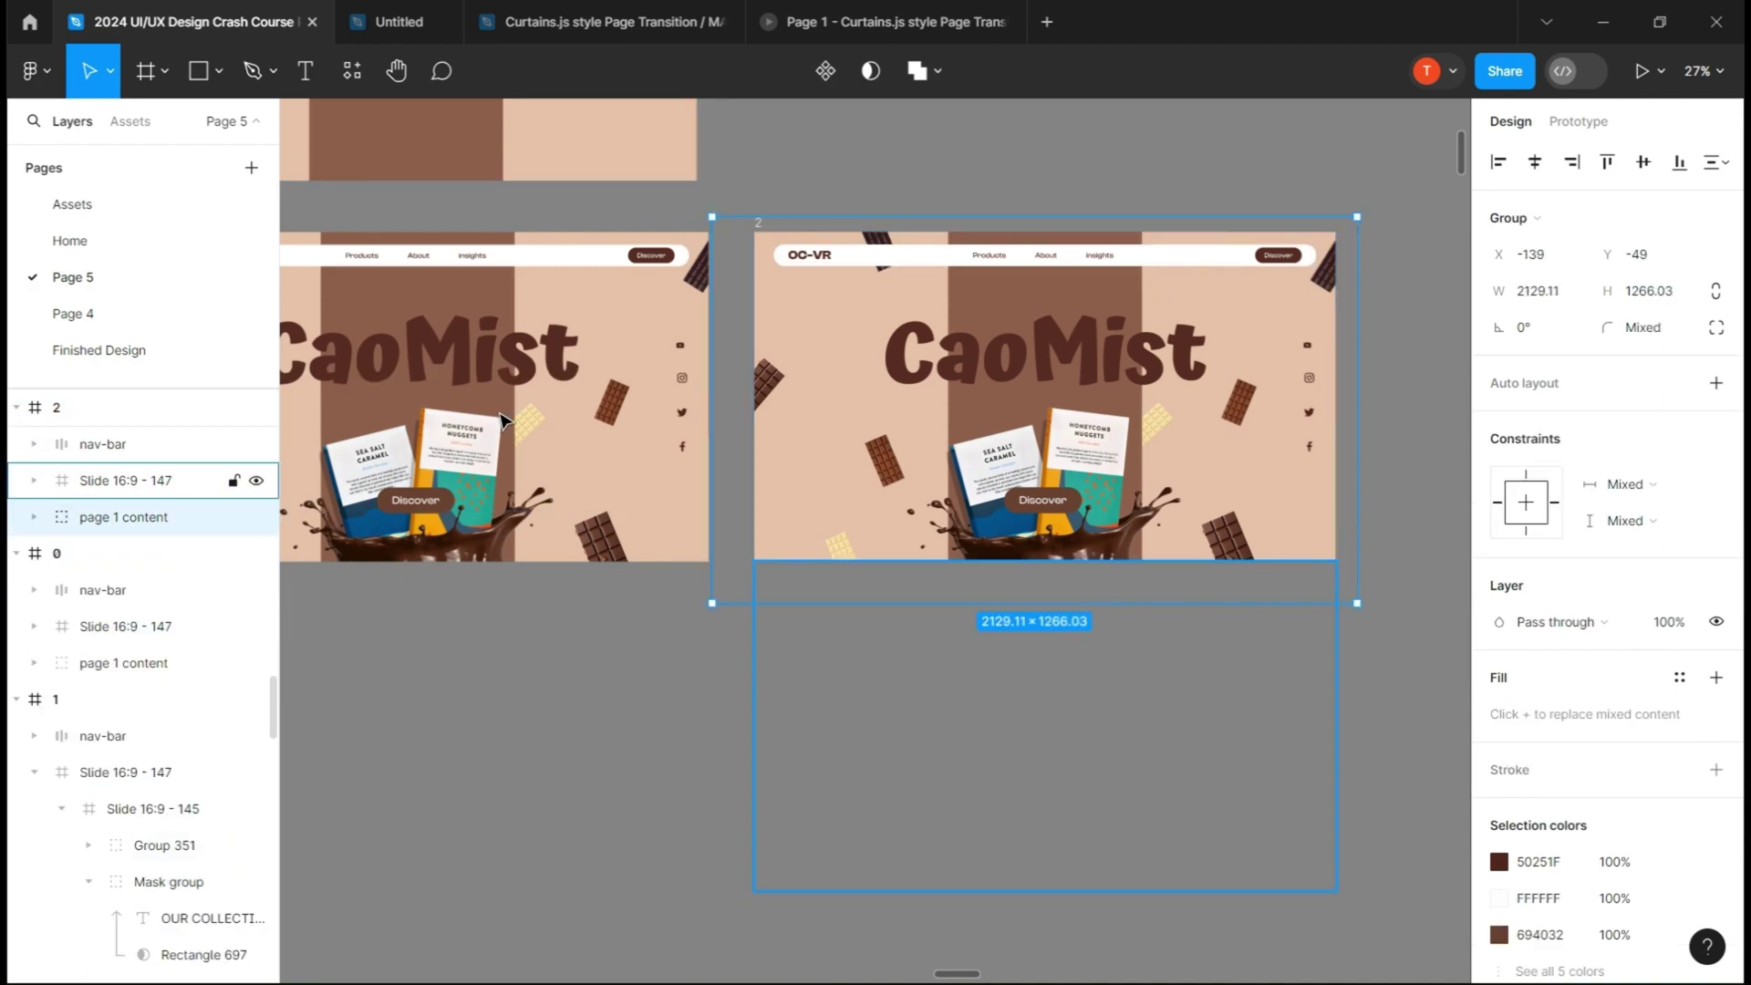
drag(1608, 255, 1556, 211)
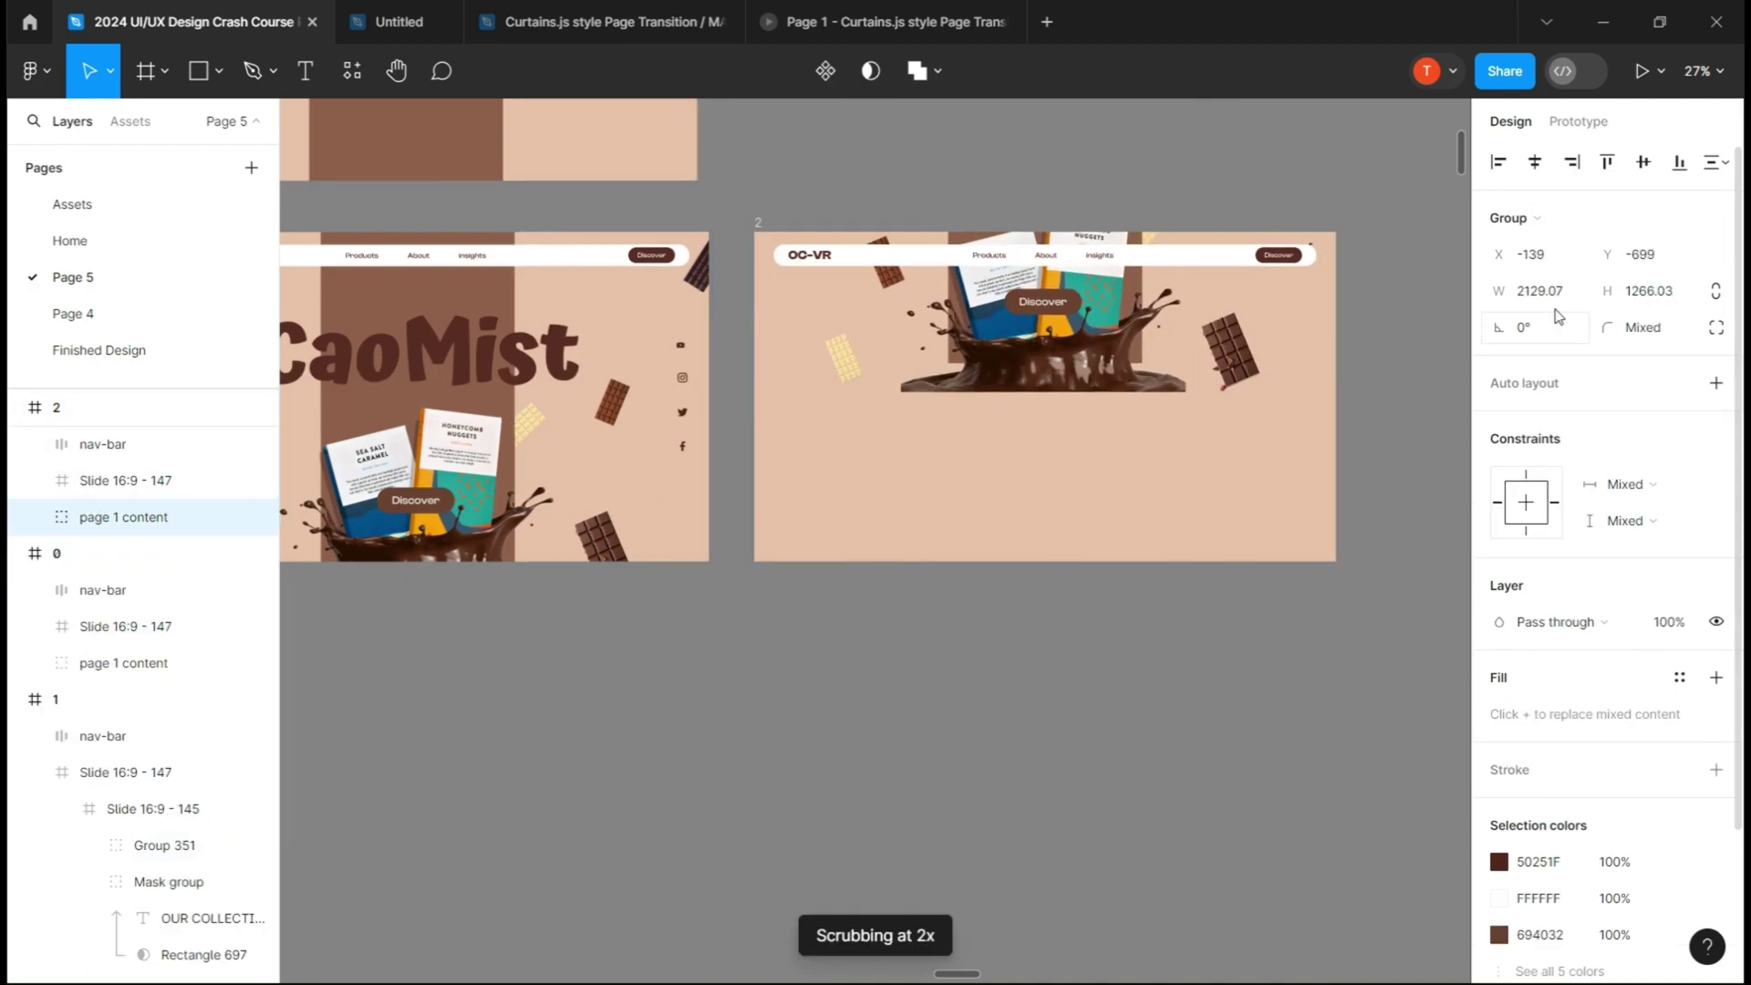
- Move page 1 content and Slide 16:9 - 147 up together until the collection section fills frame 2
shift+click(172, 482)
drag(1614, 260, 1403, 199)
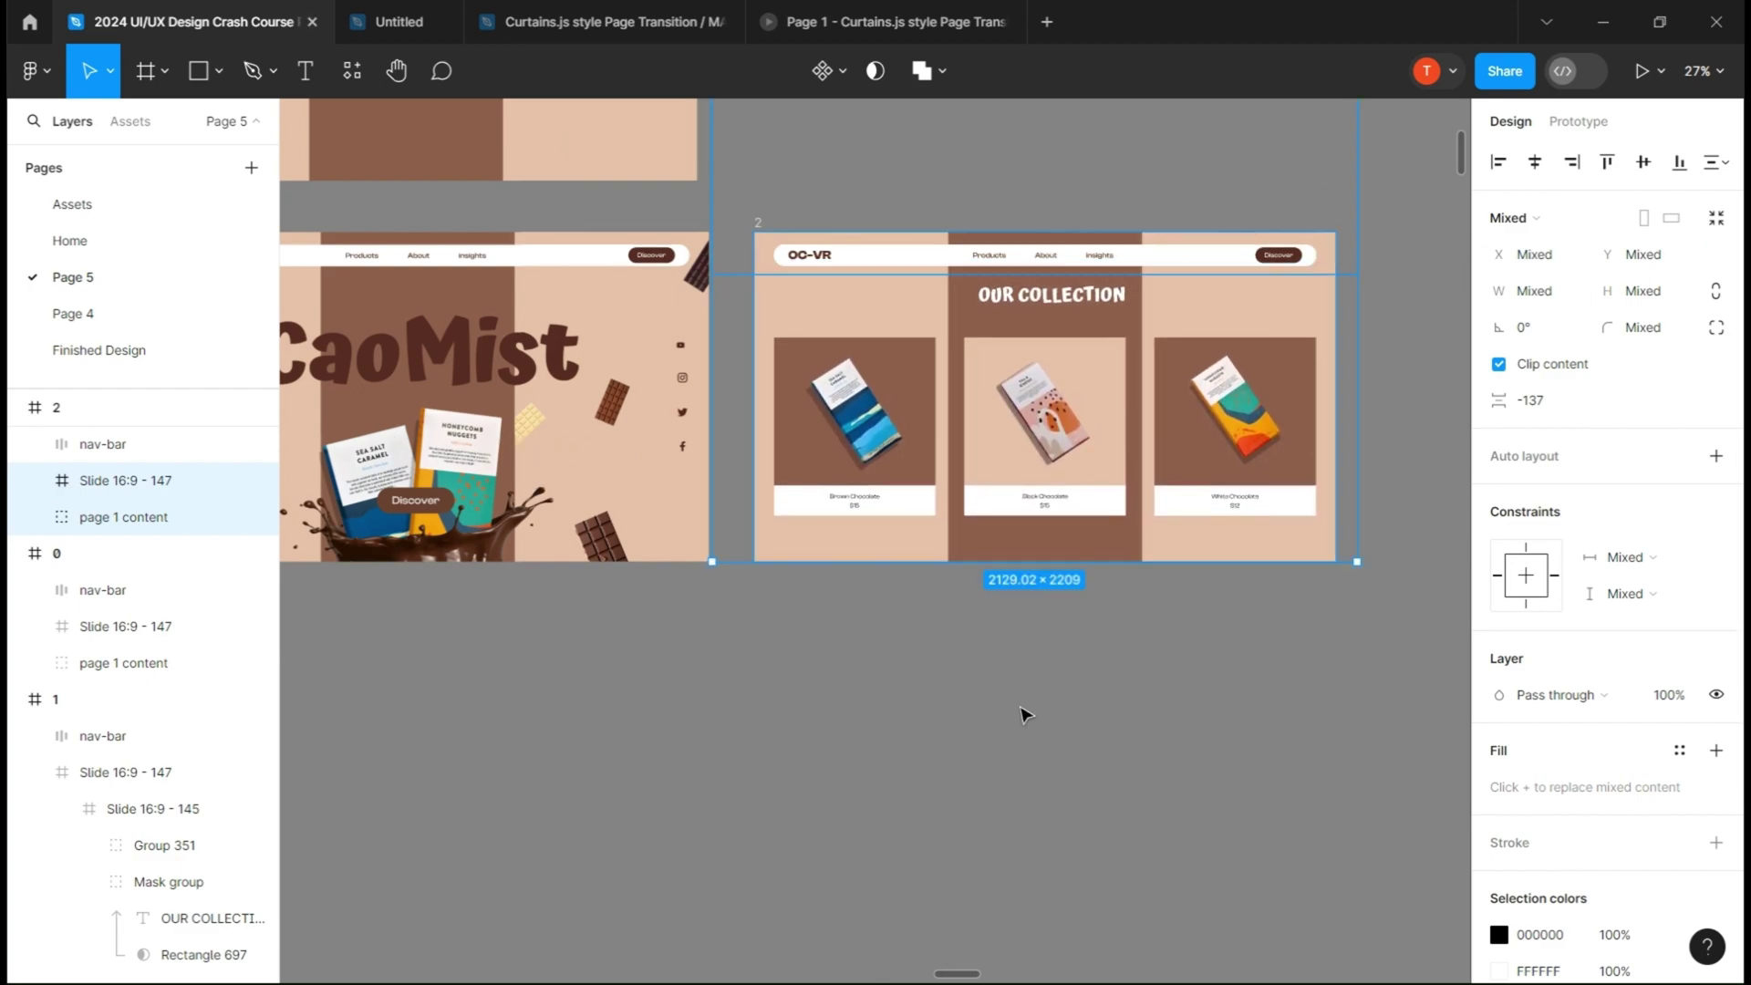
click(1026, 714)
- Add a prototype connection from frame 0 to frame 1 with an After delay trigger
scroll(1039, 703, down, 2)
scroll(1040, 703, down, 3)
scroll(1040, 703, up, 1)
click(566, 240)
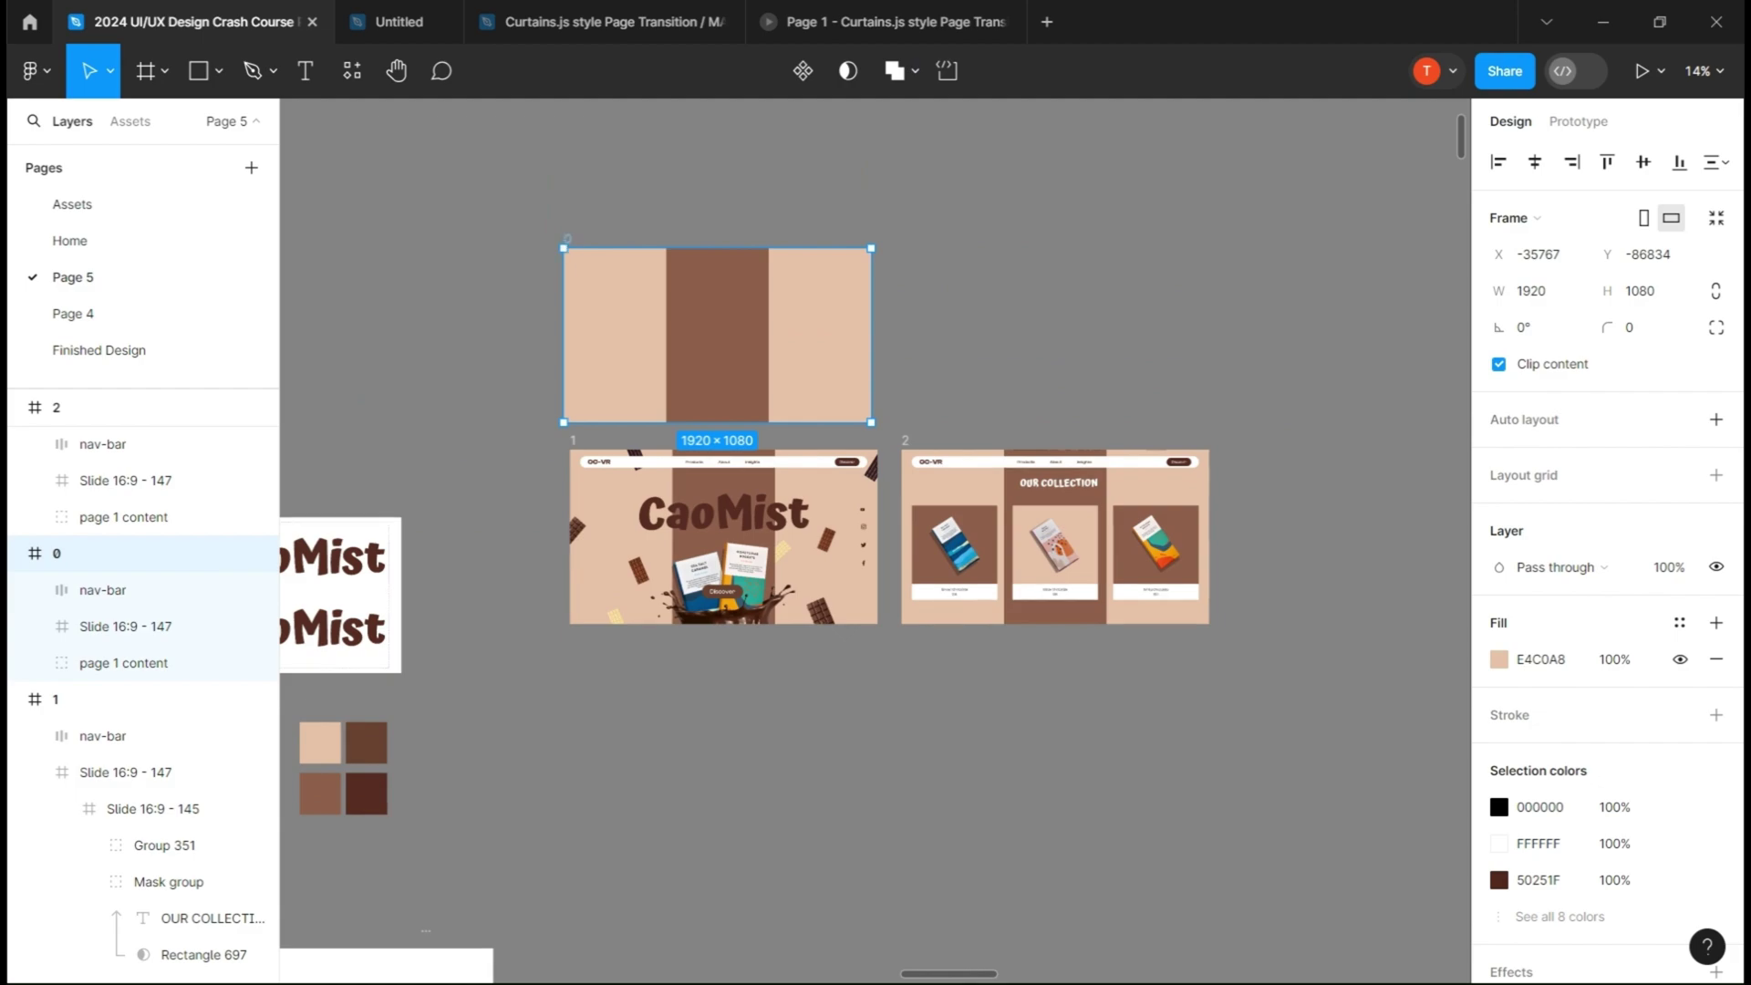
click(1573, 123)
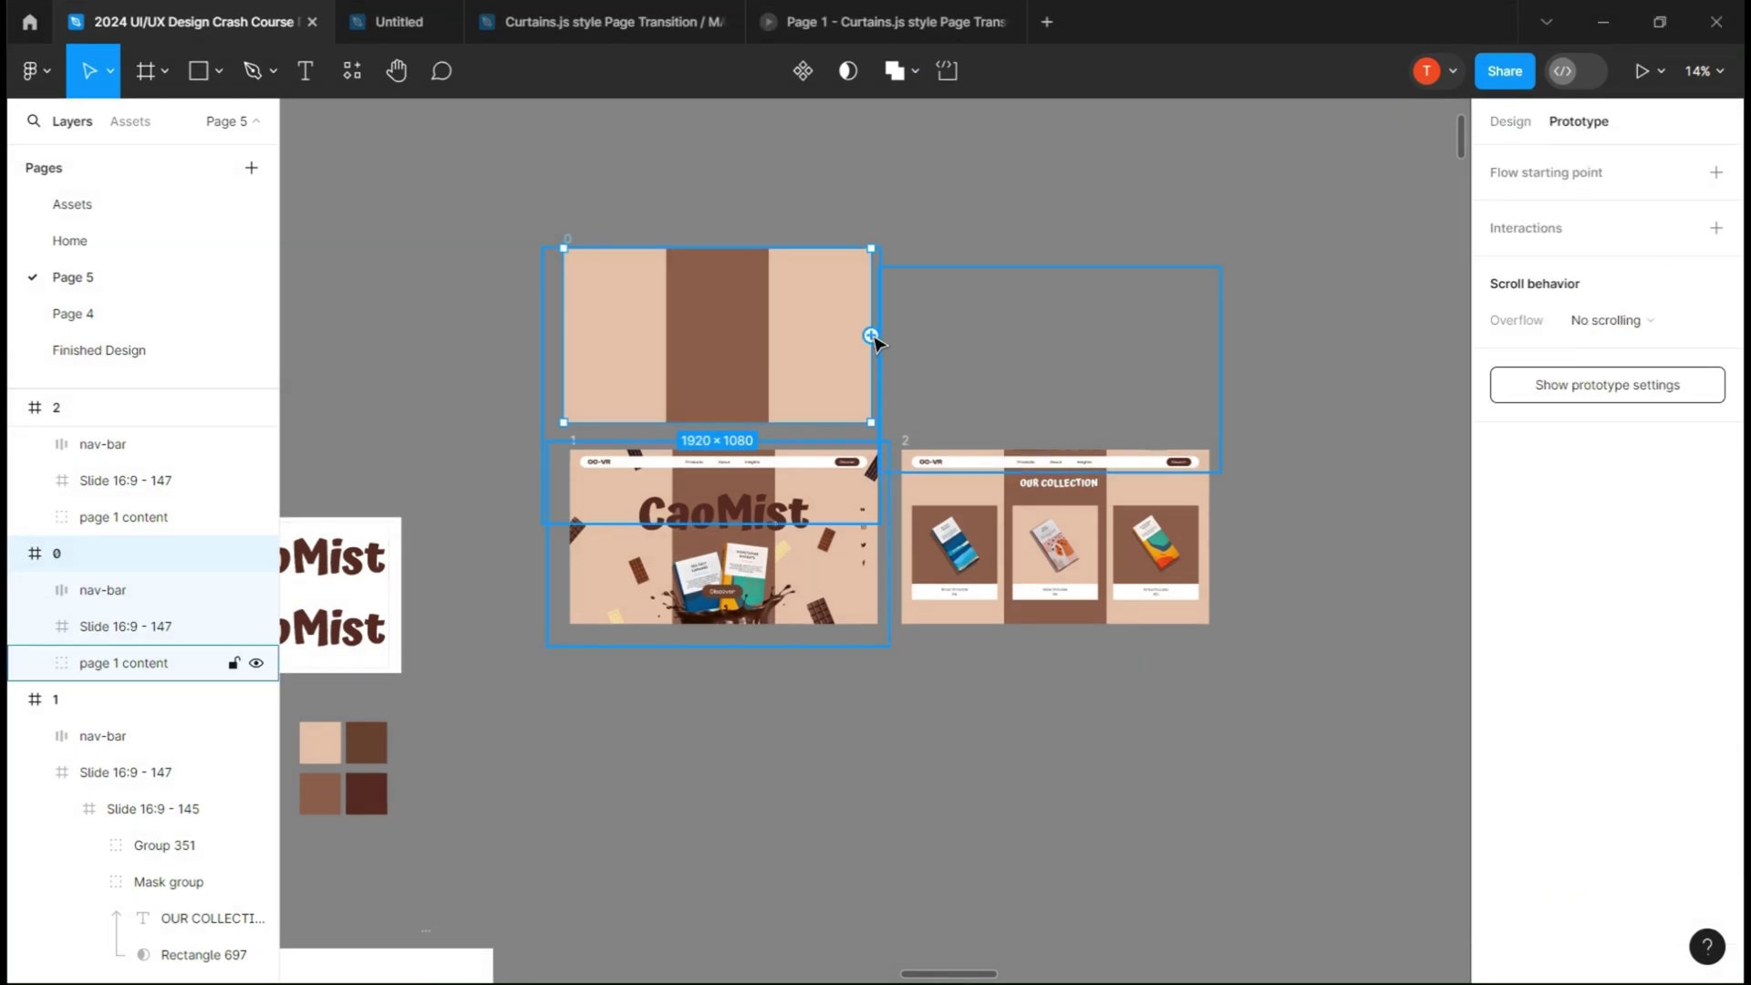
drag(886, 294, 660, 520)
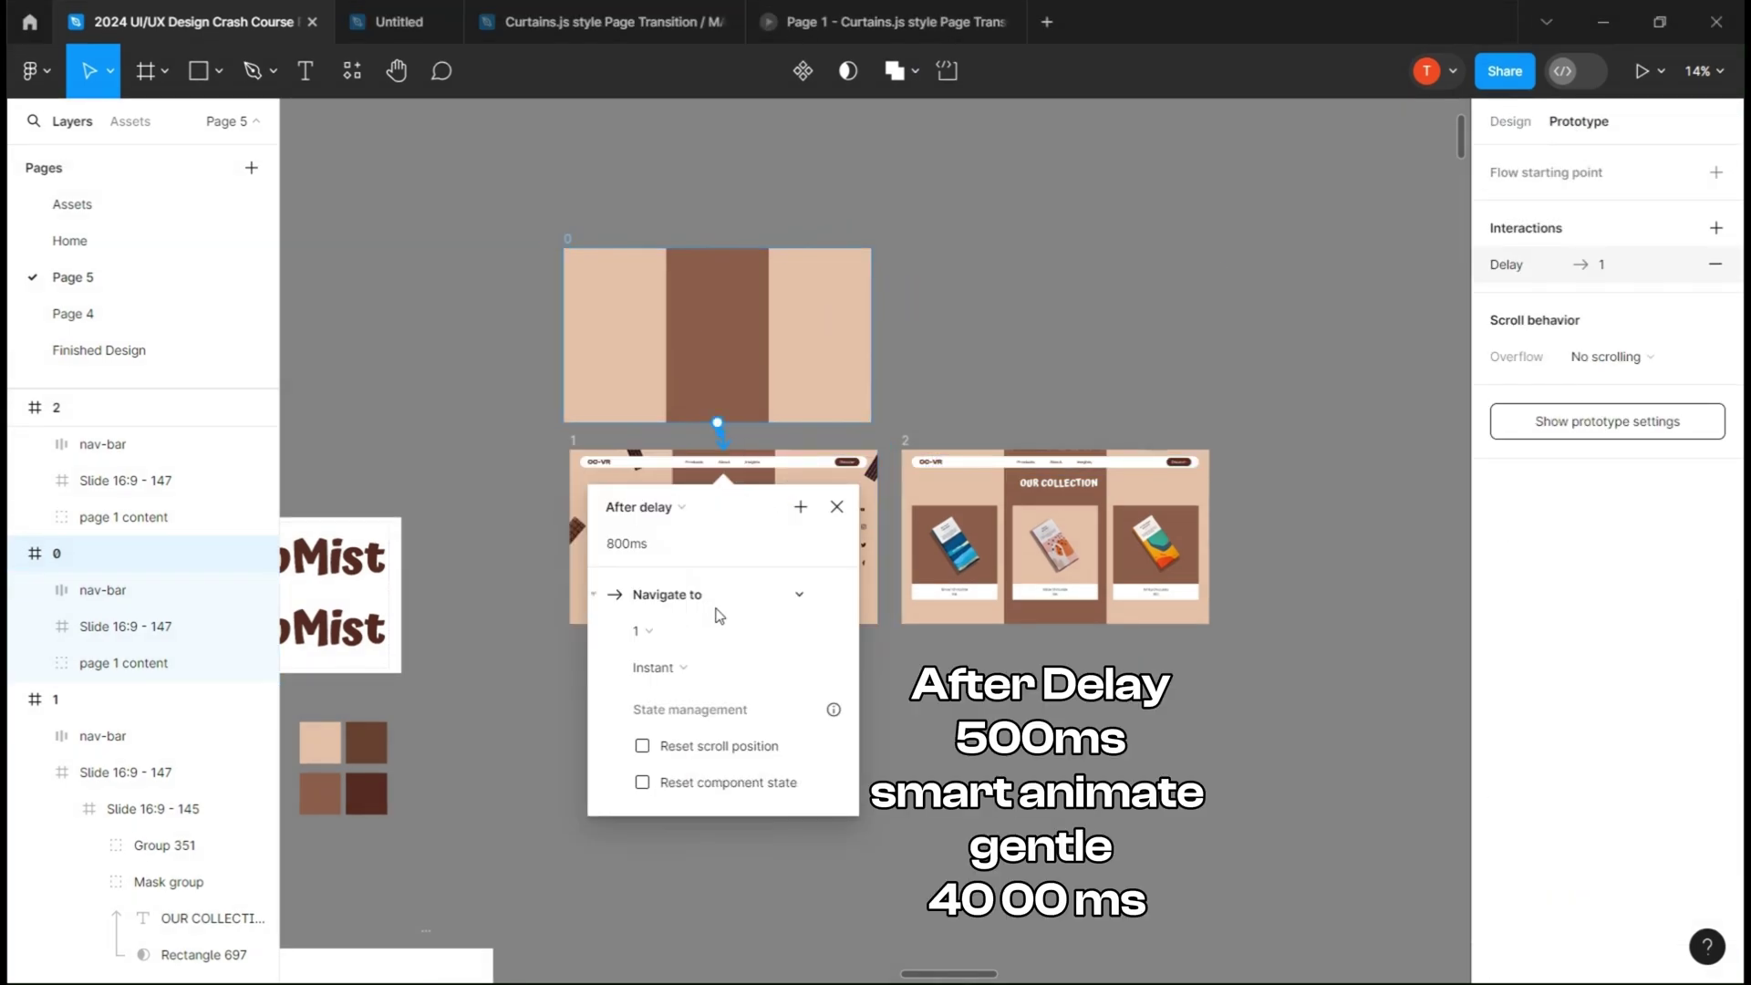
- Set the frame 0 interaction to a 500 ms delay and Smart animate with Gentle easing over 4000 ms
click(658, 668)
click(713, 727)
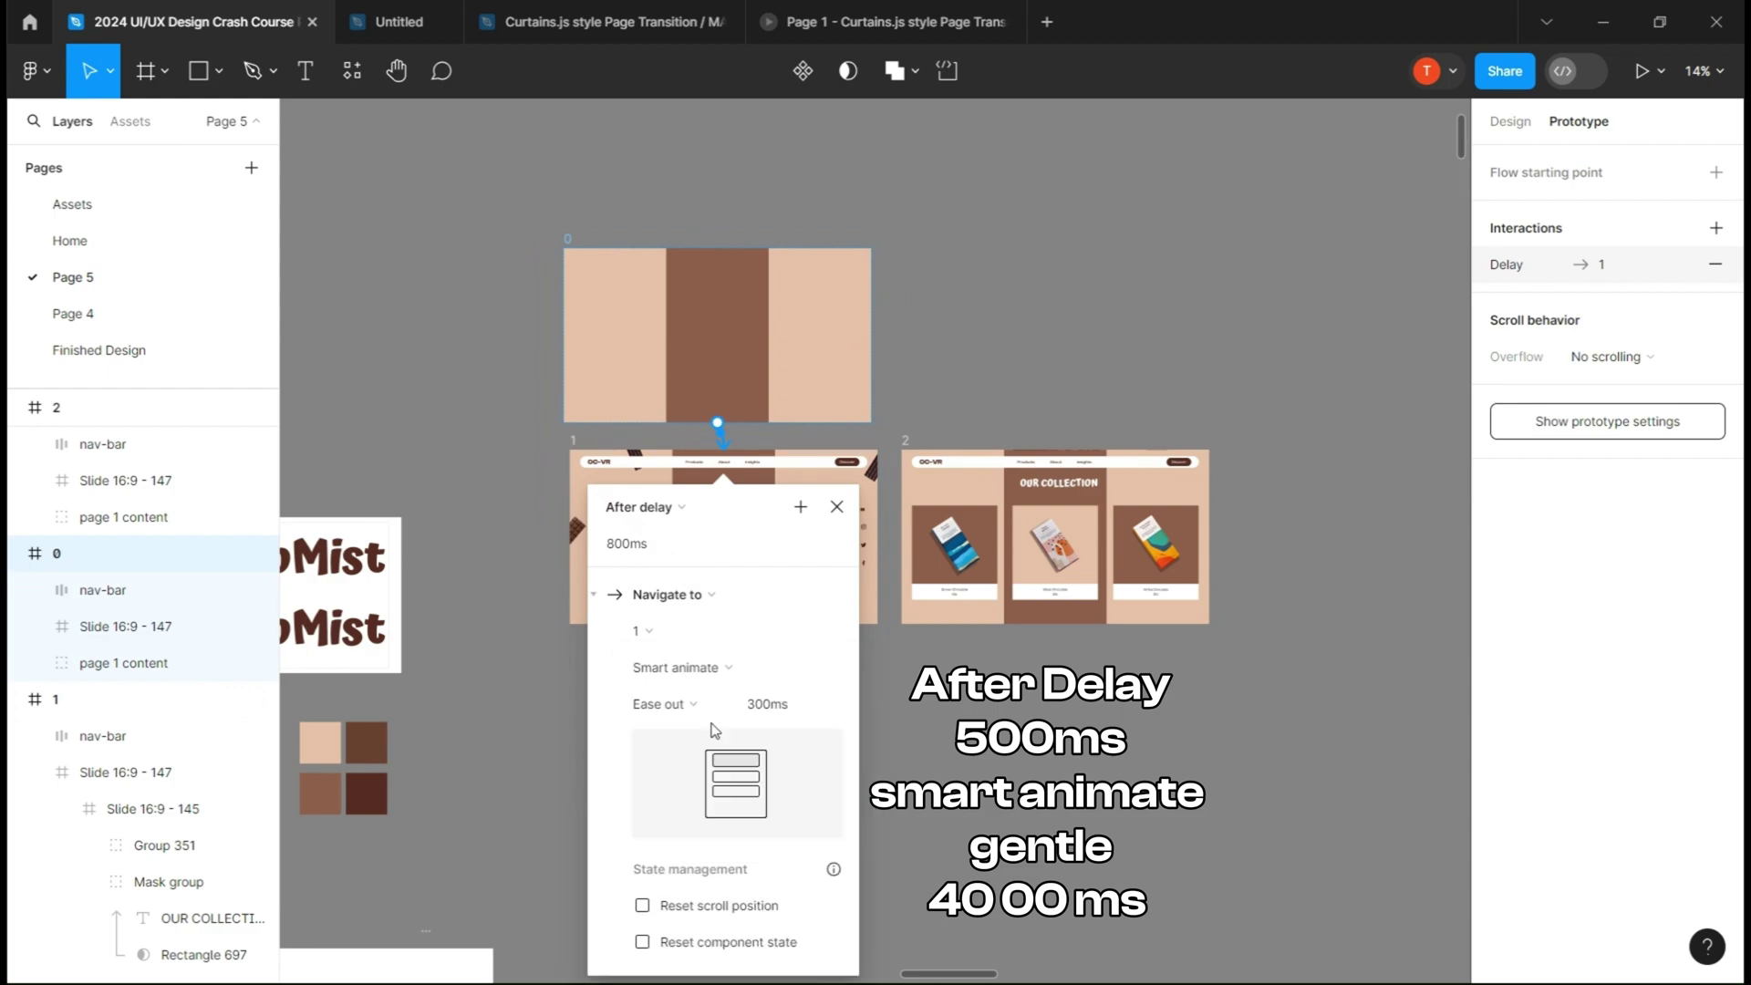
text(500)
click(659, 704)
click(675, 840)
click(769, 707)
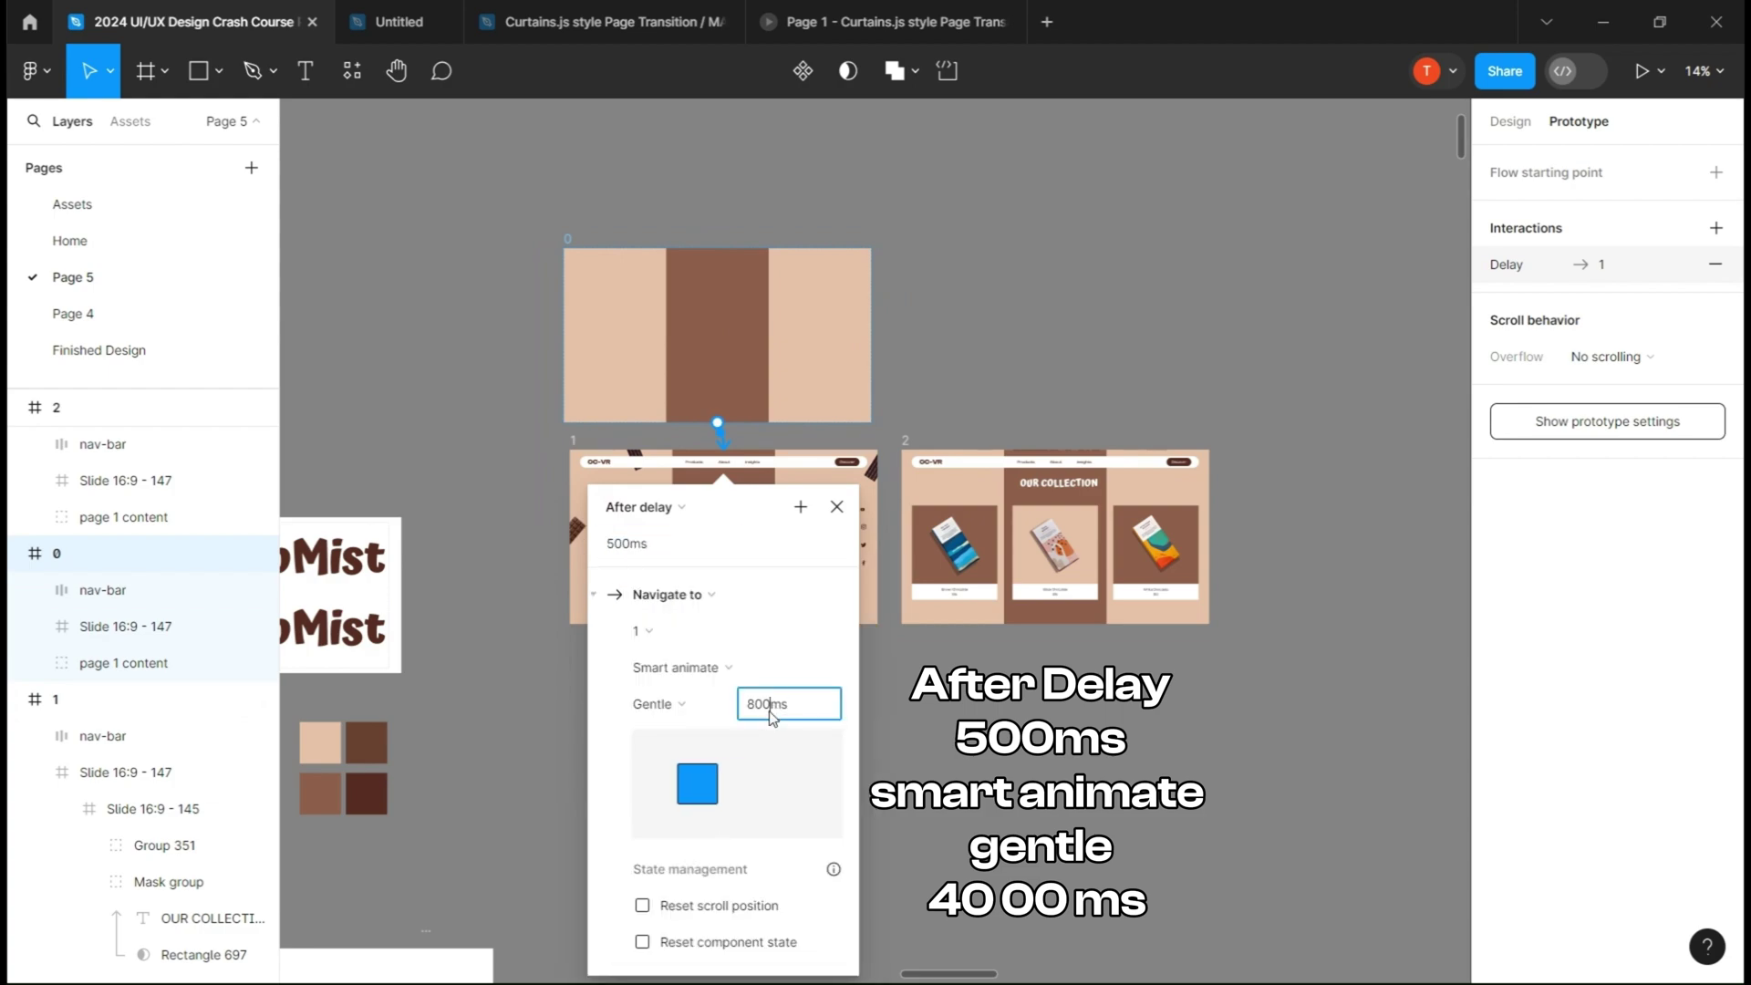
click(836, 506)
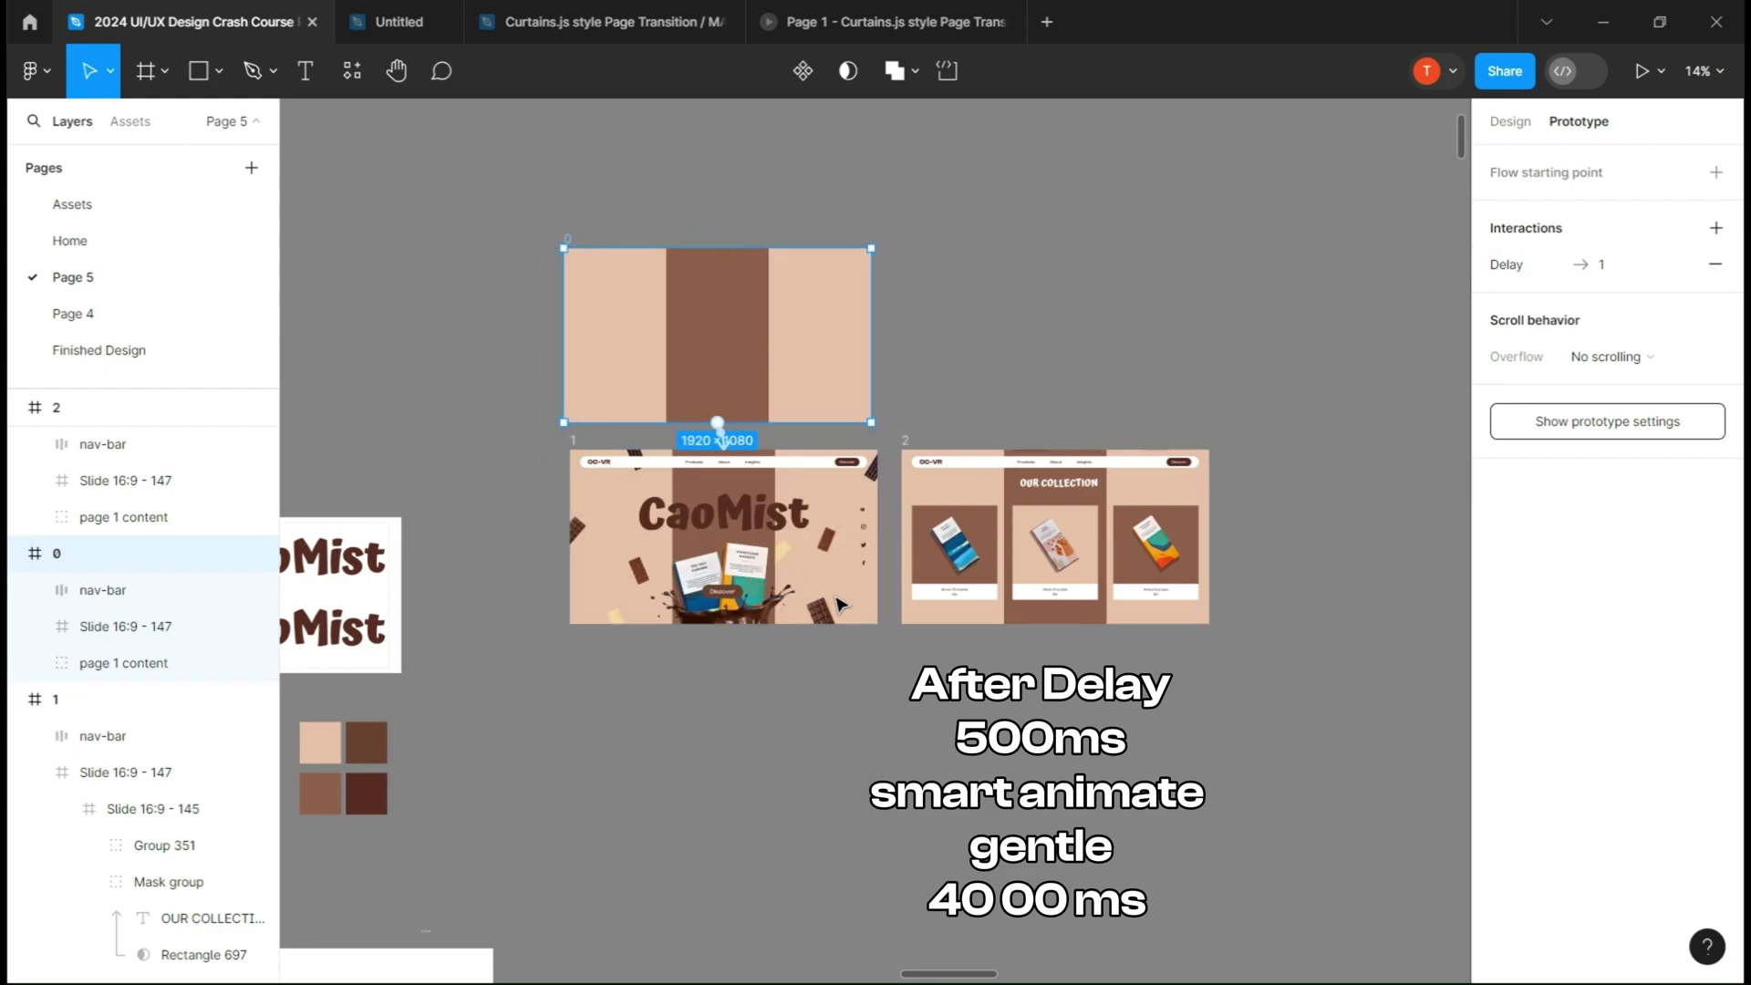
- Link frame 1's Discover button to frame 2 on click, using Smart animate with Gentle easing over 2000 ms
click(722, 590)
double_click(722, 590)
drag(742, 592, 923, 604)
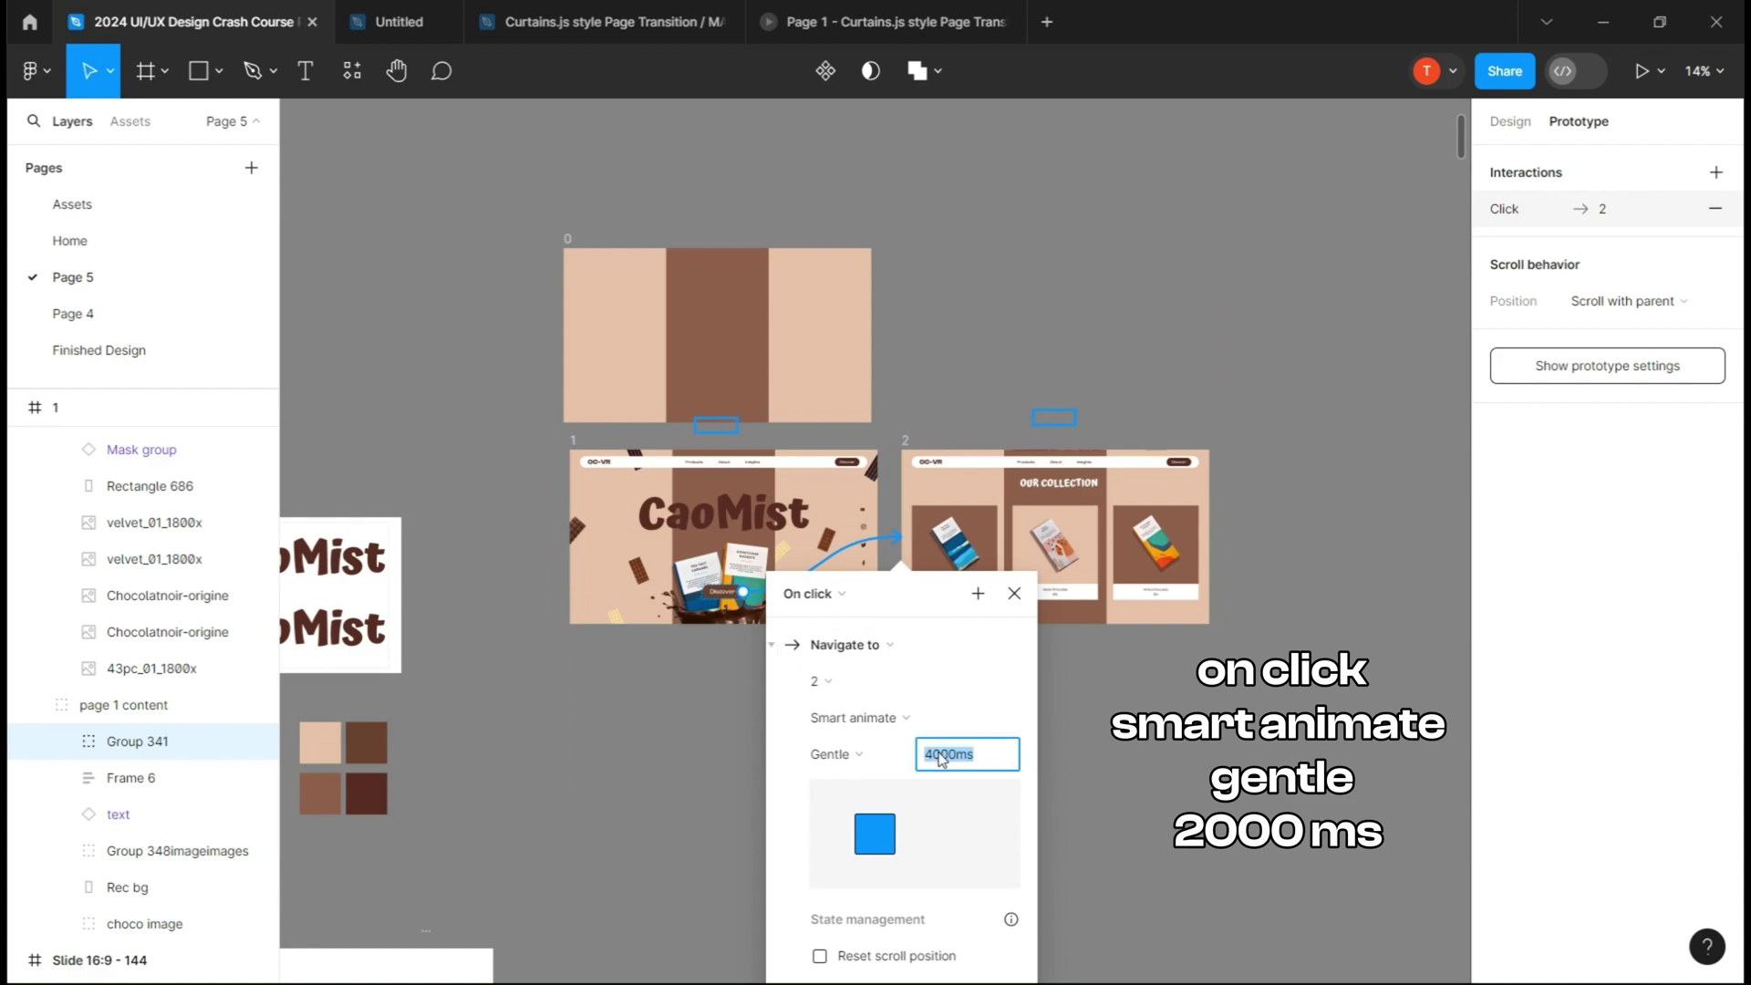
click(1041, 640)
- Connect frame 1 to frame 2 with an On drag trigger
click(574, 442)
drag(878, 537, 859, 594)
click(809, 594)
click(801, 622)
click(1014, 593)
- Connect frame 2 back to frame 1 with an On drag trigger and a 2000 ms animation
click(905, 441)
click(784, 594)
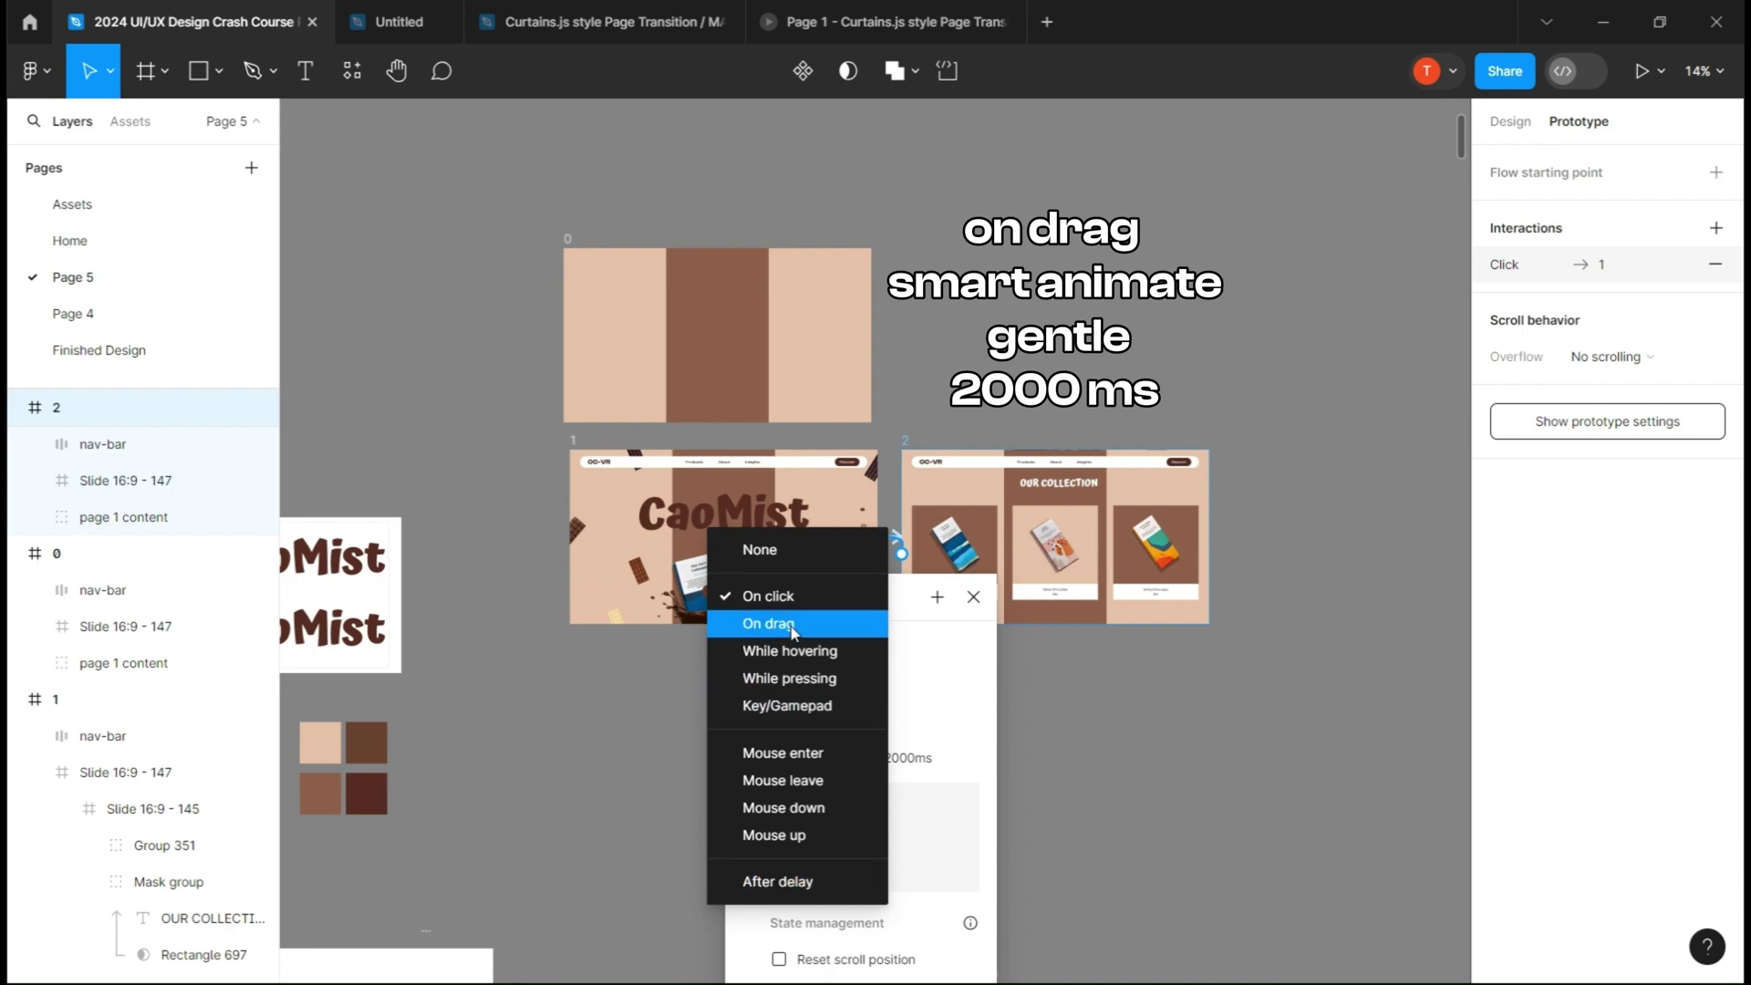
click(762, 617)
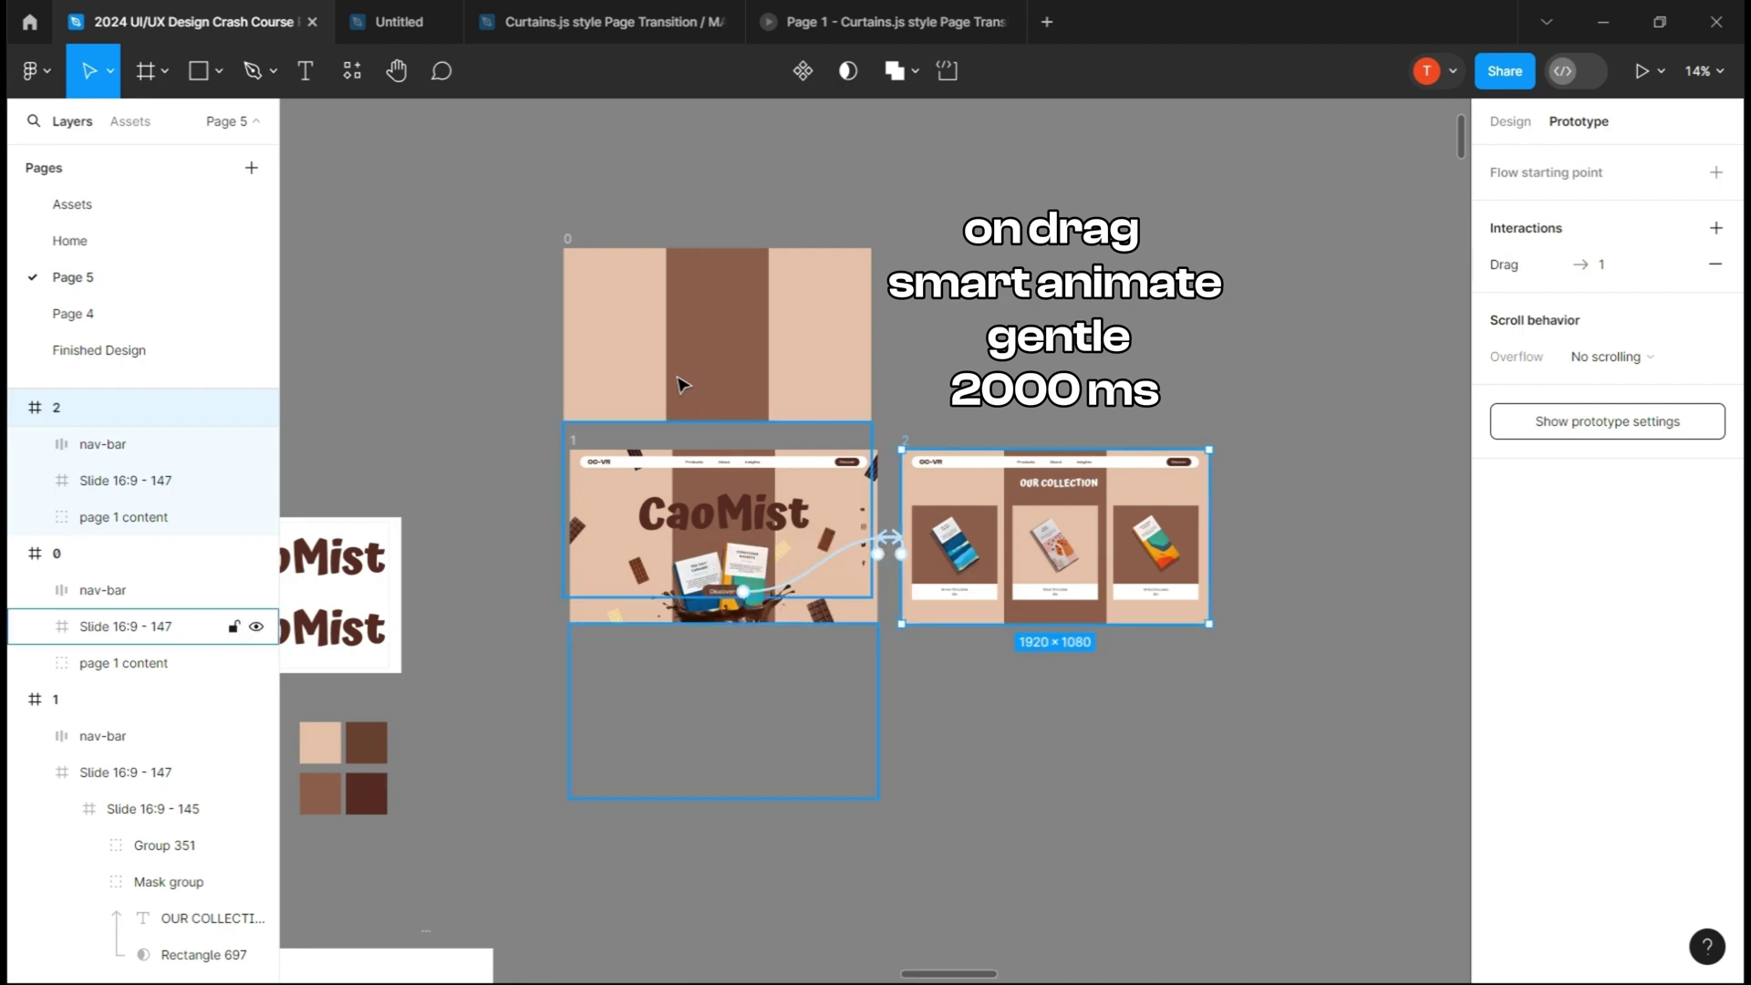
- Add a flow starting point to frame 0
click(567, 239)
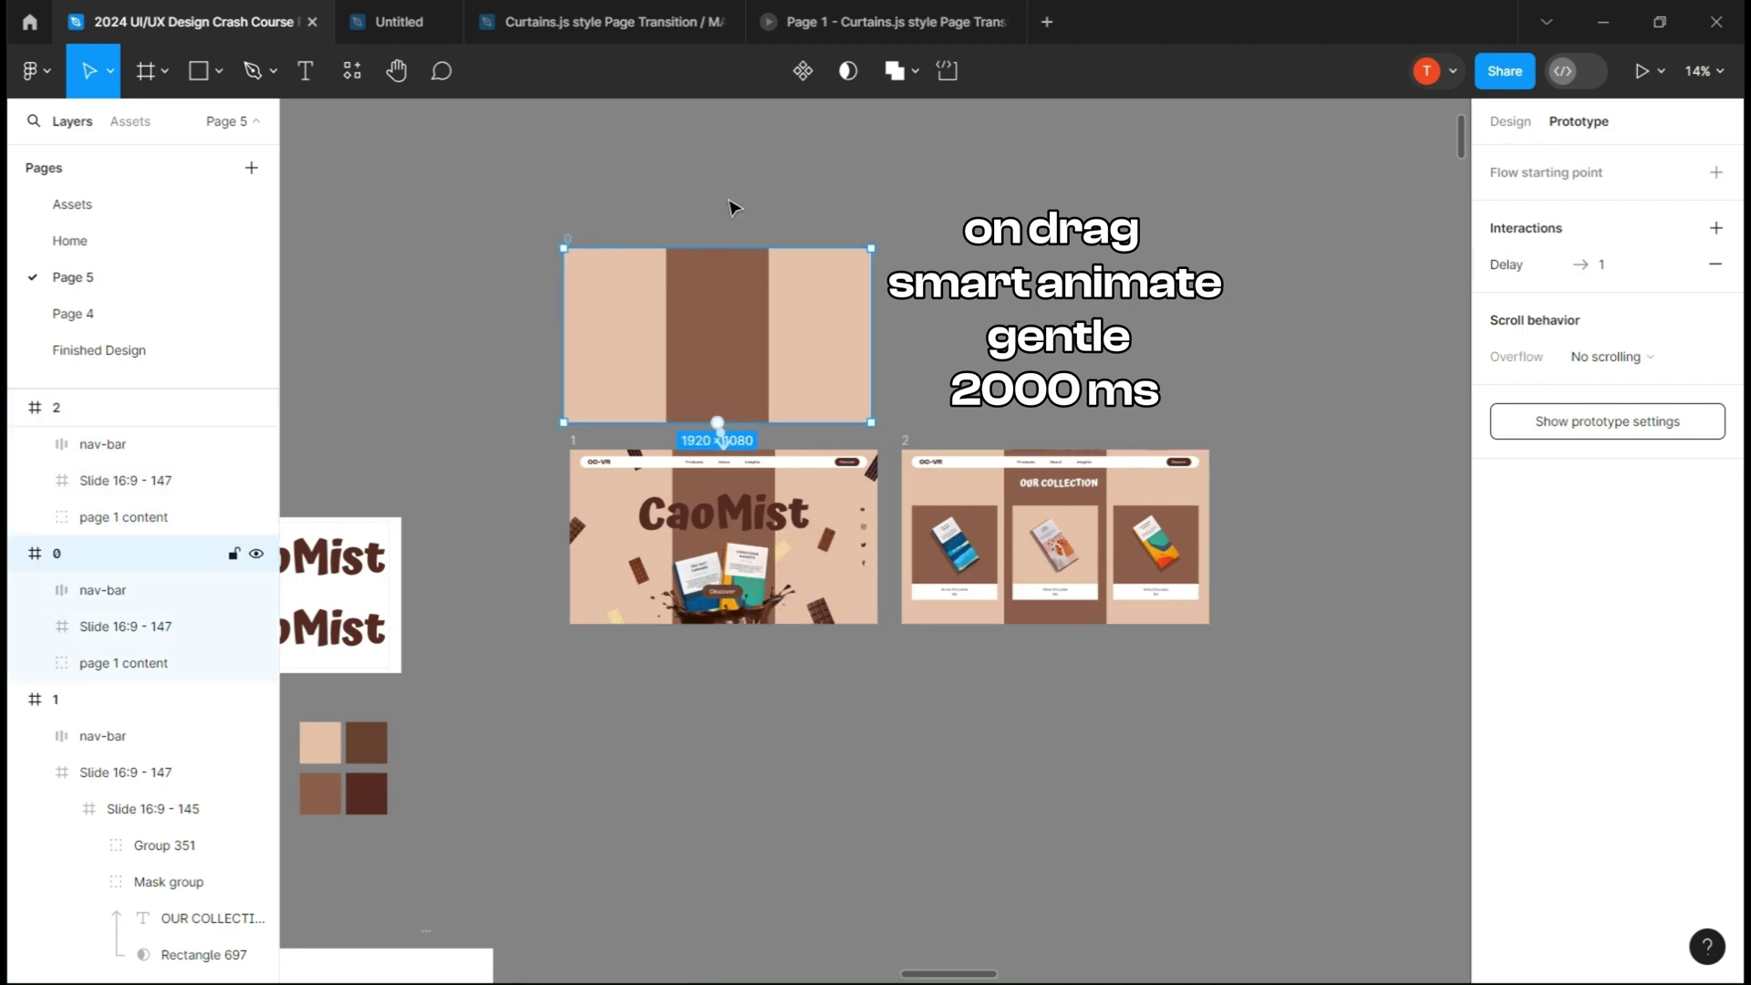
click(1716, 172)
drag(618, 445, 672, 496)
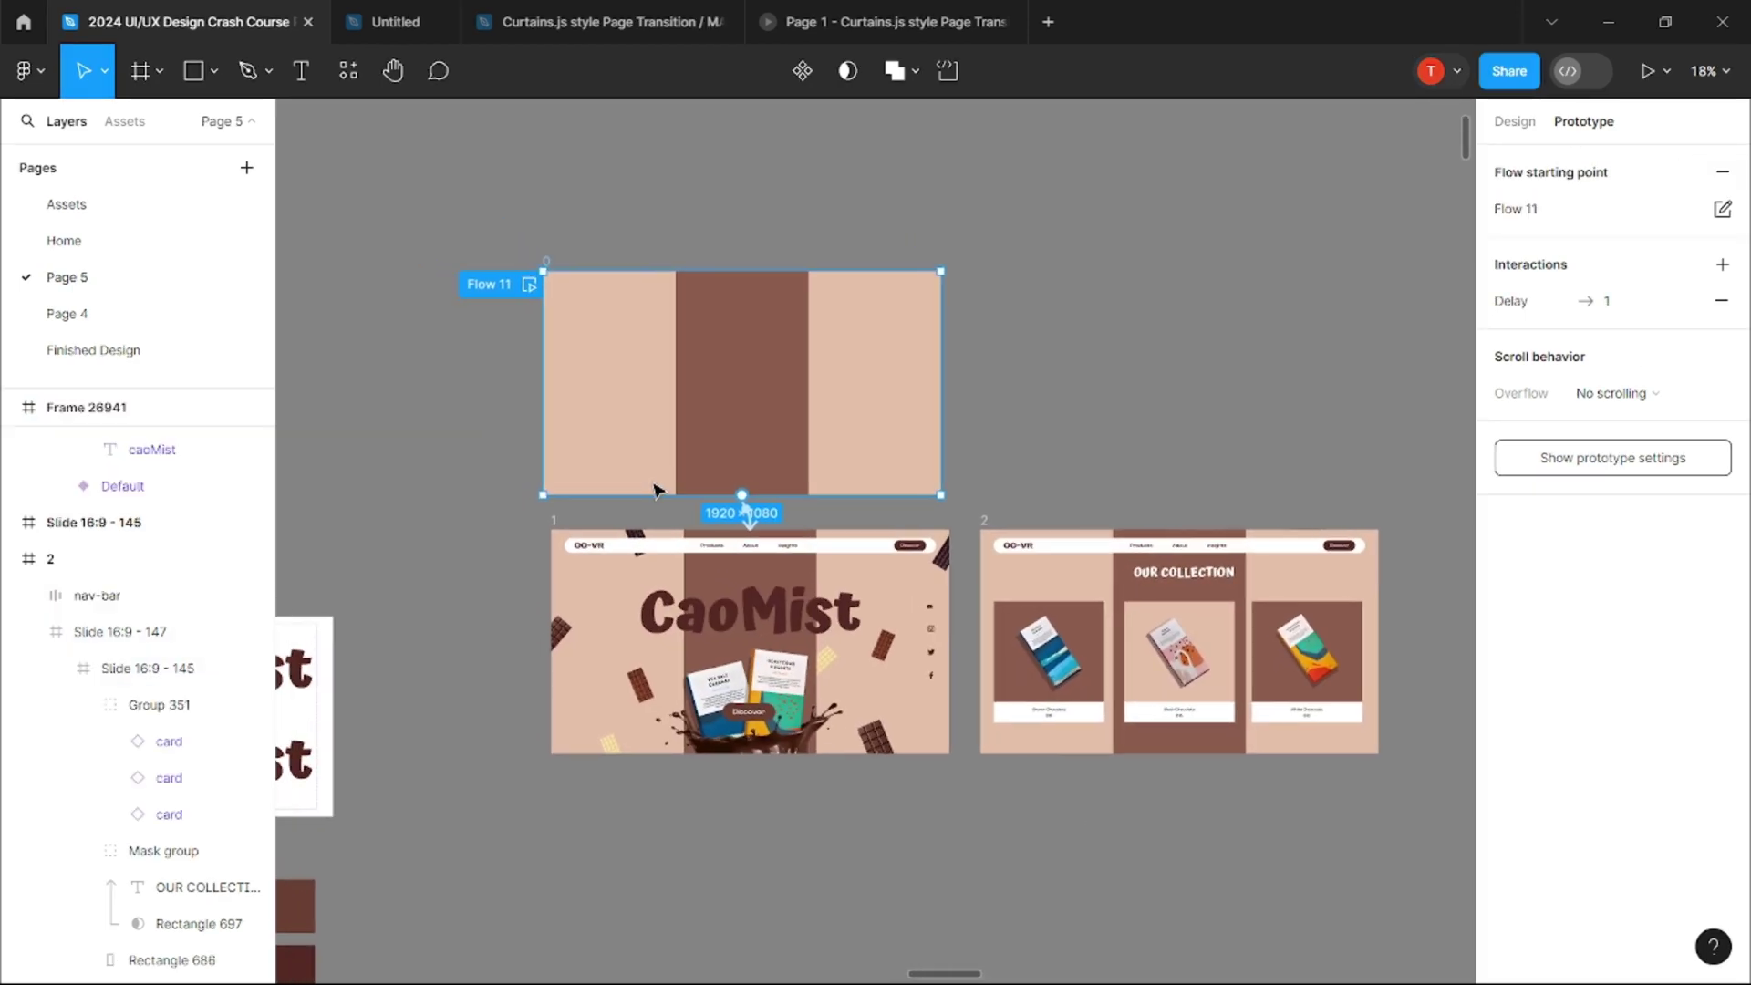
- Preview the flow from frame 0 and test the Discover button's transition to the collection section
click(546, 297)
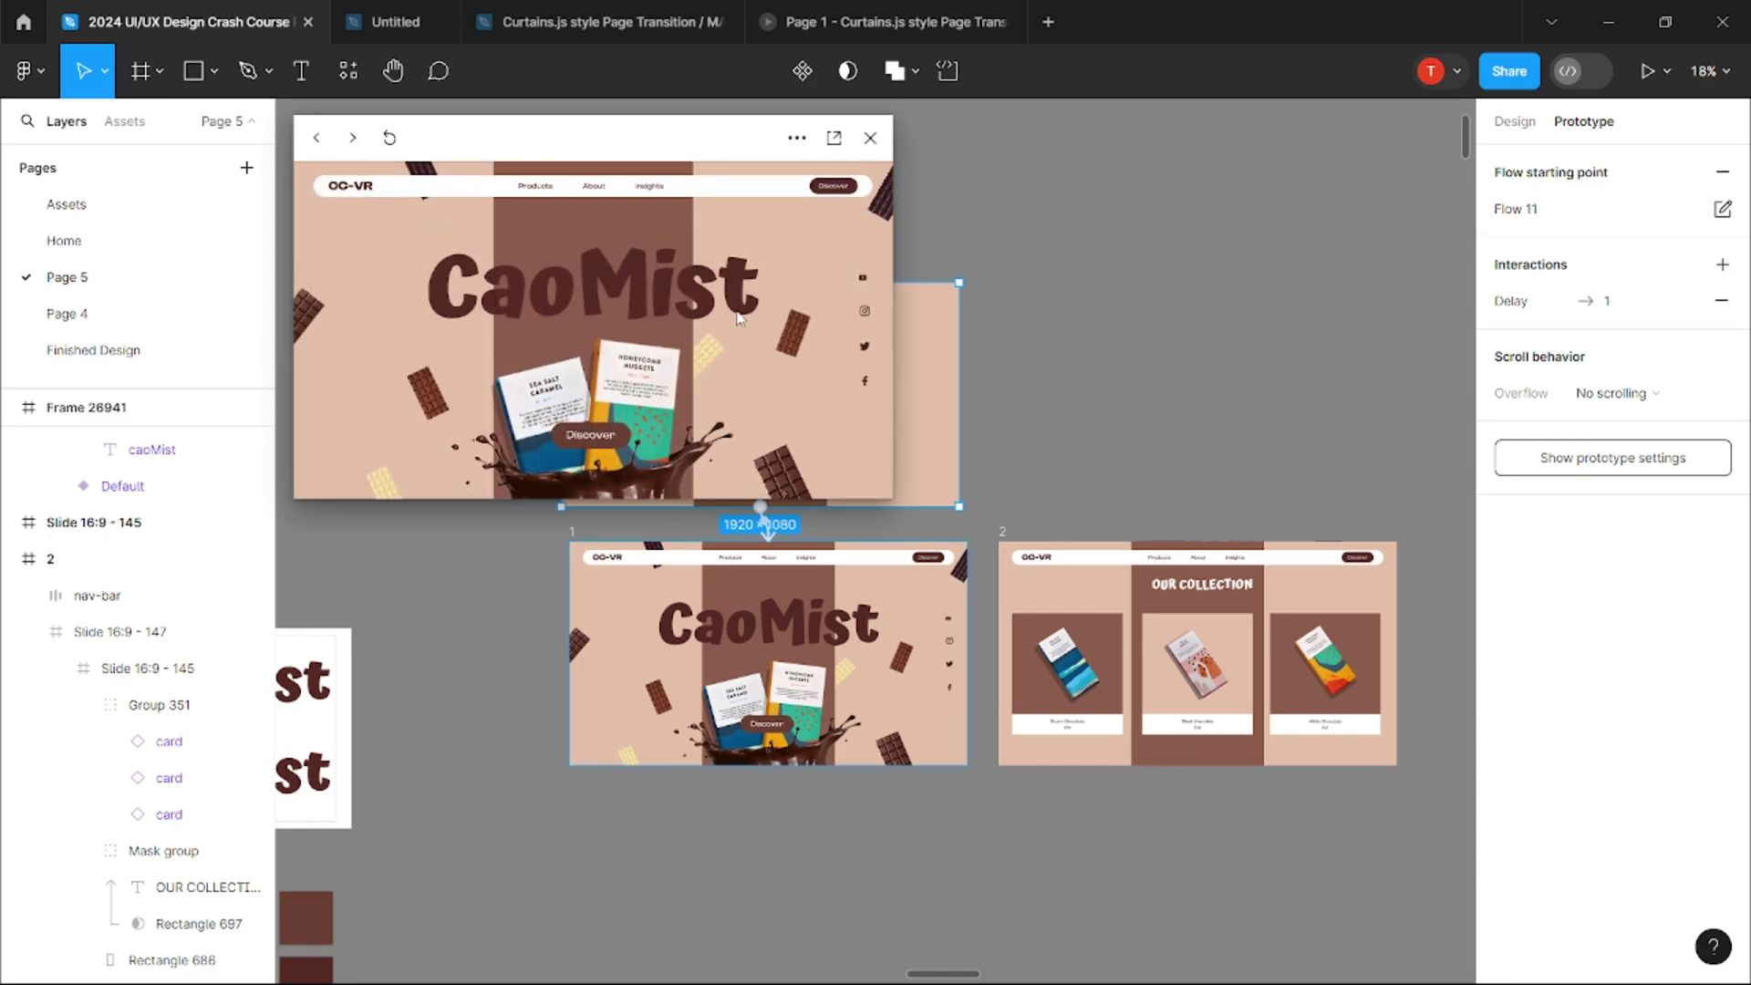
click(607, 447)
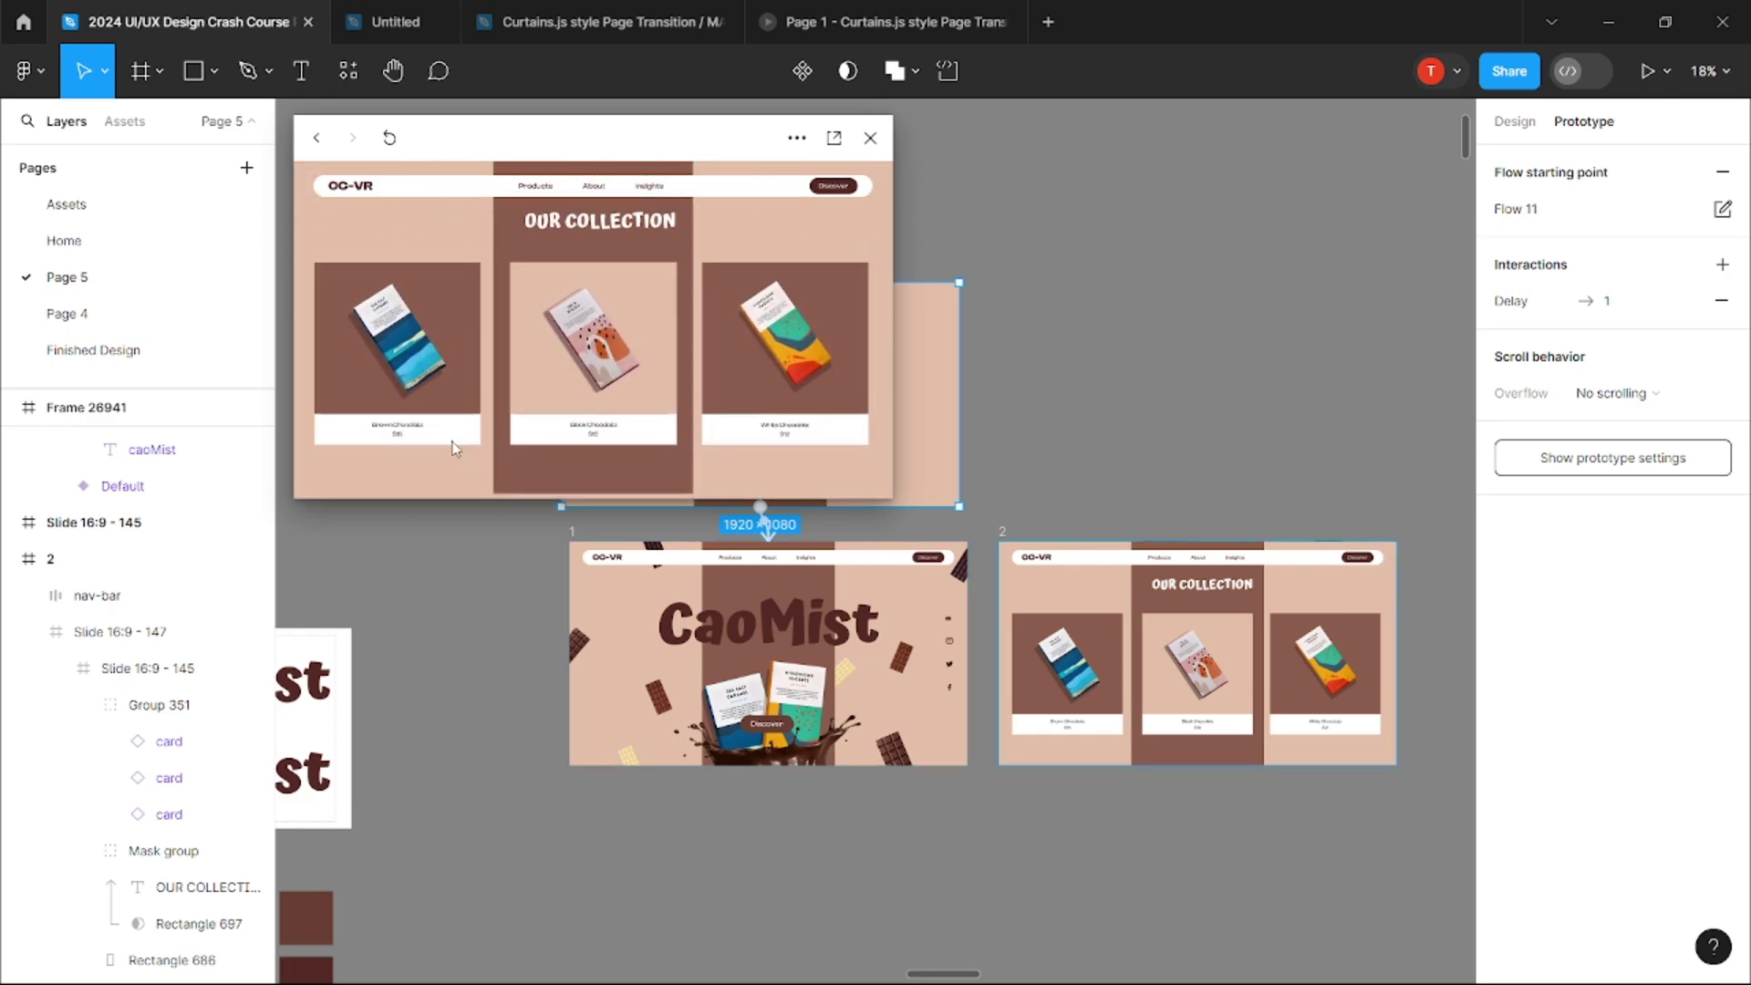